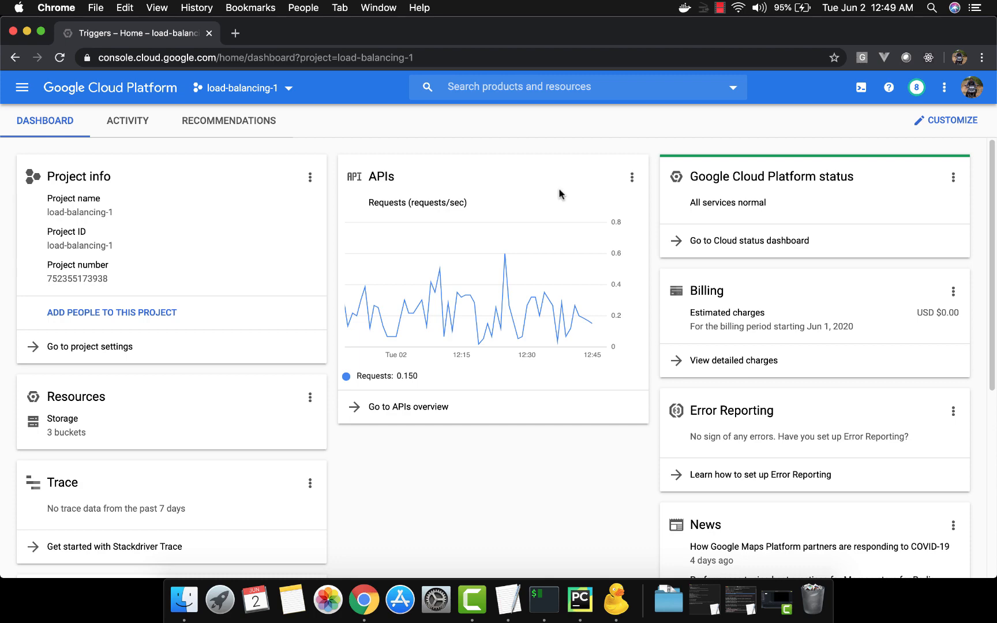
Step: Switch to PyCharm and open app.py to examine the '/' route's main function and its hello world JSON response
click(581, 601)
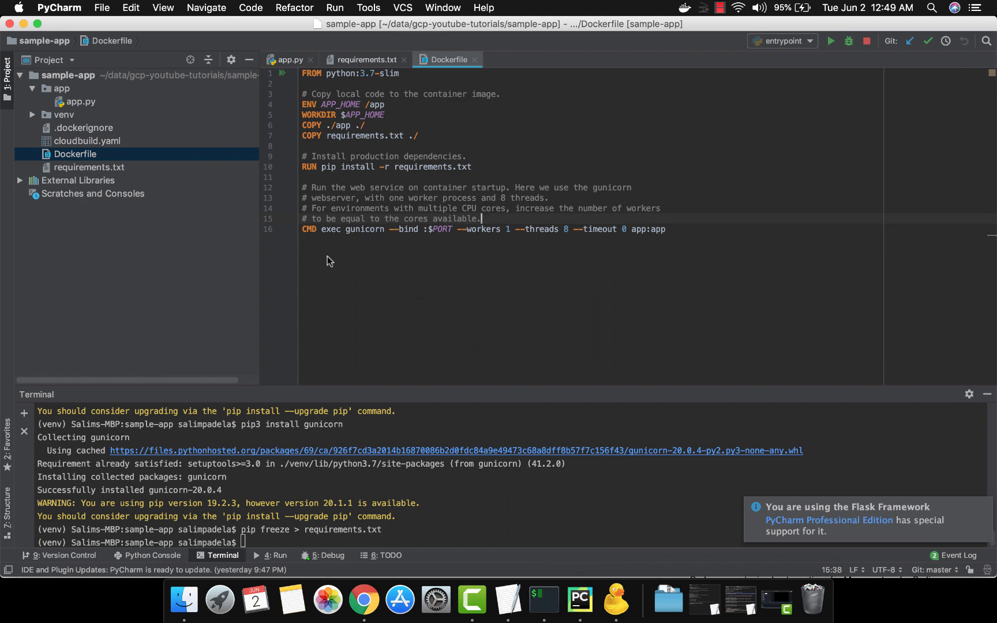
double_click(124, 102)
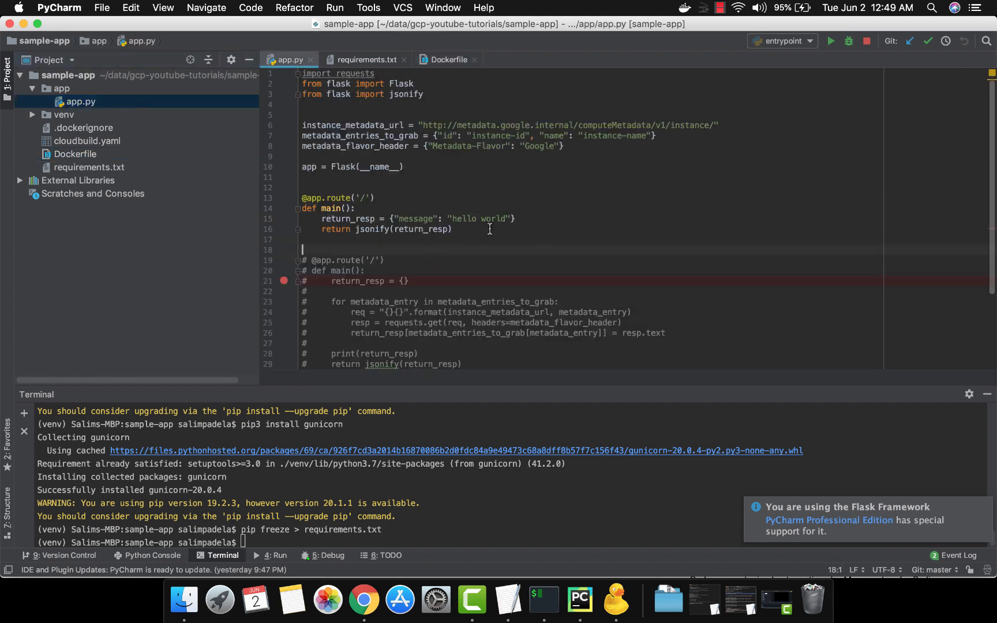
drag(453, 229, 306, 199)
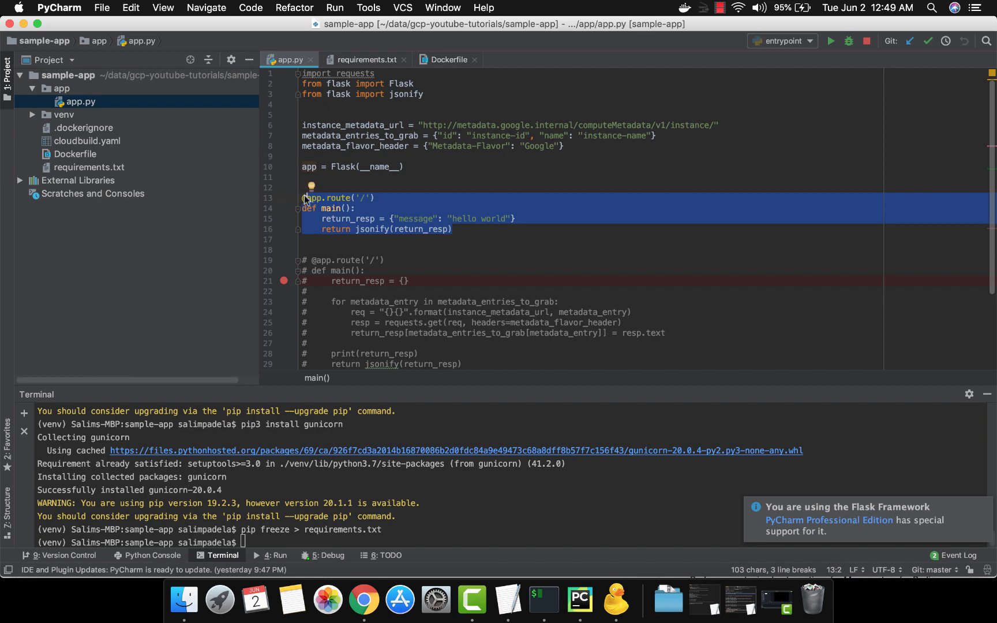
click(437, 236)
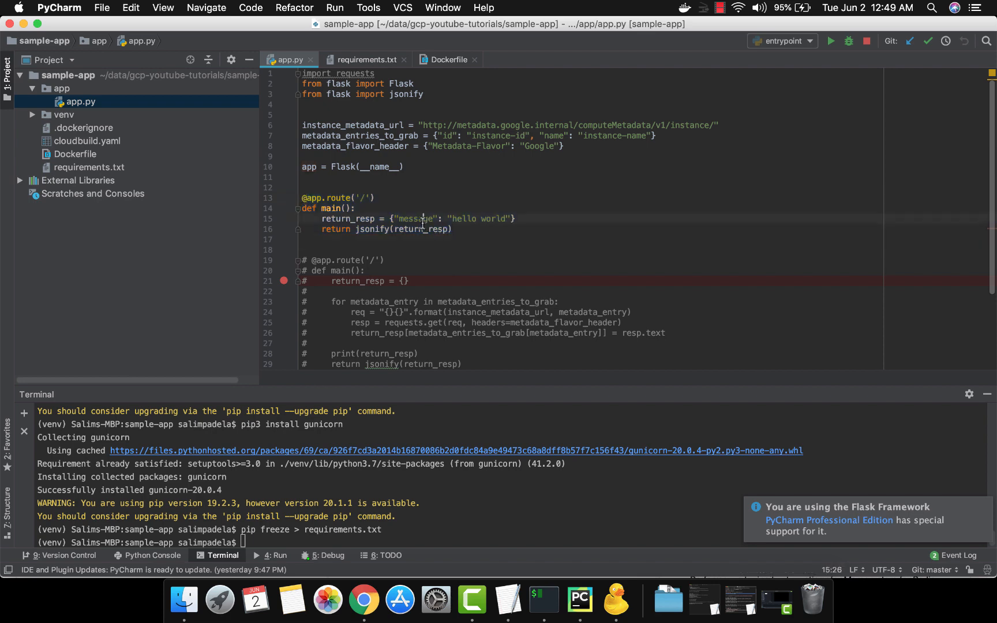
click(462, 219)
double_click(462, 219)
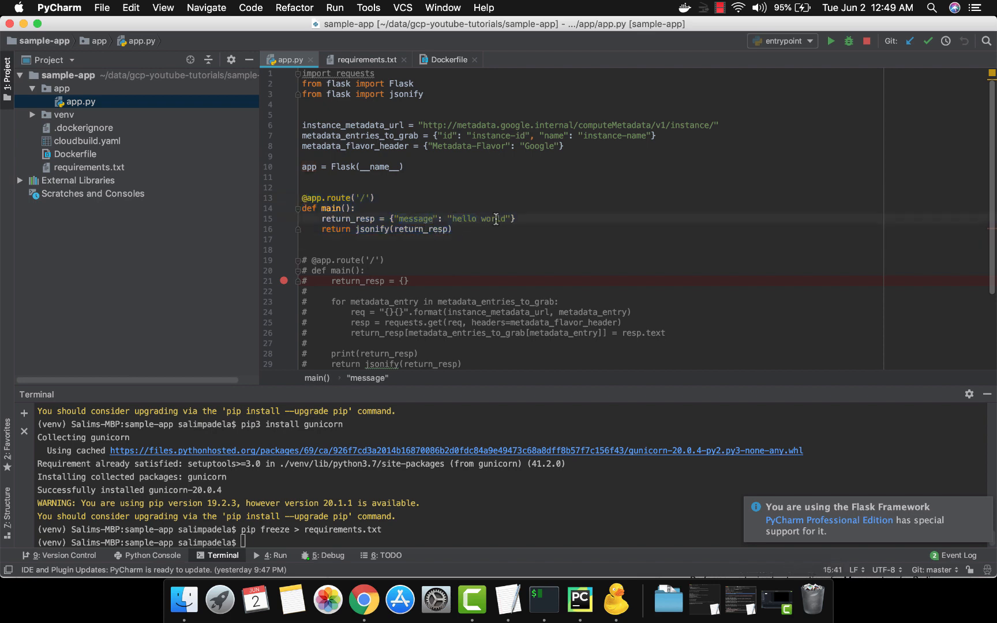
double_click(496, 219)
drag(453, 230, 302, 197)
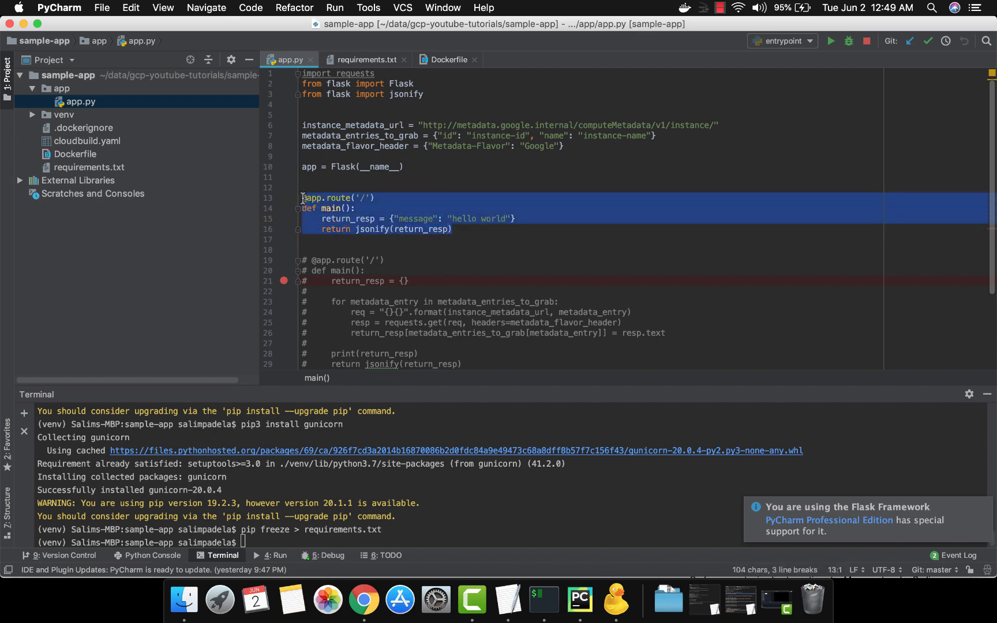
drag(459, 231, 332, 199)
click(332, 199)
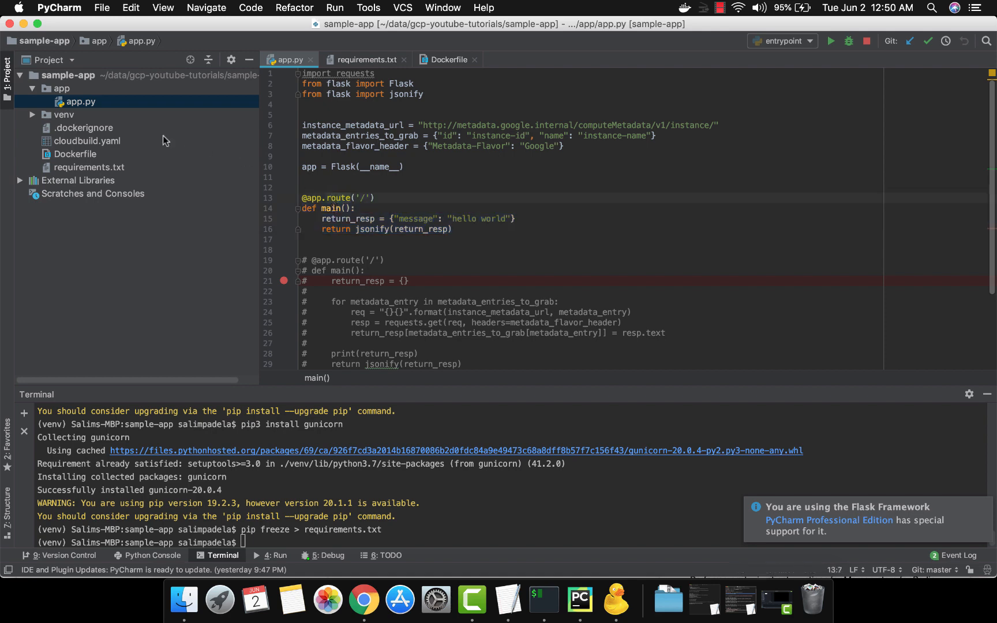
Step: Open the Dockerfile and examine its Python base image, requirements install line and gunicorn start command
double_click(142, 155)
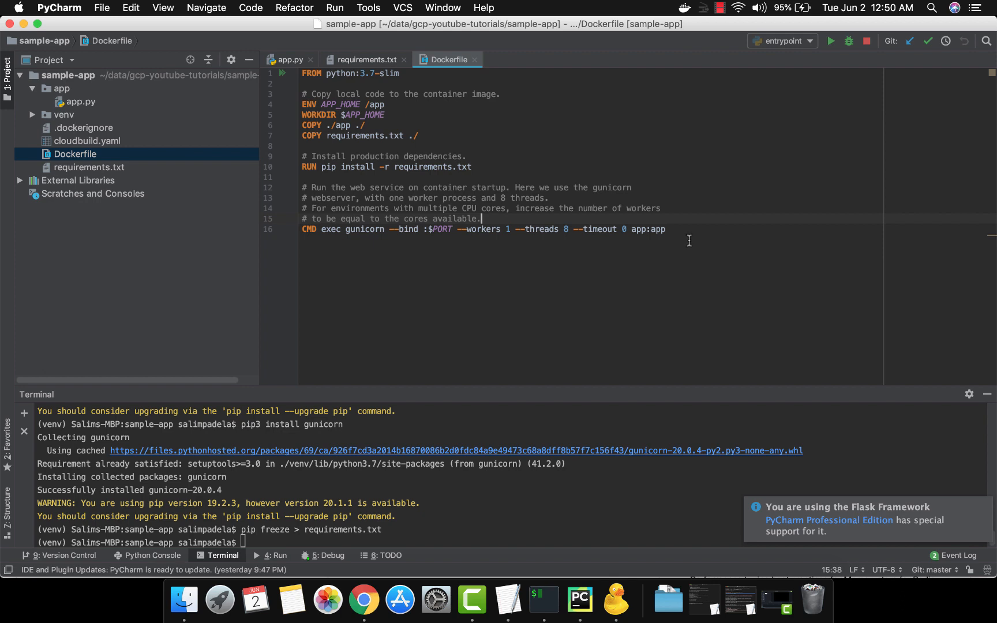
drag(341, 73, 370, 74)
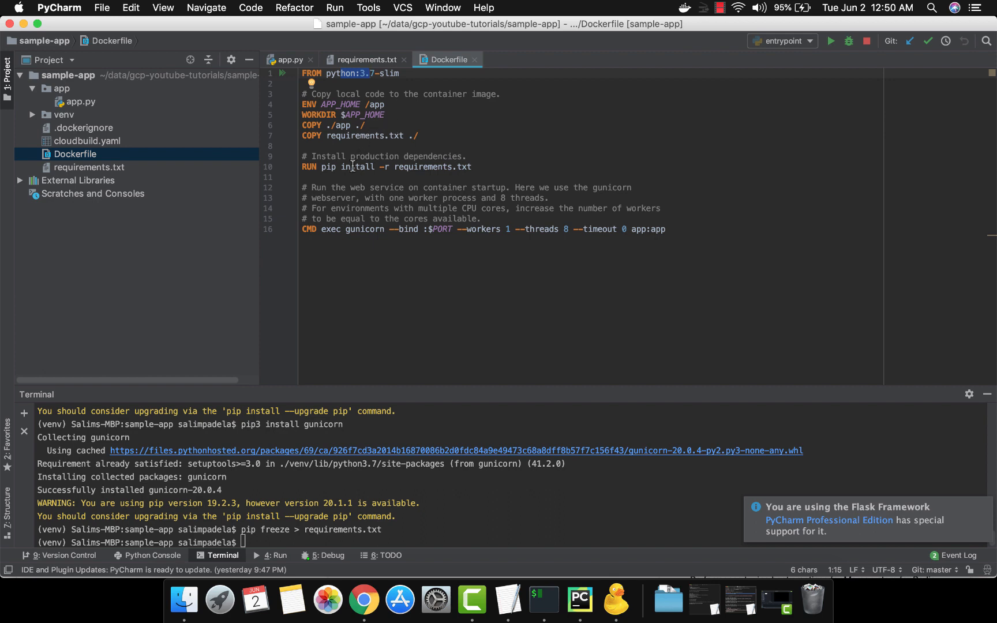
click(414, 166)
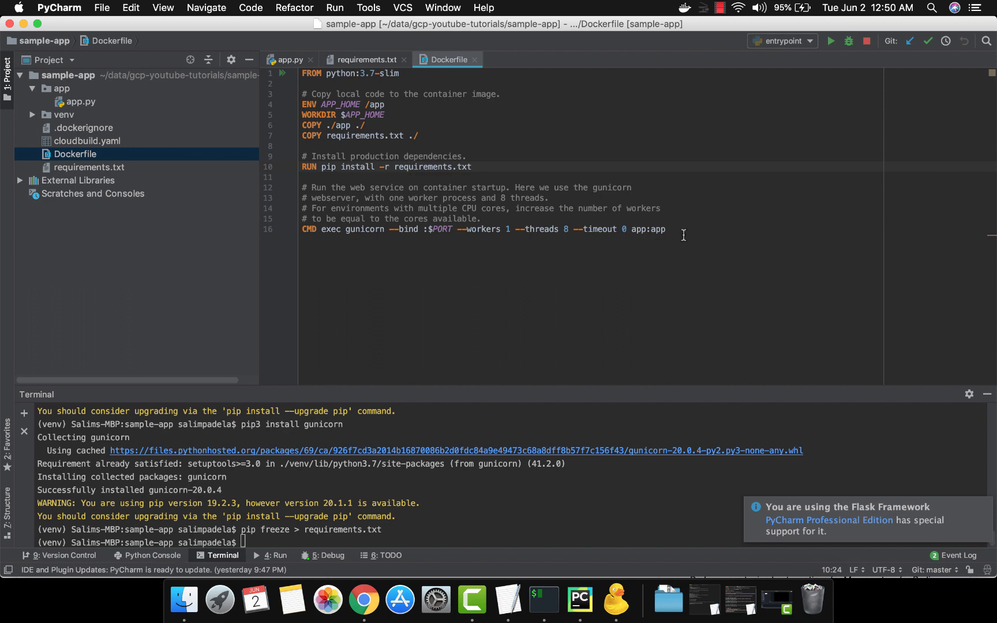
drag(683, 235, 679, 187)
click(678, 186)
Step: Inspect requirements.txt and cloudbuild.yaml in the project, and return to the last line of the Dockerfile
double_click(156, 165)
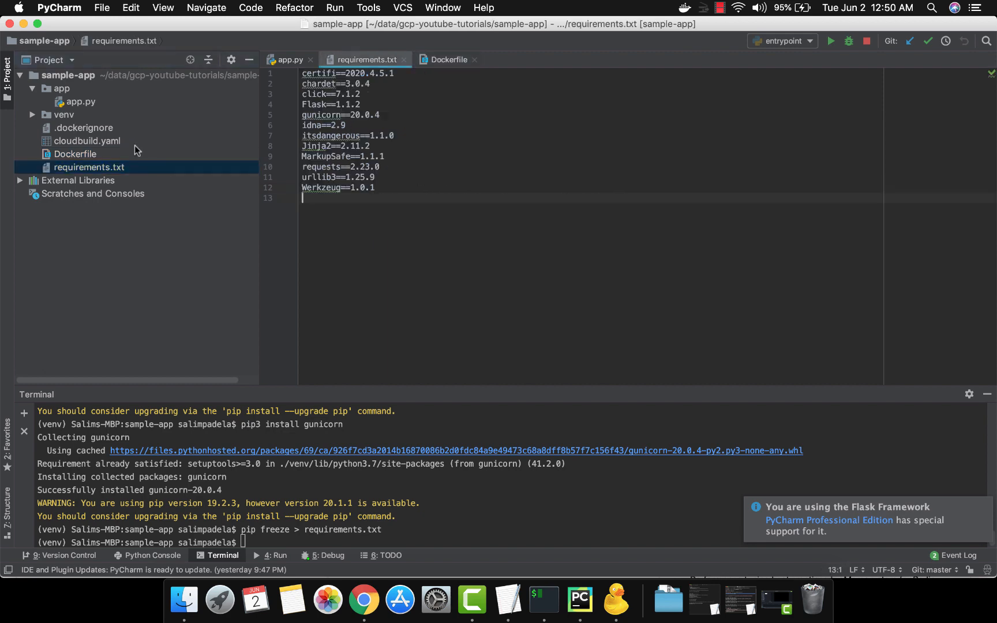
double_click(136, 143)
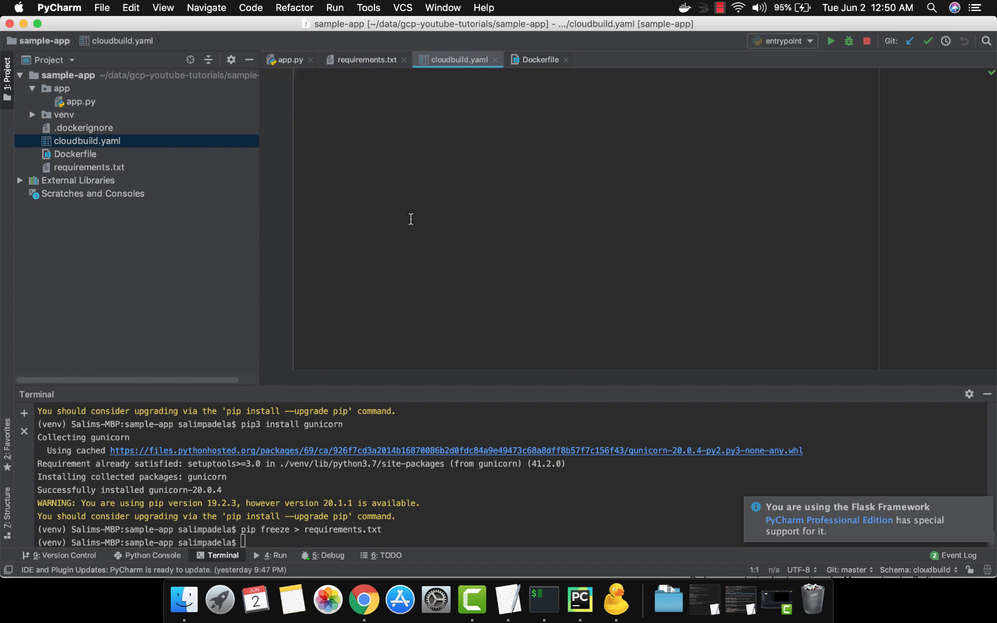
double_click(162, 154)
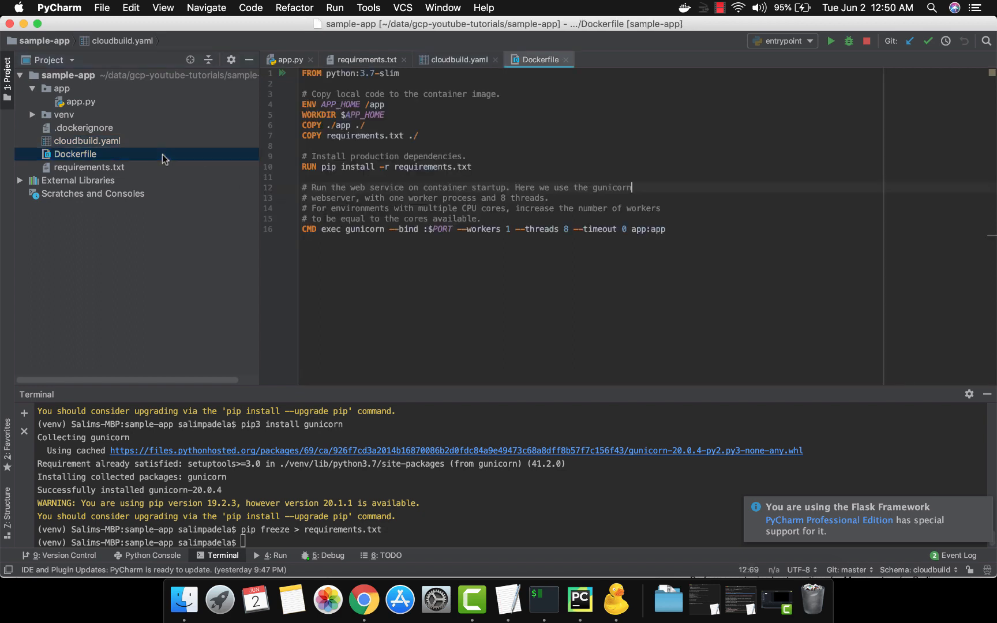
click(727, 263)
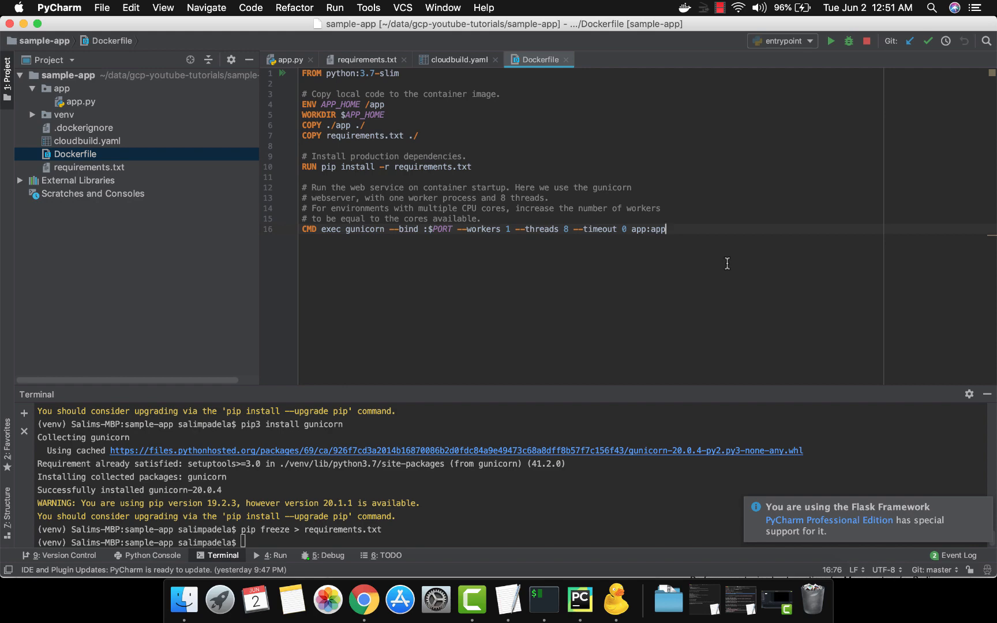
Step: Switch to Chrome and open the sample-app-repo-1 repository in Source Repositories for the load-balancing-1 project
click(362, 606)
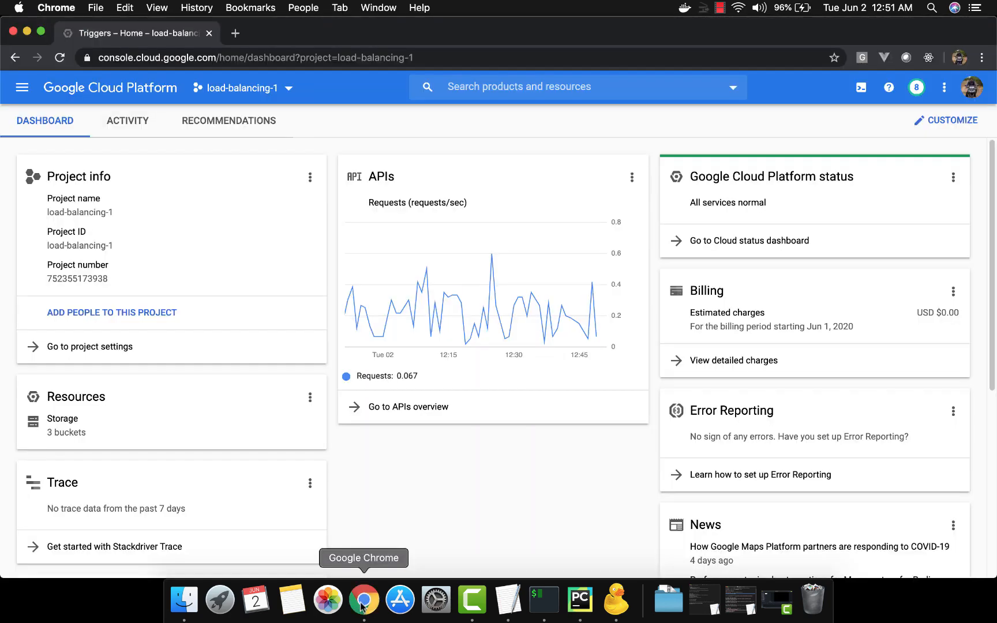
click(25, 92)
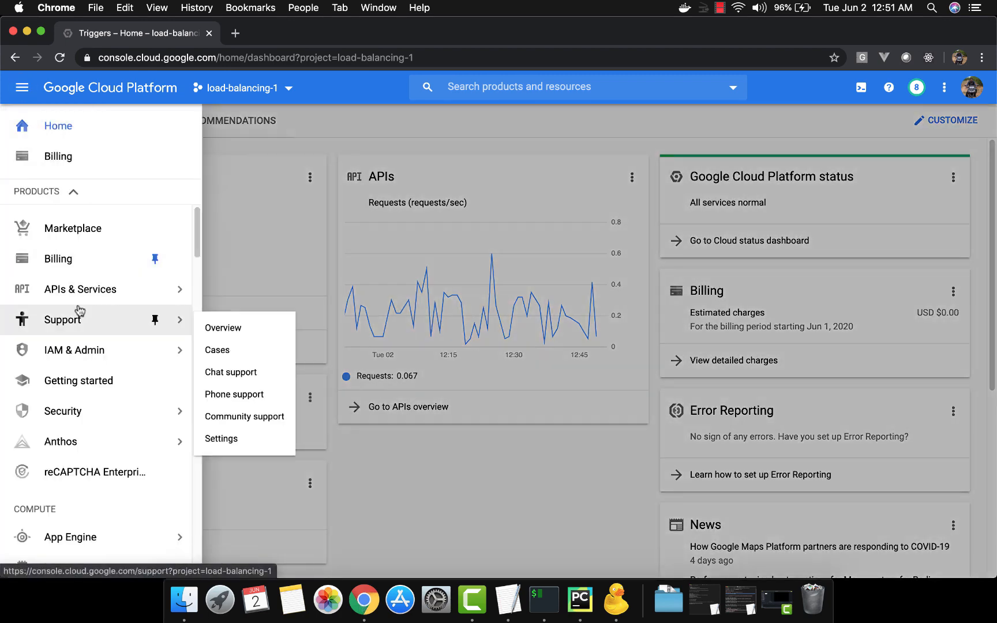
scroll(80, 308, down, 5)
scroll(79, 309, down, 10)
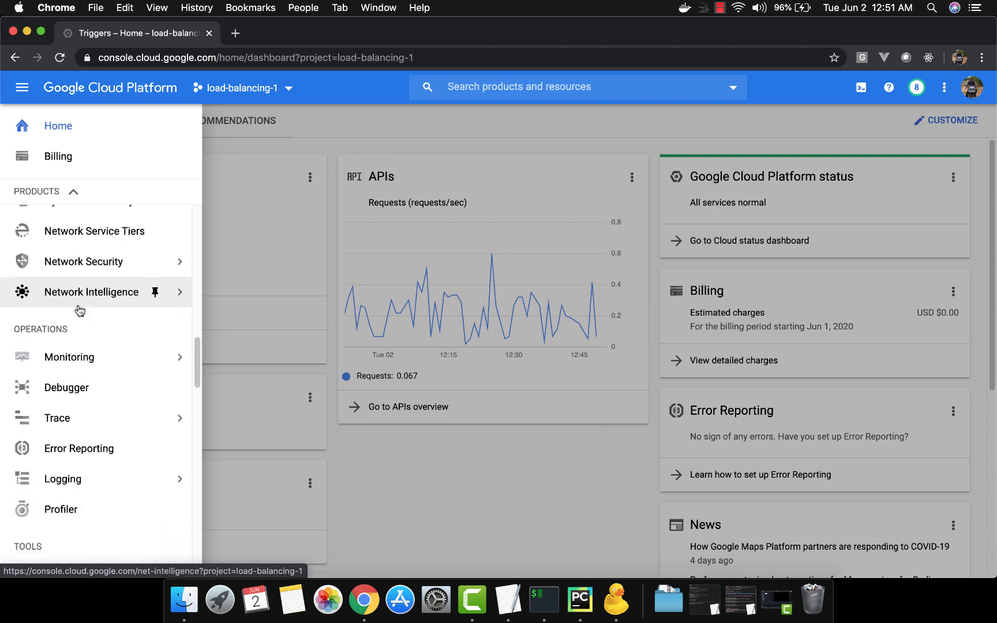
scroll(79, 311, down, 8)
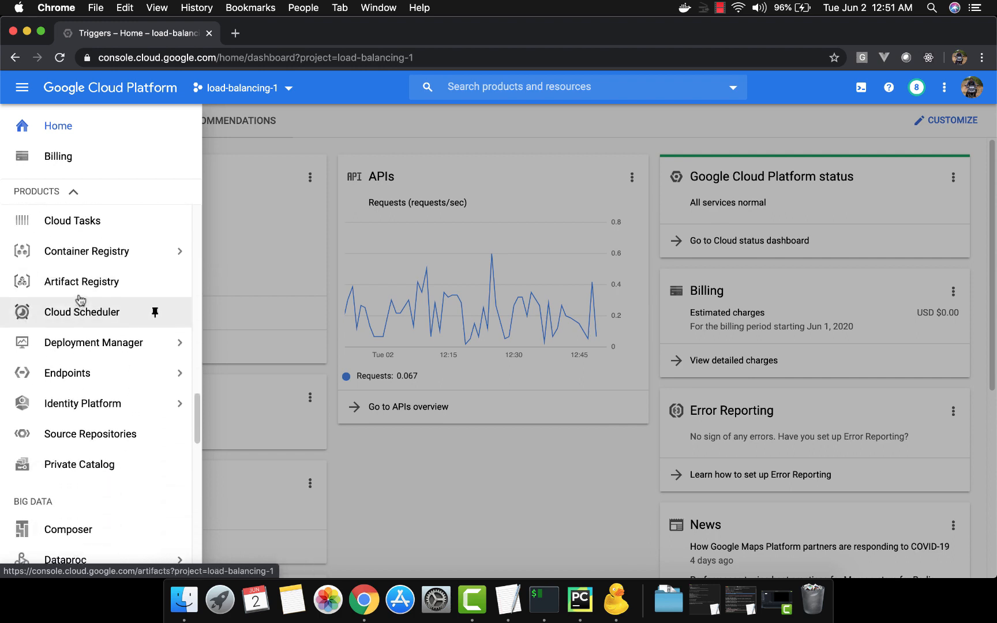
click(90, 435)
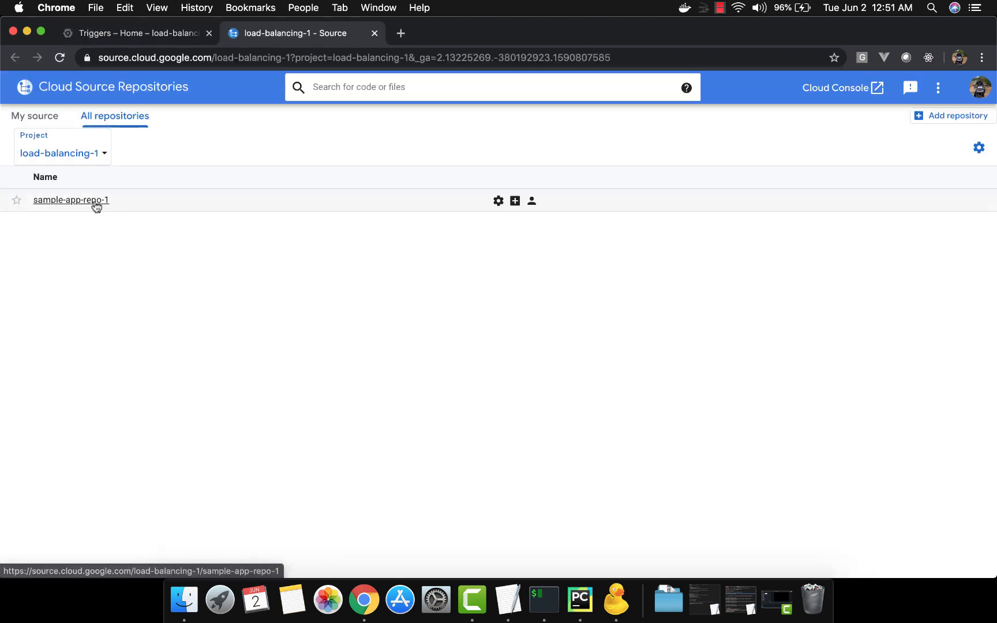
click(96, 201)
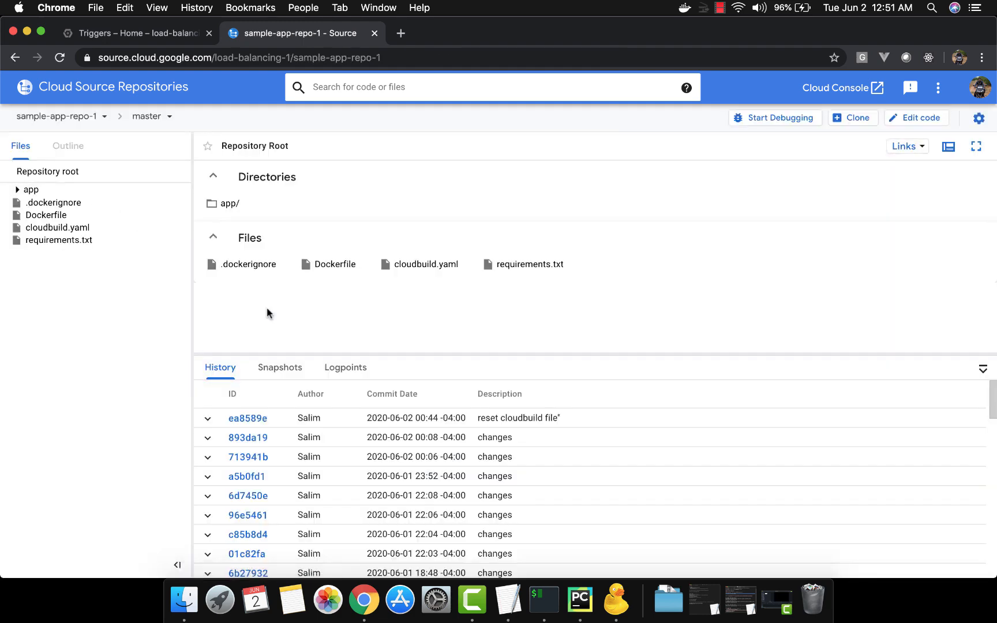
Step: Examine the repository's Dockerfile, cloudbuild.yaml and app/app.py, including the '/' route code in app.py
click(61, 215)
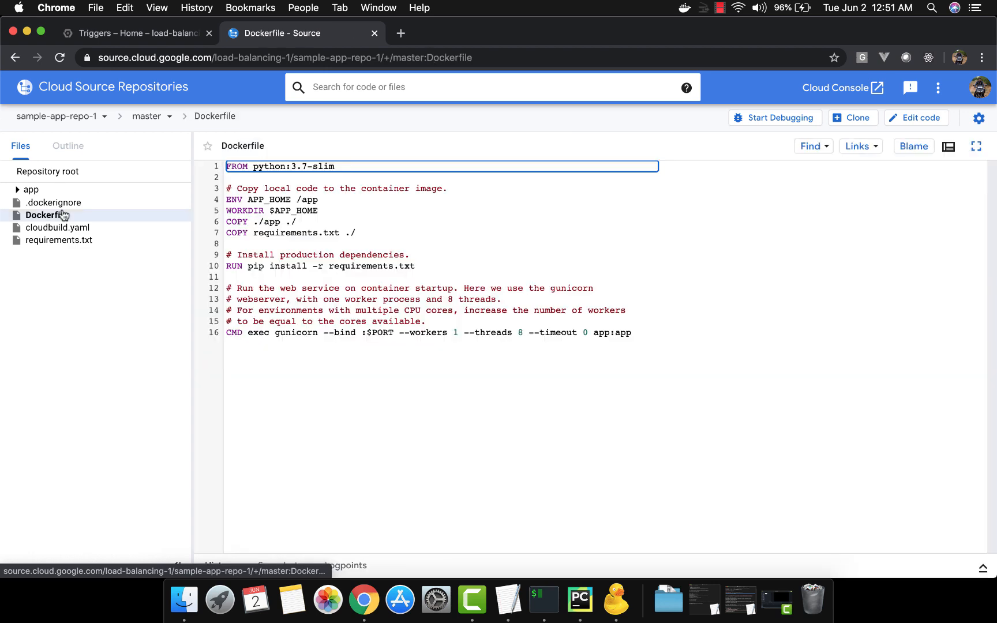
click(95, 231)
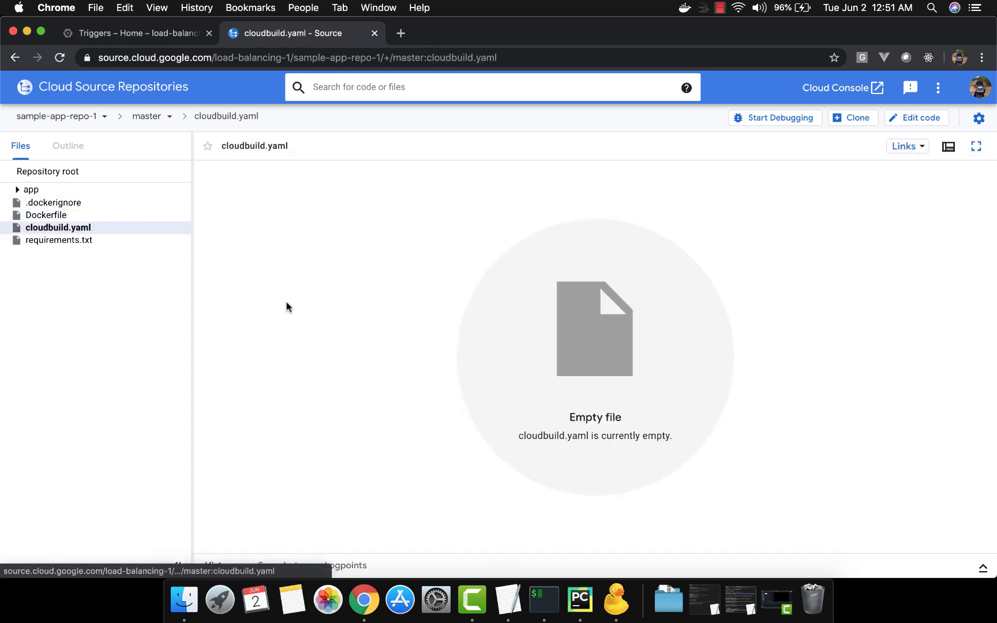
click(101, 195)
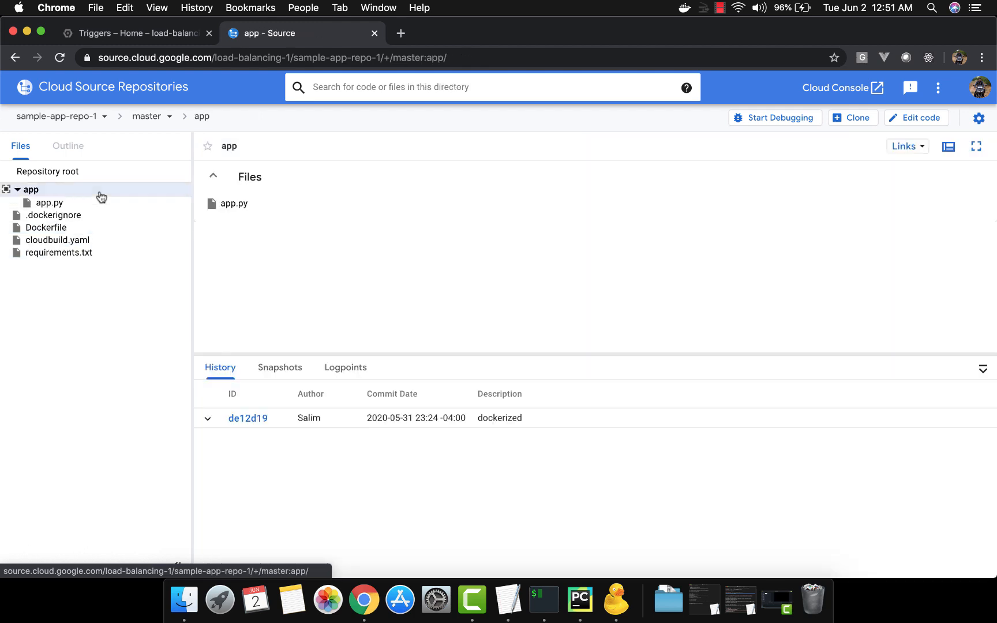
click(85, 204)
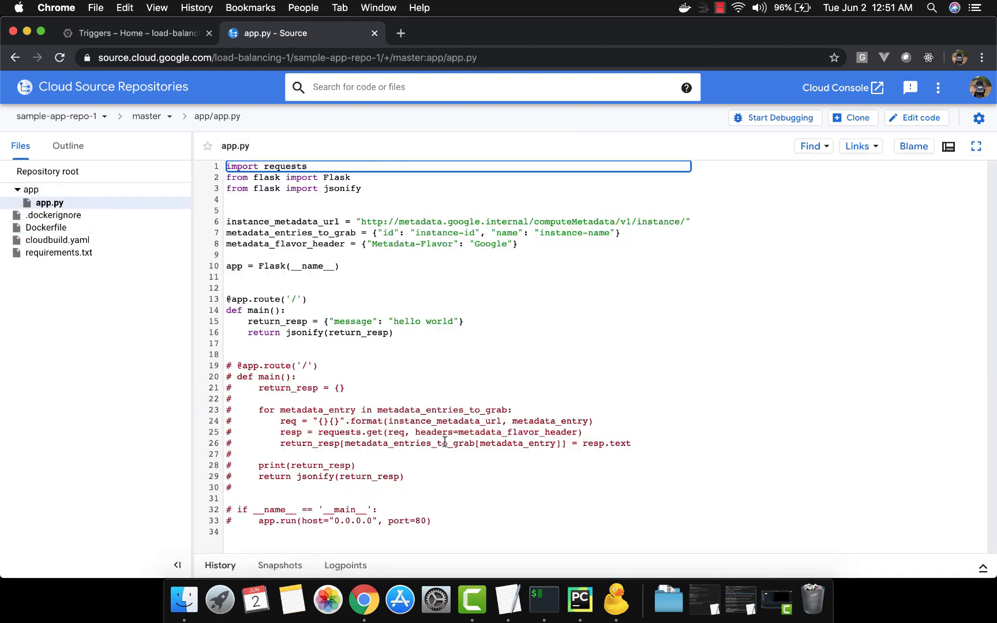
drag(398, 335, 243, 300)
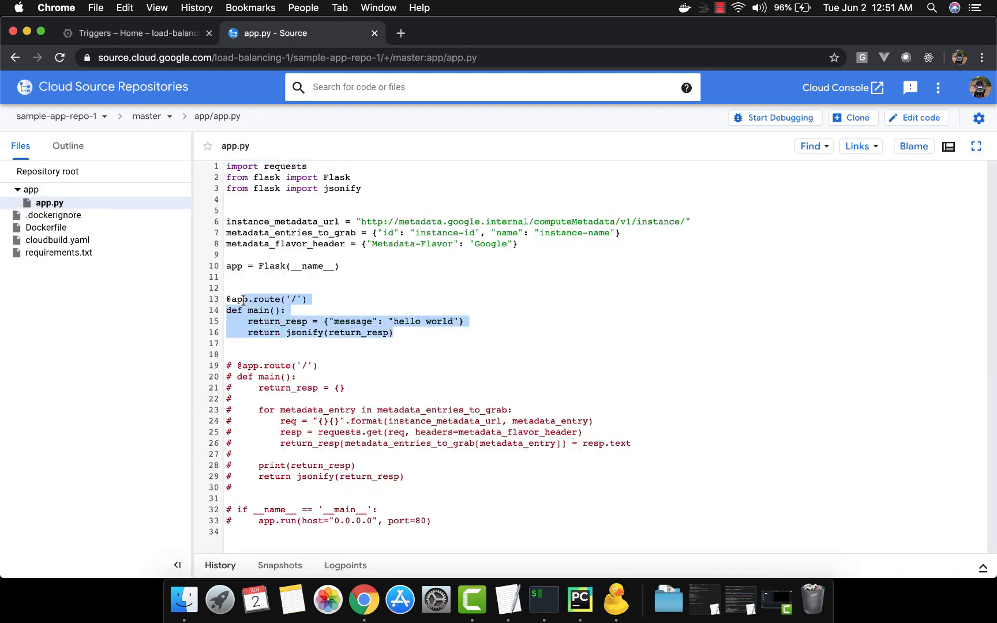
click(243, 300)
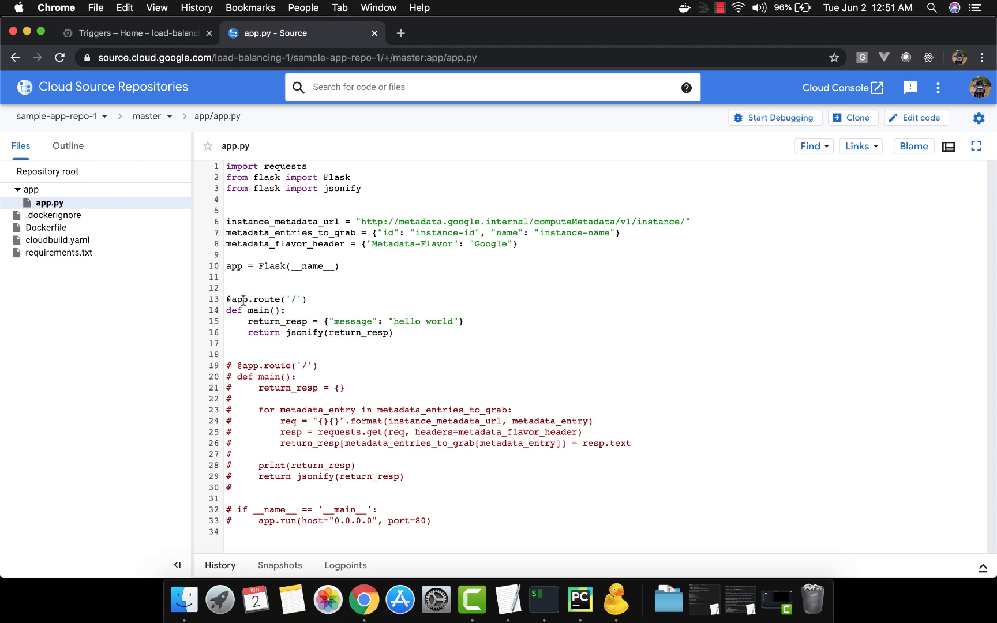
Step: Return to the Google Cloud console dashboard and open the Cloud Build service for load-balancing-1
click(145, 40)
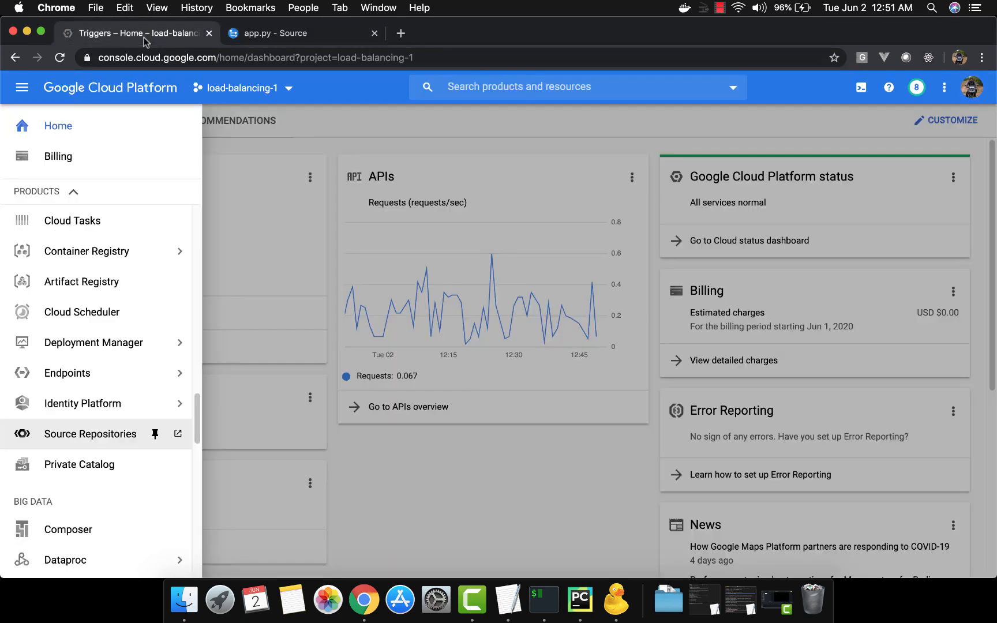
click(255, 231)
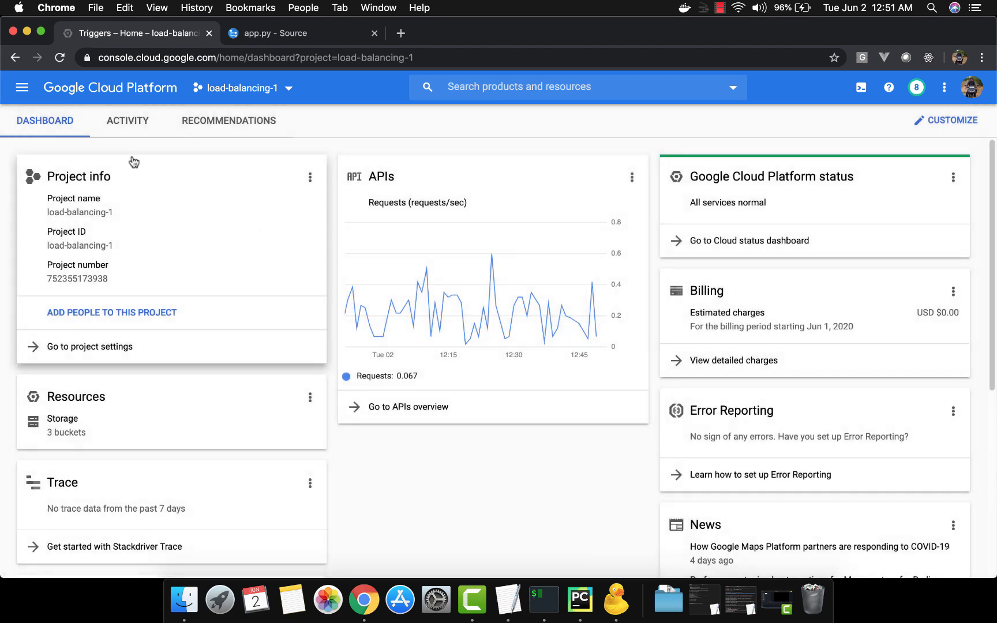
click(24, 91)
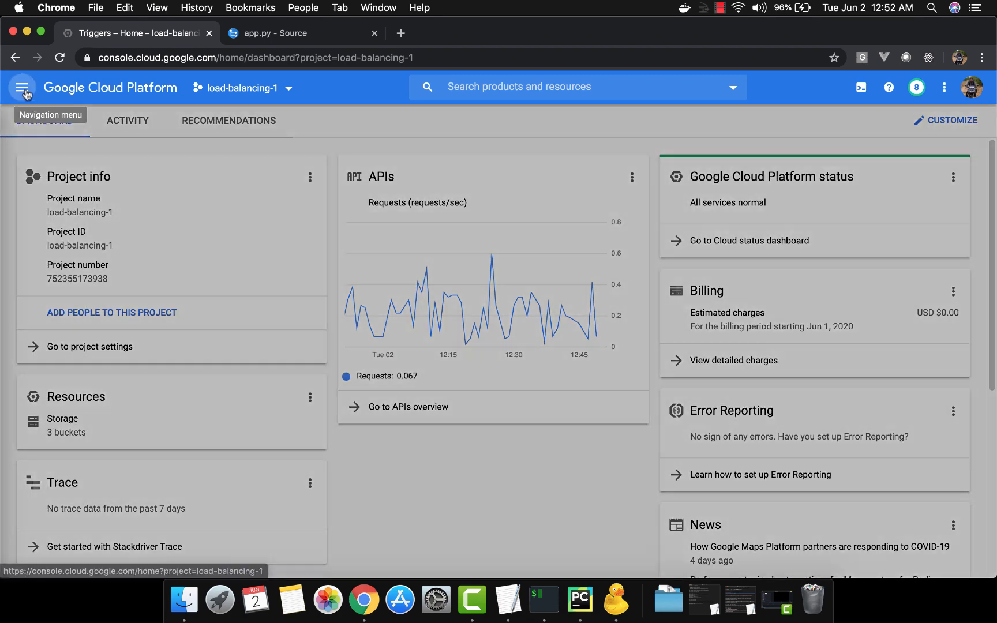
mouse_move(118, 296)
scroll(119, 296, down, 9)
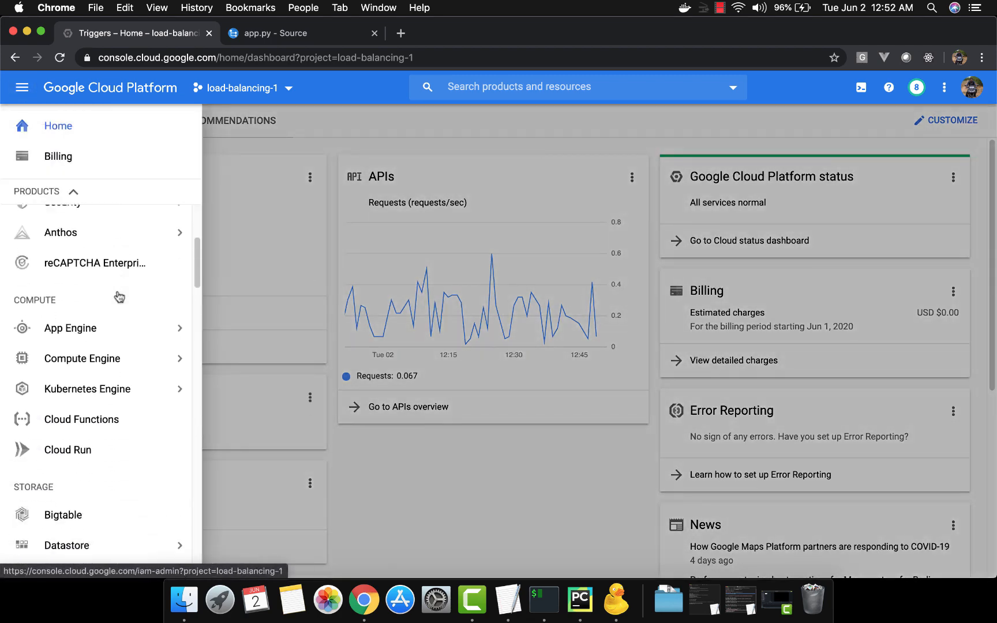
scroll(118, 296, down, 10)
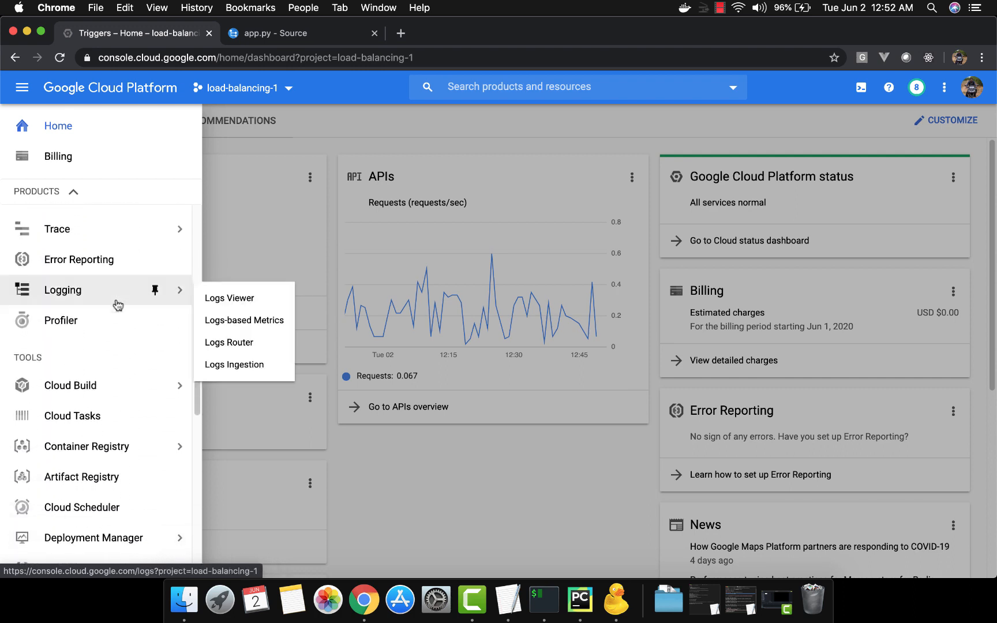
click(99, 387)
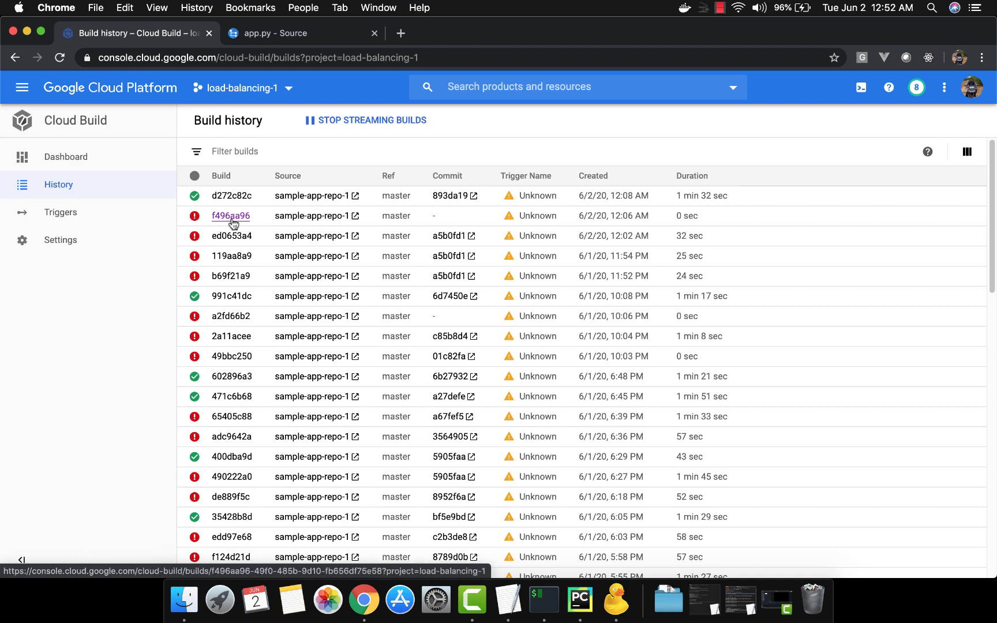
Step: Look over Cloud Build's triggers and service account permission settings, ending on the triggers page
click(106, 212)
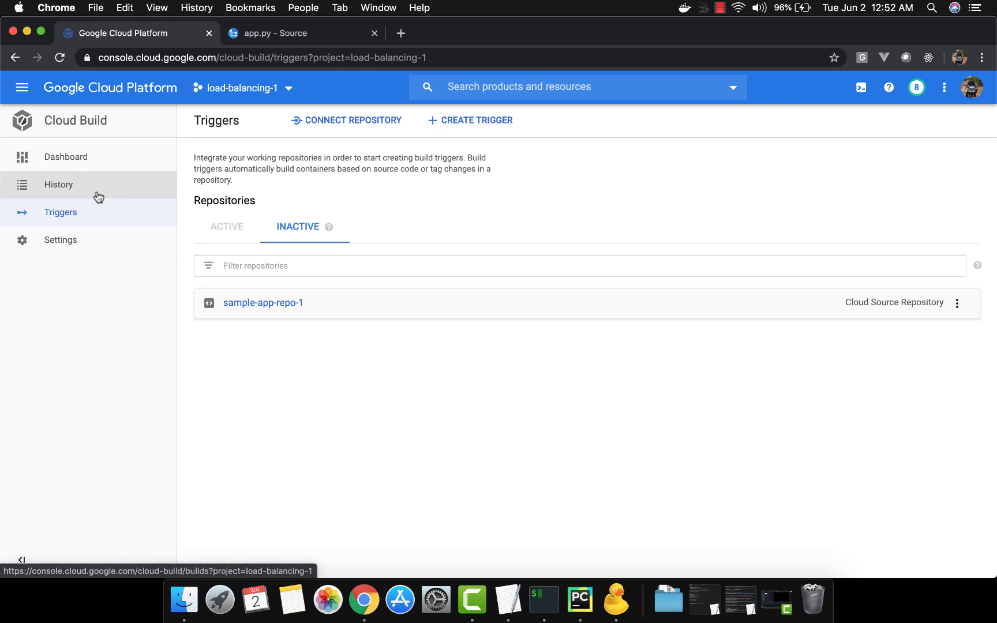
click(120, 249)
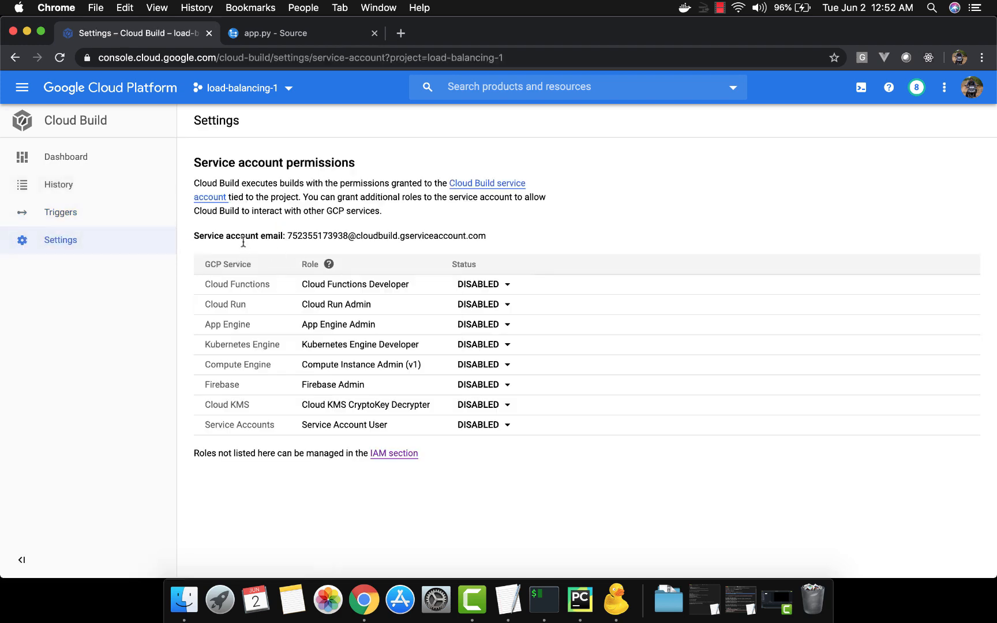
click(107, 218)
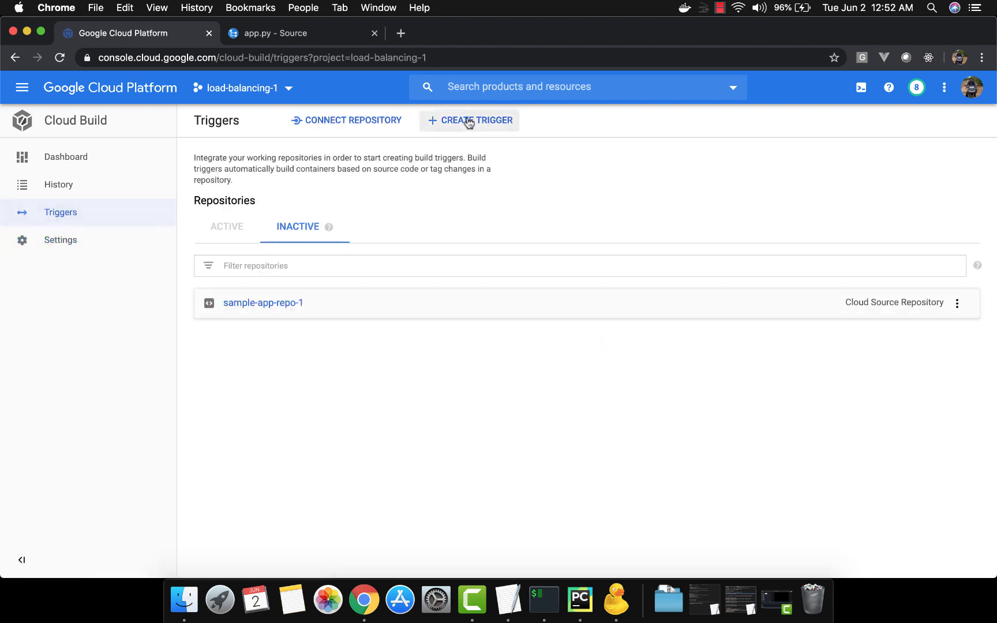
Step: Look over the source options for connecting a repository, including GitHub, Bitbucket and the additional options, and leave without connecting one
click(340, 127)
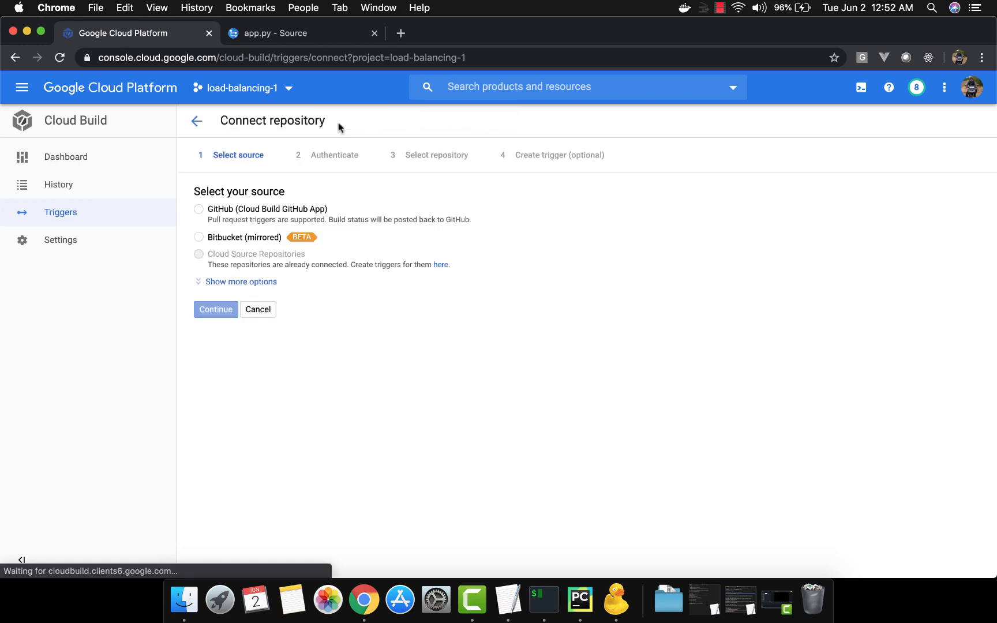
click(265, 209)
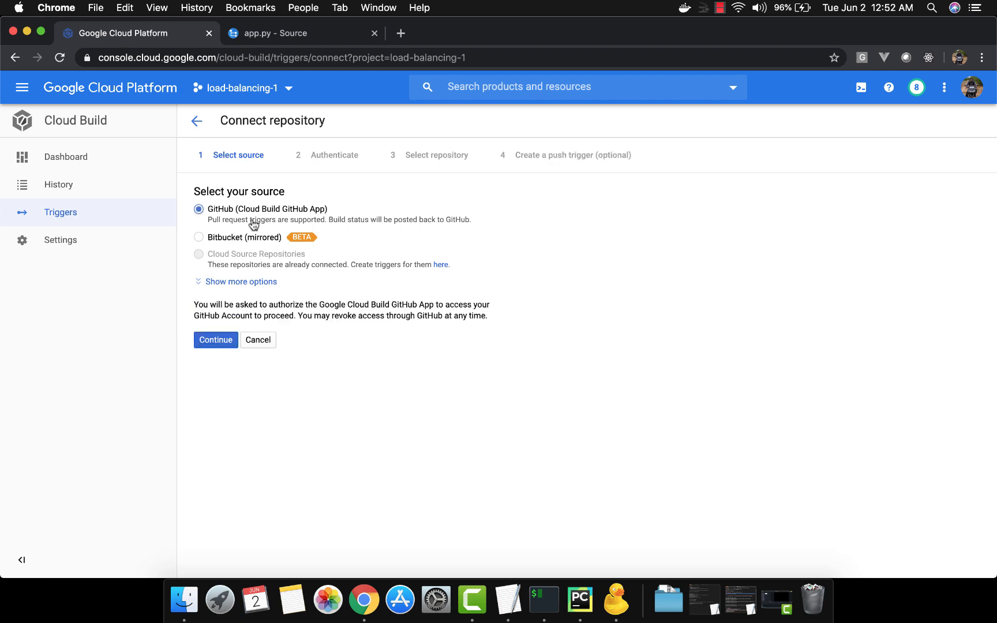
click(241, 239)
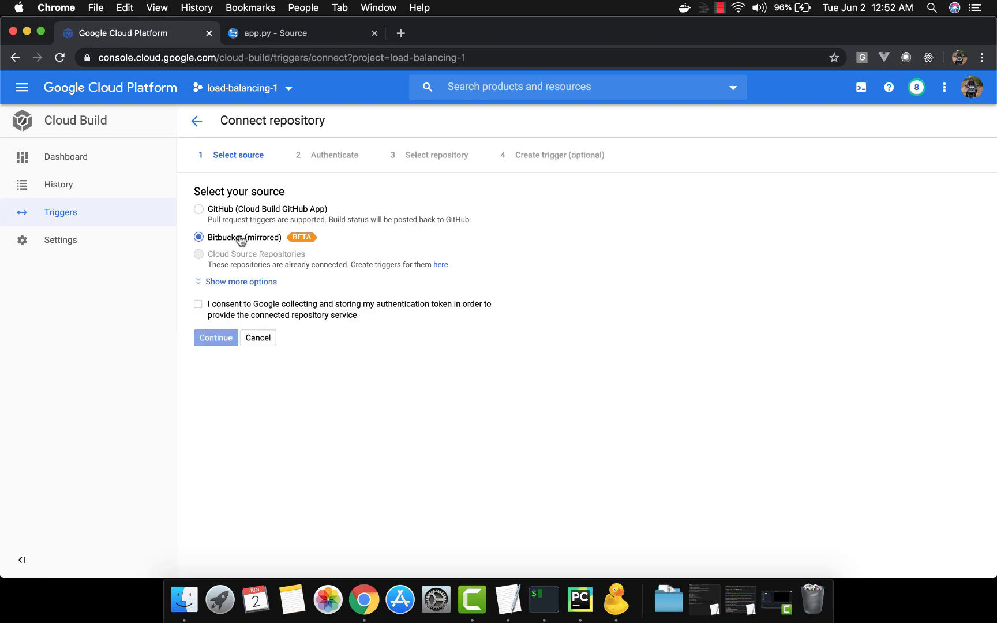
click(252, 214)
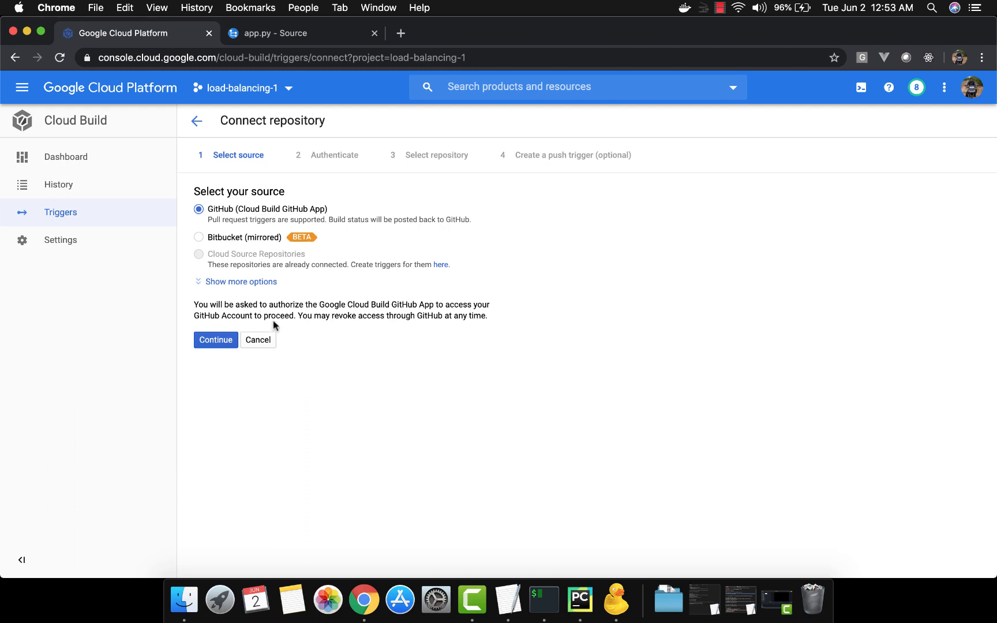
click(262, 283)
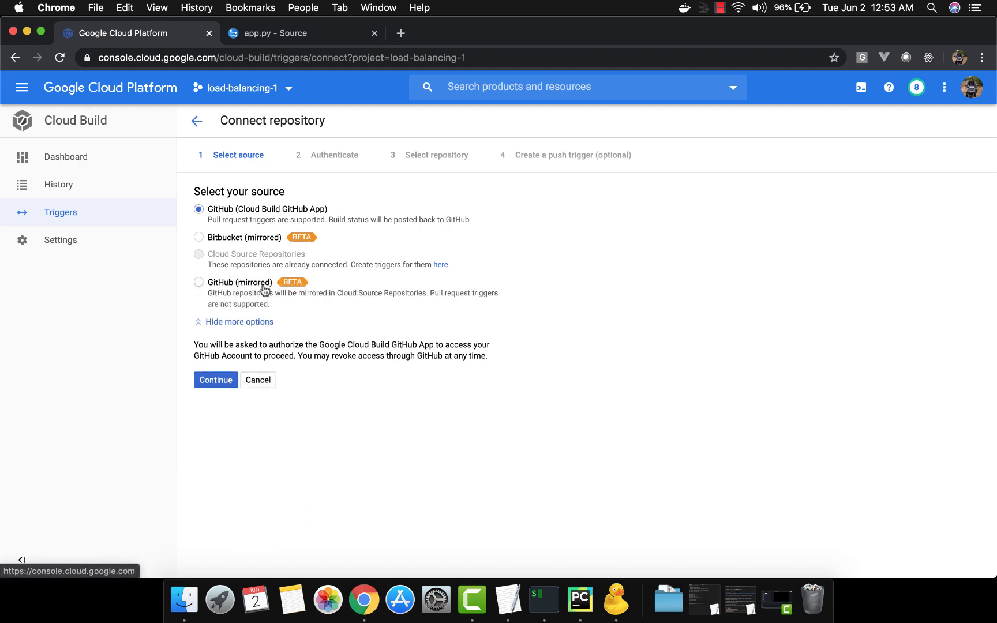
click(258, 380)
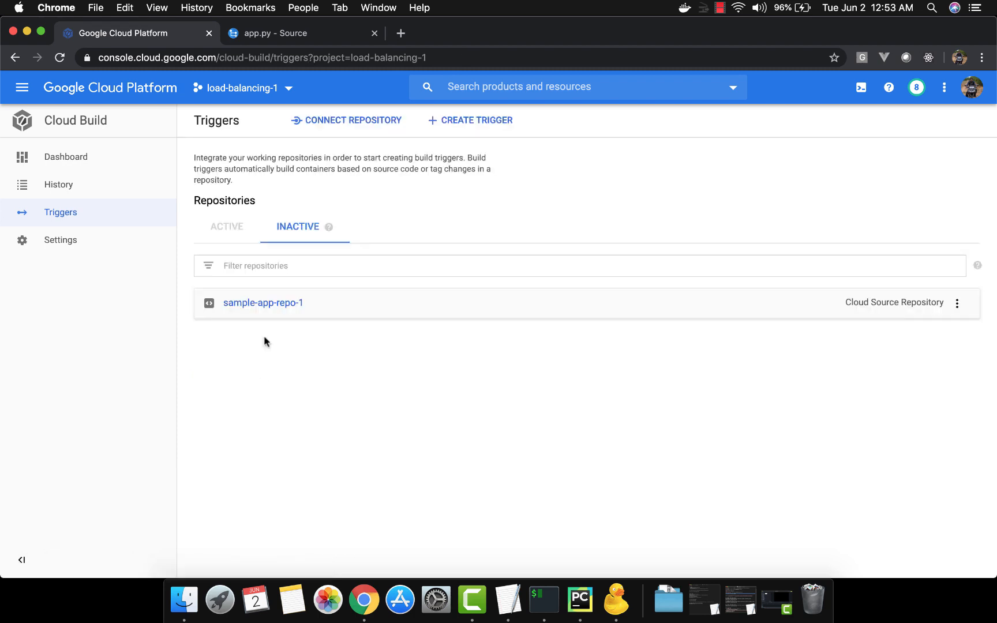
Step: Start a new build trigger and name it myapp-fromdockerfile
click(457, 121)
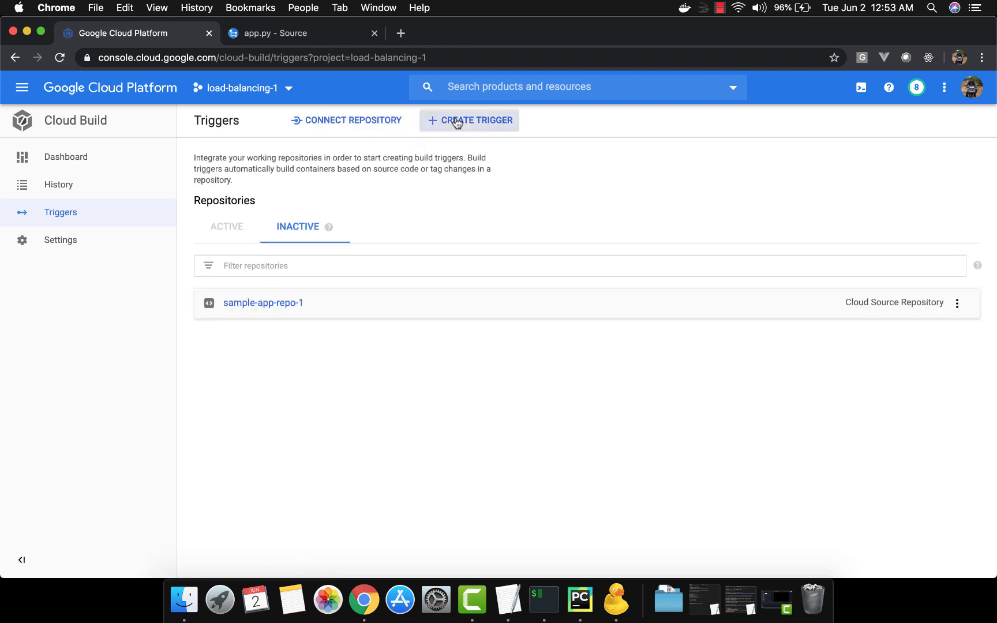
click(422, 167)
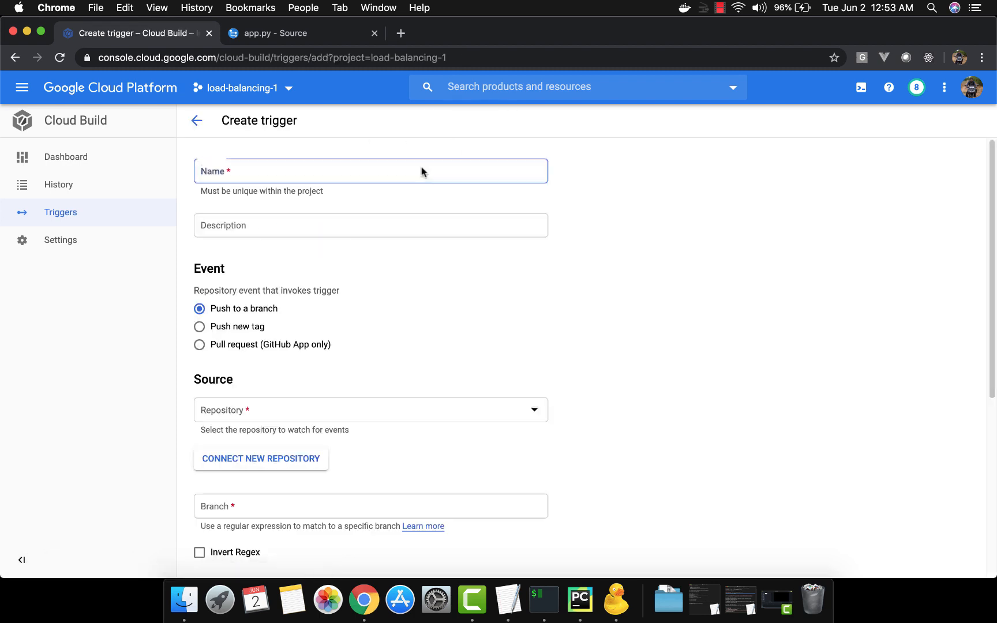
text(m)
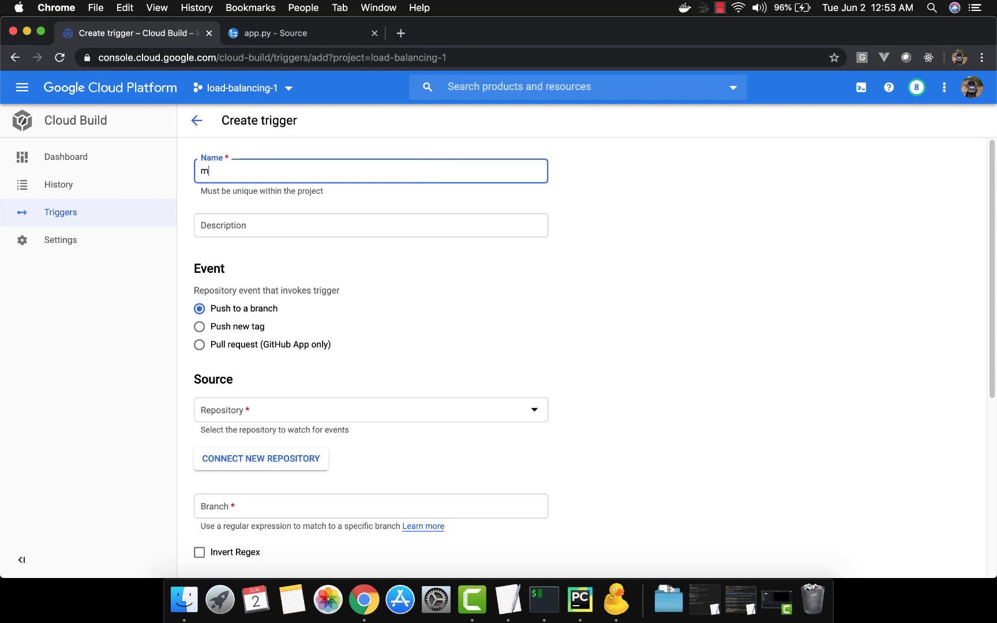
text(yapp)
text(-dockerf)
click(230, 170)
text(from)
key(super+Right)
key(BackSpace)
text(dock)
key(BackSpace)
key(BackSpace)
key(BackSpace)
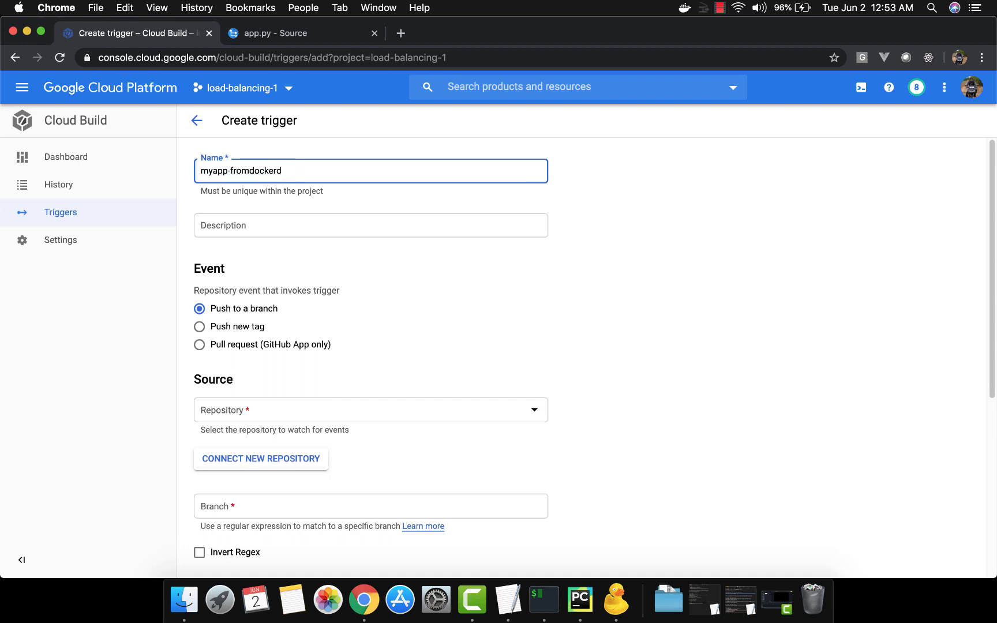
key(BackSpace)
text(file)
Step: Give the trigger the description "build from docker file"
key(Tab)
text(b)
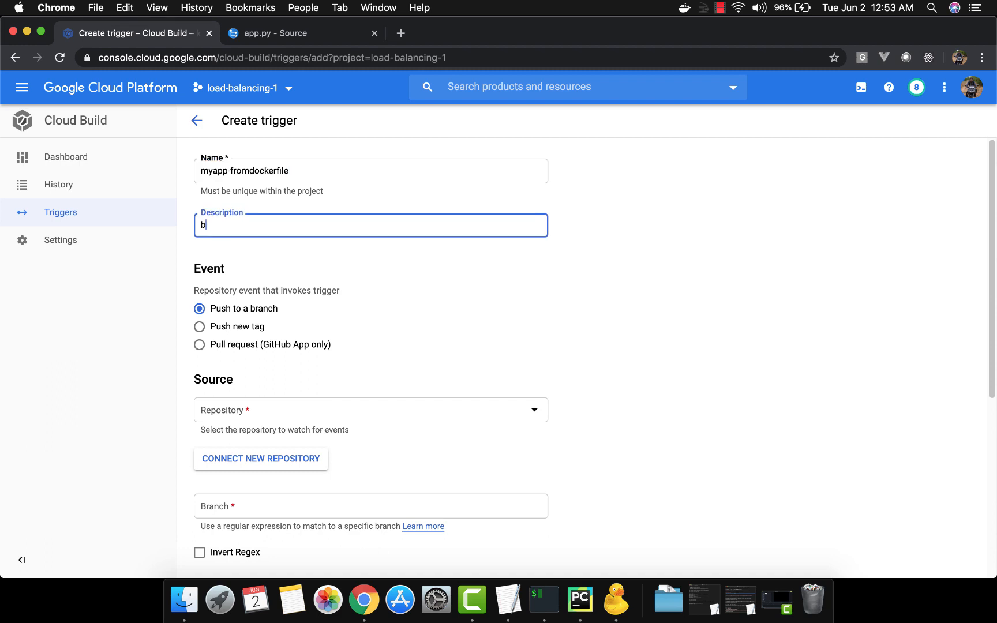
text(uild from docker file)
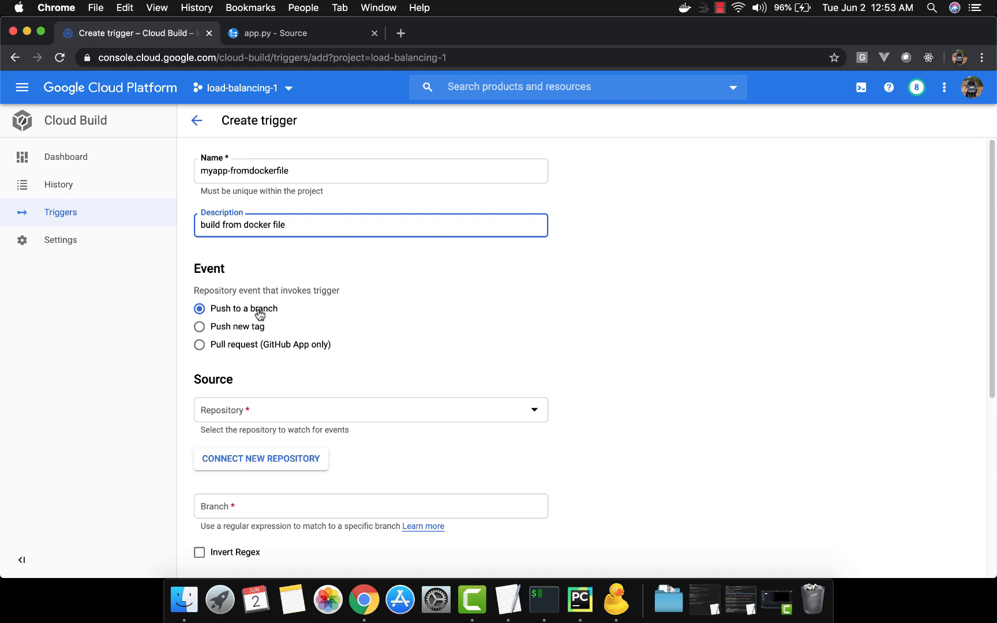
Step: Set the trigger's source to the sample-app-repo-1 (Cloud Source Repositories) repository with the branch pattern ^master$
scroll(562, 343, down, 3)
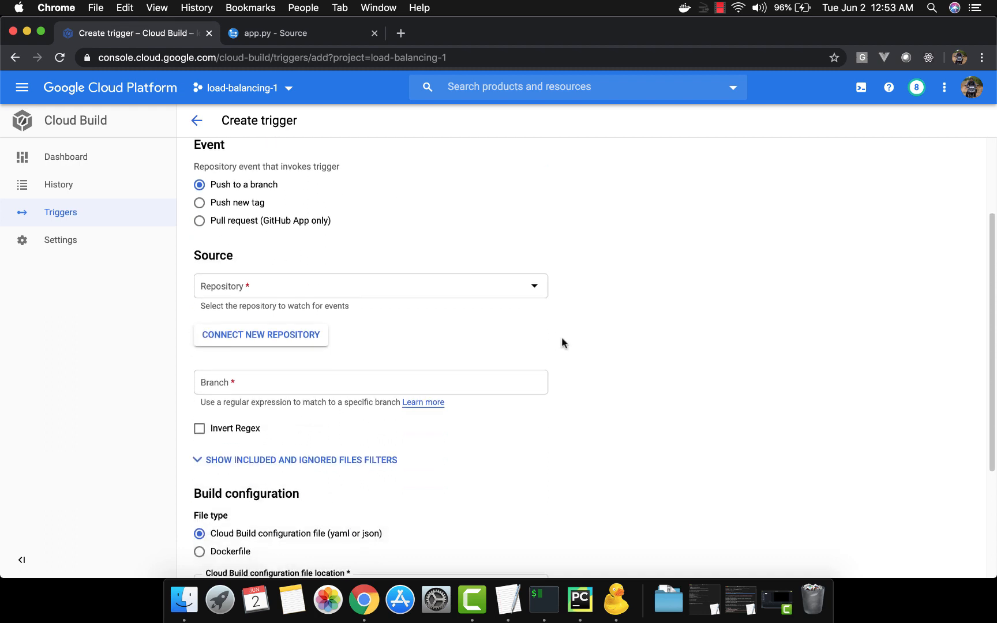
click(540, 288)
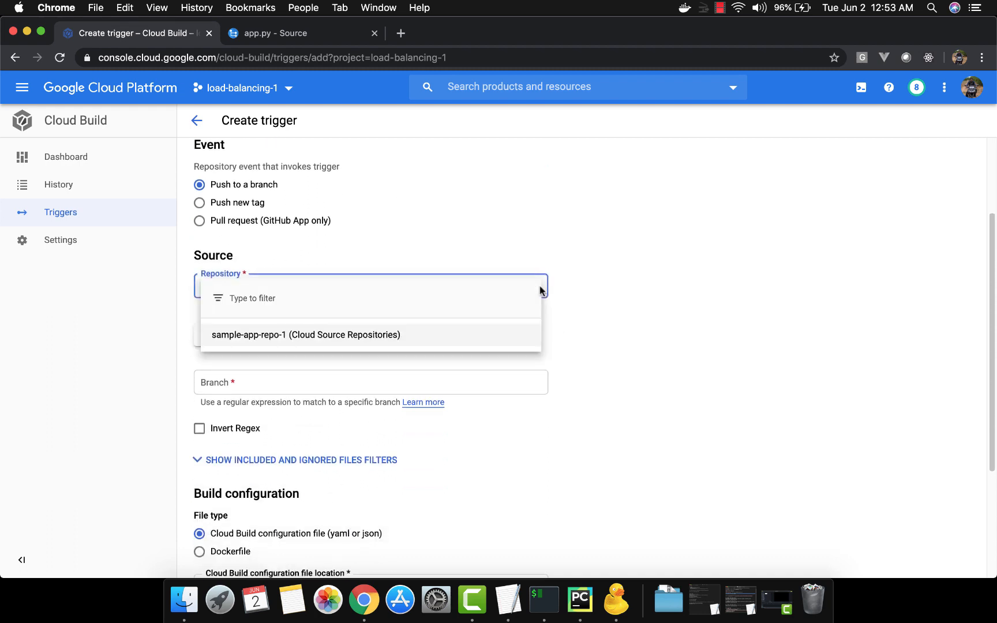
click(460, 347)
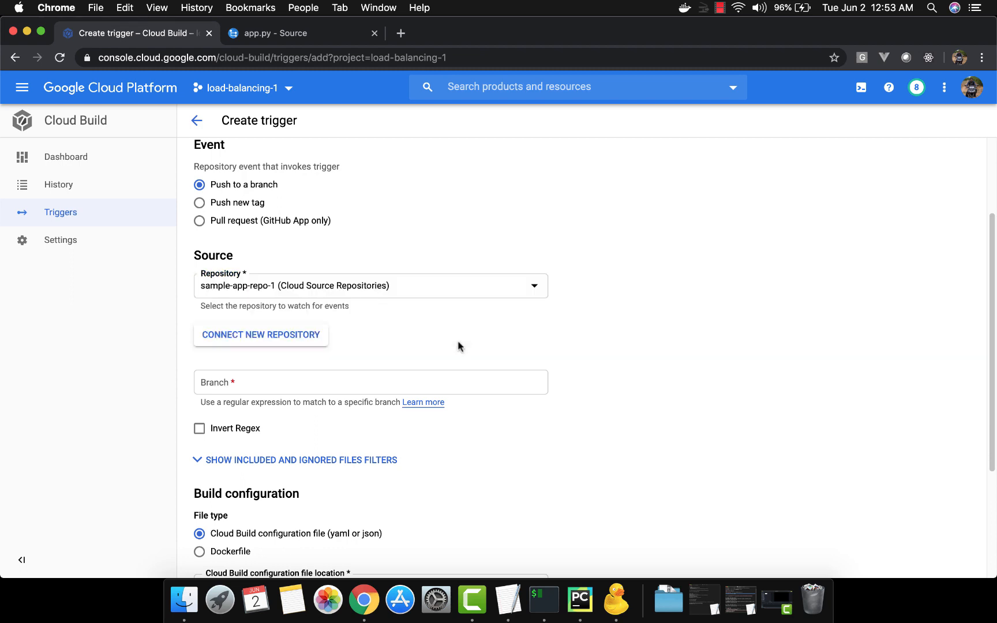
scroll(458, 346, down, 3)
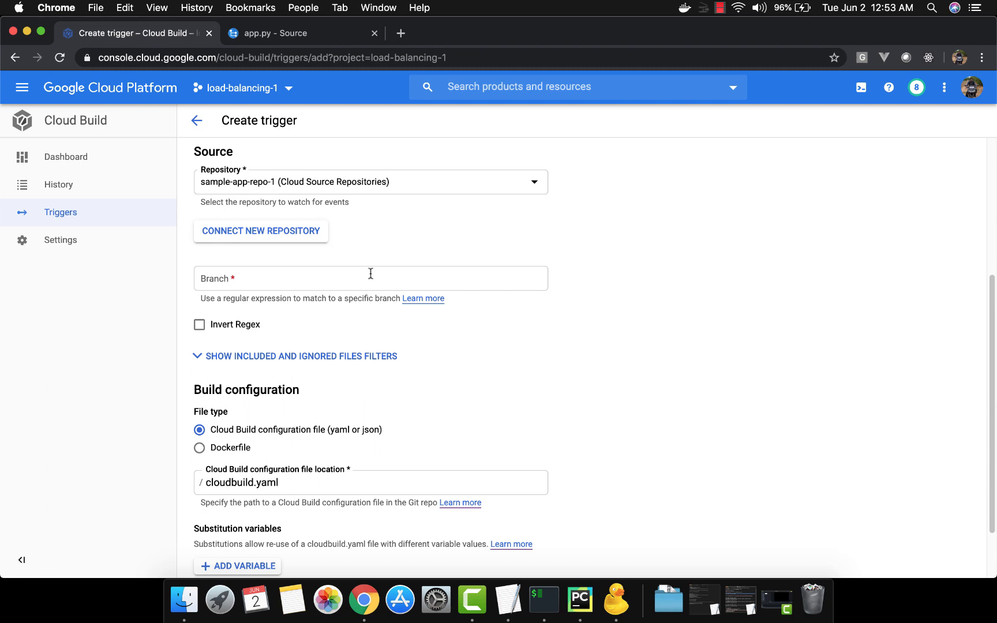
click(370, 275)
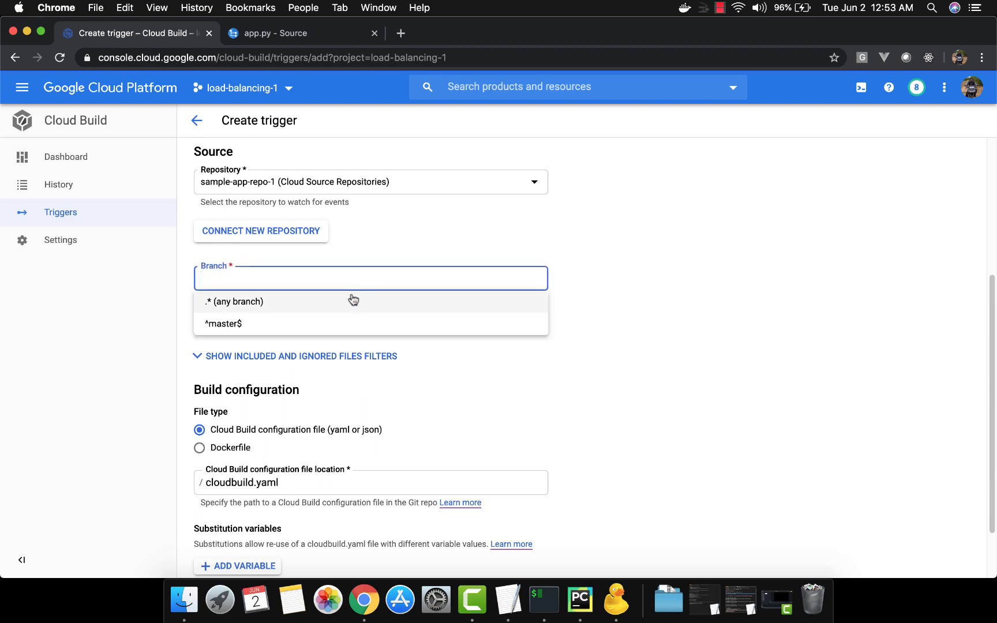
click(341, 325)
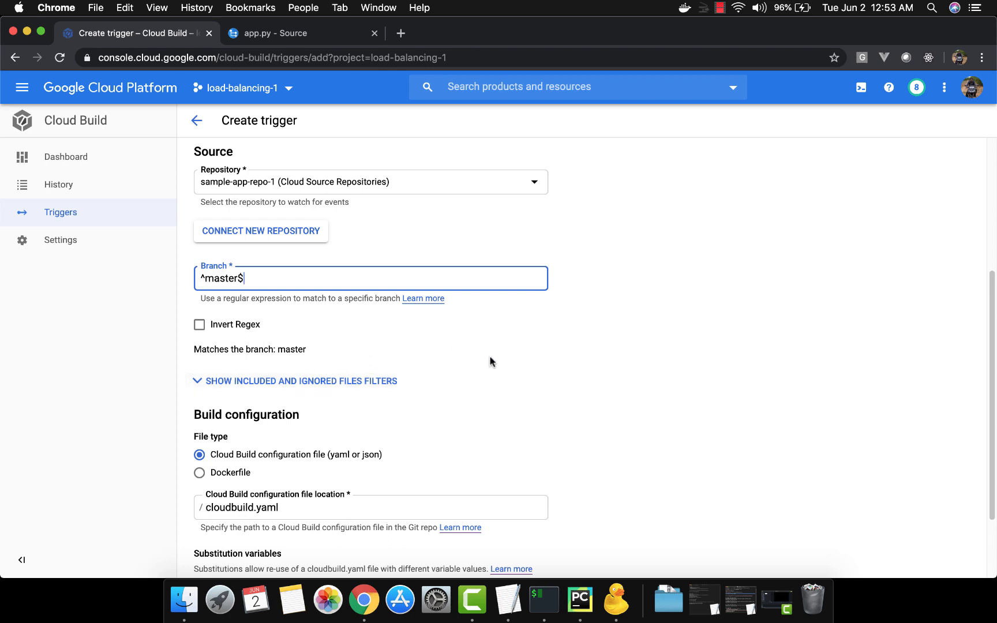
Step: Set the build configuration's file type to Dockerfile
scroll(491, 361, down, 3)
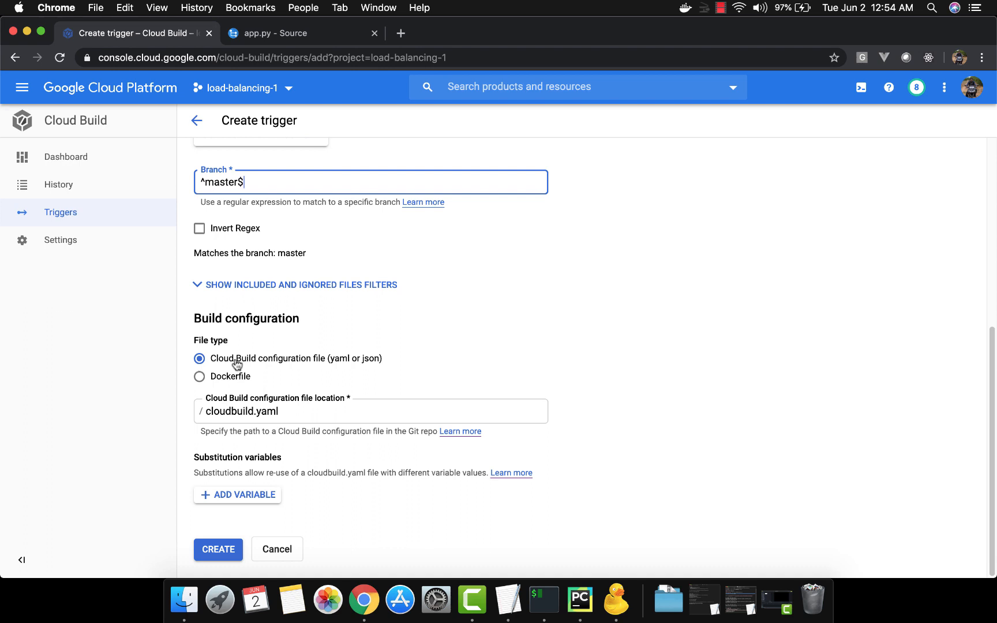
click(232, 377)
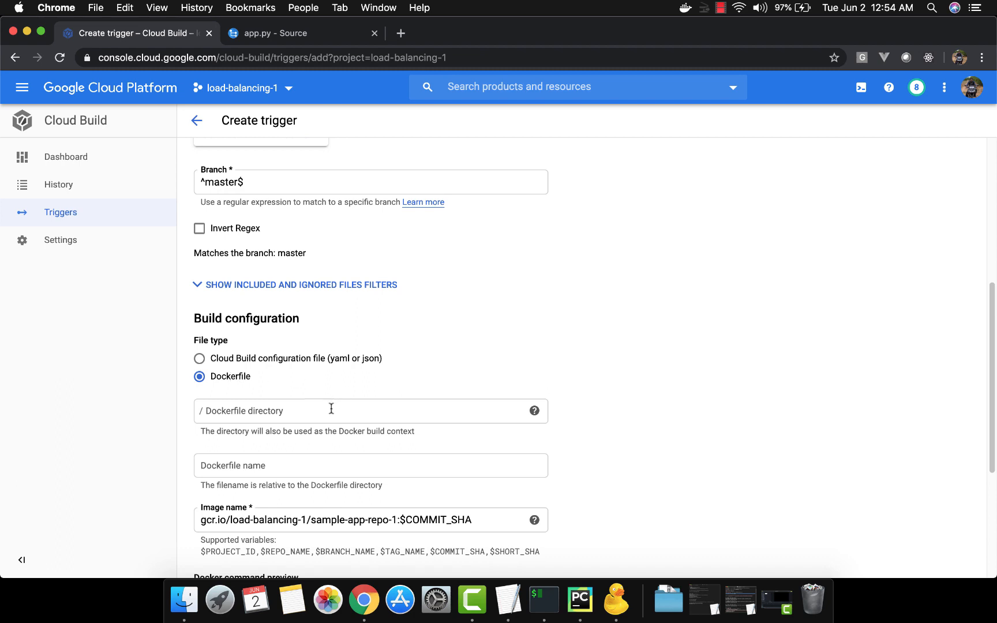
scroll(637, 325, down, 4)
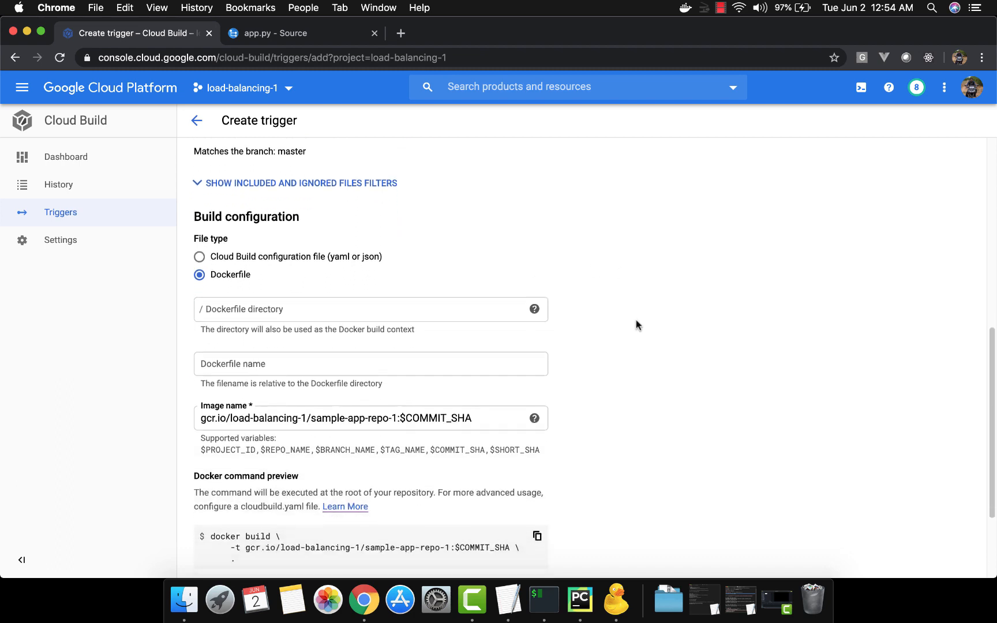
Step: Check where the Dockerfile sits in the sample-app project in PyCharm and return to the trigger form in Chrome
click(432, 307)
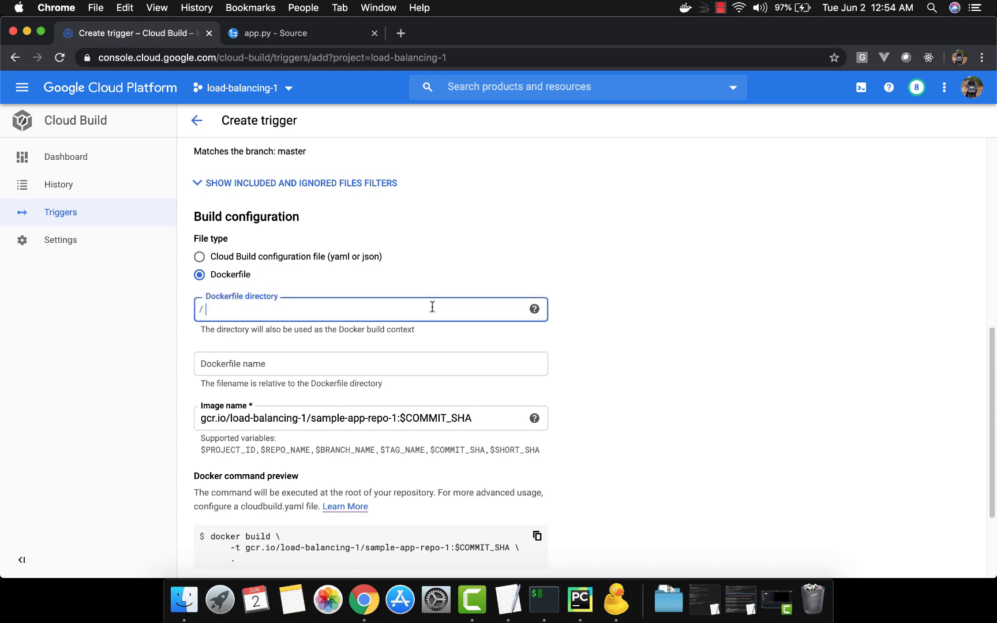
key(super+Tab)
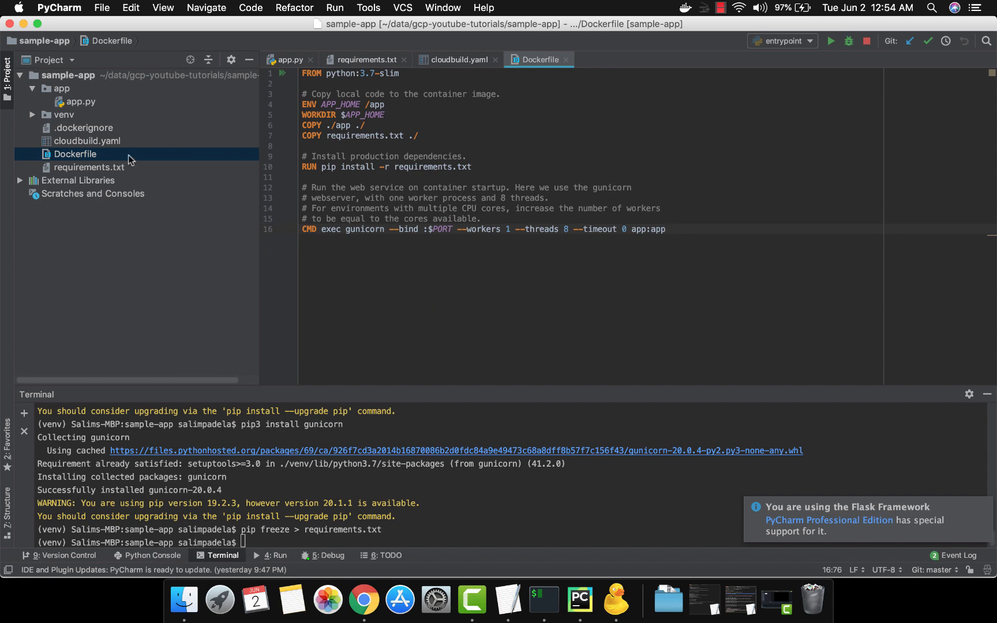
key(super+Tab)
Step: Try mydocerfiledirectory as the Dockerfile directory and clear the entry again
click(275, 312)
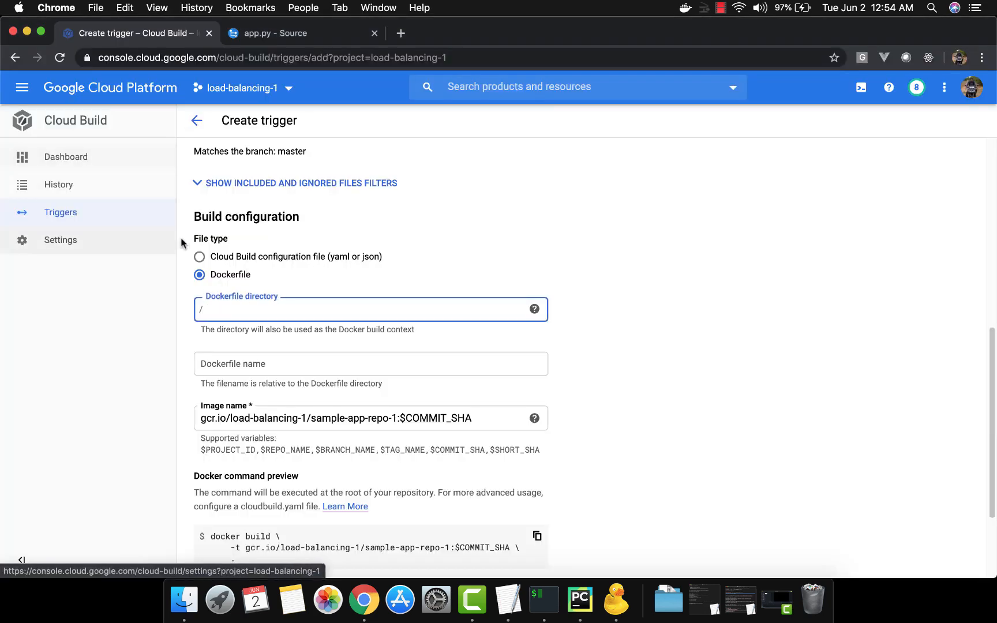
text(m)
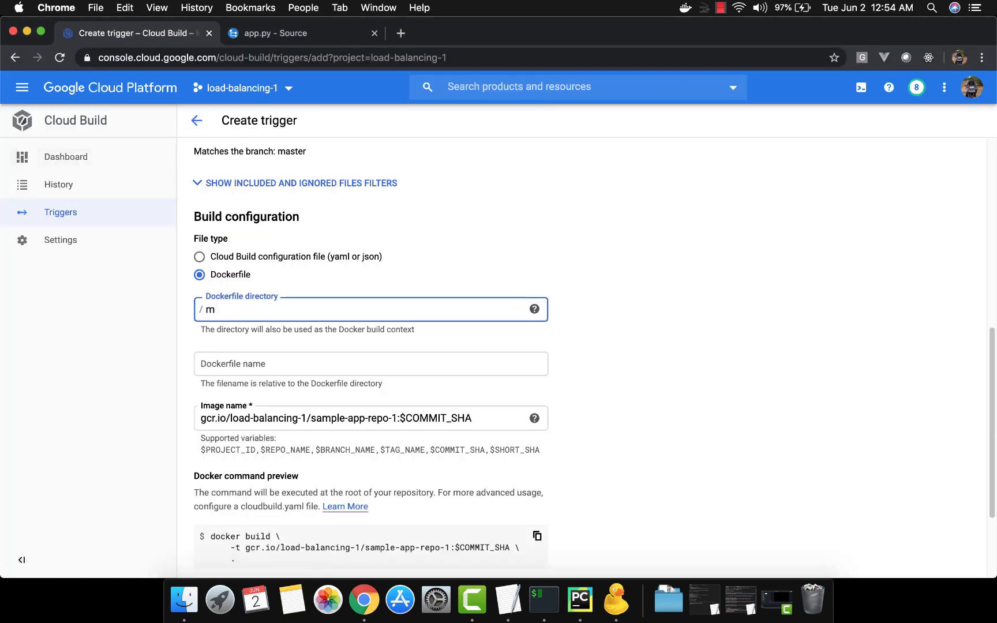
text(ydocerfiledirectory)
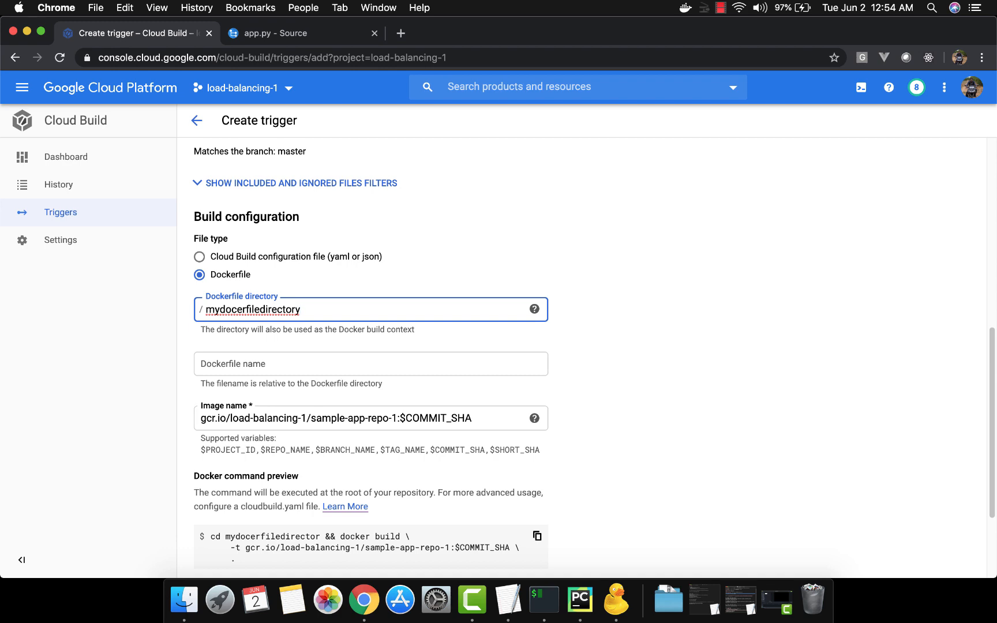
key(super+a)
key(BackSpace)
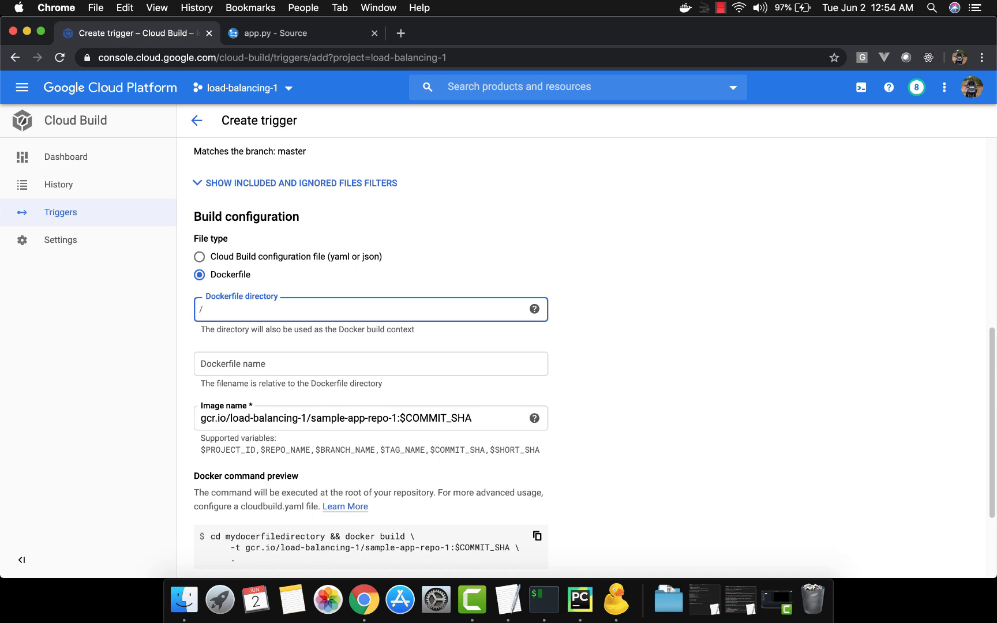
key(Tab)
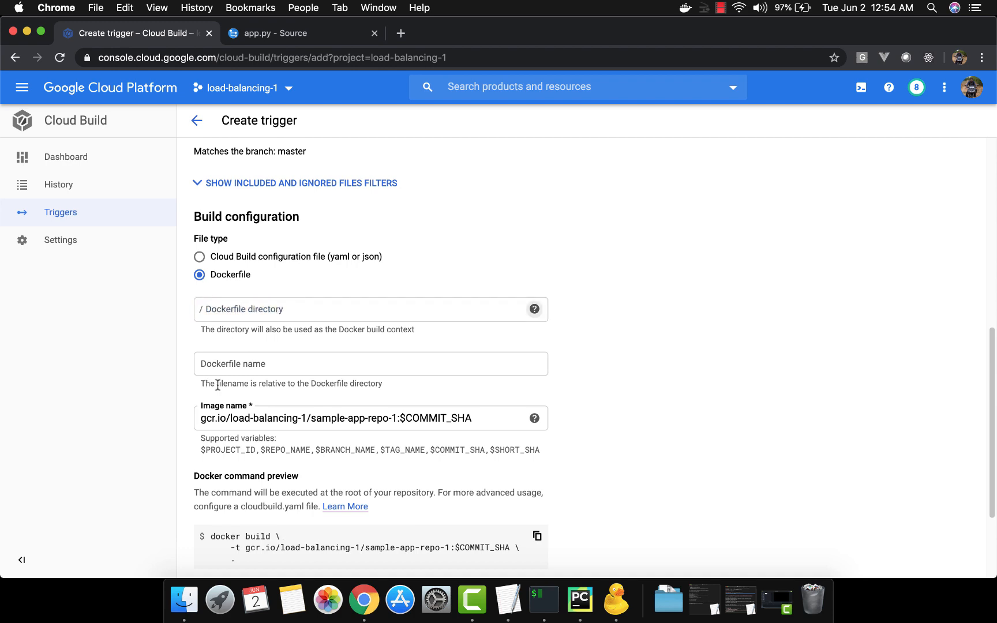
Step: Set the trigger's Dockerfile name to Dockerfile
click(248, 364)
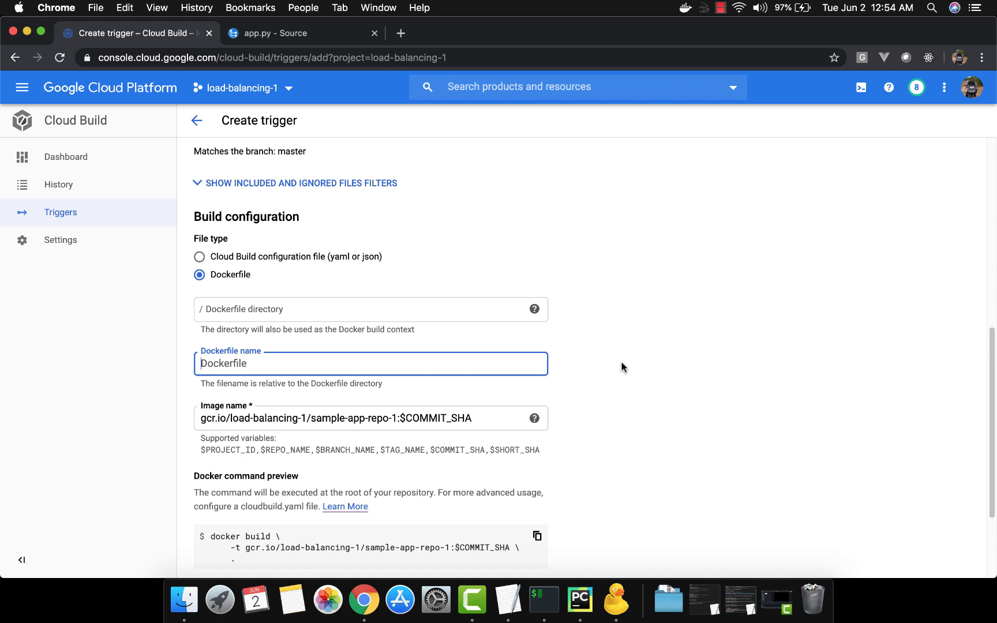
text(ocke)
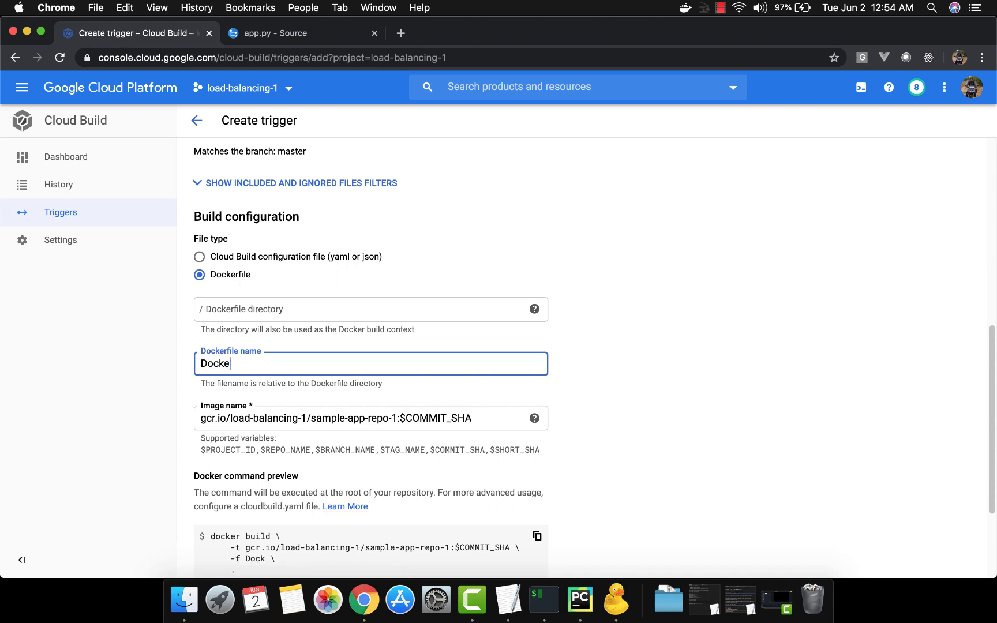
text(rfile)
click(678, 339)
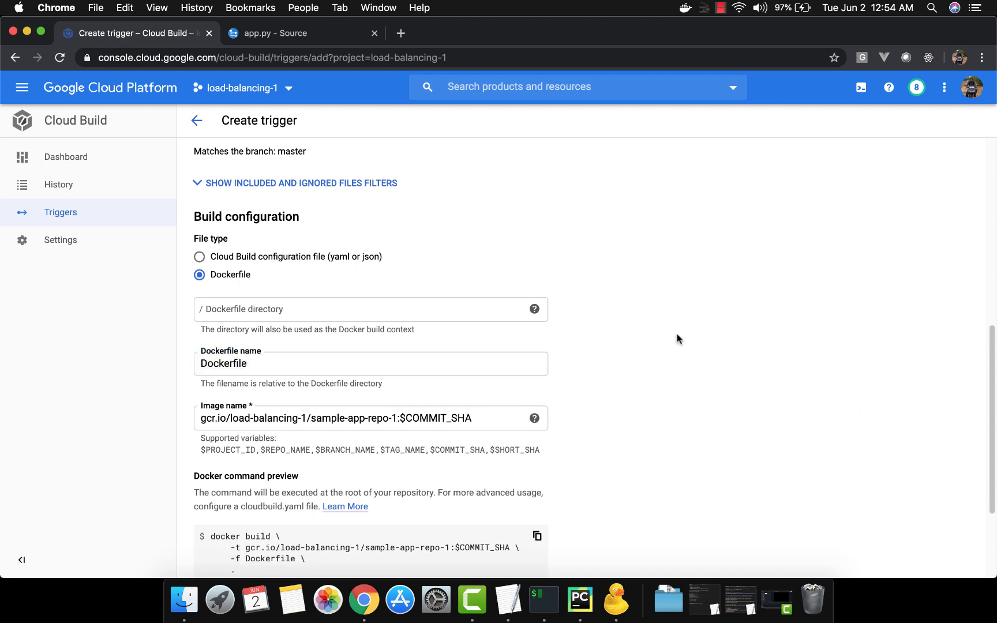
Step: Examine the variables supported in the image name, such as $PROJECT_ID, $REPO_NAME and $BRANCH_NAME
scroll(678, 339, down, 5)
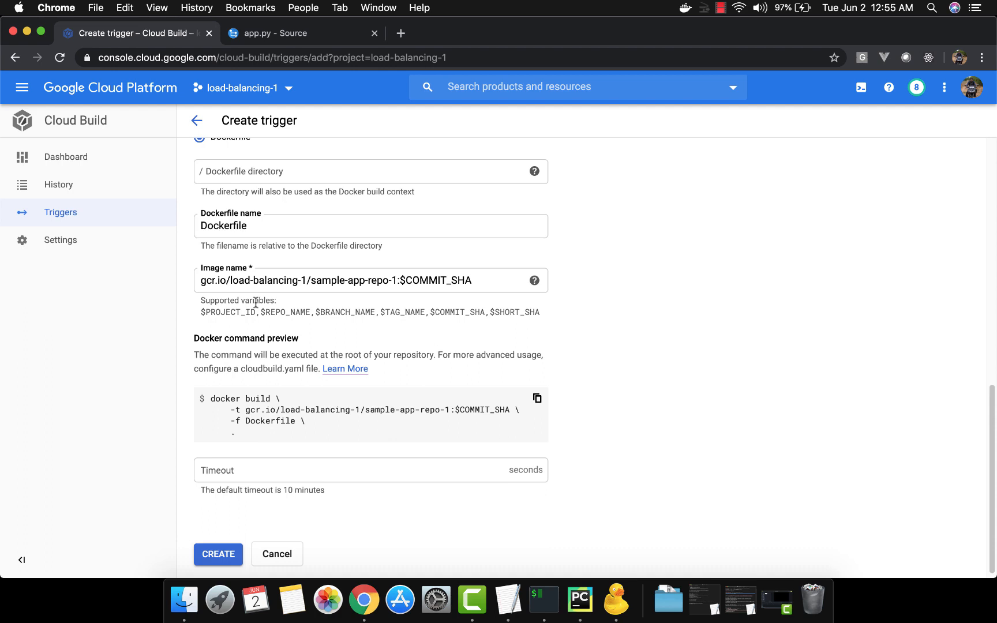
double_click(237, 311)
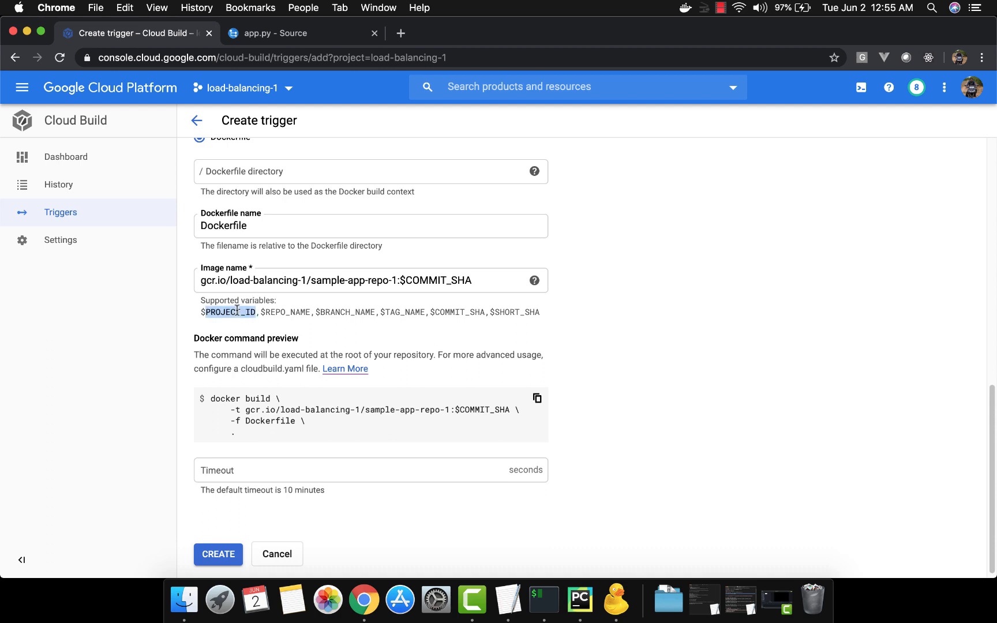
double_click(285, 312)
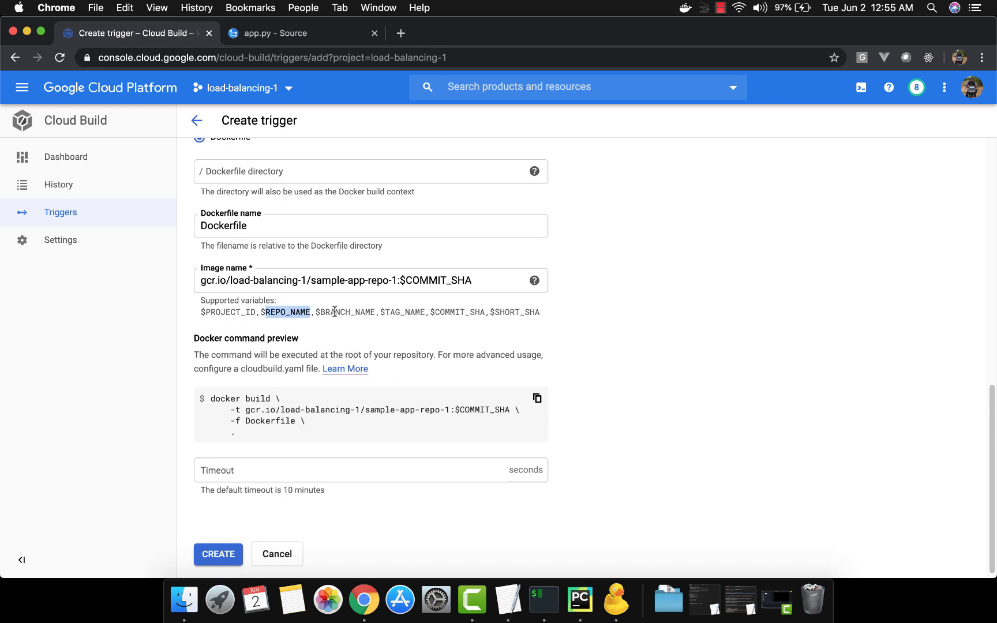
click(335, 313)
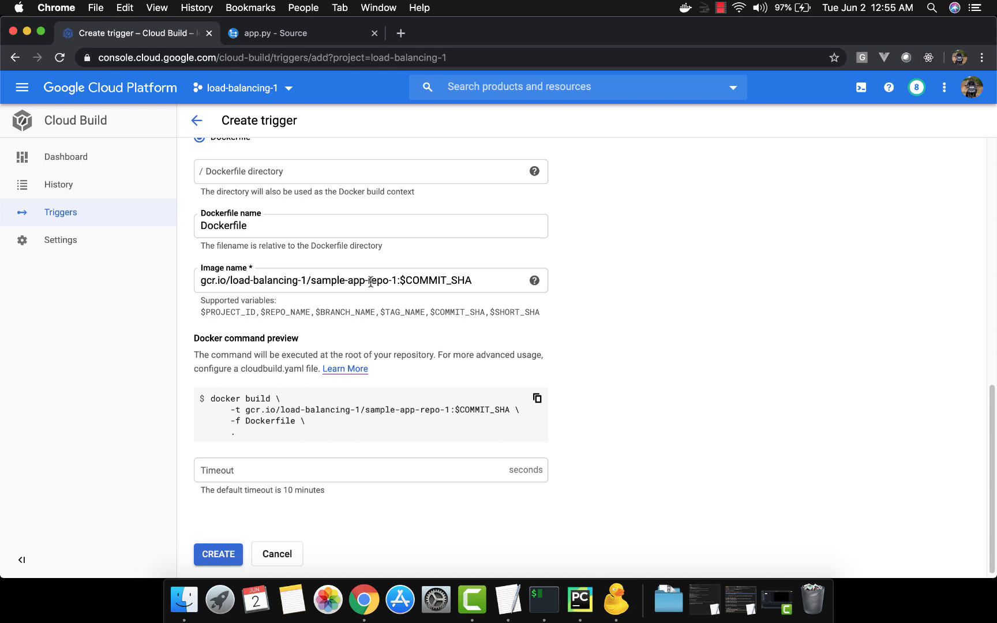
Step: Set the build timeout to 120 seconds and create the trigger
scroll(582, 355, down, 1)
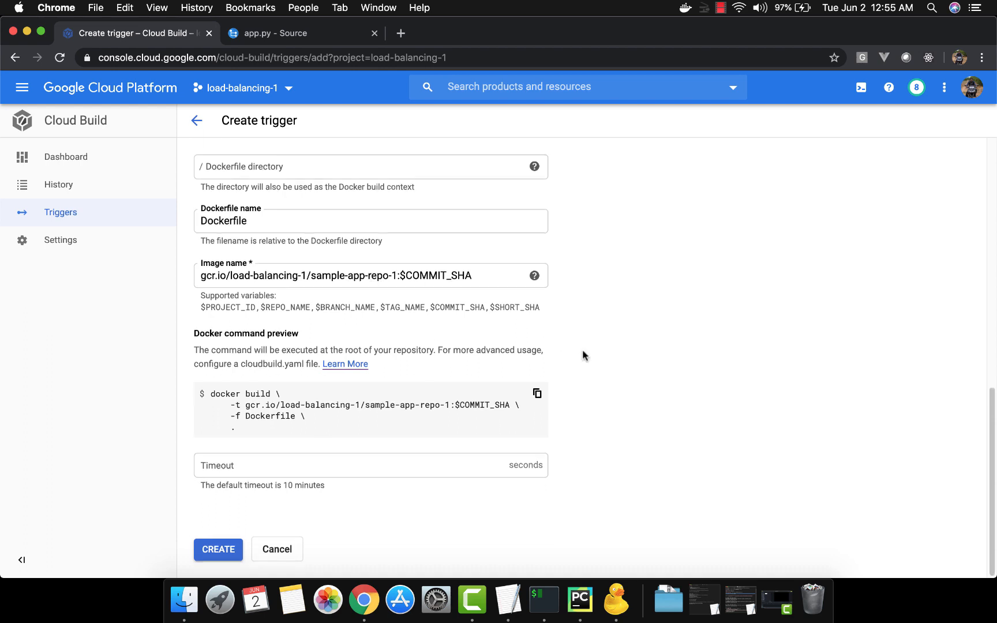
click(405, 471)
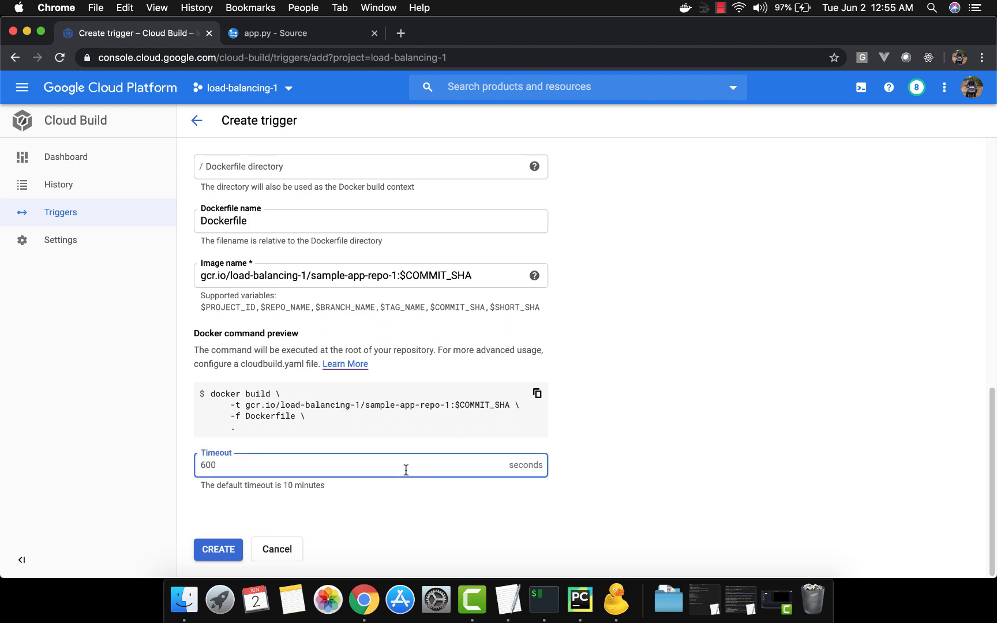
text(120)
key(Tab)
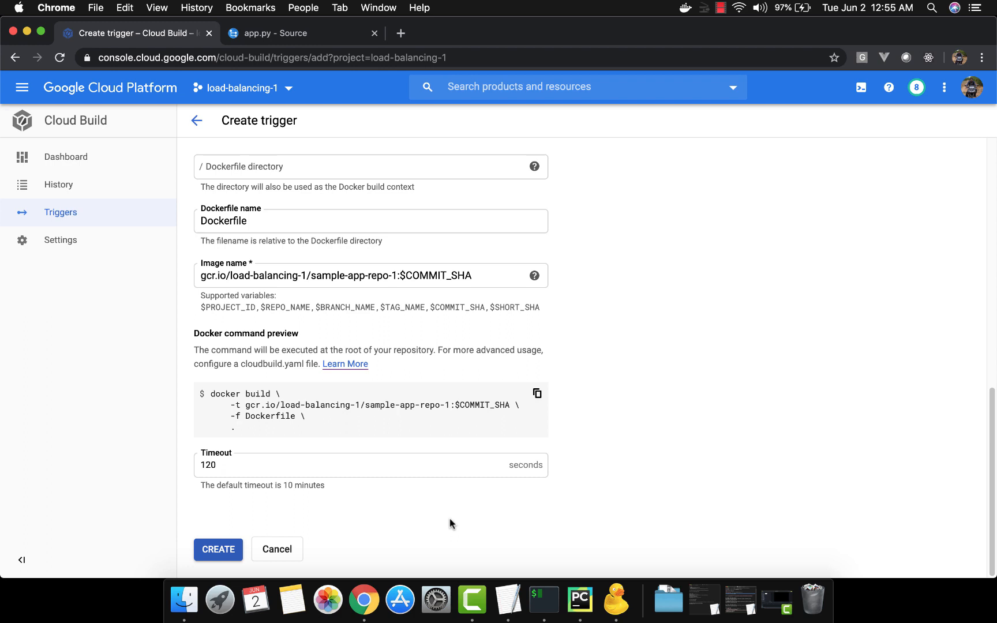
click(220, 550)
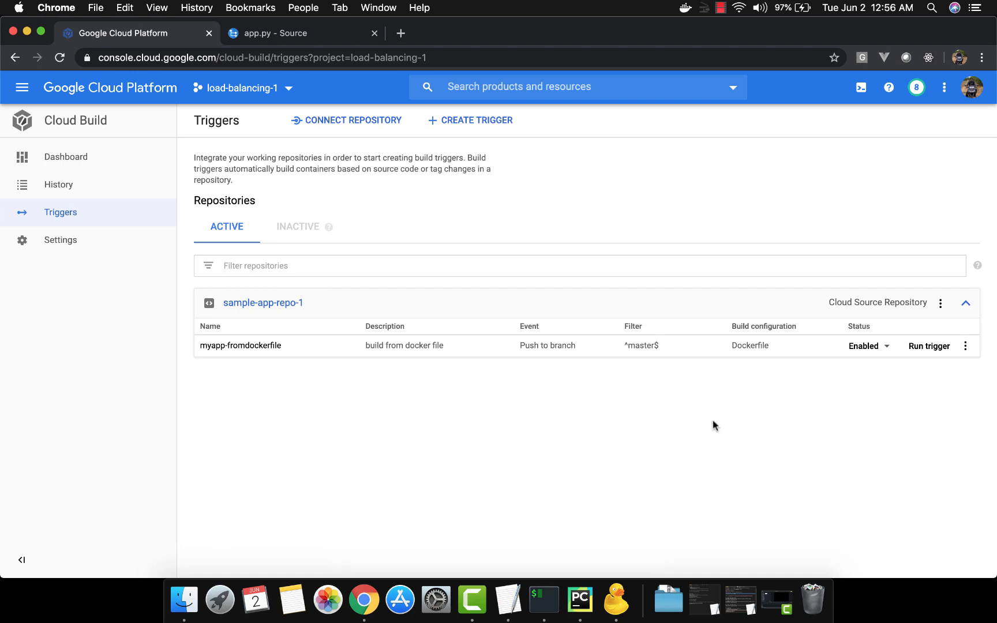
Step: Check the status choices and available actions of the myapp-fromdockerfile trigger
click(886, 347)
click(827, 427)
click(966, 347)
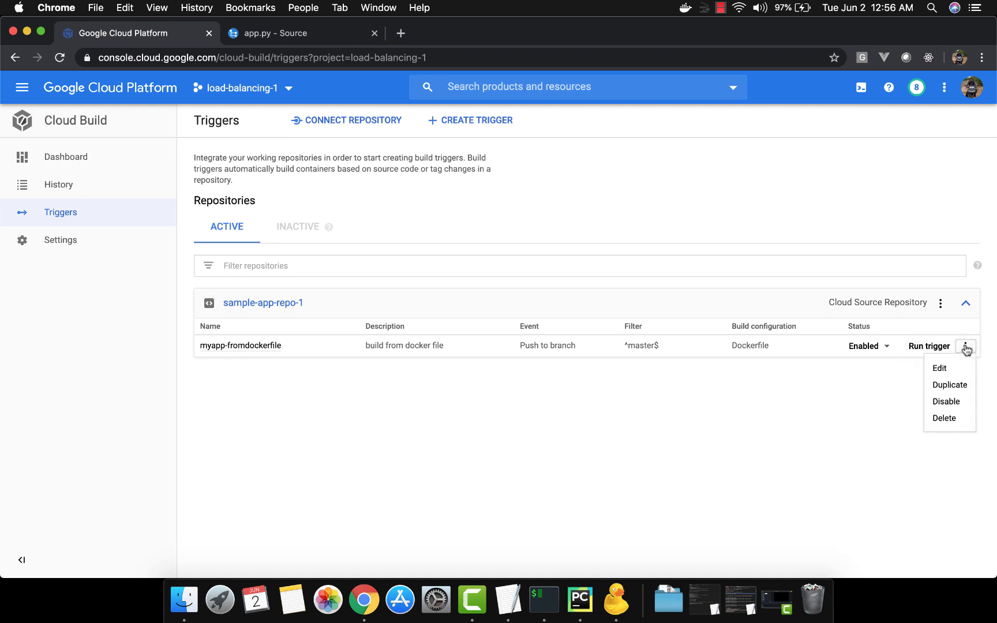
click(873, 444)
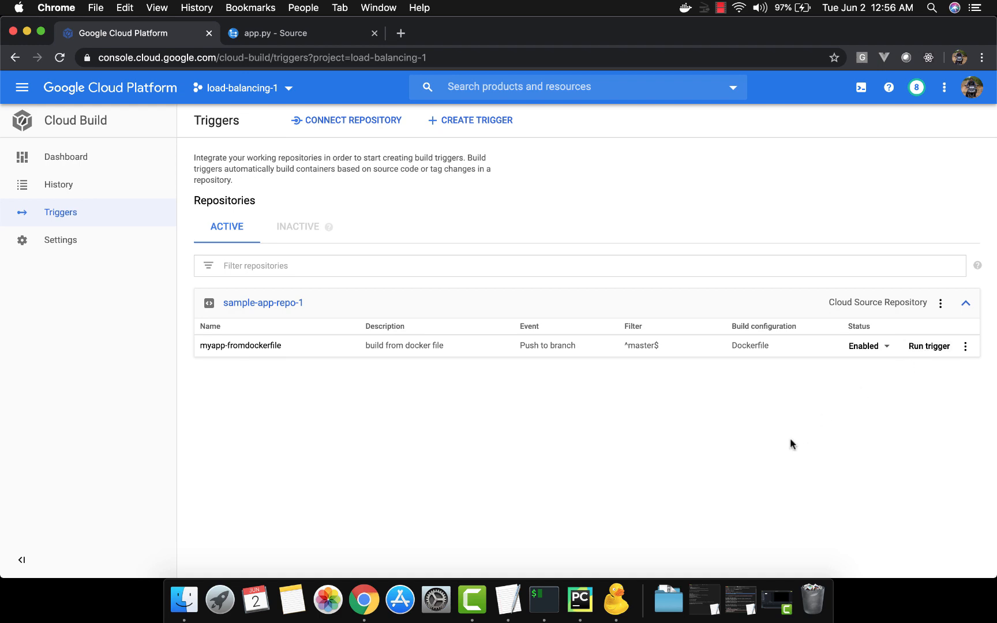
Step: Switch to iTerm and try to push the sample-app repository with git push
click(552, 599)
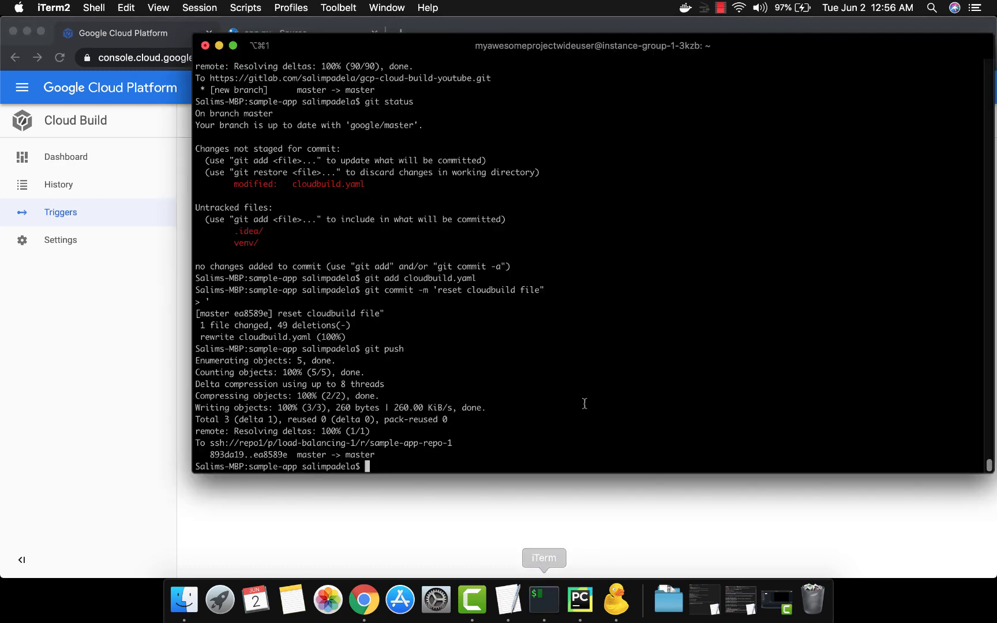
key(Up)
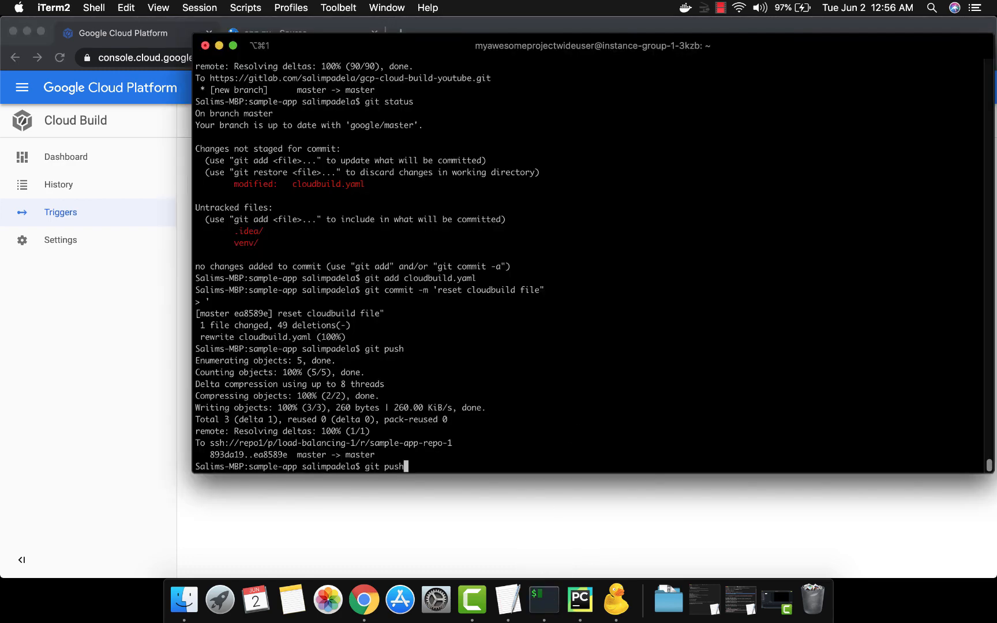
key(Return)
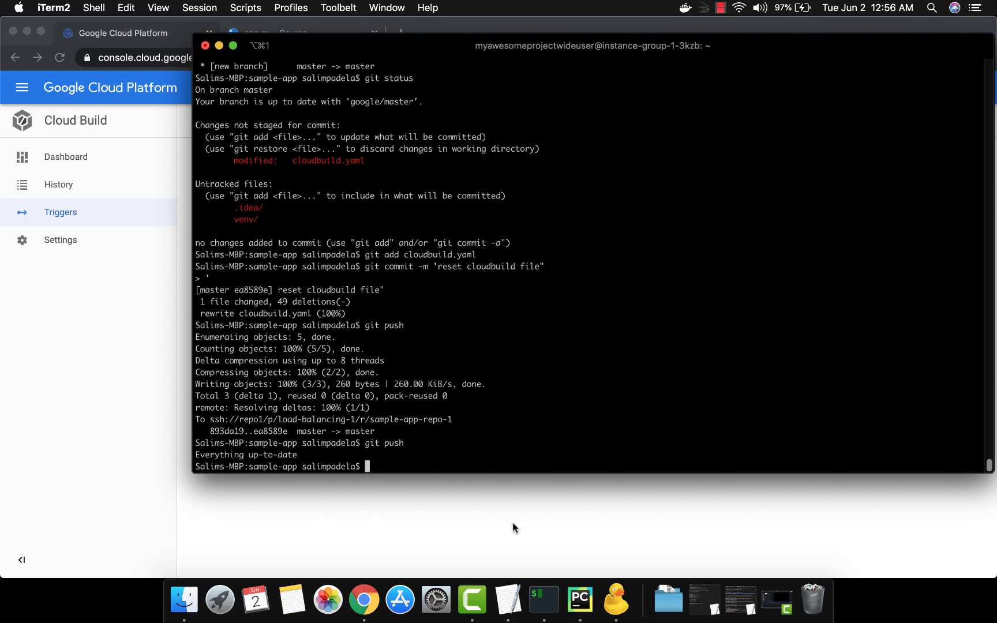
Step: Add an empty line at the end of the Dockerfile in PyCharm and return to iTerm
click(580, 600)
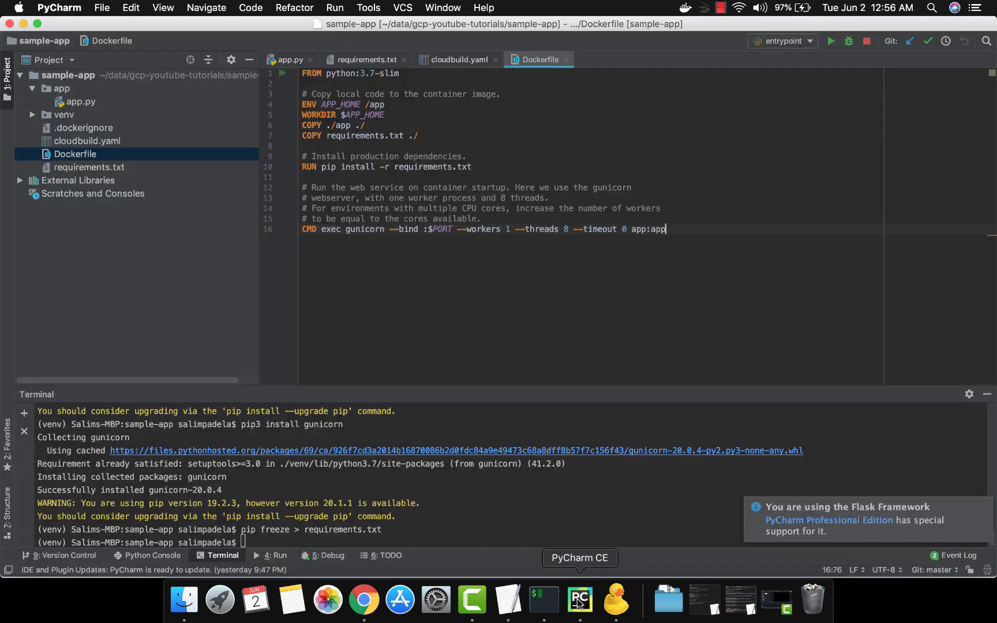
click(739, 246)
key(Return)
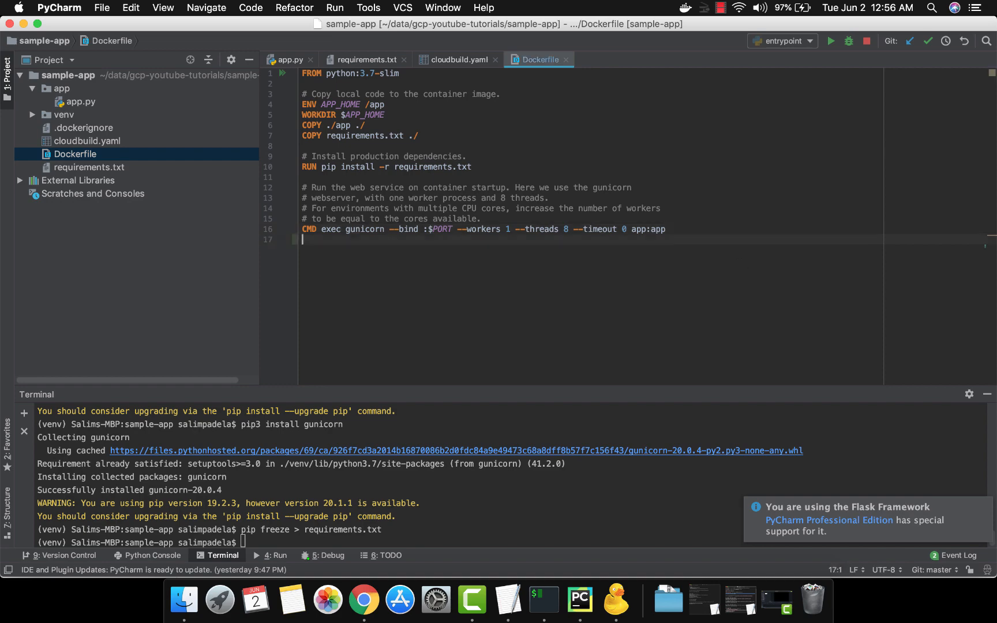
key(super+Tab)
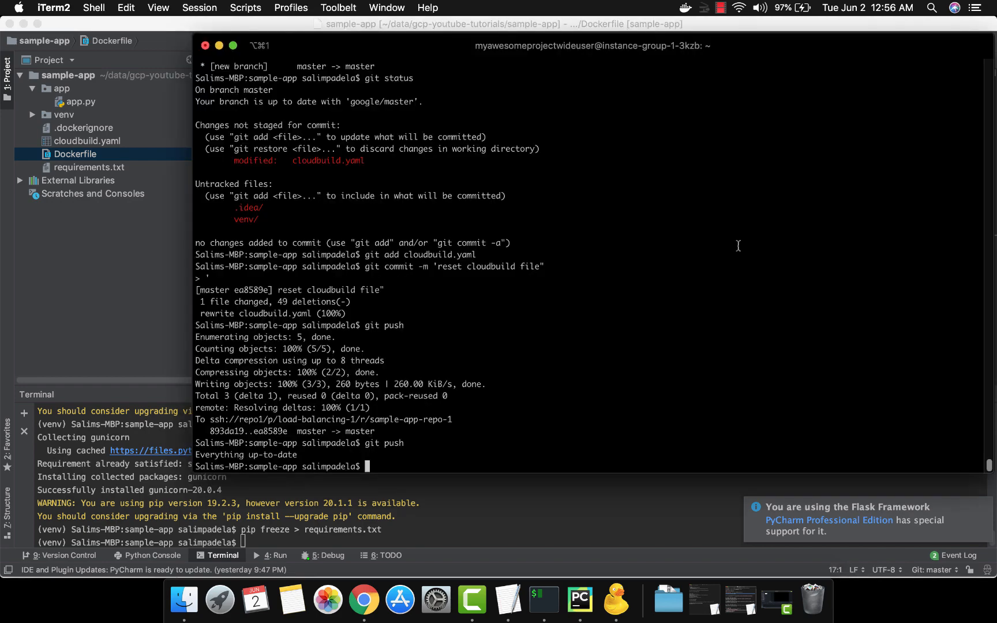
Step: Try rerunning the earlier git add cloudbuild.yaml, git commit -m 'reset cloudbuild file' and git push commands
key(Up)
key(Up)
key(Up)
key(Up)
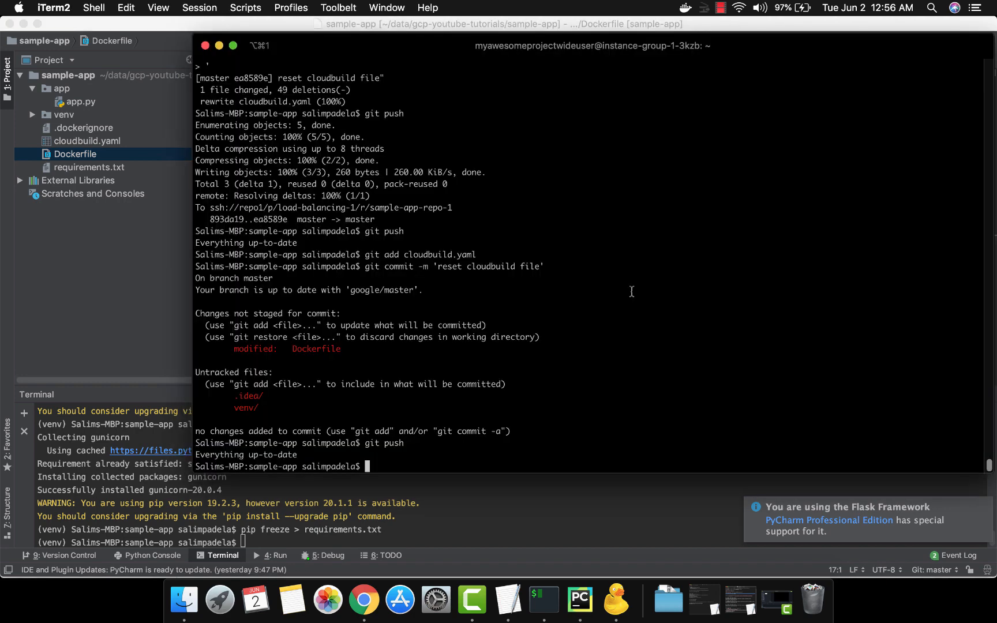
Step: Stage the changed Dockerfile with git add Dockerfile
text(git add Dockerfile)
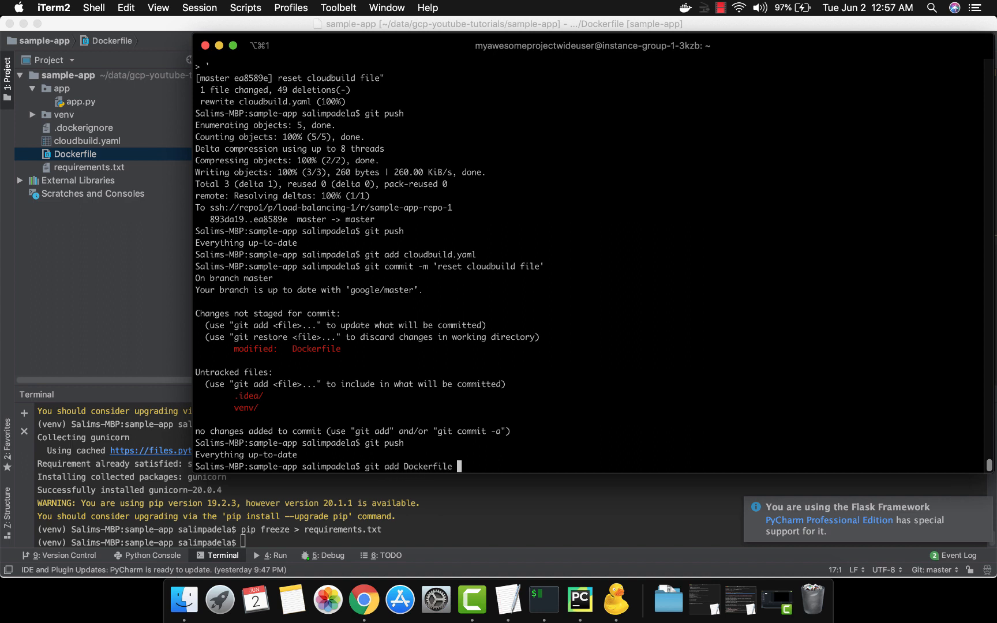
key(Return)
Step: Commit the staged Dockerfile with the message "docker change" and push it with git push
text(git)
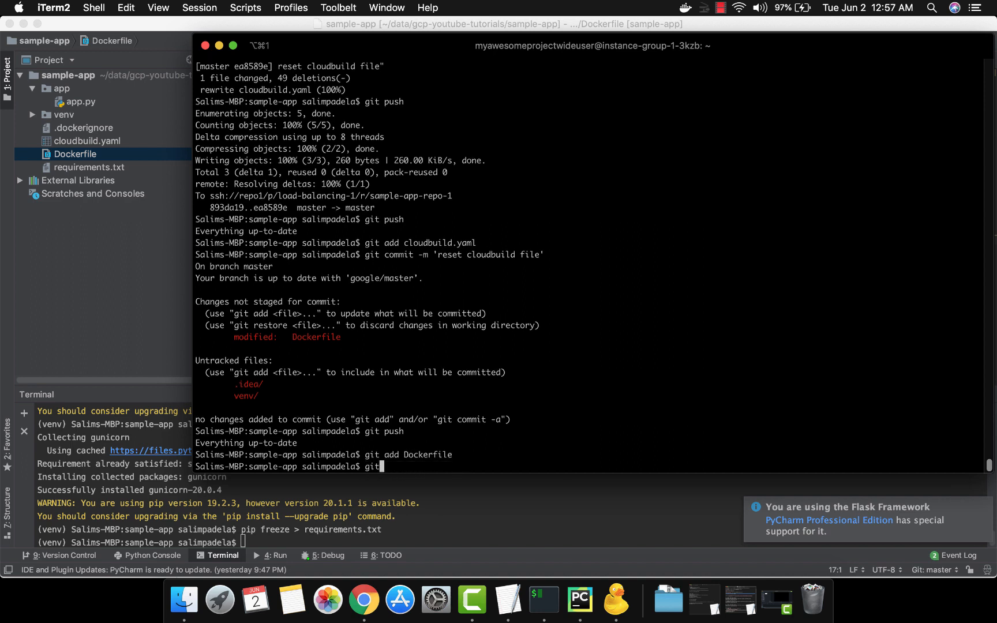
text( commit -m "docker change")
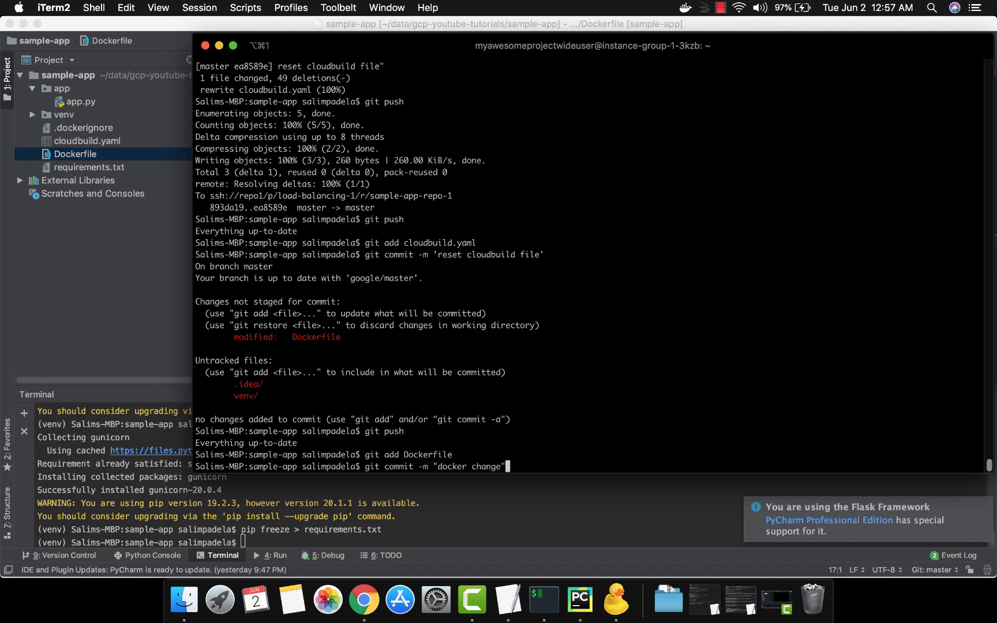
key(Return)
text(git push)
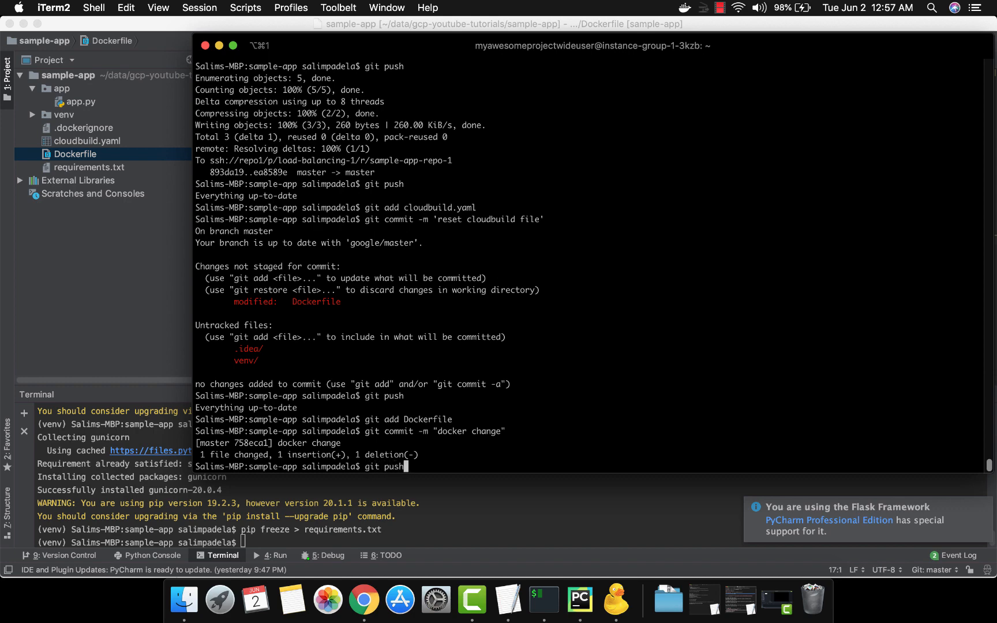
key(Return)
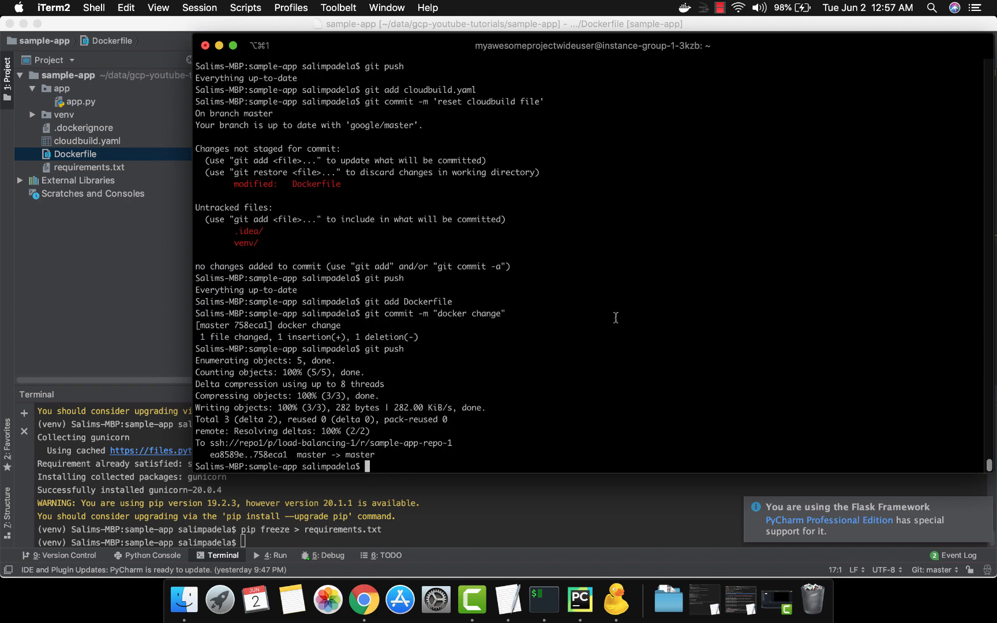
Step: Switch to Chrome and open the details of the newest myapp-fromdockerfile build from the Cloud Build history
key(super+Tab)
key(super+Tab)
key(super+Tab)
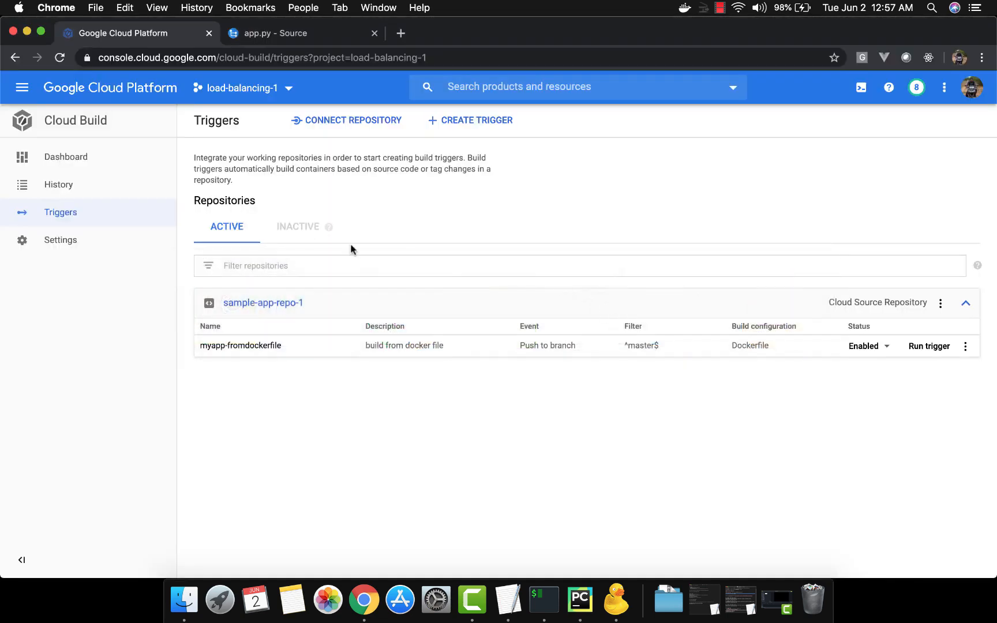
click(98, 186)
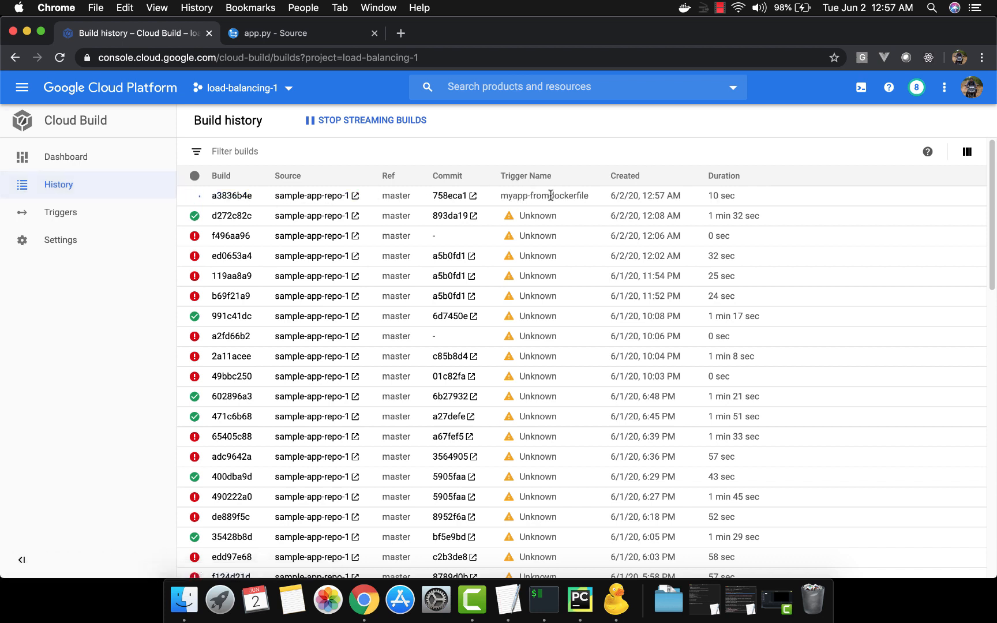
click(241, 198)
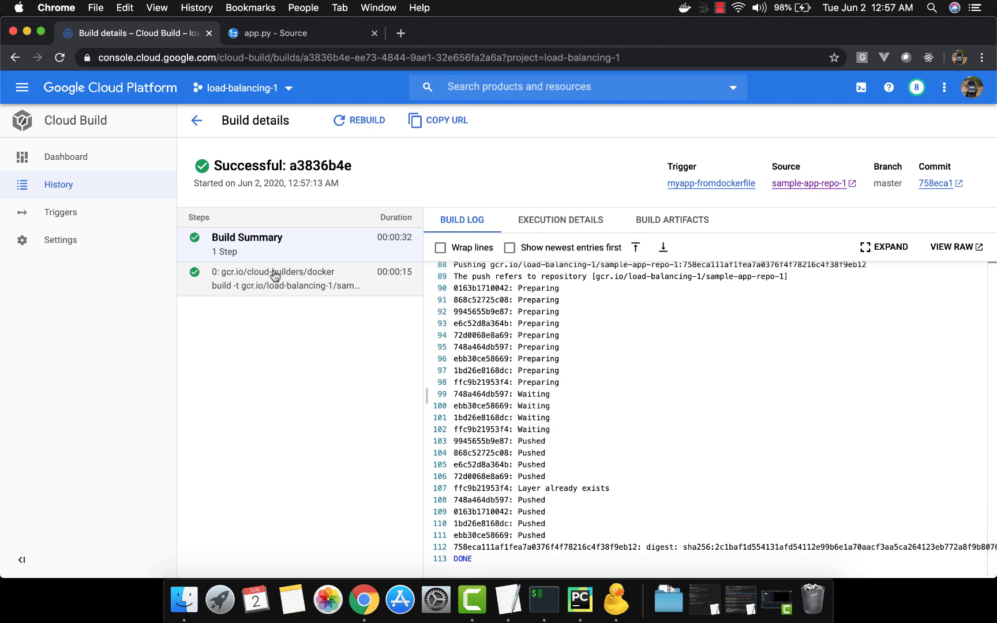
Step: Open Container Registry in a new browser tab and switch to that tab
click(22, 87)
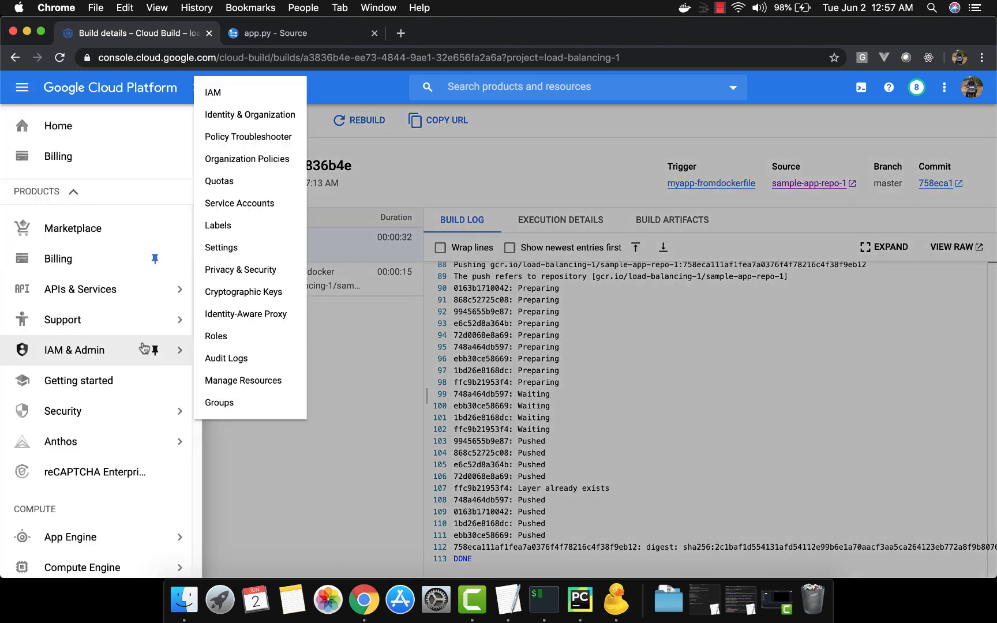
scroll(142, 346, down, 5)
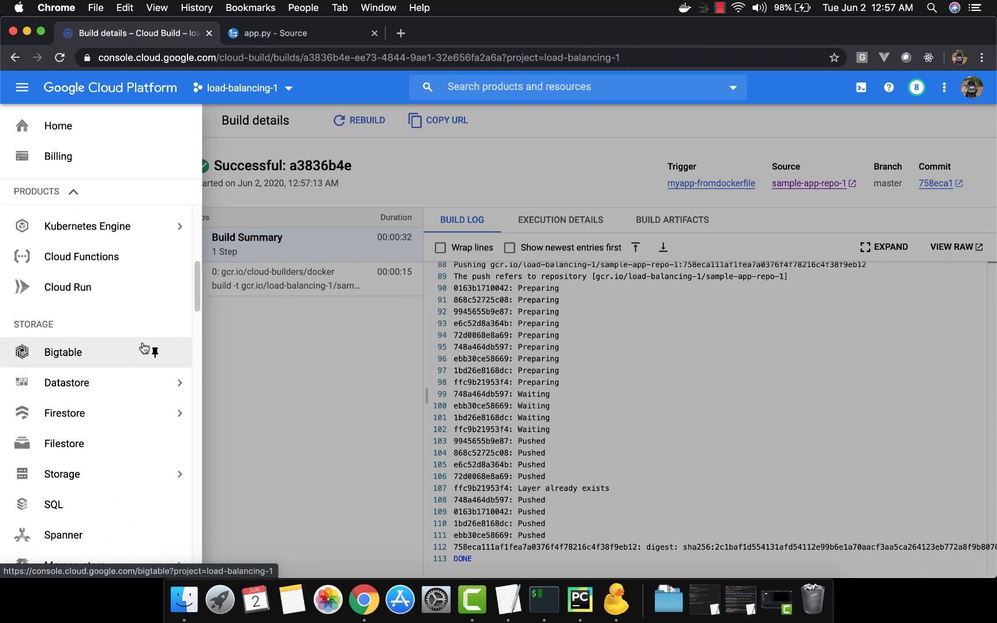
scroll(145, 348, down, 10)
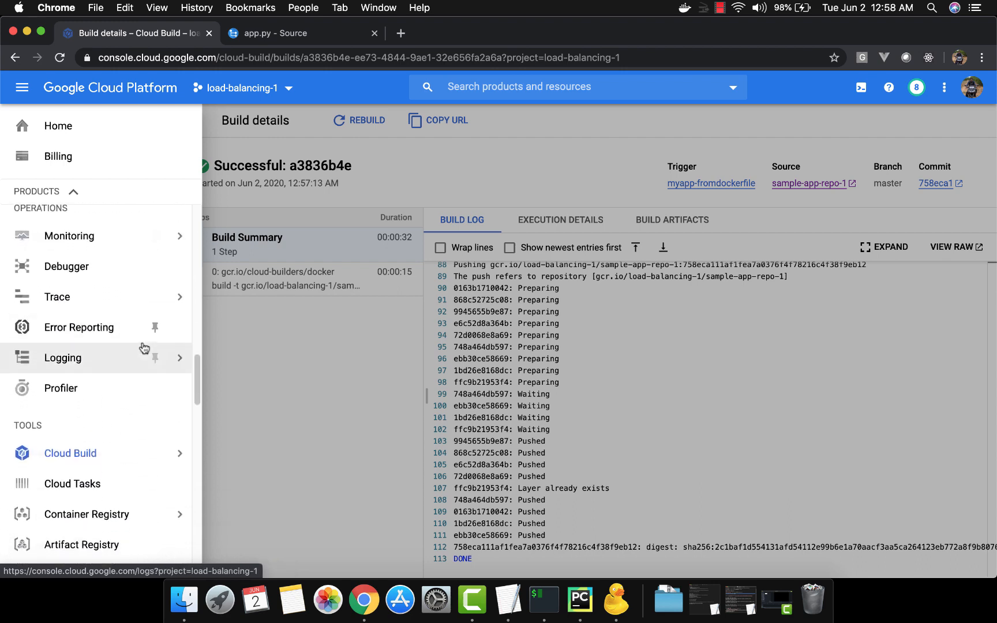
scroll(144, 348, down, 5)
right_click(110, 344)
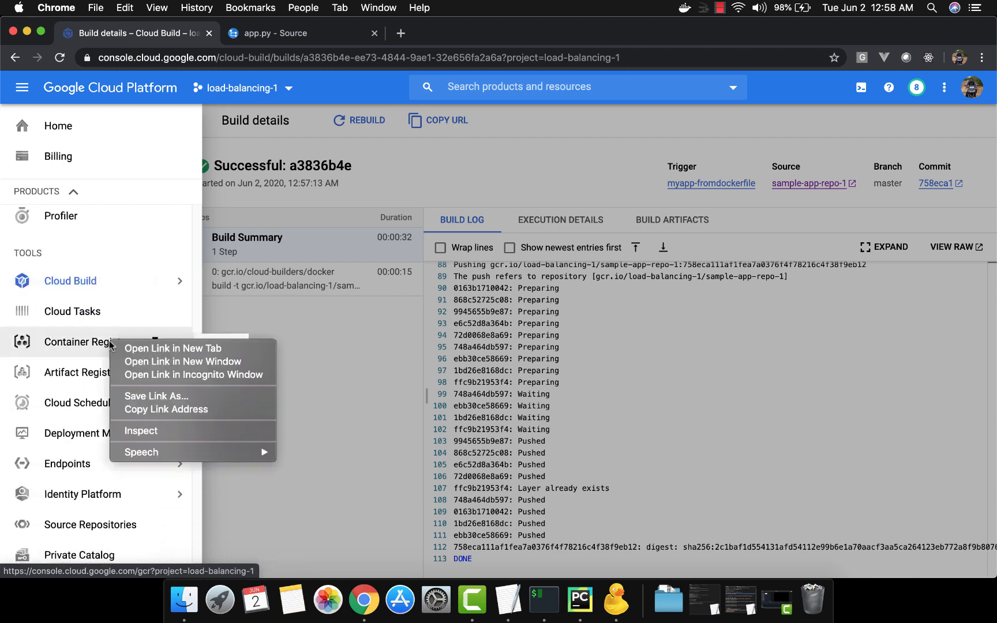
click(121, 348)
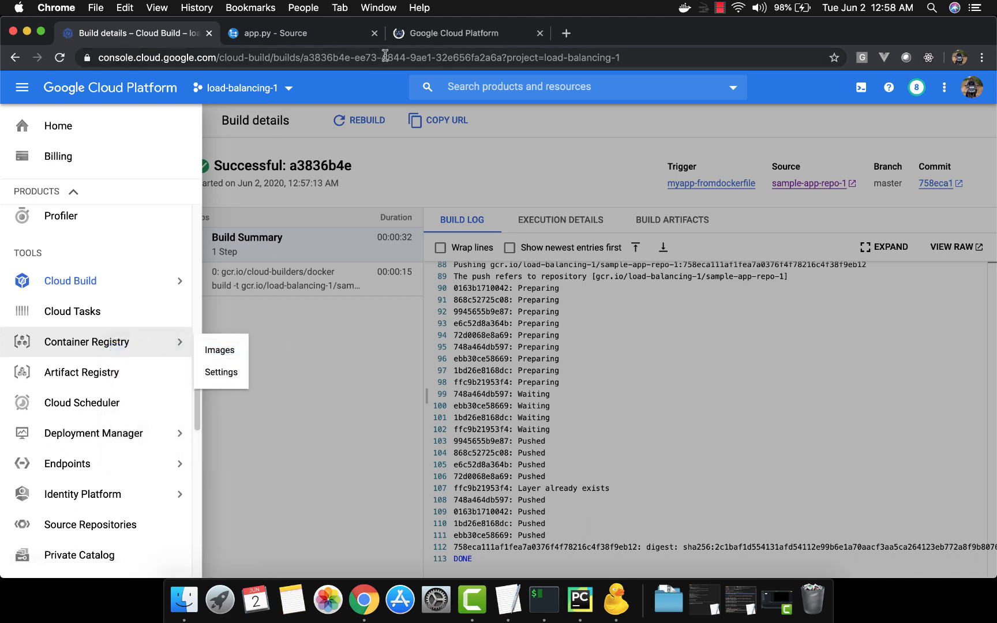
click(421, 33)
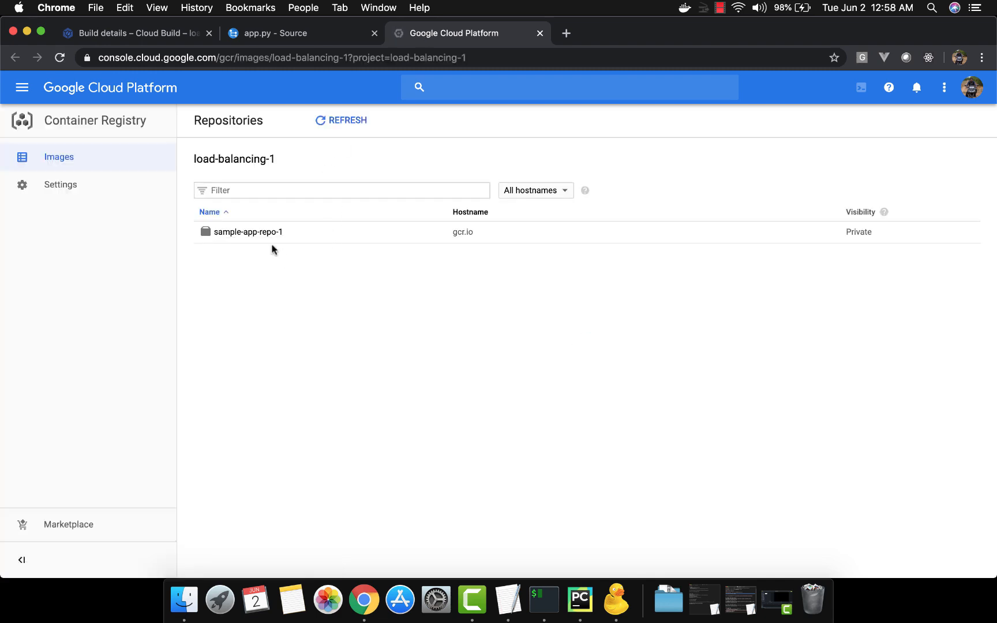
Step: Inspect the tags of the image in the sample-app-repo-1 repository and return to the Cloud Build details page
click(258, 234)
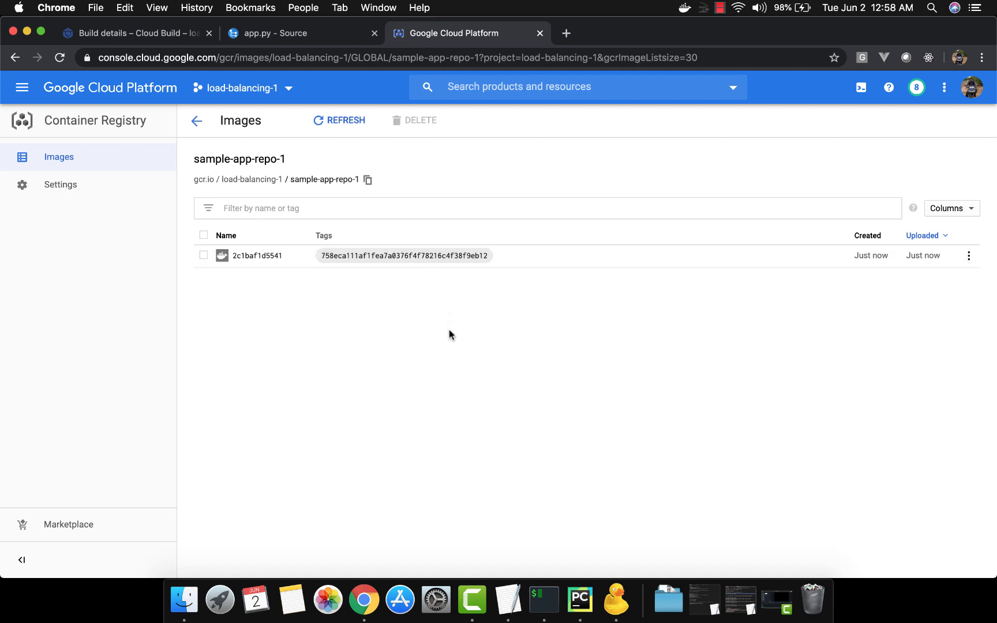
click(509, 253)
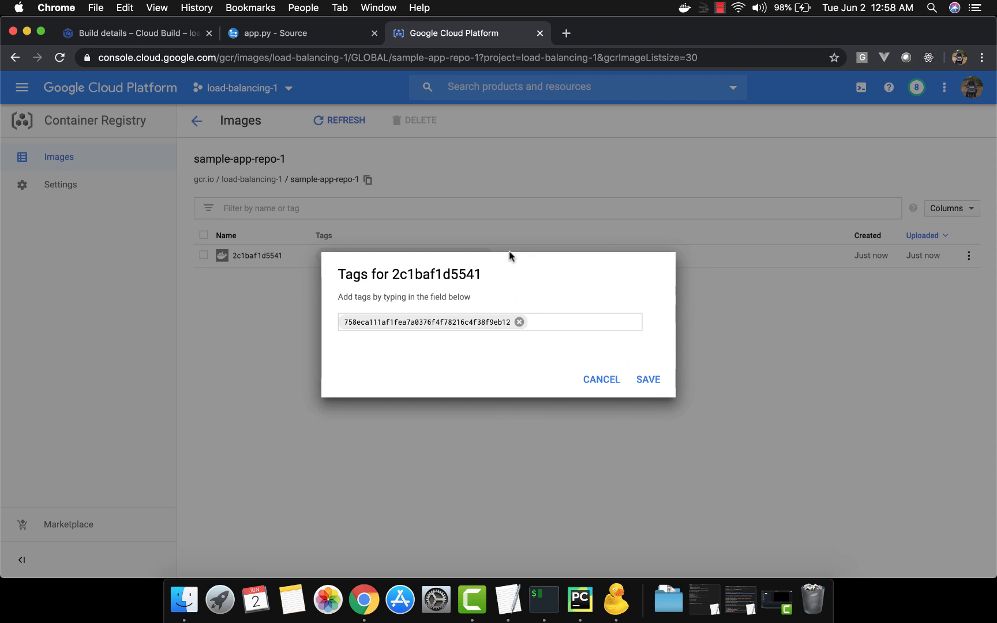
click(601, 384)
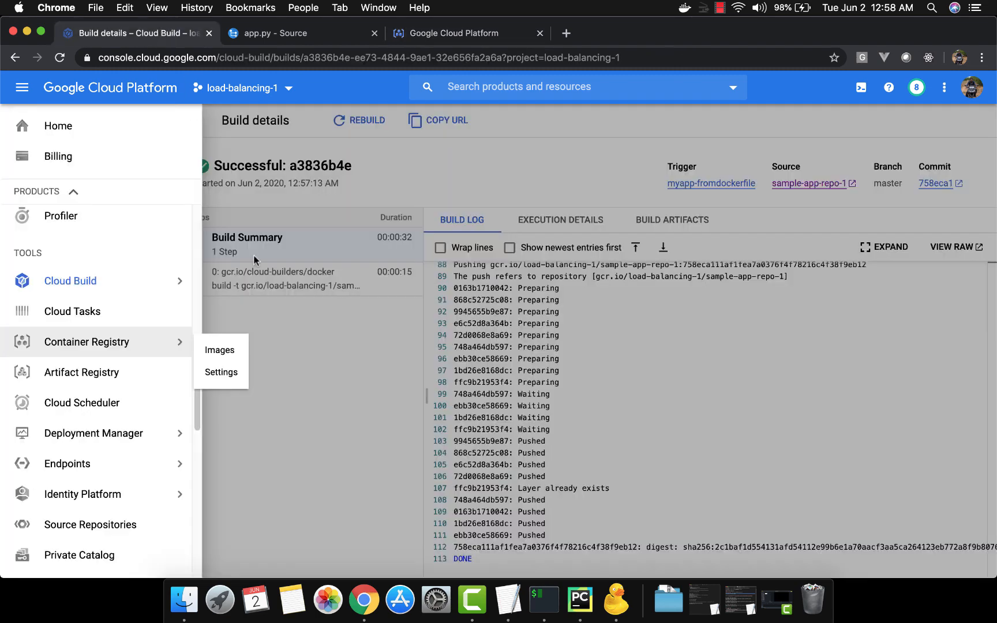
click(311, 389)
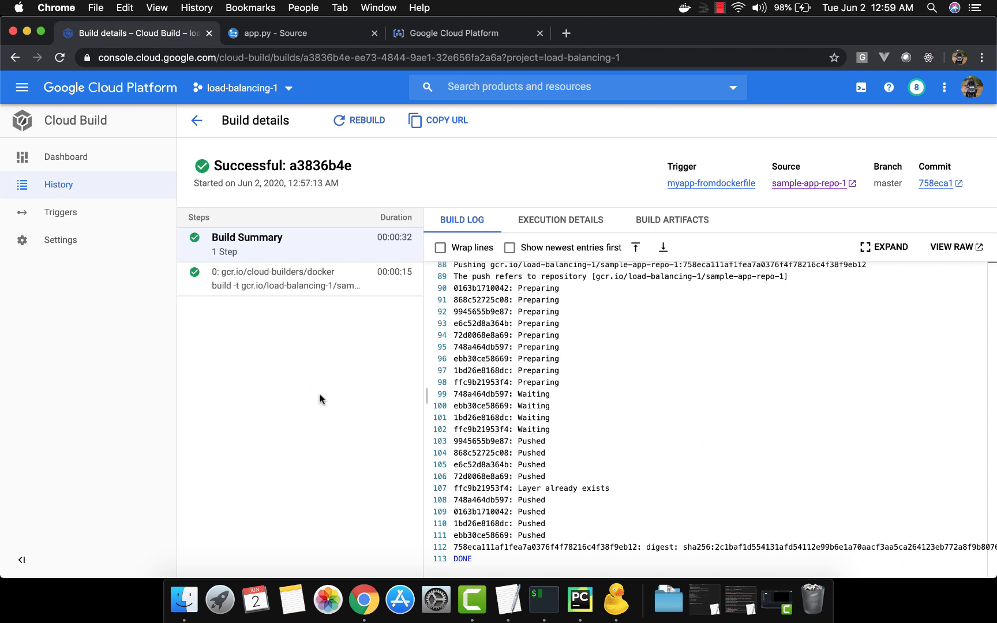
Step: Bring up the cloudbuildyaml document in TextEdit, widen its window and look through its build steps, images and artifacts
click(506, 600)
key(super+grave)
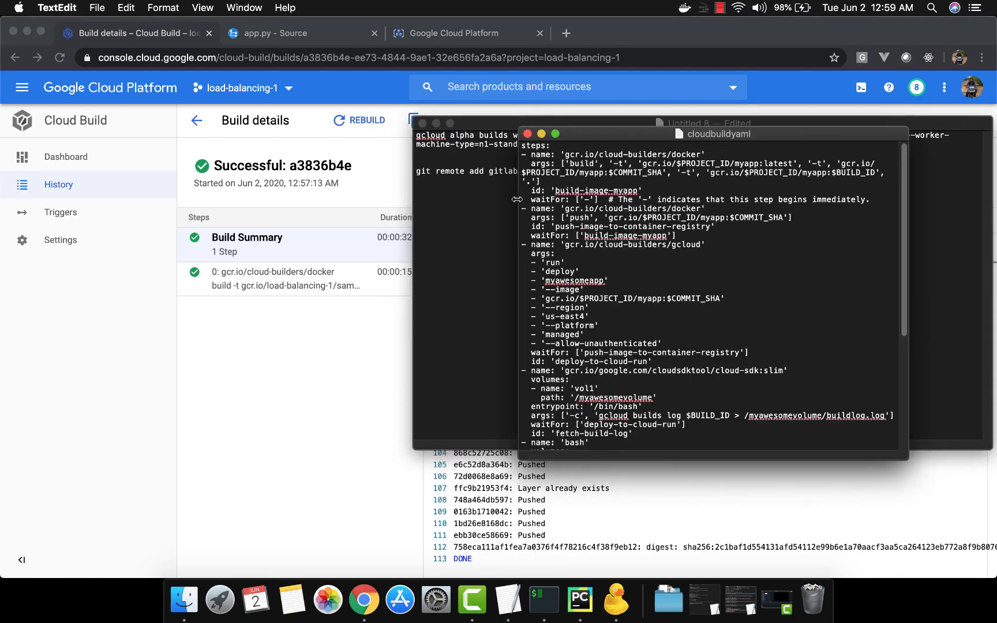
drag(509, 199, 386, 192)
scroll(582, 242, down, 5)
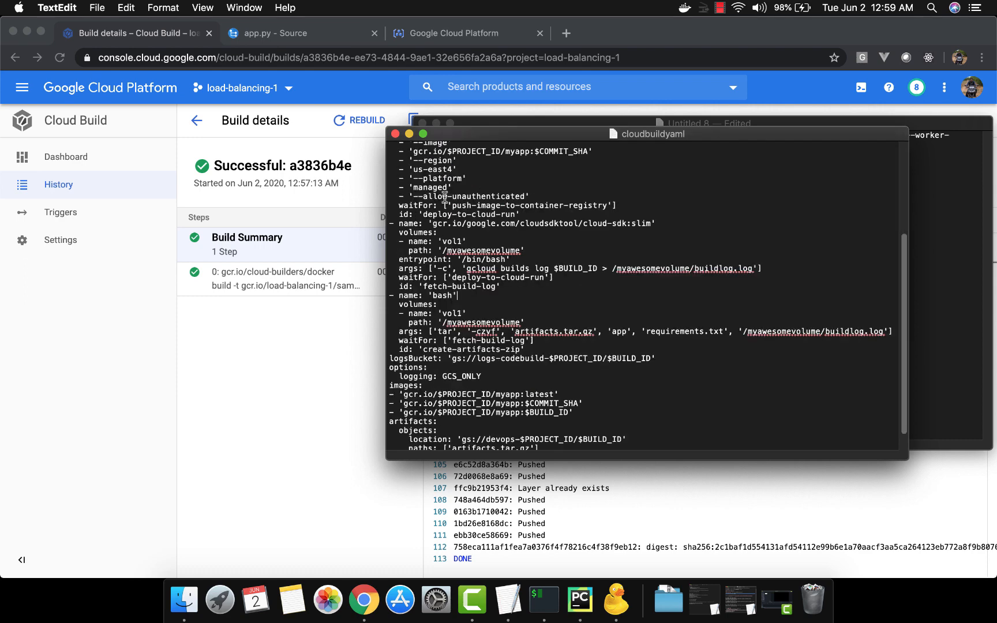
scroll(577, 240, up, 5)
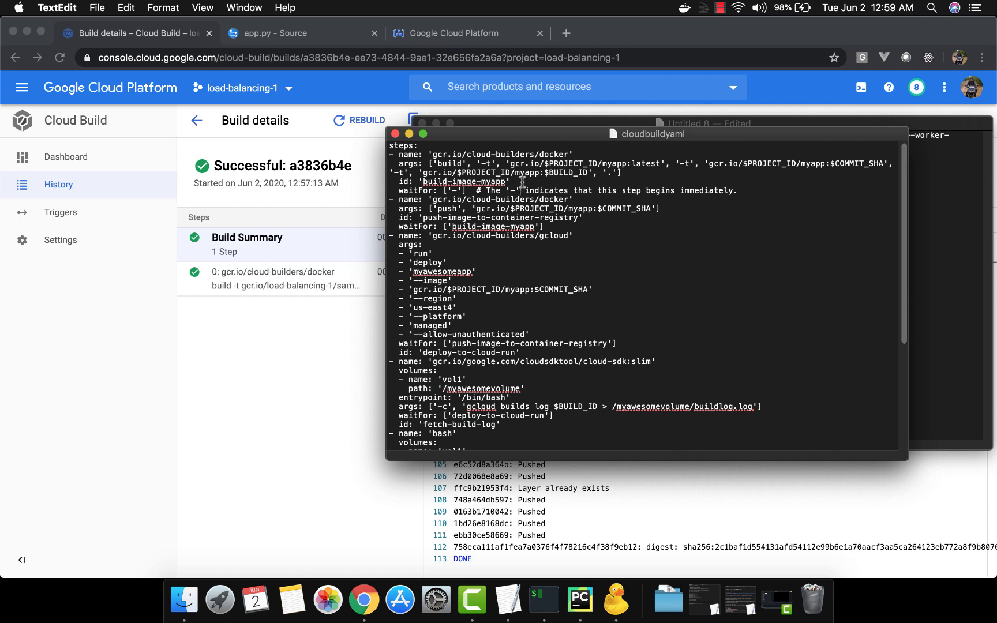
Step: Select the entire cloudbuildyaml text for copying and switch to the sample-app project in PyCharm
click(522, 182)
key(super+a)
key(super+Tab)
key(super+Tab)
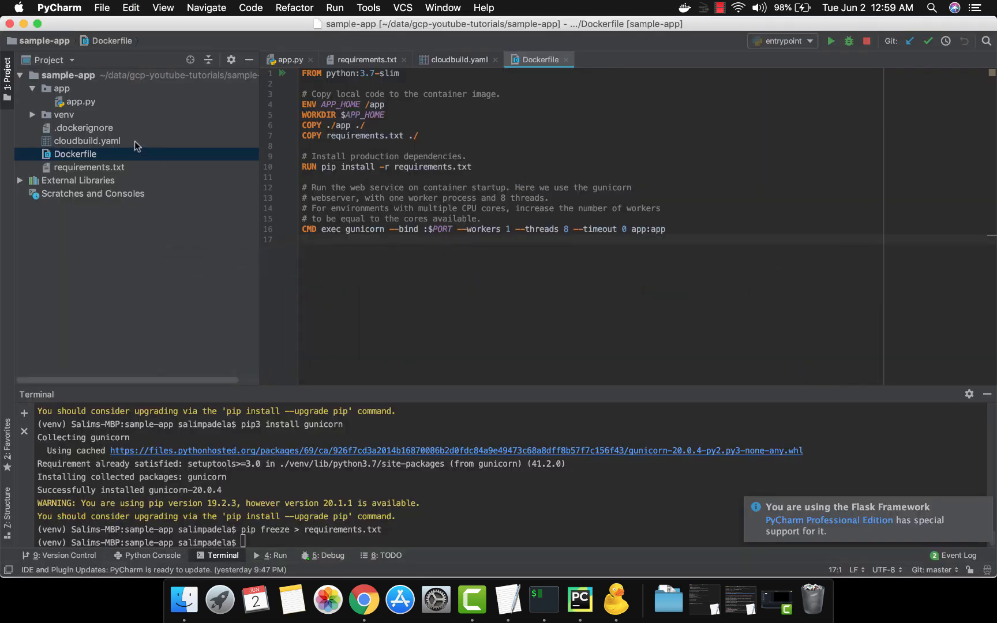
Step: Open cloudbuild.yaml in the sample-app project and paste the copied build configuration into it
double_click(135, 141)
key(super+v)
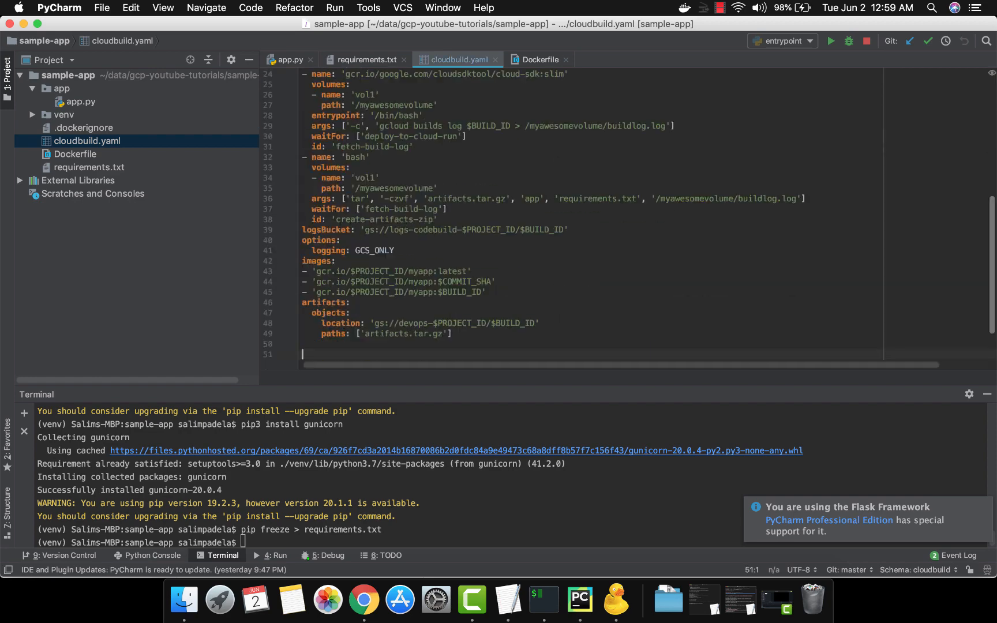
scroll(329, 204, up, 5)
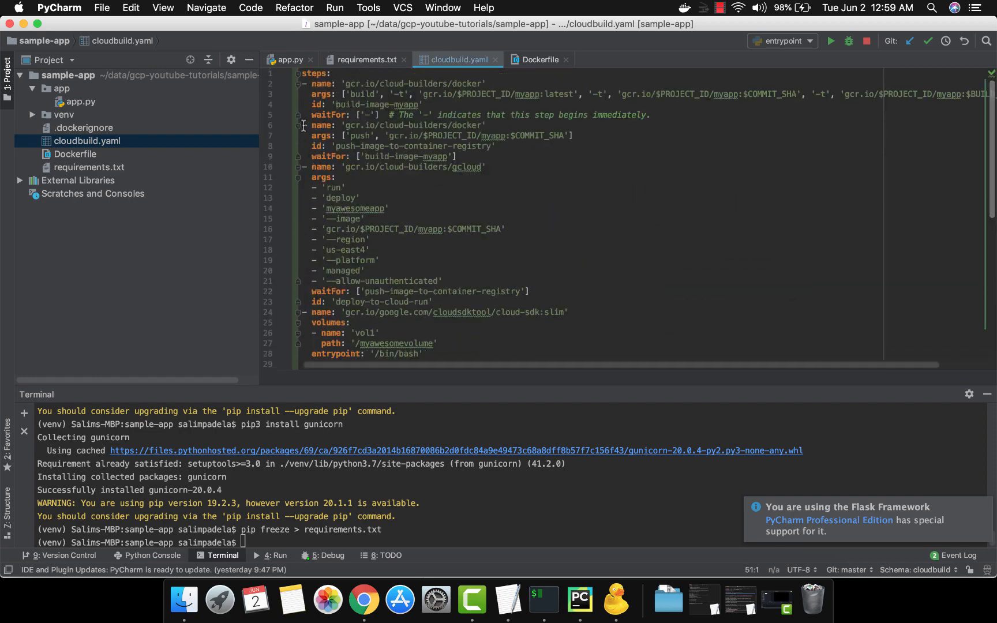
Step: Delete everything from the second build step through the logsBucket line, keeping only the build-image-myapp step above the options
drag(304, 125, 511, 242)
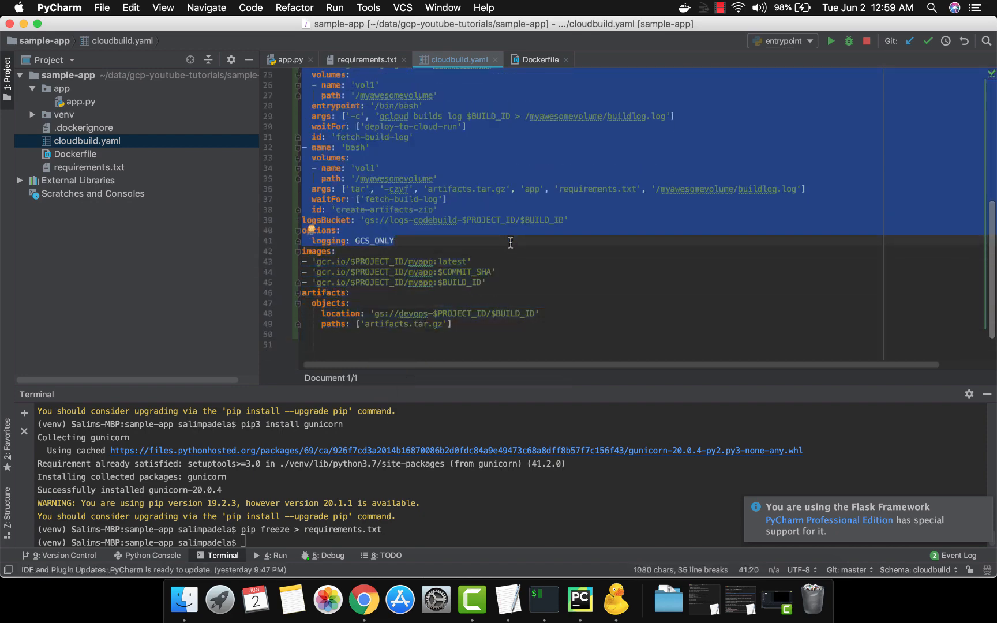
key(shift+Up)
key(shift+Up)
key(shift+Up)
key(shift+Right)
key(shift+Right)
key(shift+Right)
key(shift+Right)
key(shift+Right)
key(shift+Right)
key(shift+Right)
key(shift+Right)
key(shift+Right)
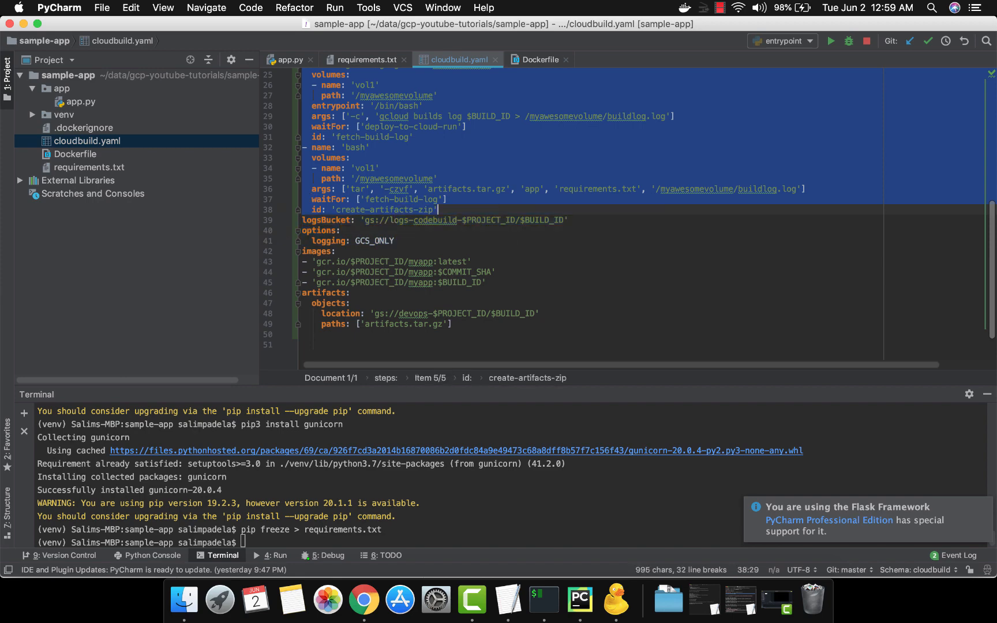
key(shift+Down)
key(shift+End)
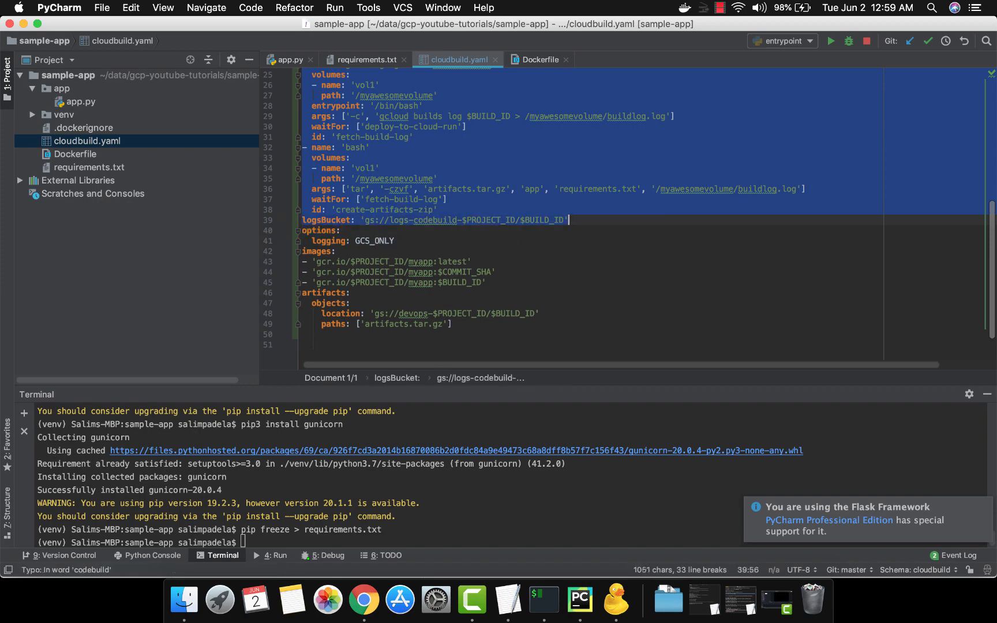
key(BackSpace)
key(BackSpace)
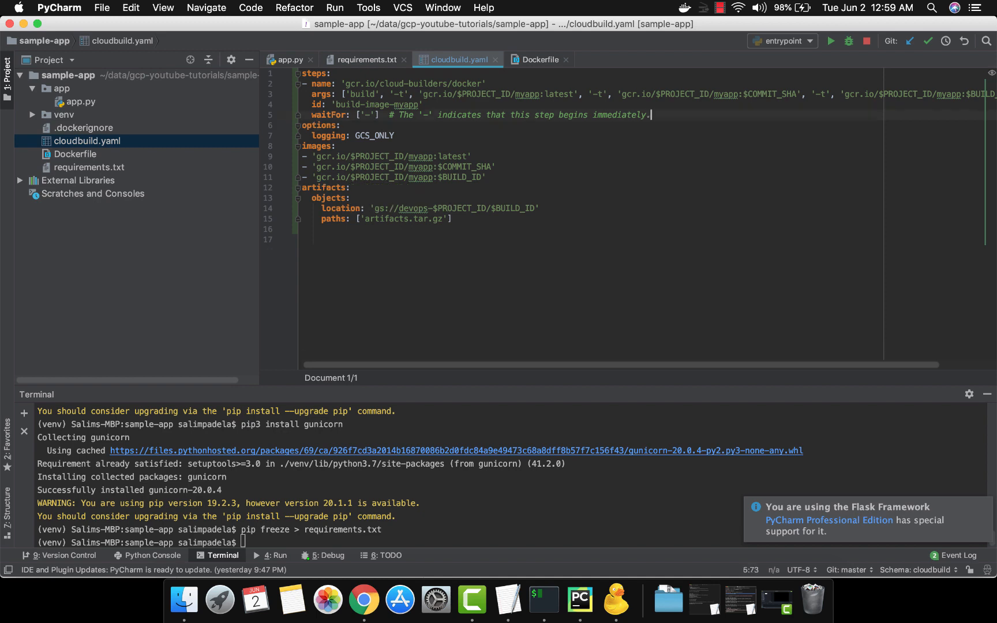
Step: Examine the name line of the remaining build step, which specifies its builder image
key(Up)
key(Up)
key(Up)
key(Up)
key(Home)
key(Down)
key(Right)
key(shift+Right)
key(shift+Right)
key(shift+Right)
key(shift+Right)
key(shift+Right)
key(shift+Right)
key(shift+Right)
key(shift+Right)
key(shift+Right)
key(shift+Right)
key(shift+Right)
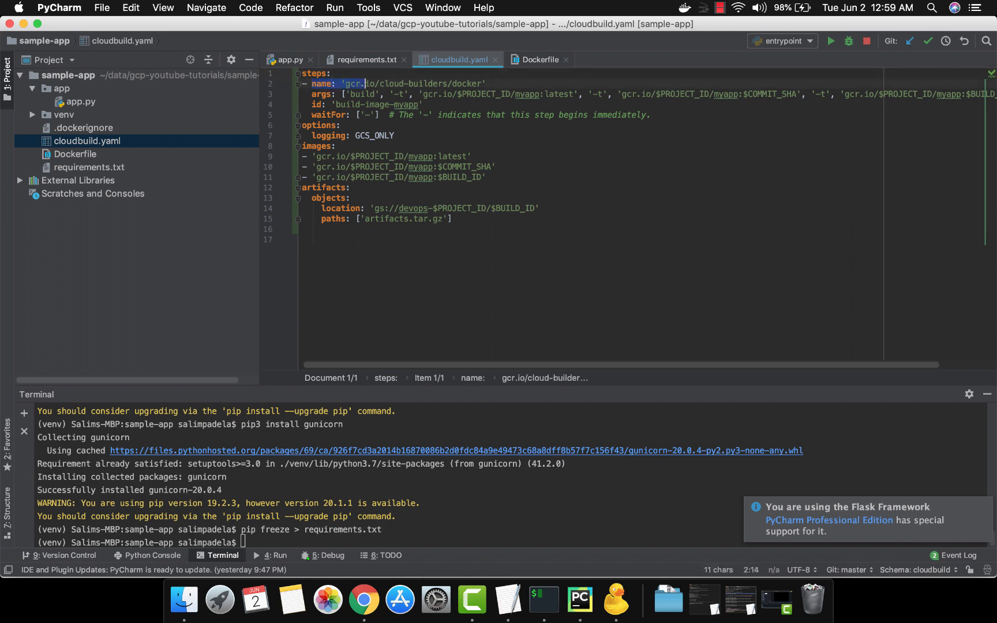
key(shift+Right)
key(shift+Right)
key(shift+Right)
key(shift+Right)
key(shift+Right)
key(shift+Right)
key(shift+Right)
key(shift+Right)
key(shift+Right)
key(shift+Right)
key(shift+Right)
key(shift+Right)
key(shift+Right)
key(shift+Right)
key(shift+Right)
key(shift+Right)
key(shift+Right)
key(shift+Right)
key(shift+Right)
key(shift+Right)
key(shift+Right)
key(shift+Right)
key(shift+Right)
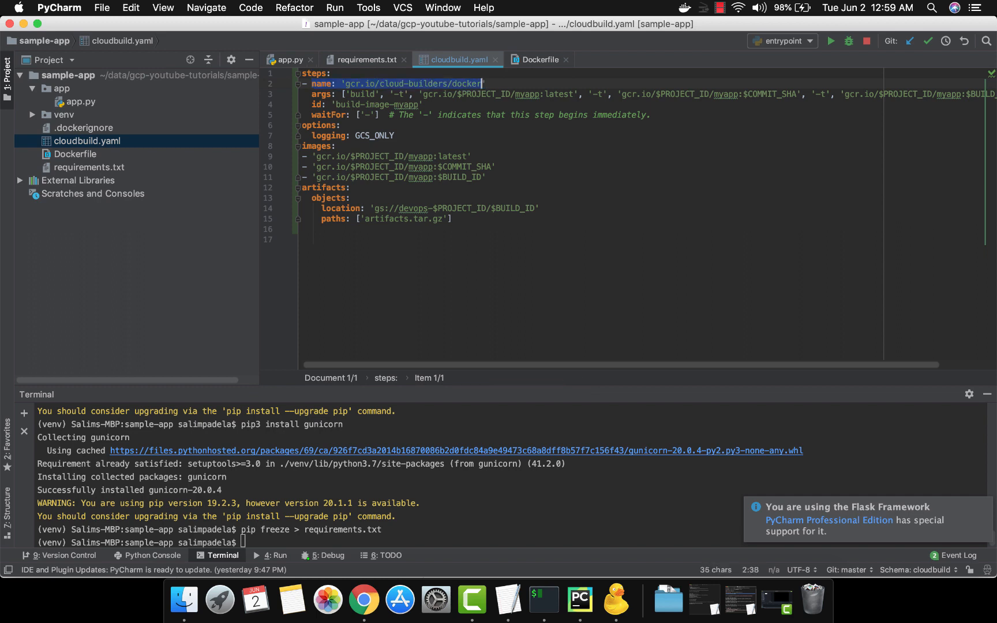
Step: Examine the start of the build step's args, from the build command to the first image name
click(313, 94)
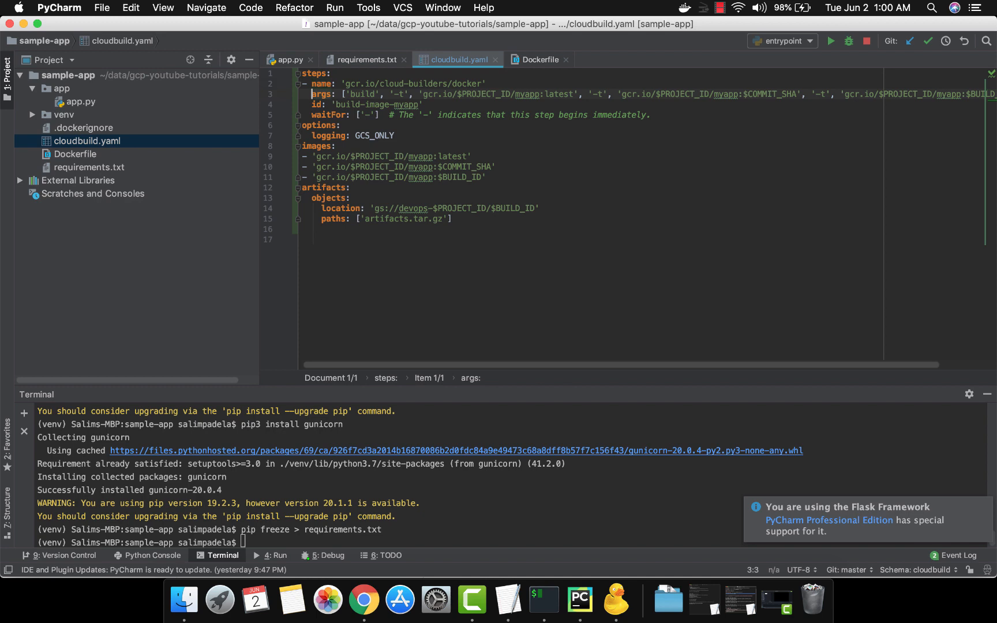
key(shift+Right)
key(shift+Right)
key(shift+Right)
key(shift+Right)
key(shift+Right)
key(shift+Right)
key(shift+Right)
key(shift+Right)
key(shift+Right)
key(shift+Right)
key(shift+Right)
key(shift+Right)
key(shift+Right)
key(shift+Right)
key(shift+Right)
key(shift+Right)
key(shift+Right)
key(shift+Right)
key(shift+Right)
key(shift+Right)
key(shift+Right)
key(shift+Right)
key(shift+Right)
key(shift+Right)
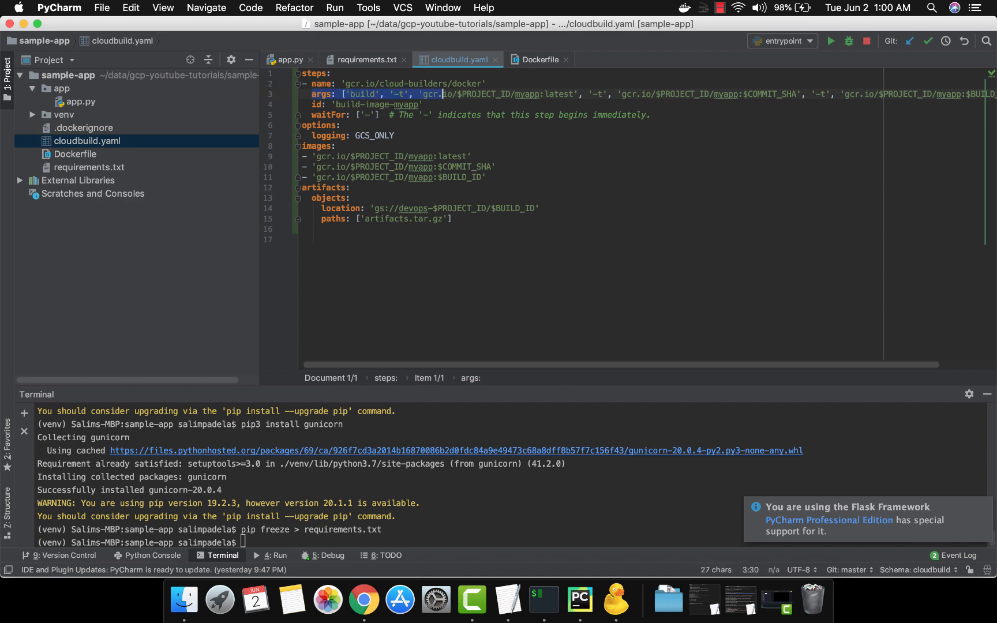
click(312, 94)
key(Right)
key(Right)
key(Right)
key(Right)
key(Right)
key(Right)
key(Right)
key(Right)
key(Right)
key(Right)
key(Right)
key(Right)
key(Right)
key(Right)
key(Right)
key(Right)
key(Right)
key(Right)
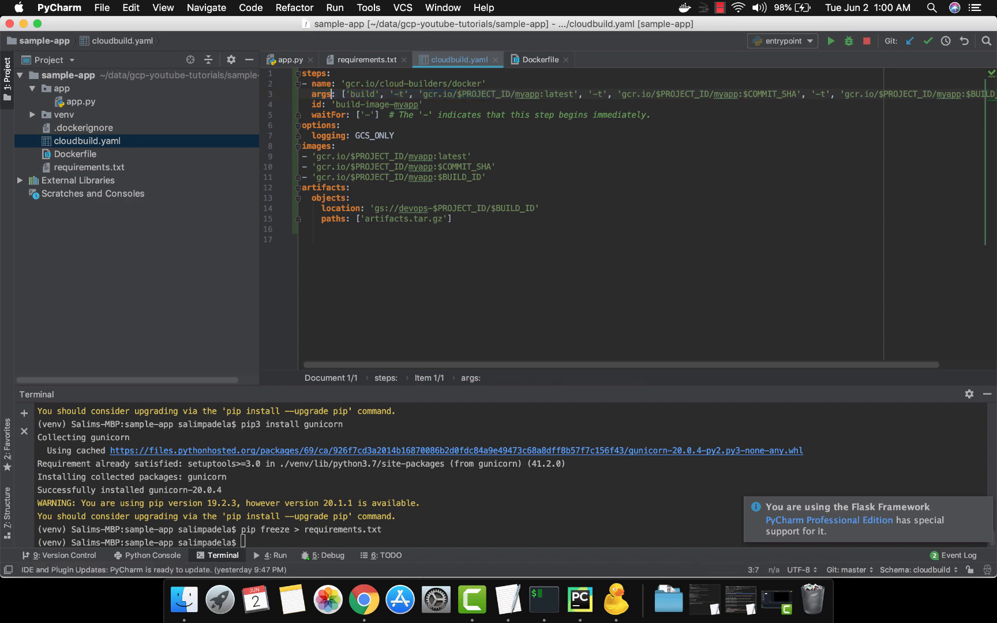
key(Right)
key(Right)
key(Right)
key(Right)
key(Right)
key(Right)
key(Right)
key(Right)
key(Right)
key(Right)
key(Right)
key(Right)
key(Right)
key(Right)
key(Right)
key(Right)
key(Right)
key(Right)
key(Right)
key(Right)
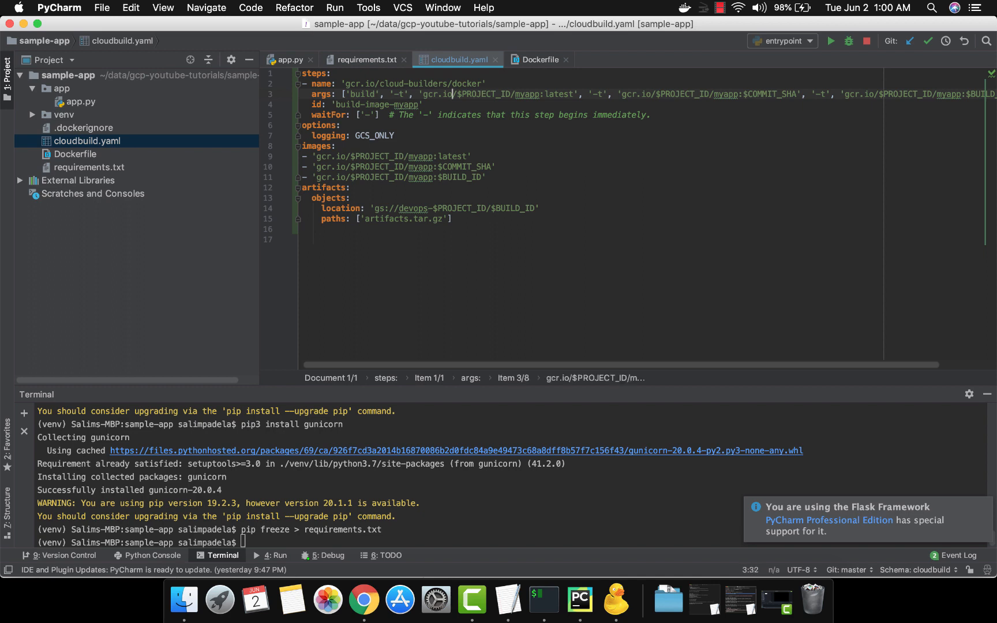
Step: Examine the rest of the args line, including the image tag based on $BUILD_ID
key(Right)
key(Right)
key(Right)
key(Right)
key(Right)
key(Right)
key(Right)
key(Right)
key(Right)
key(Right)
key(Right)
key(Right)
key(Right)
key(Right)
key(Right)
key(Right)
key(Right)
key(Right)
key(Right)
key(Right)
key(alt+Right)
key(alt+Right)
key(alt+Right)
key(alt+Right)
key(alt+Right)
key(alt+Right)
key(alt+Right)
key(alt+Right)
key(alt+Right)
key(alt+Right)
key(alt+Right)
key(alt+Right)
key(alt+Right)
key(alt+Right)
key(super+Right)
key(alt+Left)
key(alt+Left)
key(alt+Left)
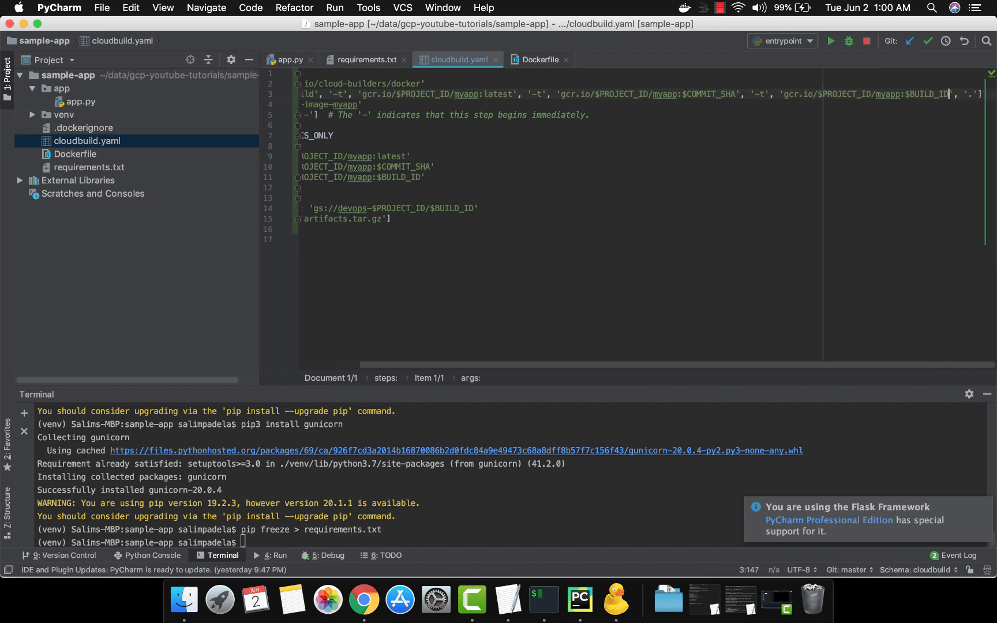
key(alt+shift+Left)
key(alt+shift+Left)
key(alt+shift+Left)
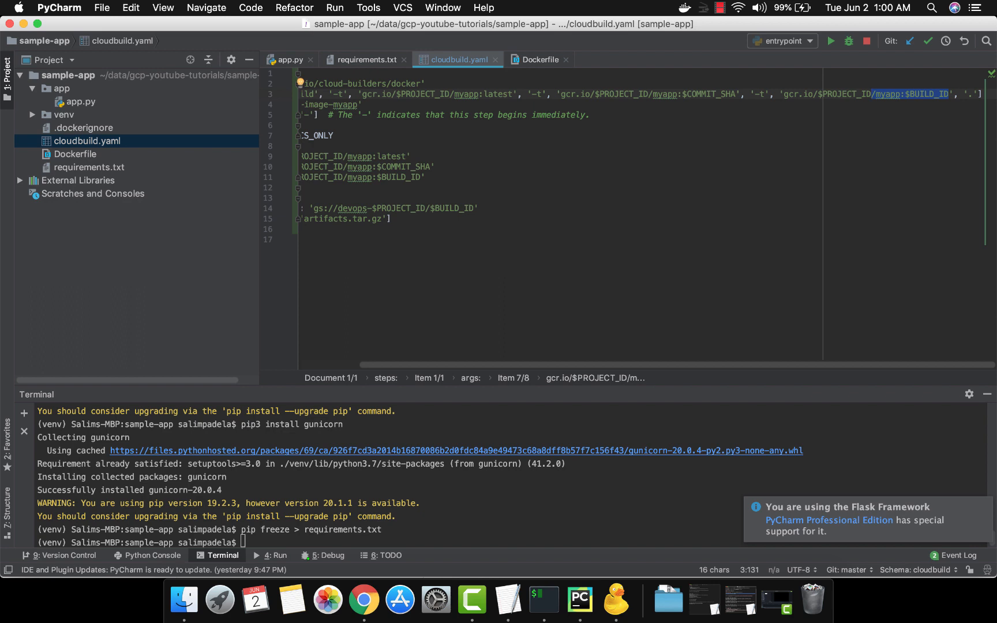
key(super+Left)
key(super+Left)
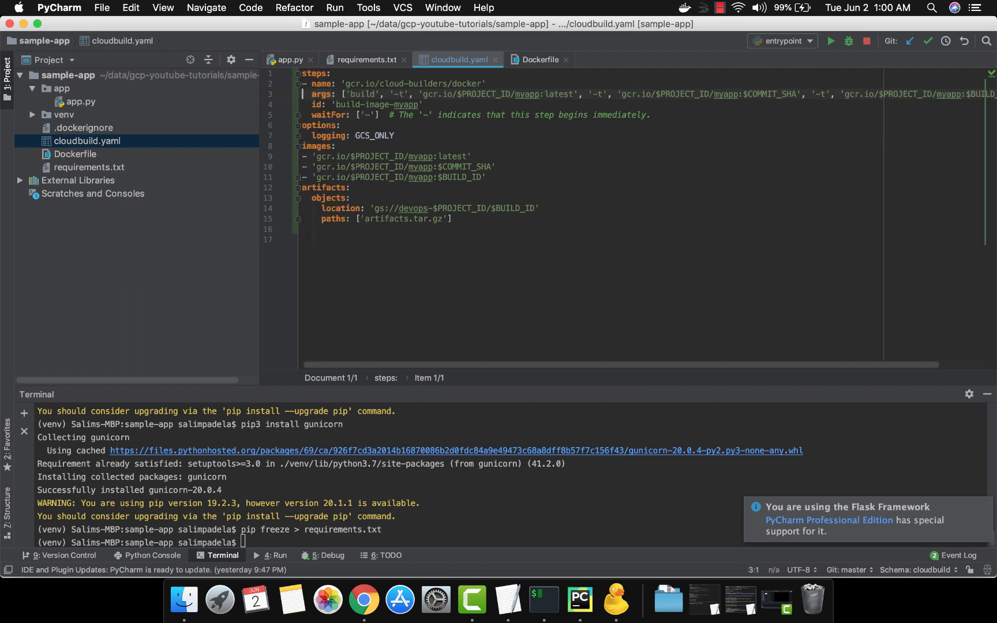
Step: Examine the build step's id and its waitFor setting
key(Down)
key(Down)
key(Down)
key(Up)
key(Up)
key(shift+Down)
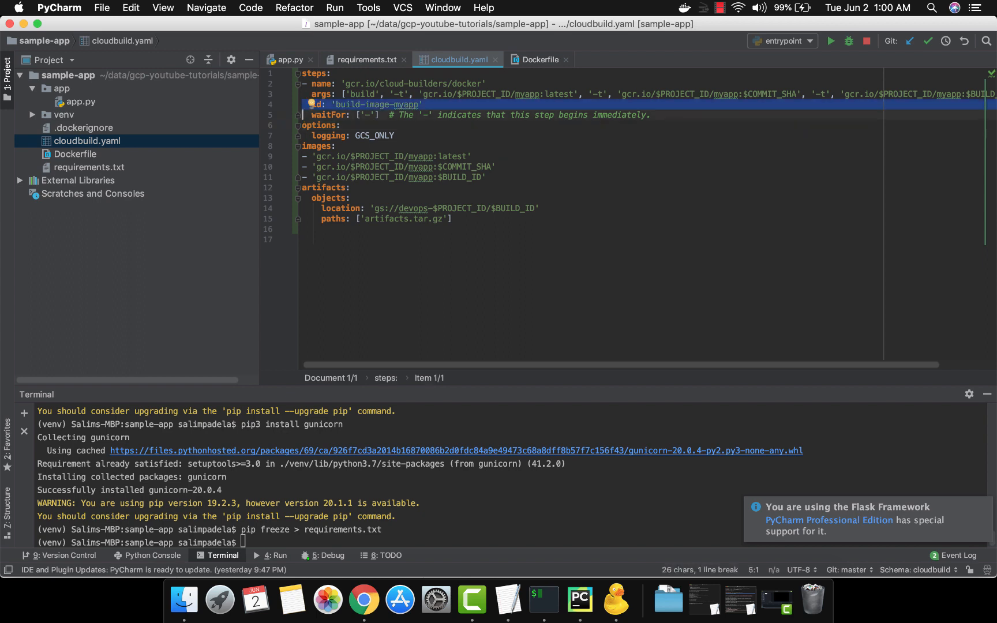
key(Up)
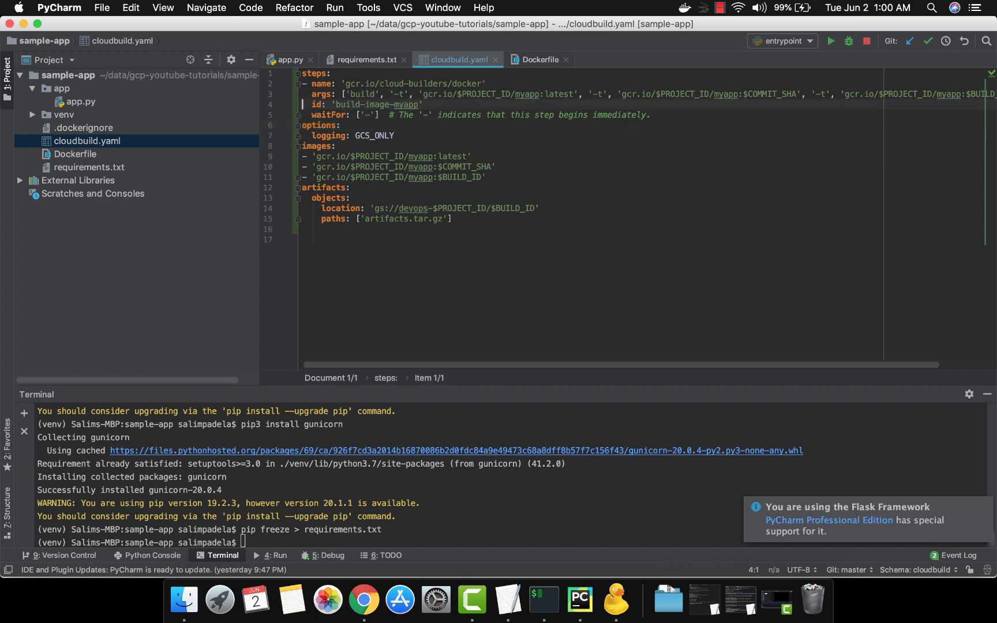
key(Down)
key(alt+Right)
key(alt+Right)
key(alt+Right)
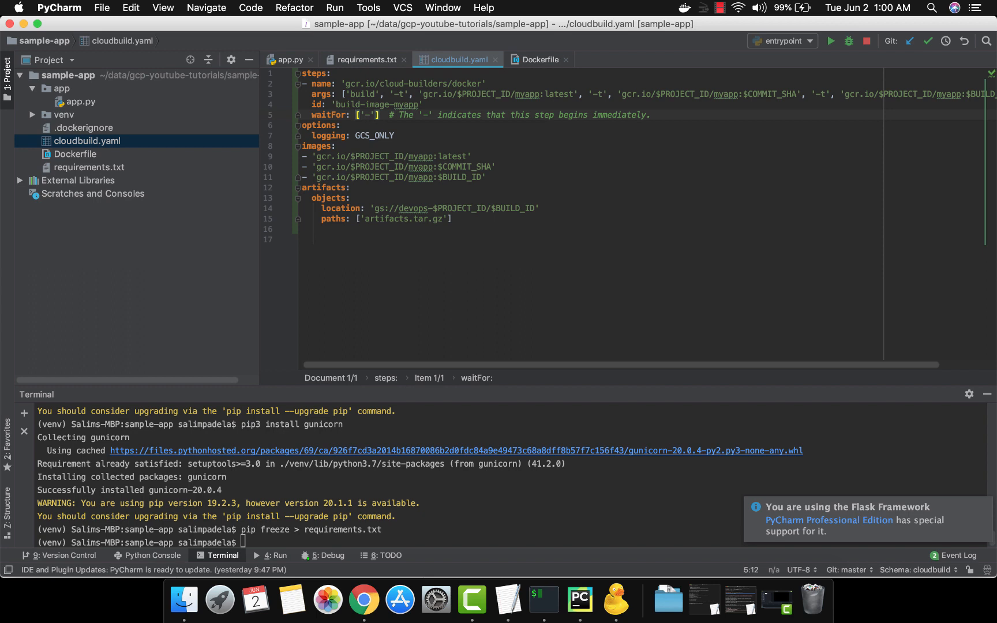
key(alt+Left)
key(alt+Left)
key(alt+Right)
key(alt+Right)
key(Right)
key(Right)
key(shift+Right)
Step: Delete the options block with its logging setting from cloudbuild.yaml
key(Down)
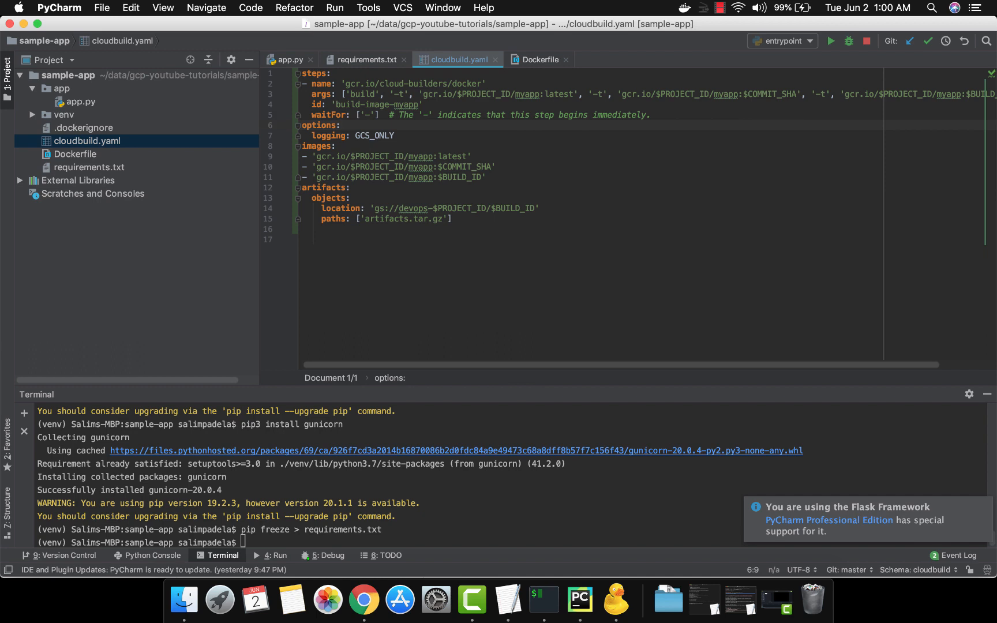
key(Home)
key(shift+Down)
key(shift+Down)
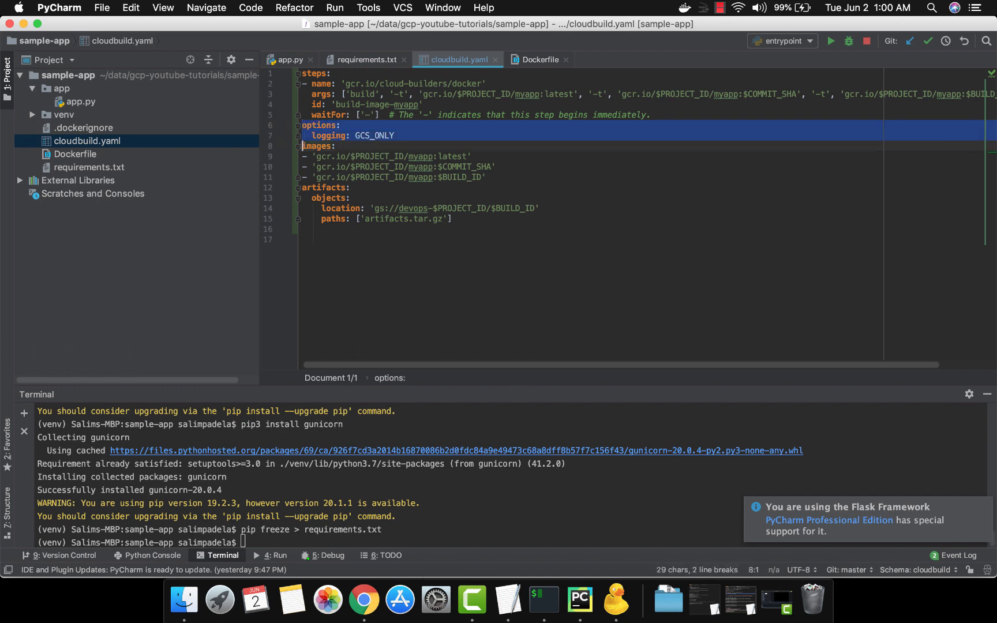
key(BackSpace)
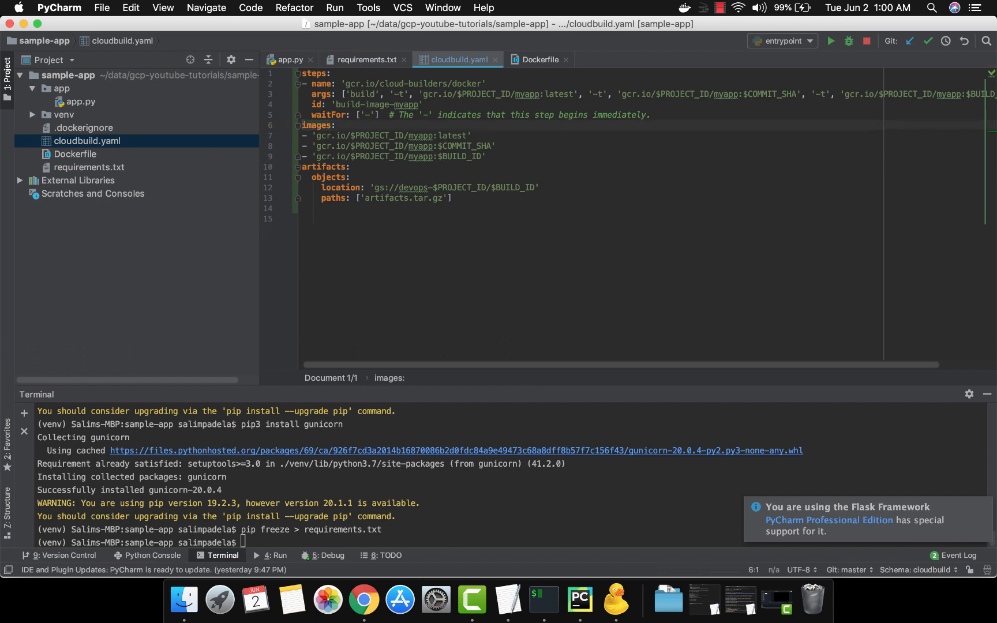
Step: Delete the artifacts block, including its objects, location and paths lines, below the images list
key(Down)
key(Down)
key(Down)
key(Down)
key(shift+Down)
key(shift+Down)
key(shift+Down)
key(shift+Down)
key(BackSpace)
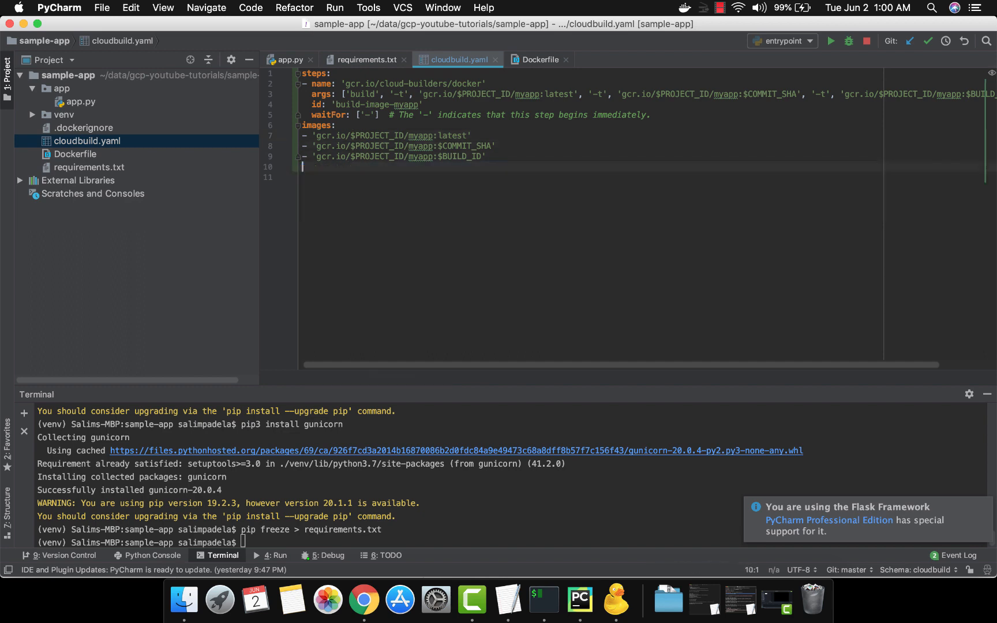
Step: Review the build command in the step's args once more
key(Up)
key(Up)
key(Up)
key(Up)
key(Up)
key(Up)
key(Up)
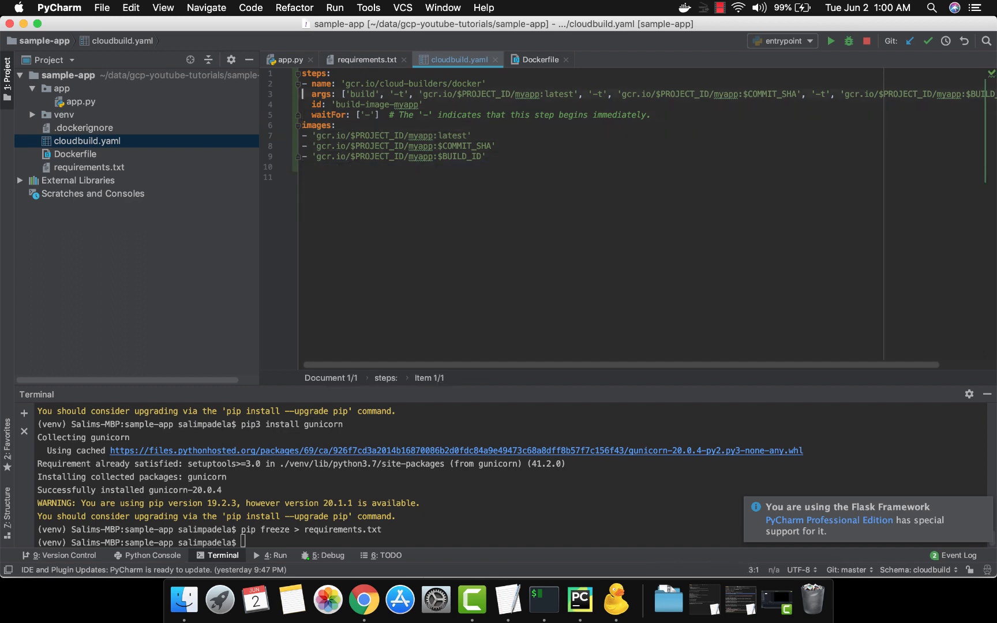
key(Right)
key(Right)
key(Right)
key(Right)
key(Right)
key(Right)
key(Right)
key(Right)
key(Right)
key(Right)
key(Right)
key(Right)
key(Right)
key(Right)
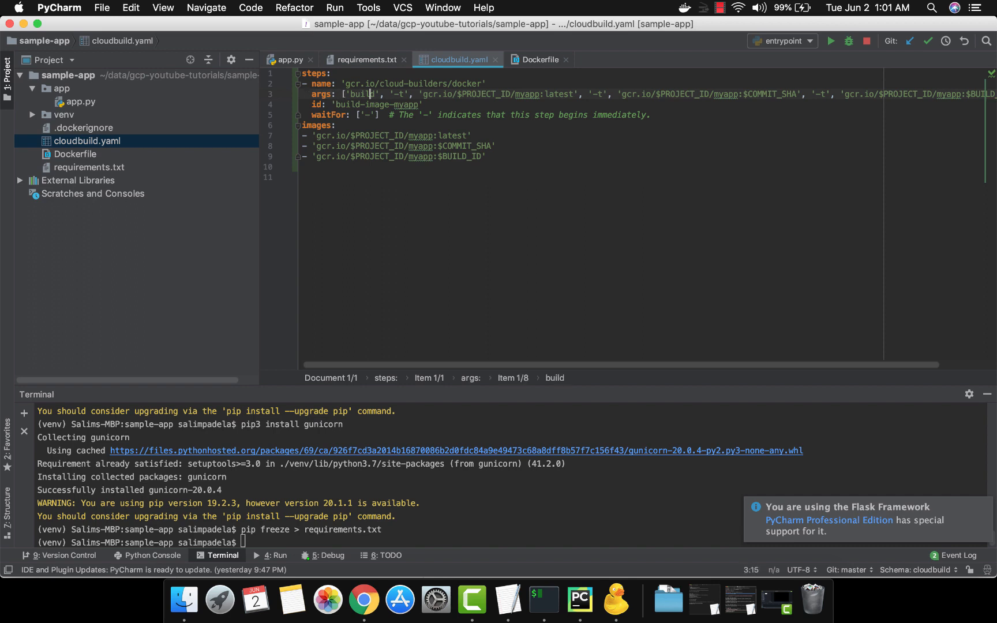
Step: Examine the three myapp image entries under images and how they relate to the build step
key(Down)
key(Down)
key(Down)
key(Down)
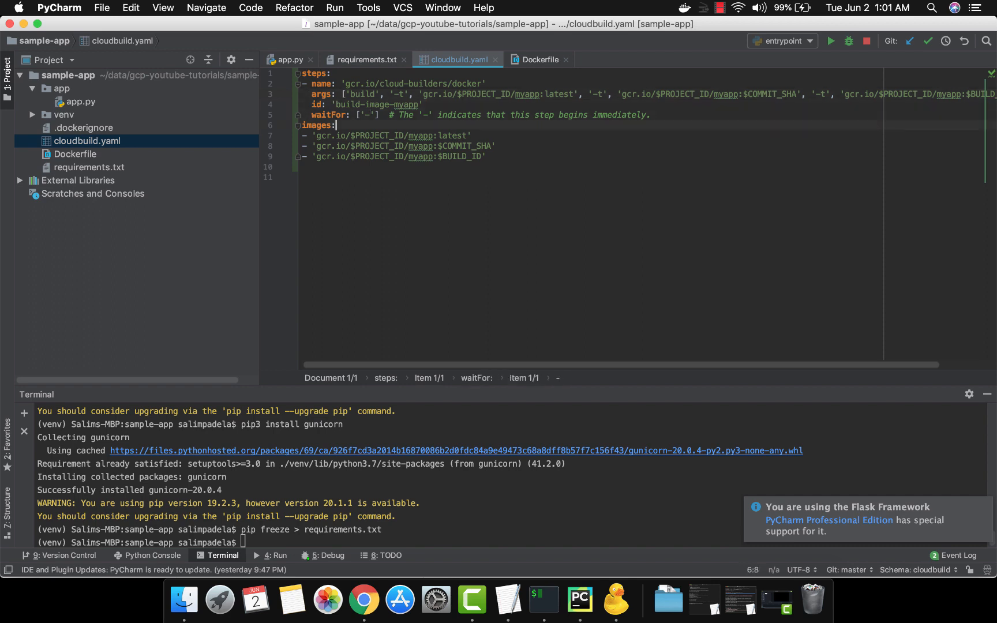
key(Home)
key(shift+Down)
key(shift+Down)
key(shift+Down)
key(shift+Down)
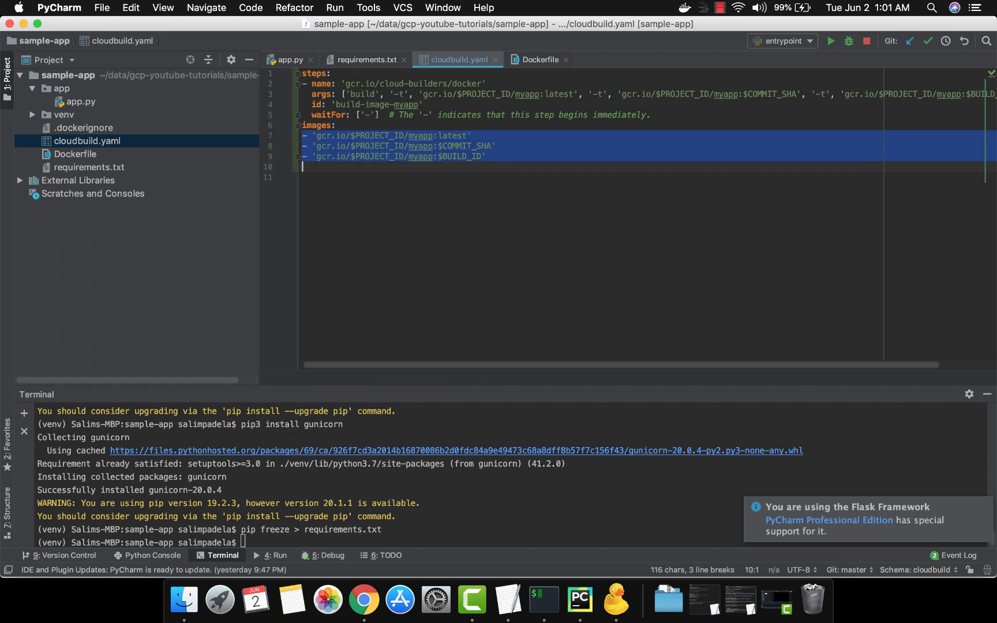
key(Escape)
key(Up)
key(Up)
key(Up)
key(Up)
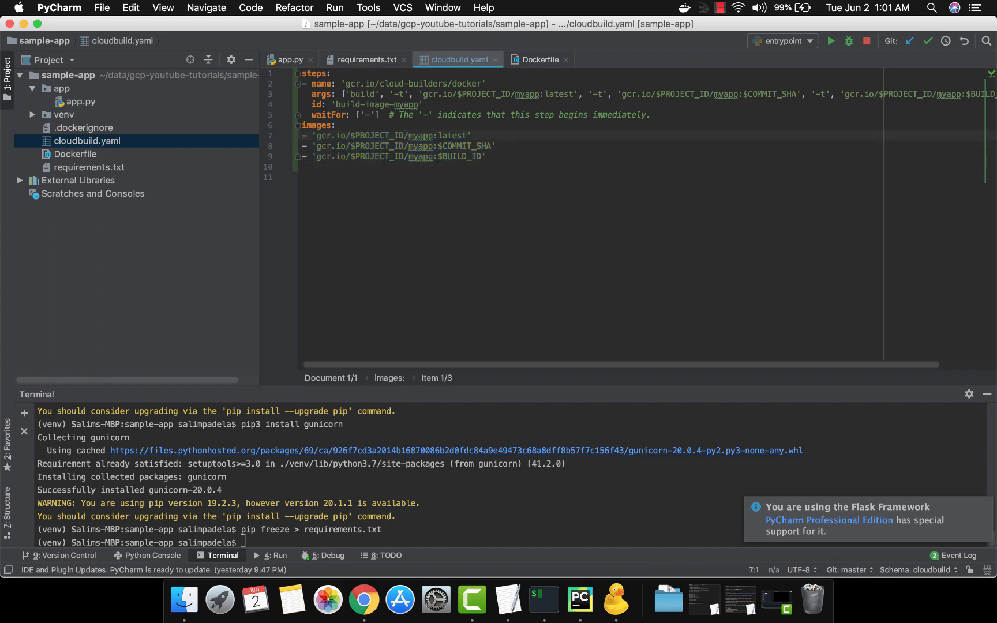
key(Up)
key(Down)
key(Up)
key(Up)
key(Up)
key(Down)
key(Down)
key(Down)
key(shift+Down)
key(shift+Down)
key(shift+Down)
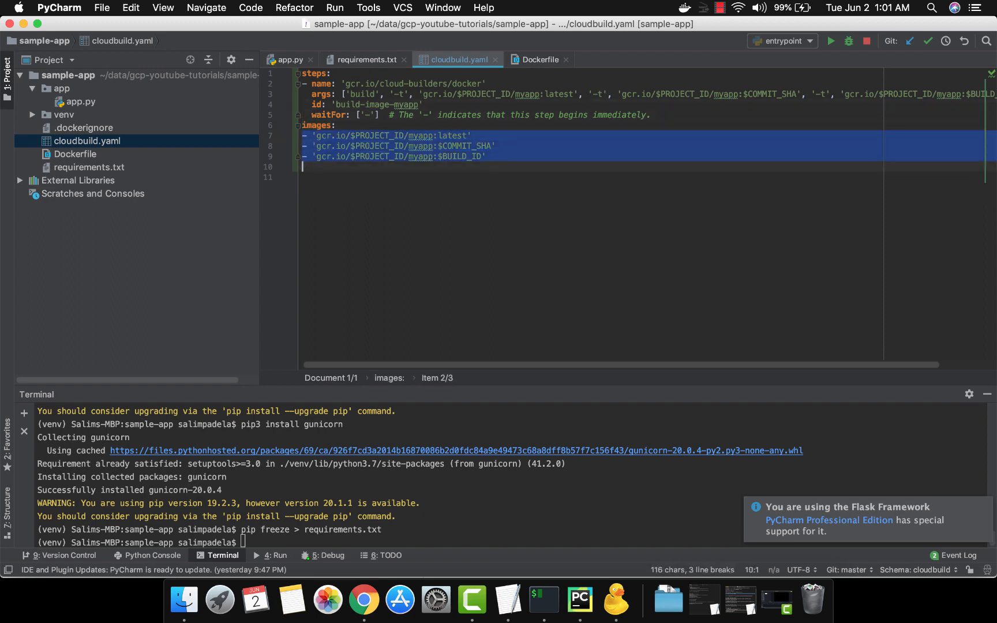
Step: Remove the blank lines at the end of cloudbuild.yaml
key(Down)
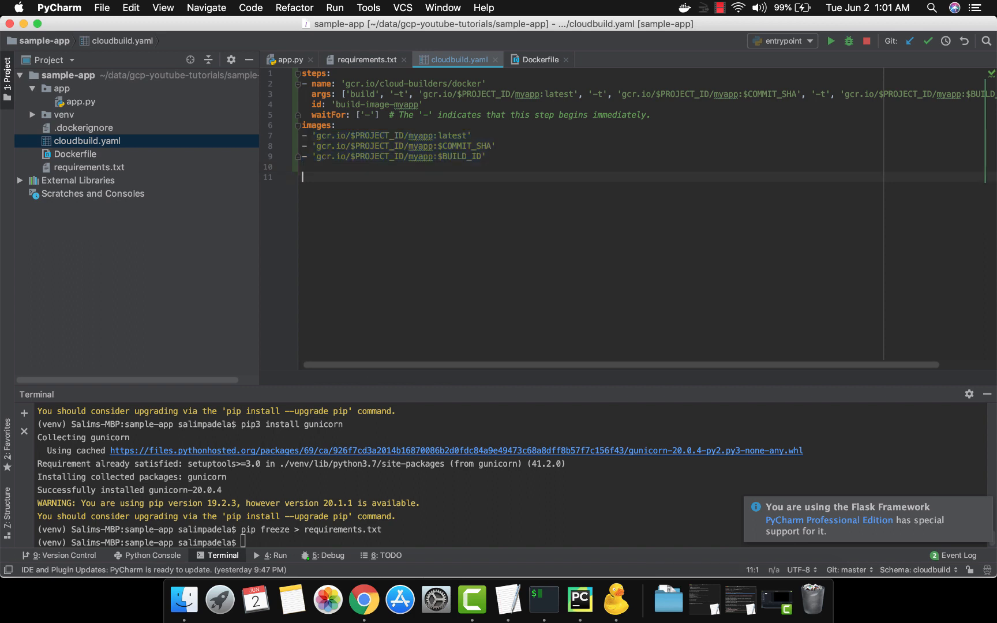
key(BackSpace)
key(BackSpace)
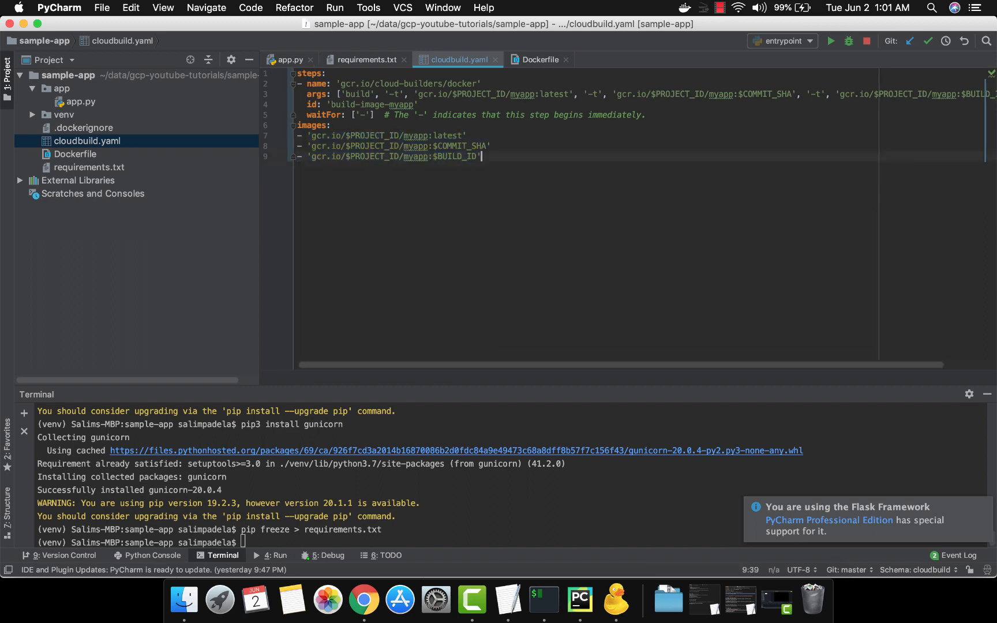
key(super+Left)
key(Up)
key(Up)
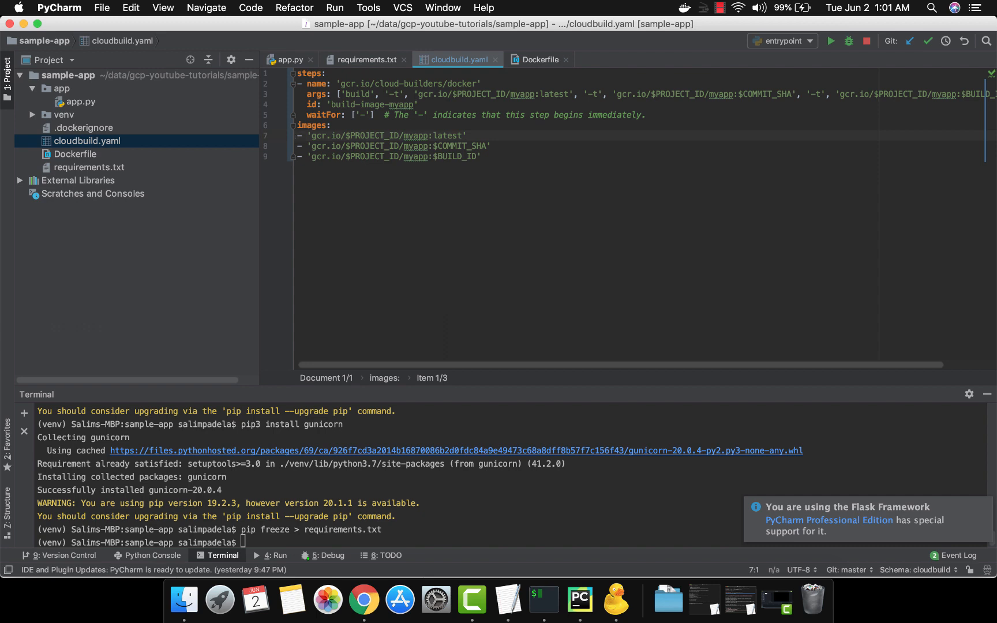
Step: Switch to Chrome, leave the build details and open the Cloud Build triggers list
key(super+Tab)
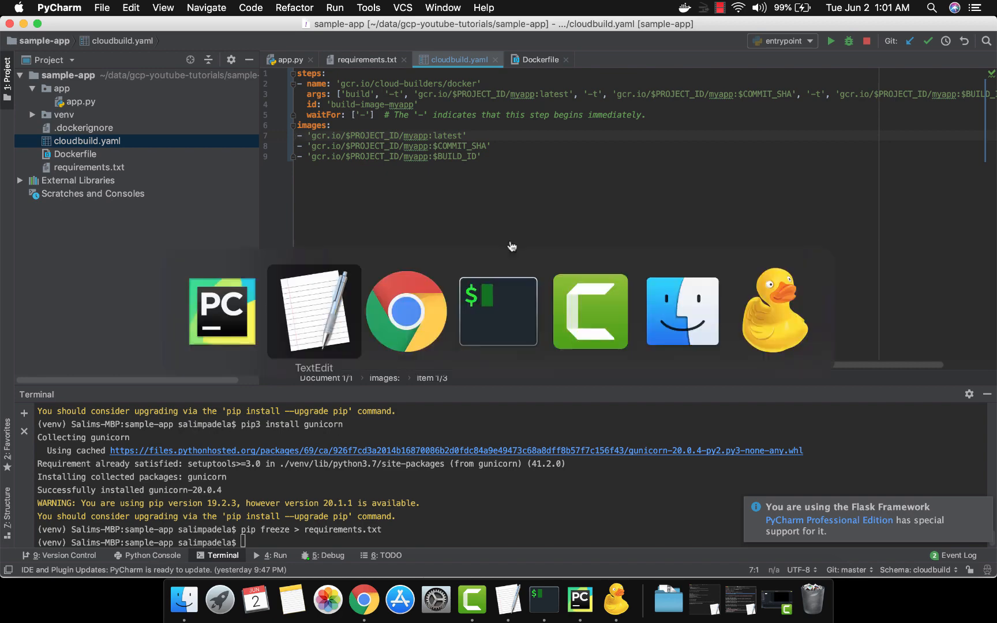
key(super+Tab)
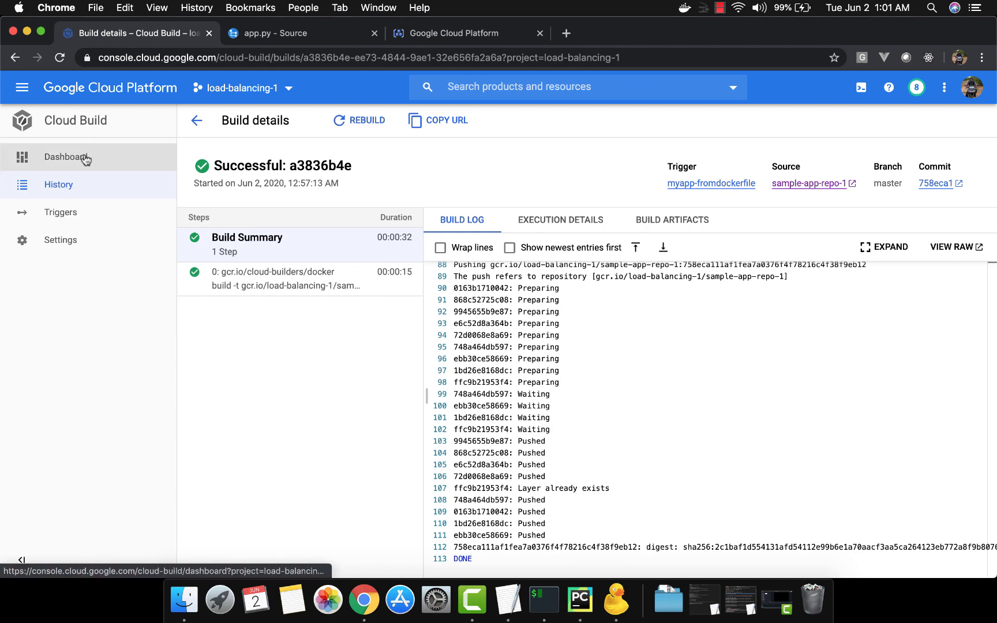
click(196, 120)
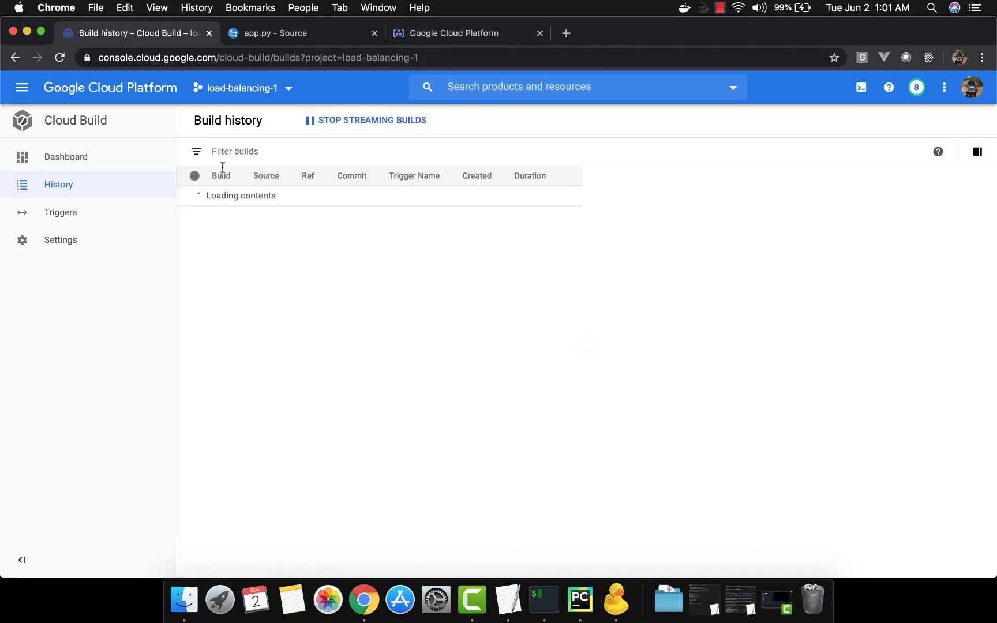
click(91, 219)
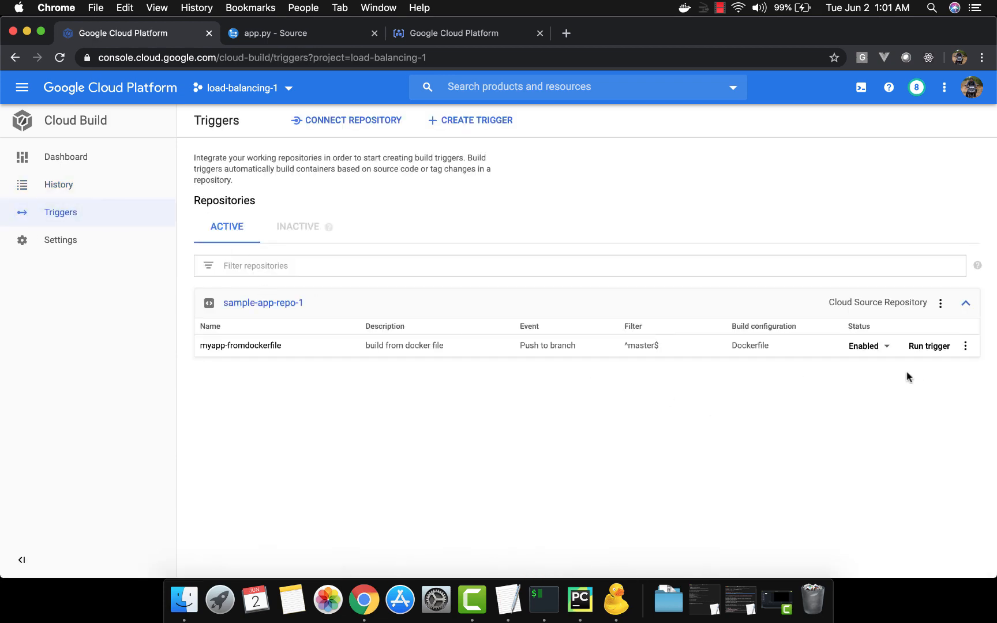
Step: Disable the myapp-fromdockerfile trigger of sample-app-repo-1 and delete it
click(870, 348)
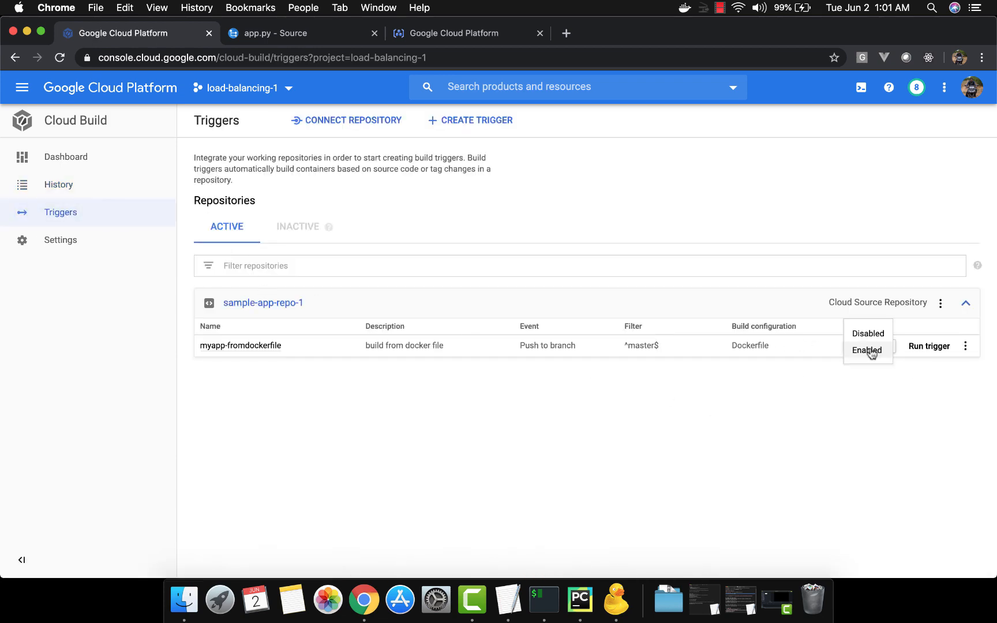
click(870, 335)
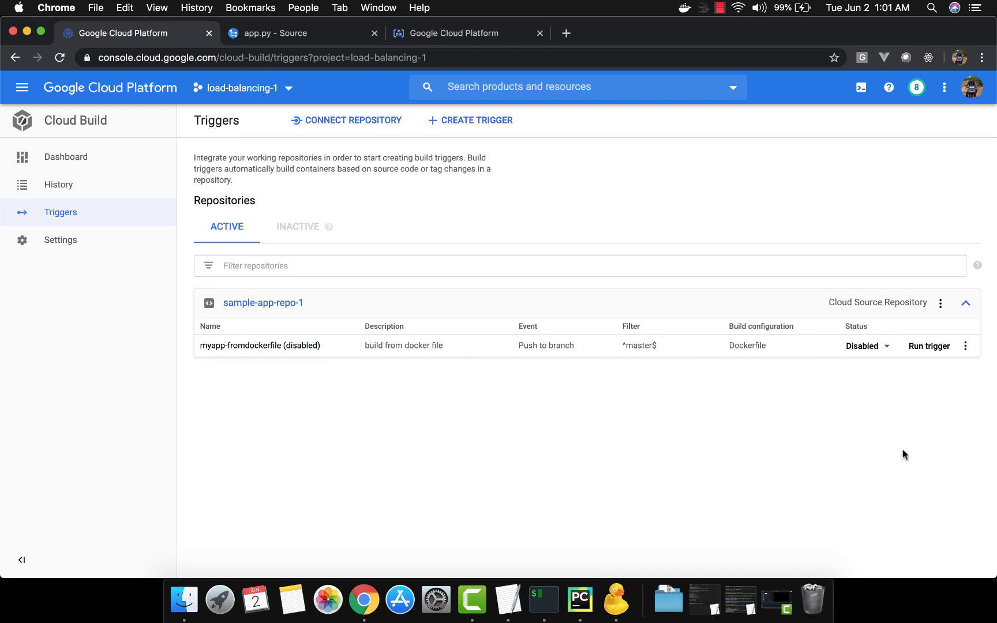
click(966, 348)
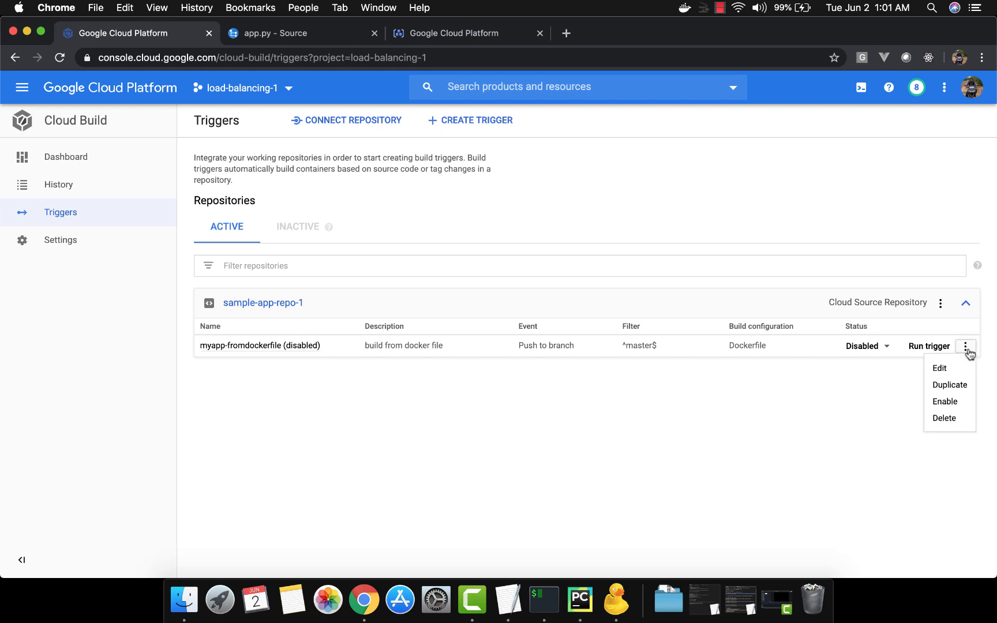
click(949, 418)
click(651, 370)
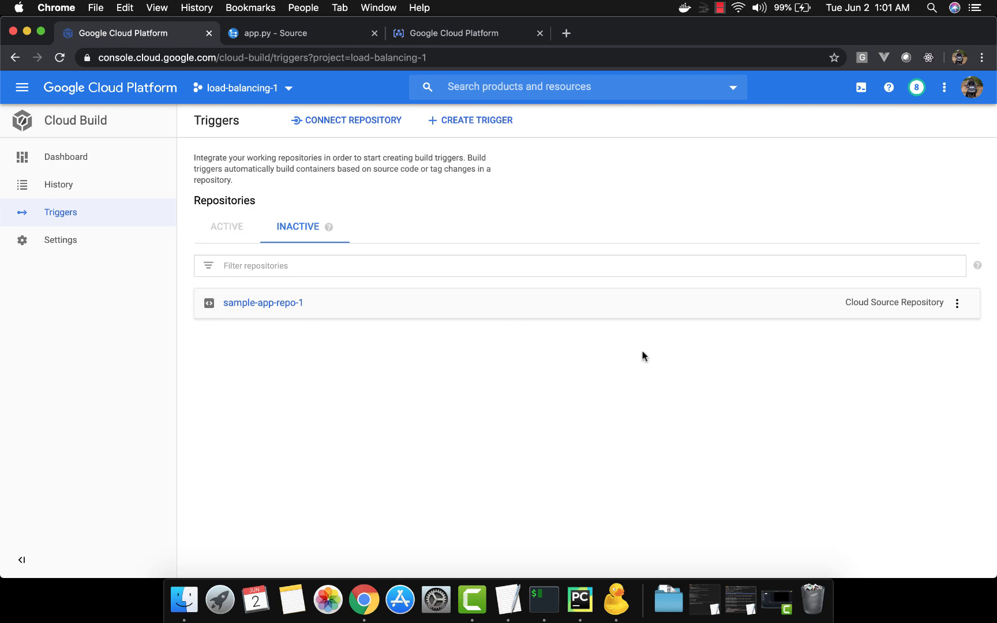
click(959, 305)
click(710, 426)
Step: Start a new trigger and name it build-from-cloudbuildyaml
click(485, 123)
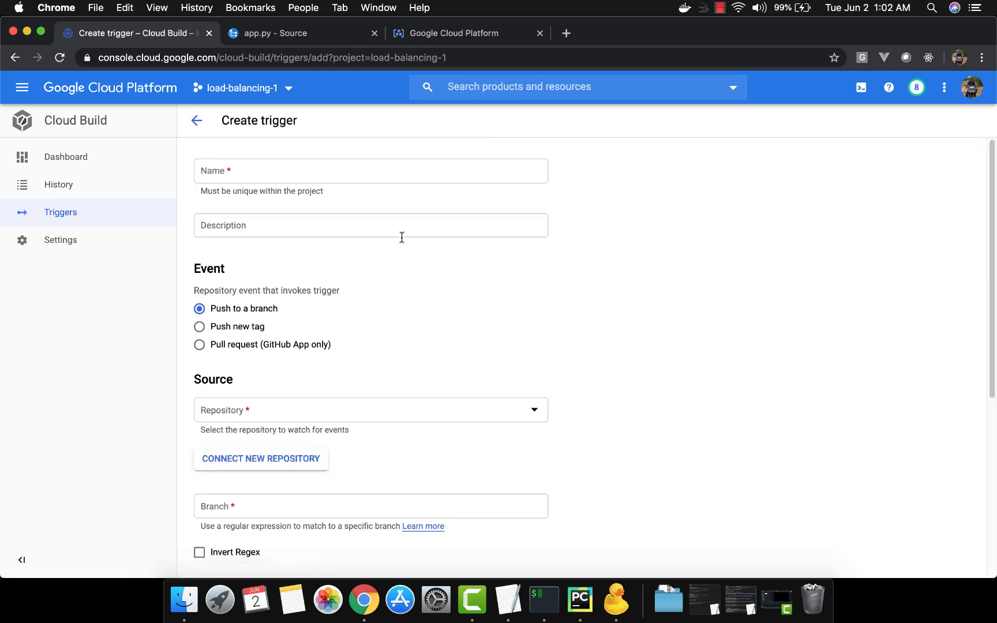
click(387, 170)
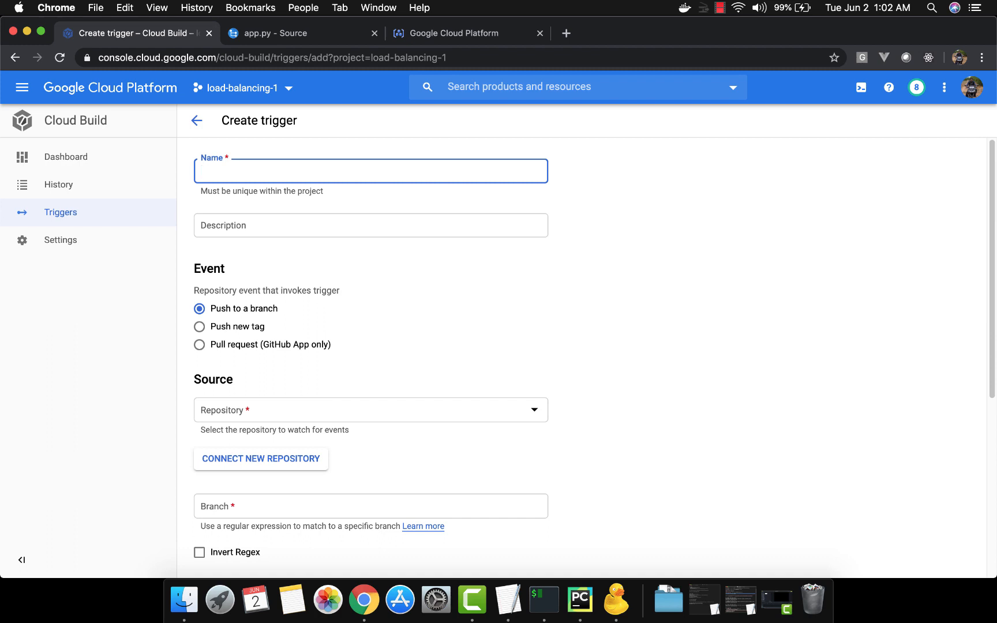
text(build-from-cloud)
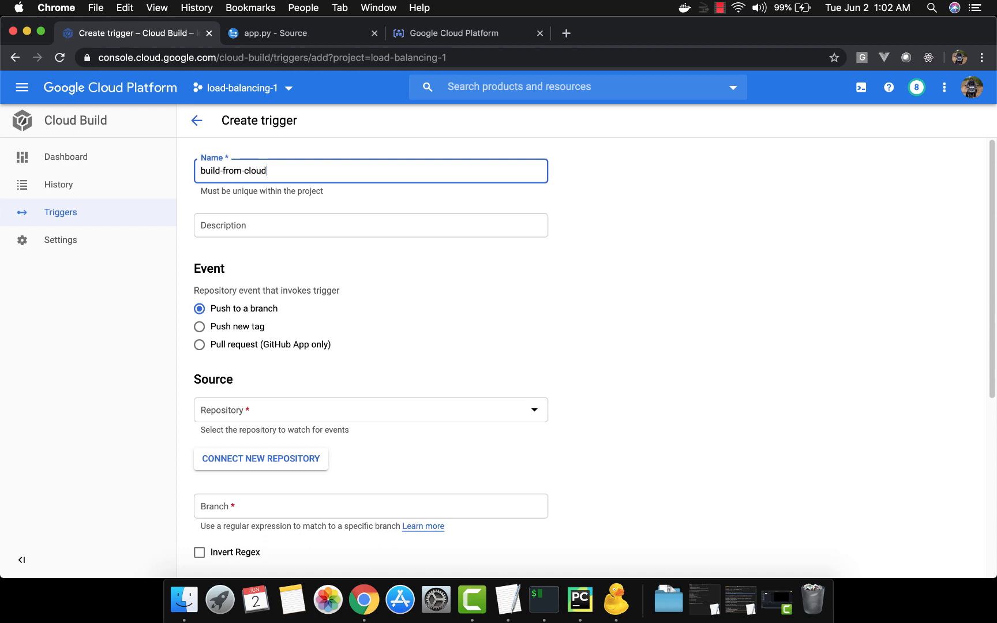
text(buildyaml)
Step: Enter "build from cloudbuild yaml file" as the trigger's description
key(Tab)
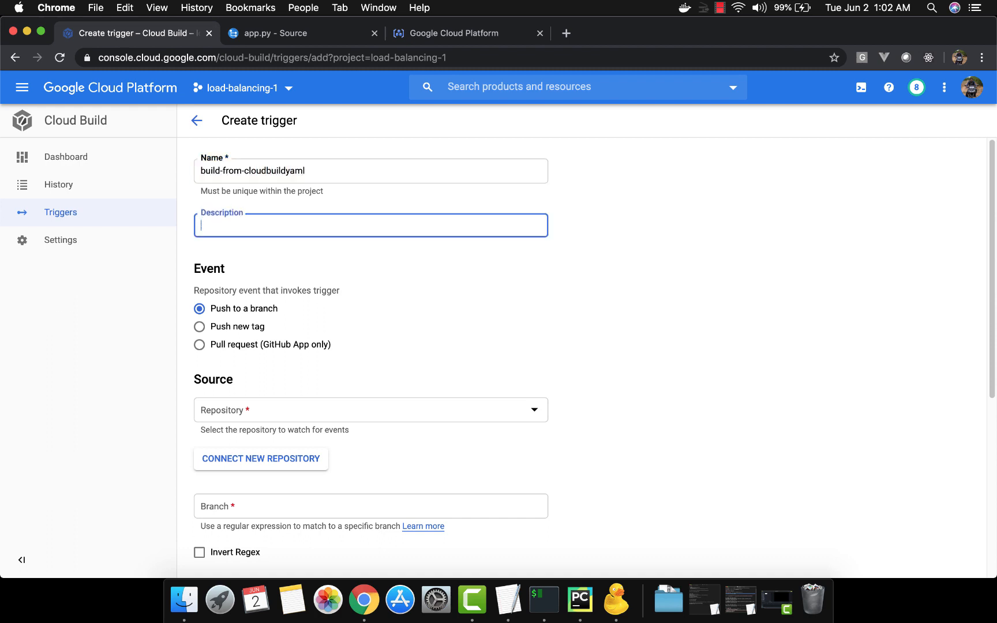
text(build from cloudbuild yaml fi)
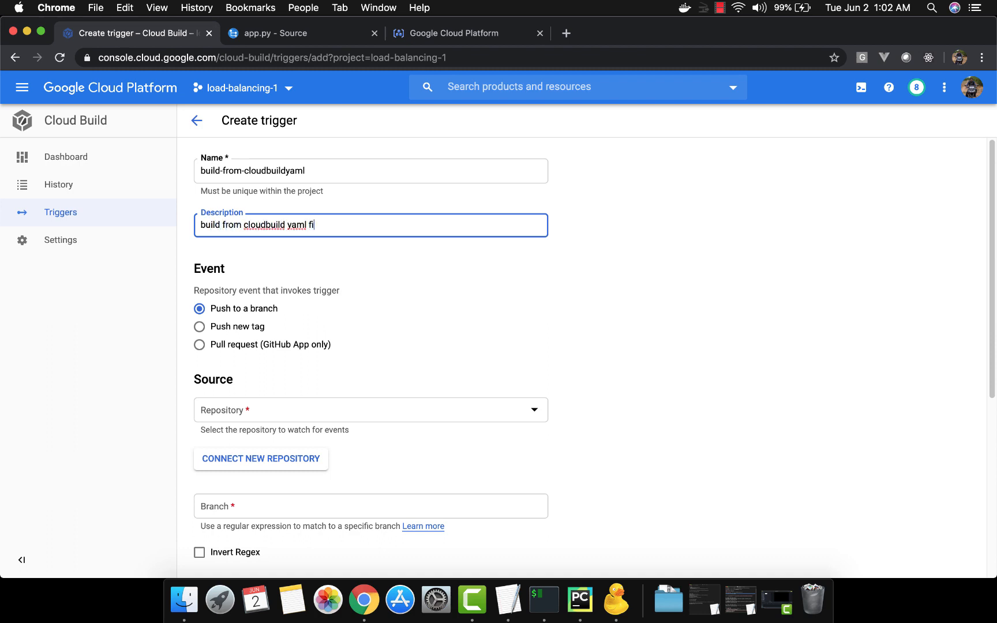
text(le)
Step: Set the trigger's source to the sample-app-repo-1 repository with the branch pattern ^master$
scroll(472, 314, down, 3)
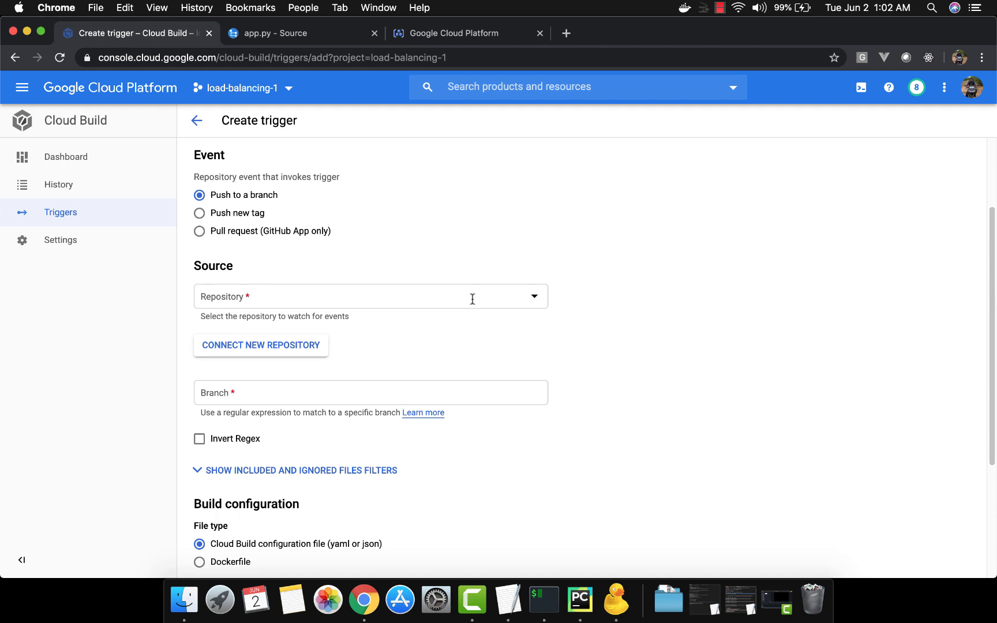
click(471, 298)
click(438, 345)
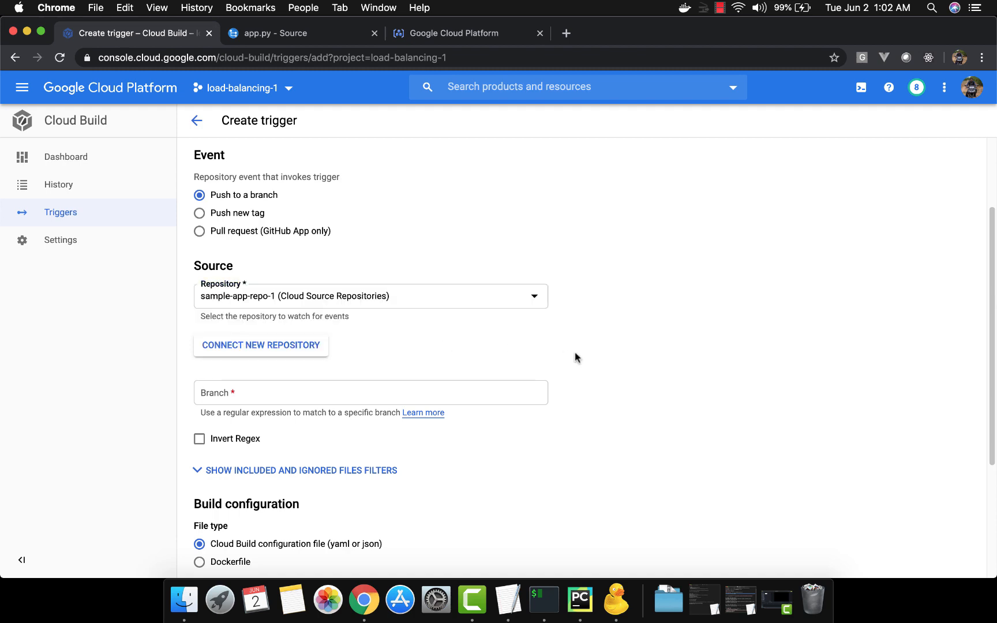
scroll(575, 358, down, 2)
click(529, 298)
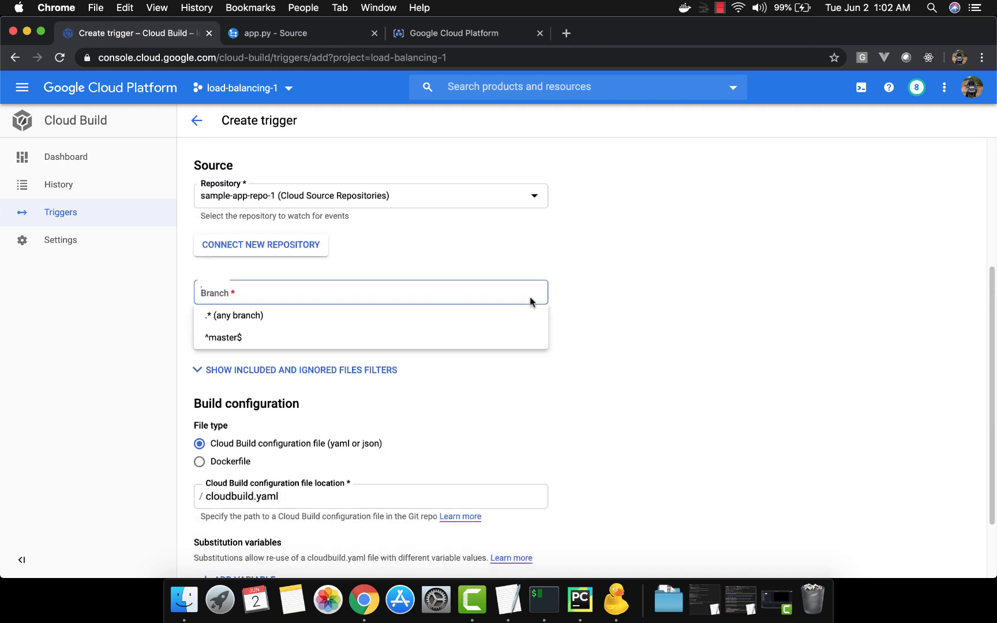
click(480, 337)
scroll(534, 389, down, 3)
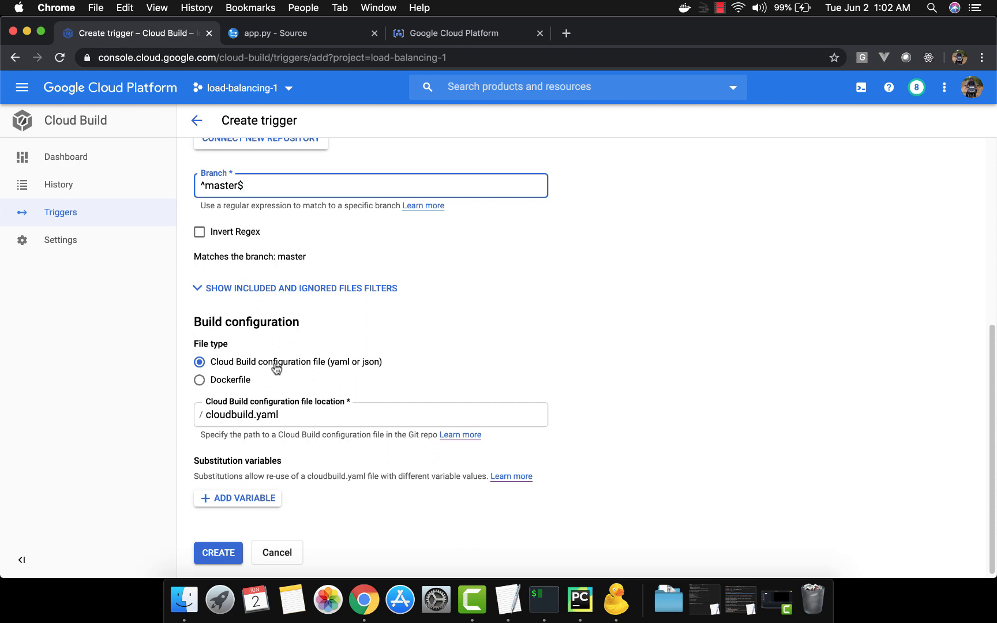
click(209, 414)
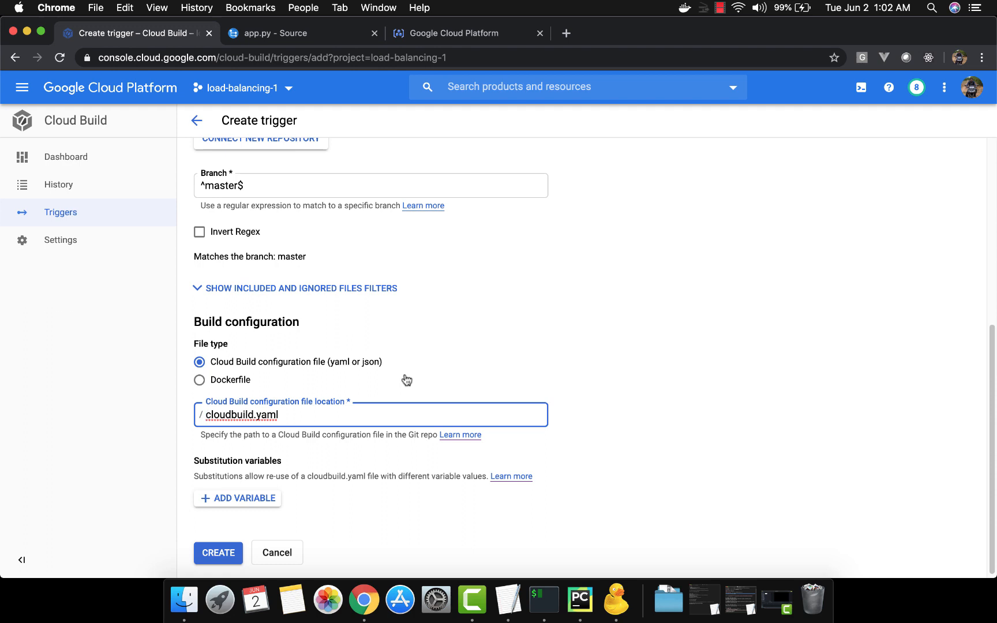
text(mydire)
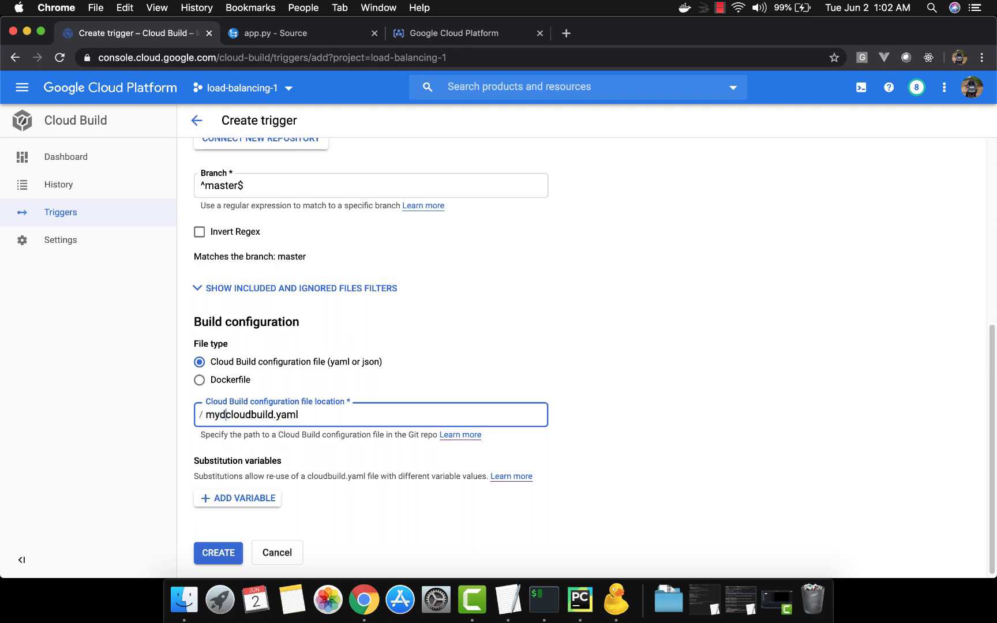
text(/)
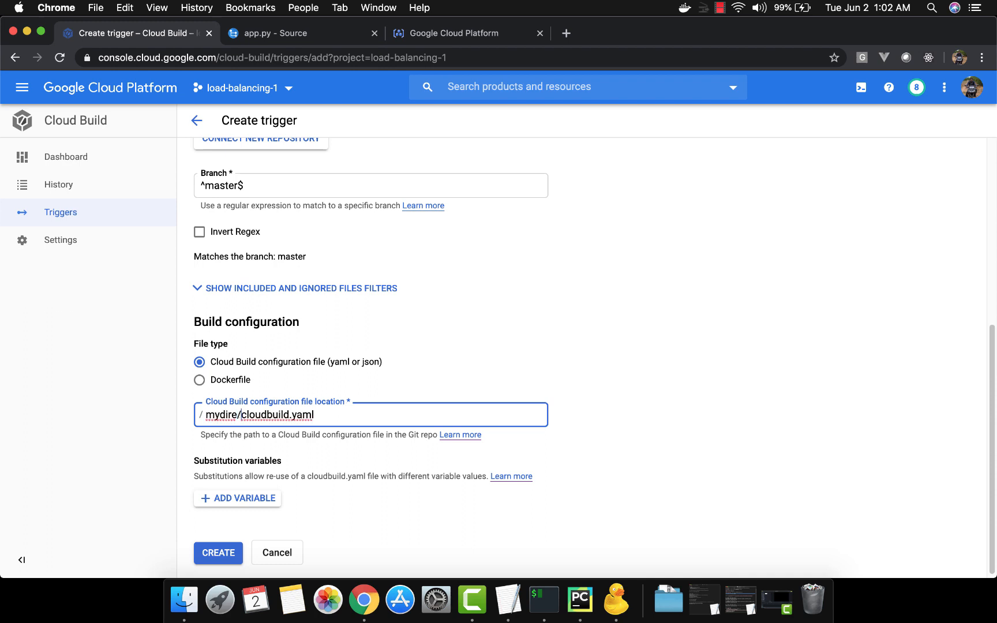
key(shift+super+Left)
key(BackSpace)
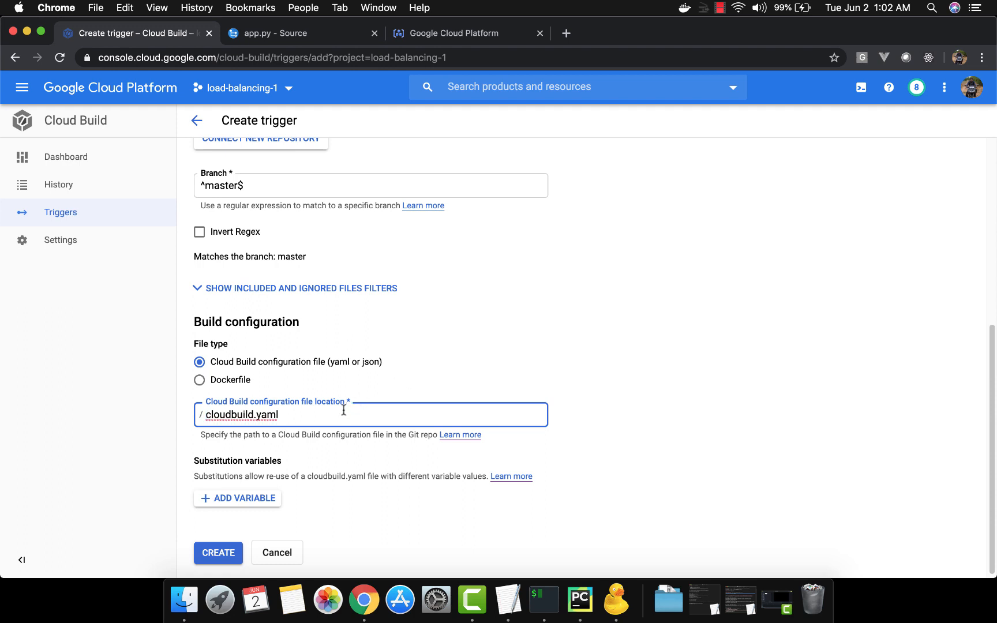
Step: Create the trigger with the cloudbuild.yaml configuration file and dismiss the notification
scroll(344, 410, down, 1)
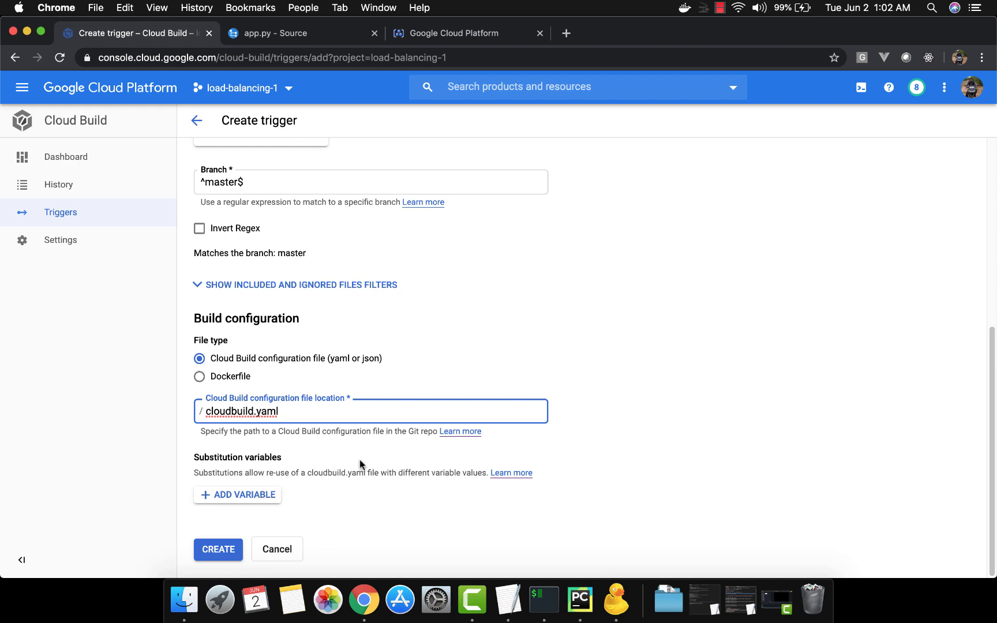
click(225, 551)
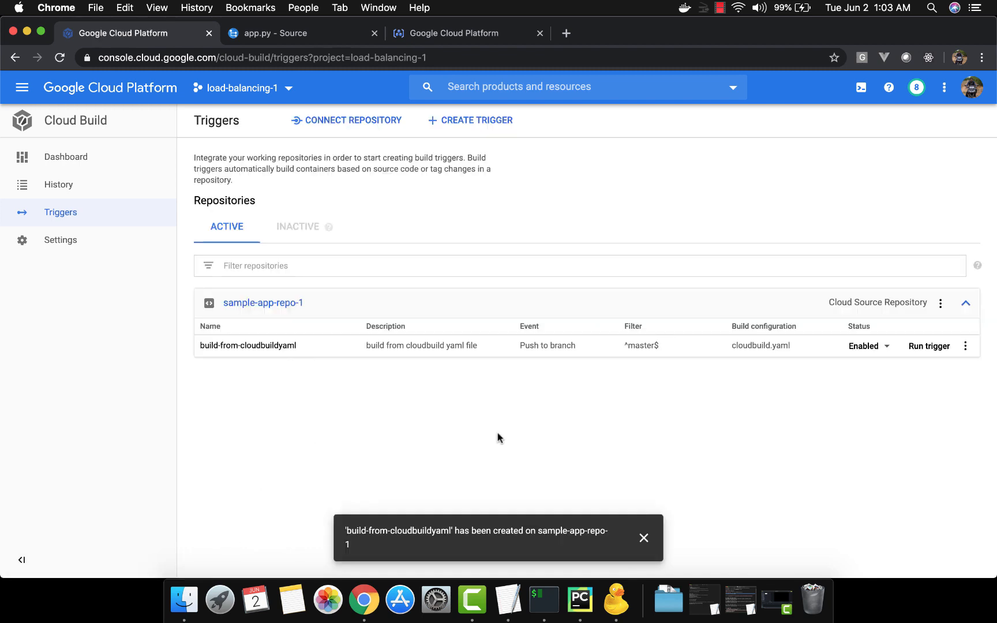
click(644, 539)
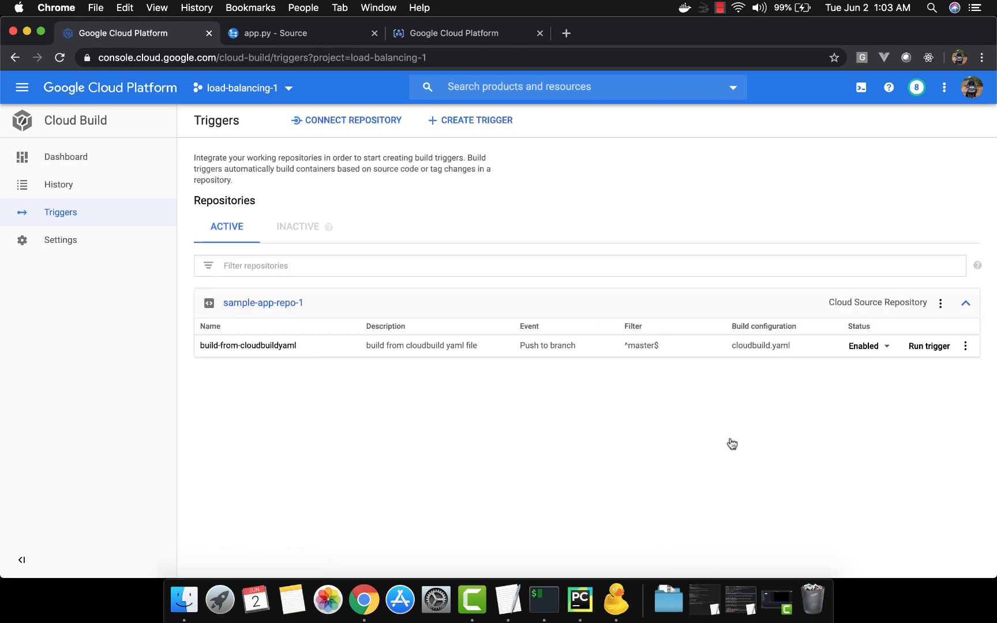
Step: Switch to iTerm2, clear the terminal and check the Git status of the sample-app folder
key(super+Tab)
key(super+Tab)
key(super+Tab)
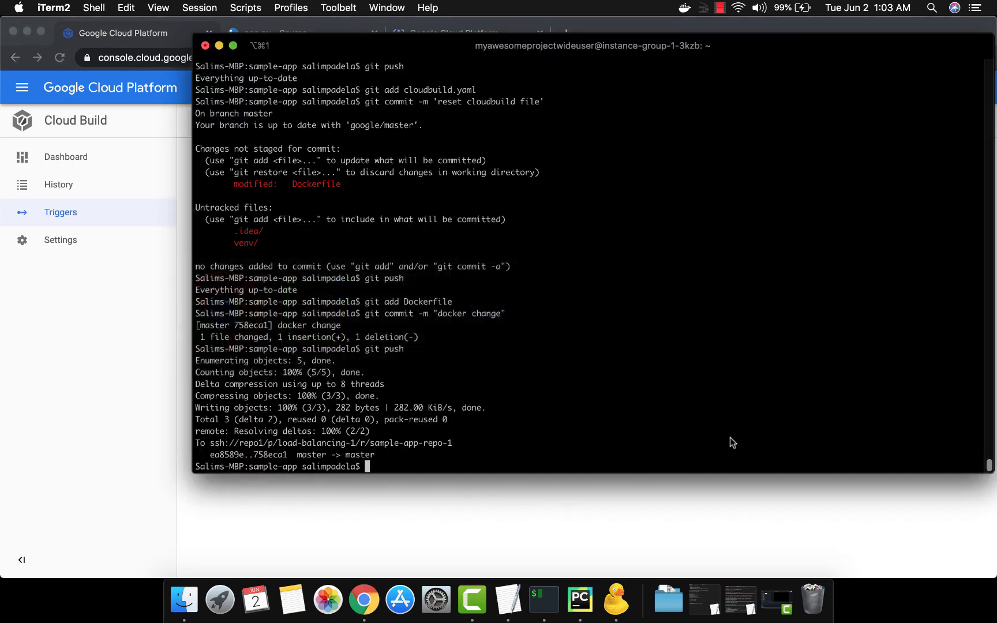
text(clear)
key(Return)
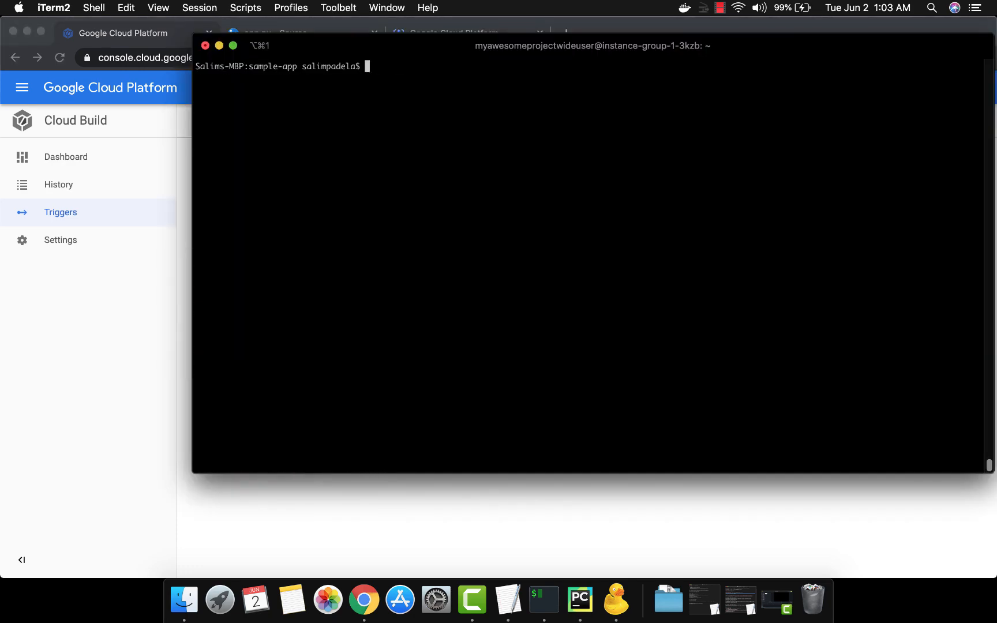
text(git status)
key(Return)
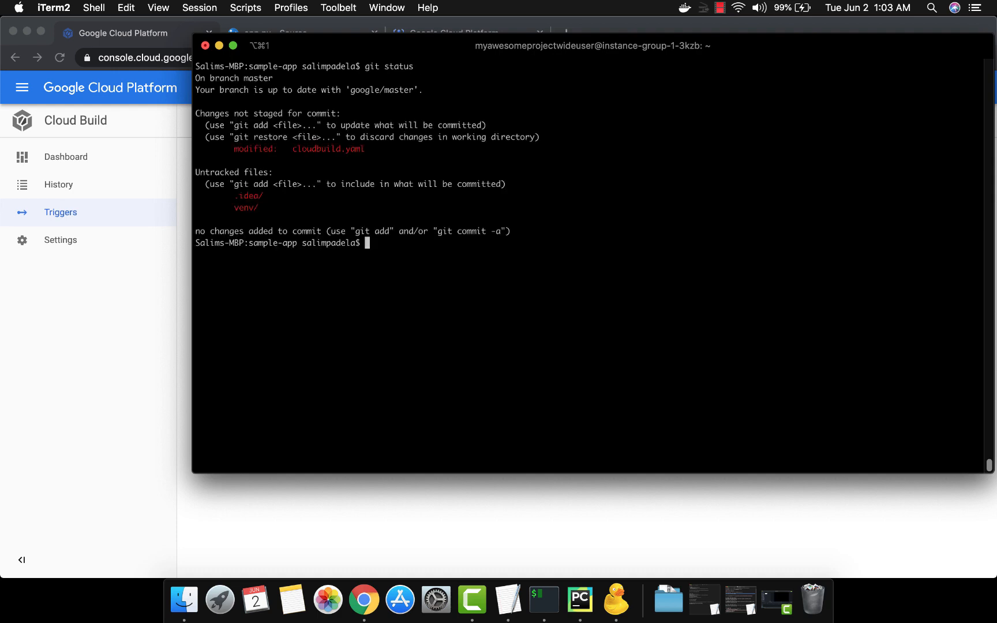
Step: Commit cloudbuild.yaml with the message "initial cloudbuild.yaml file" and push the commit to the remote repository
text(git add cloudbuild.yaml)
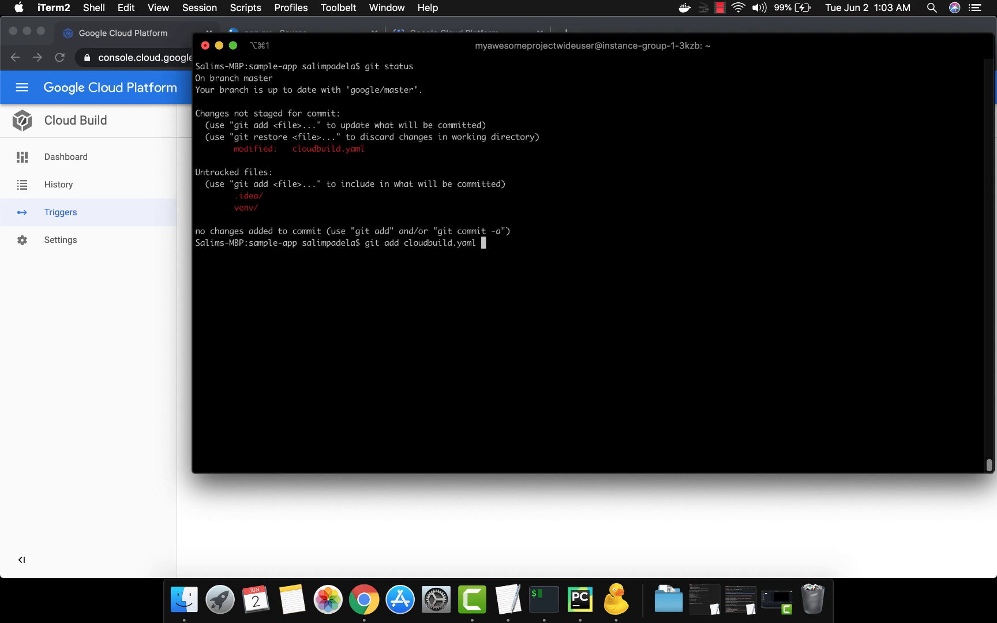
key(Return)
text(git commit )
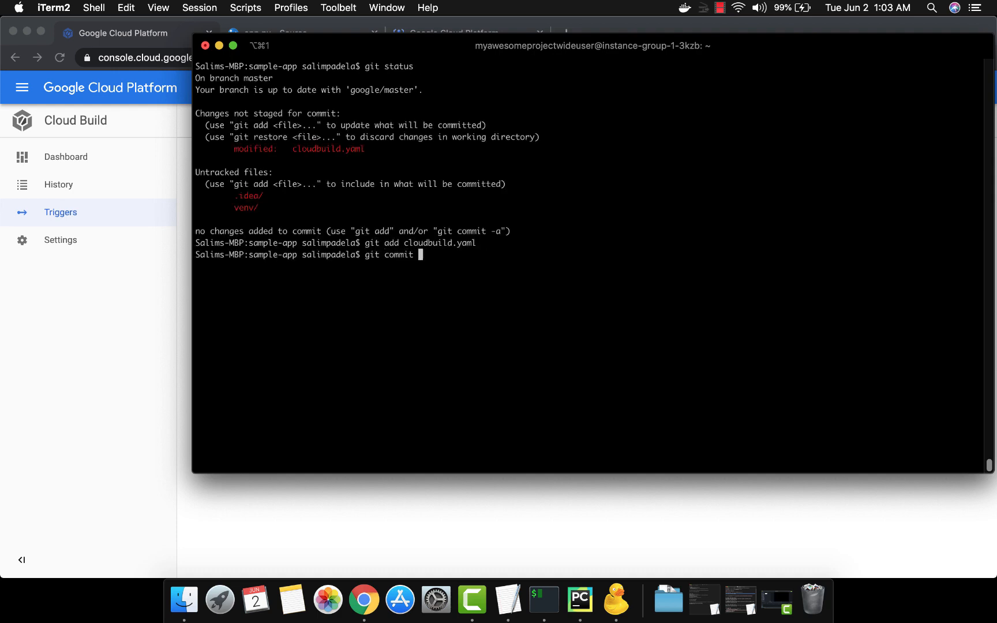
text(-m "initial cloudbuild.yaml file")
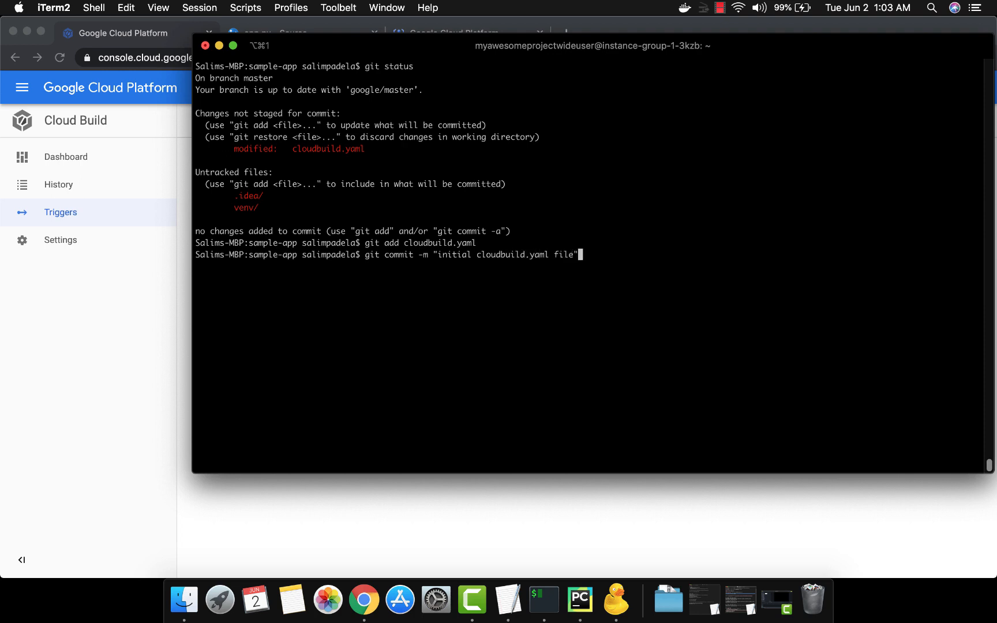
key(Return)
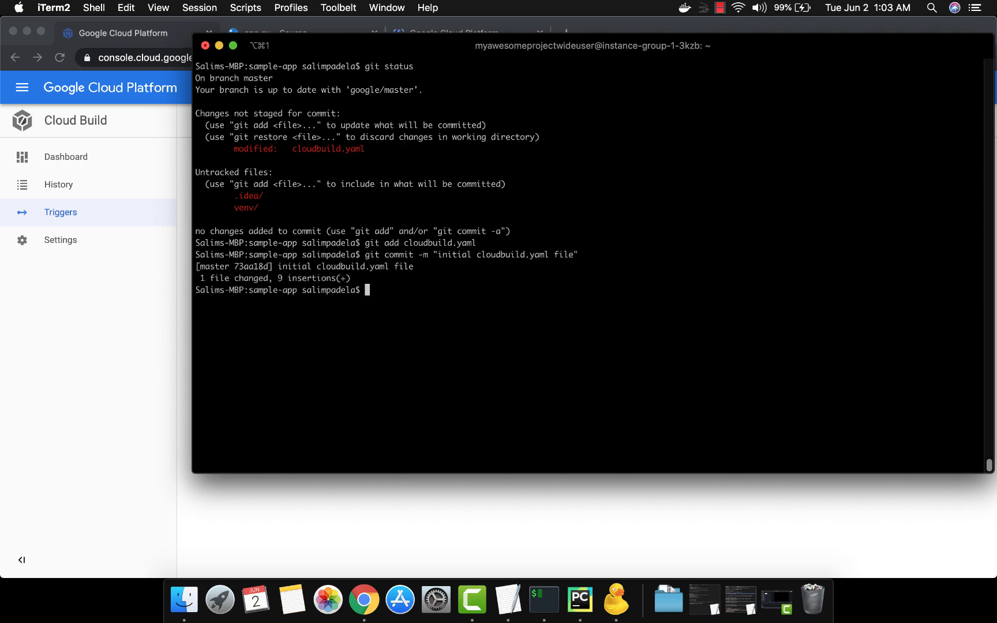
text(git push)
key(Return)
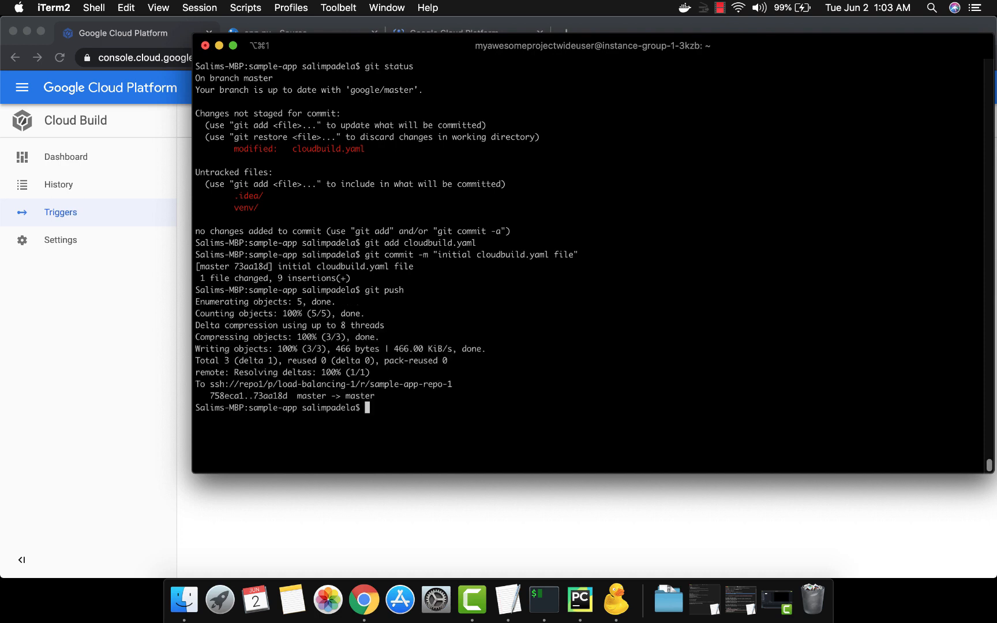
Step: Switch to Chrome and open the newest build, started by the build-from-cloudbuildyaml trigger, from the Cloud Build history
key(super+Tab)
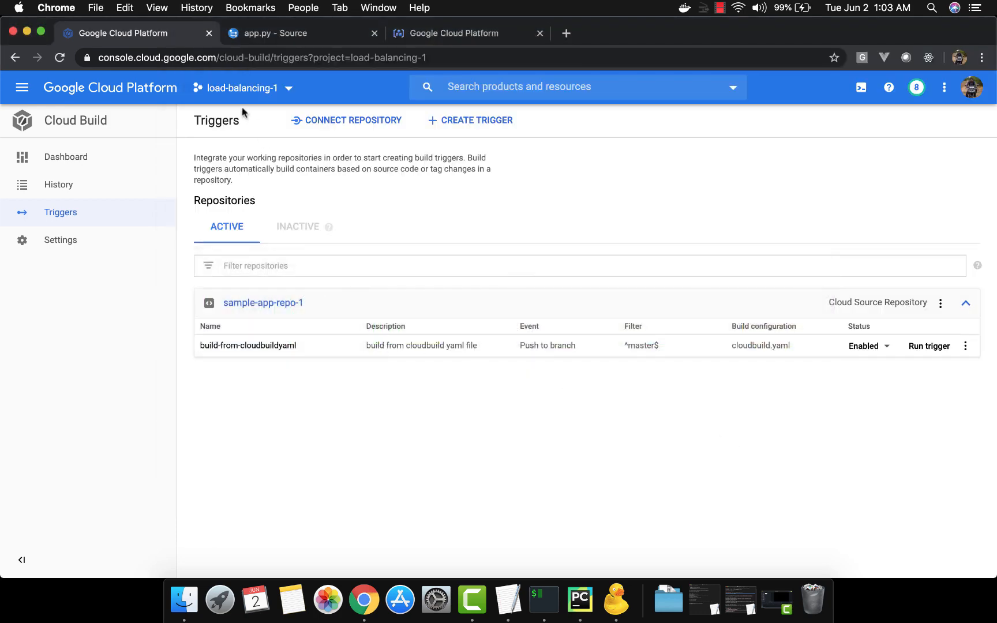
click(83, 195)
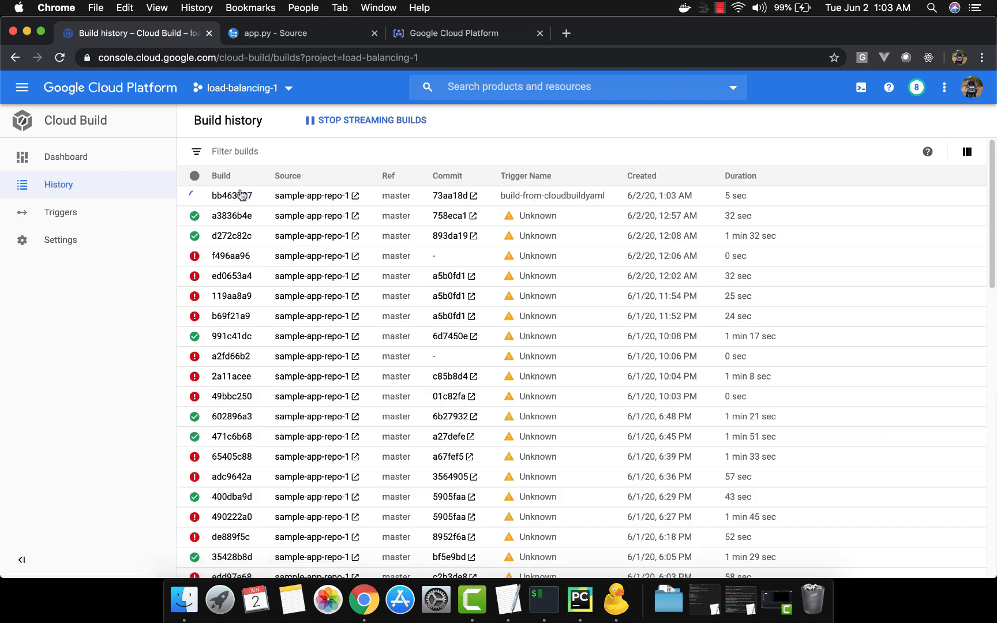
click(236, 196)
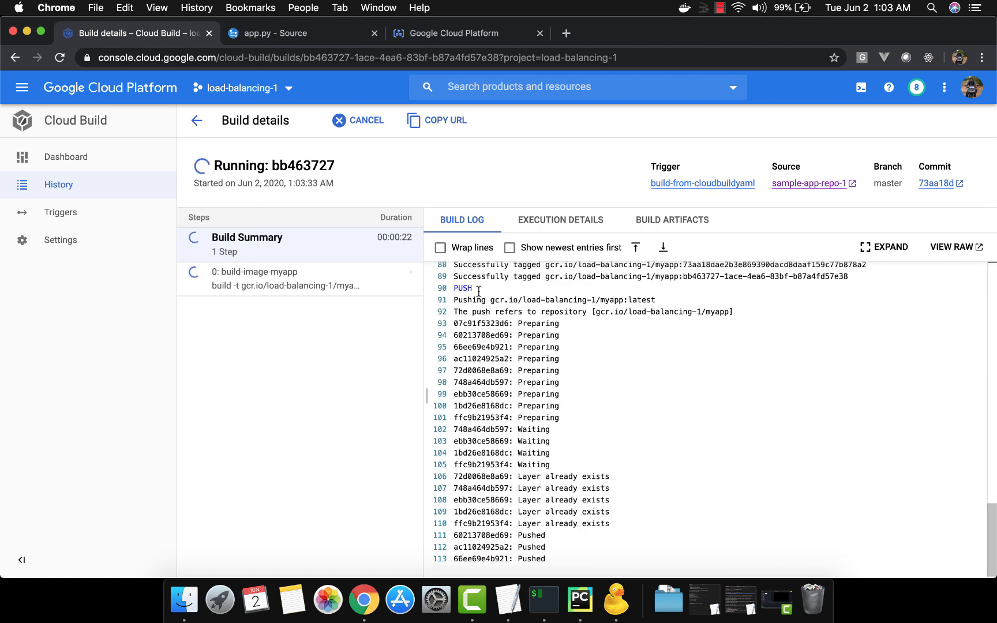
Step: Examine the build log for the latest, commit SHA and build ID tags on the myapp image and for its push output
scroll(464, 311, up, 5)
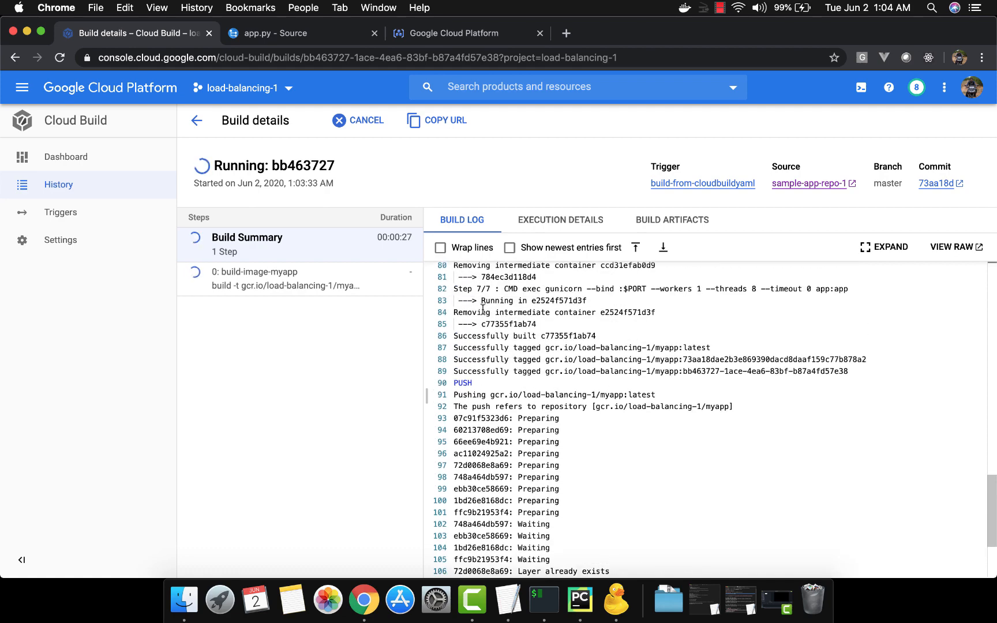
click(462, 382)
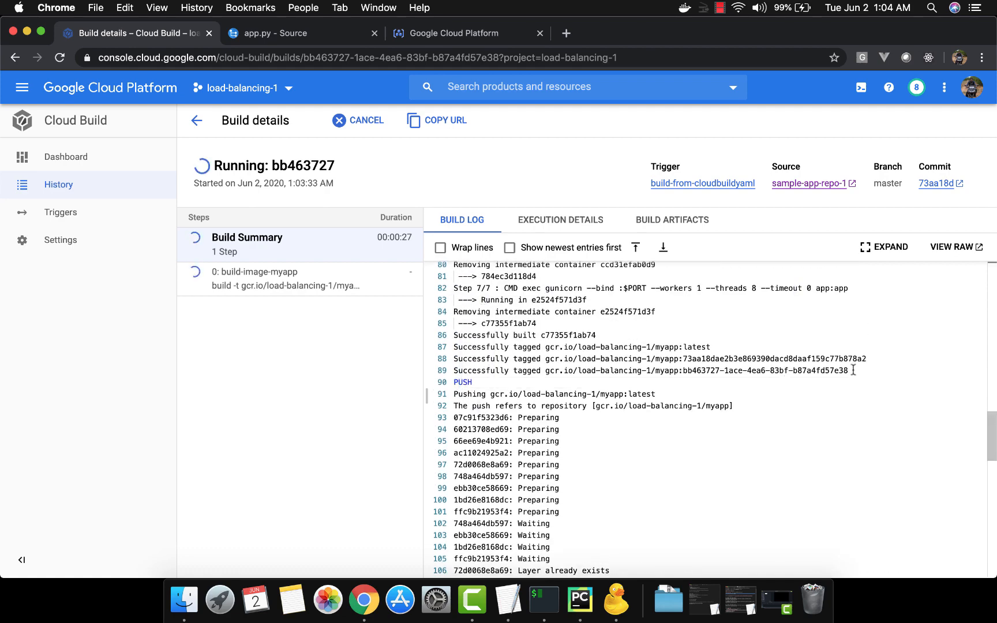
double_click(694, 347)
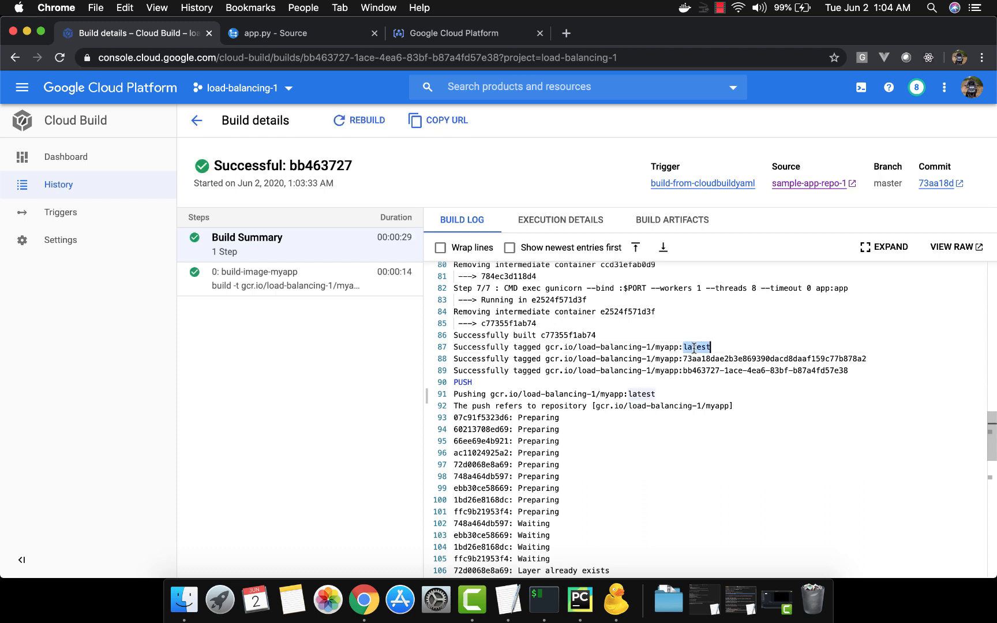
double_click(765, 359)
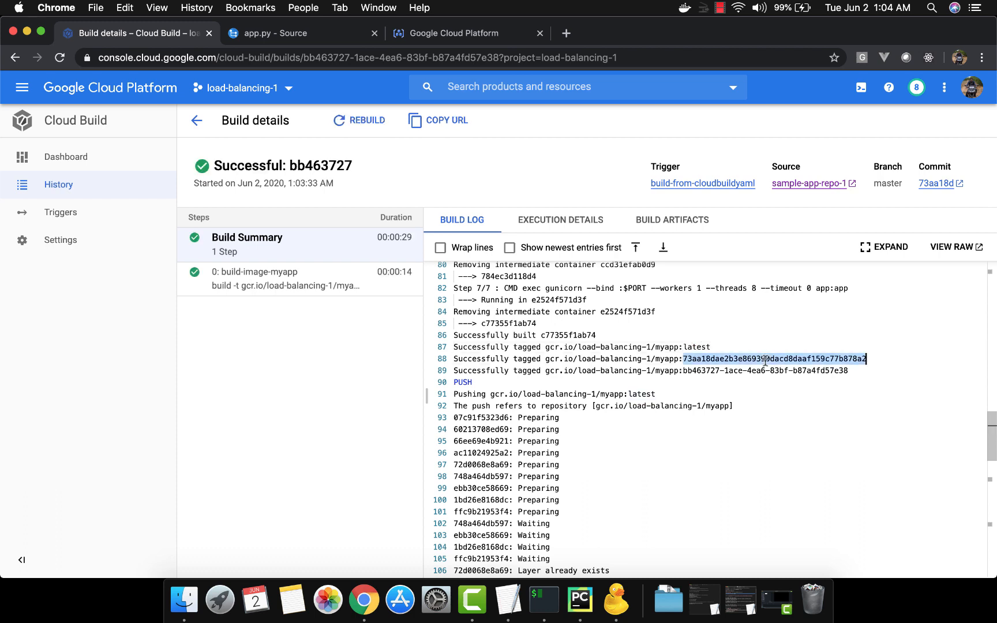
double_click(699, 370)
click(683, 386)
scroll(682, 387, down, 12)
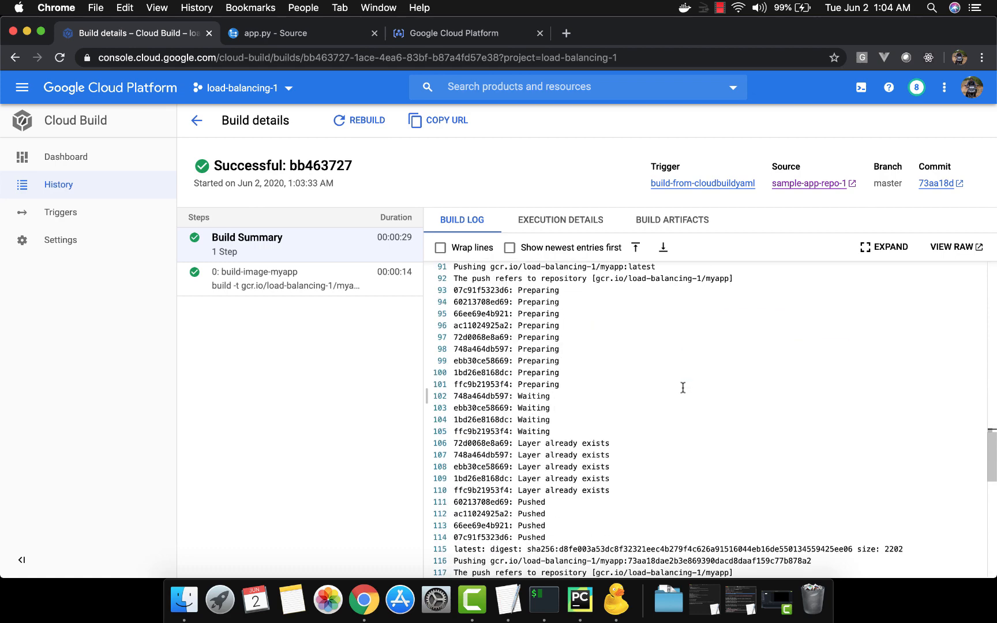
scroll(683, 387, left, 1)
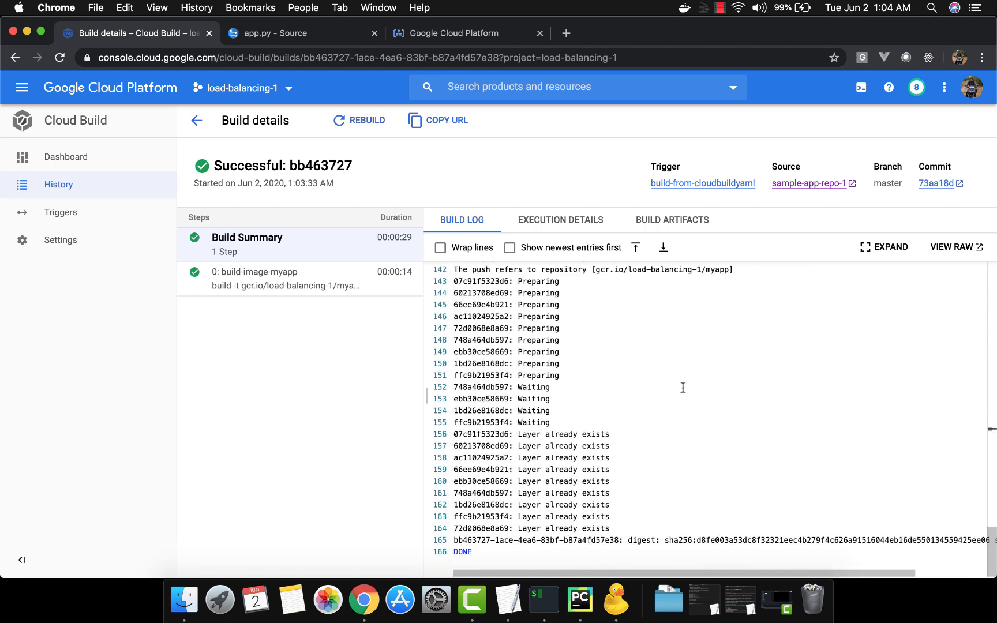
scroll(683, 387, up, 1)
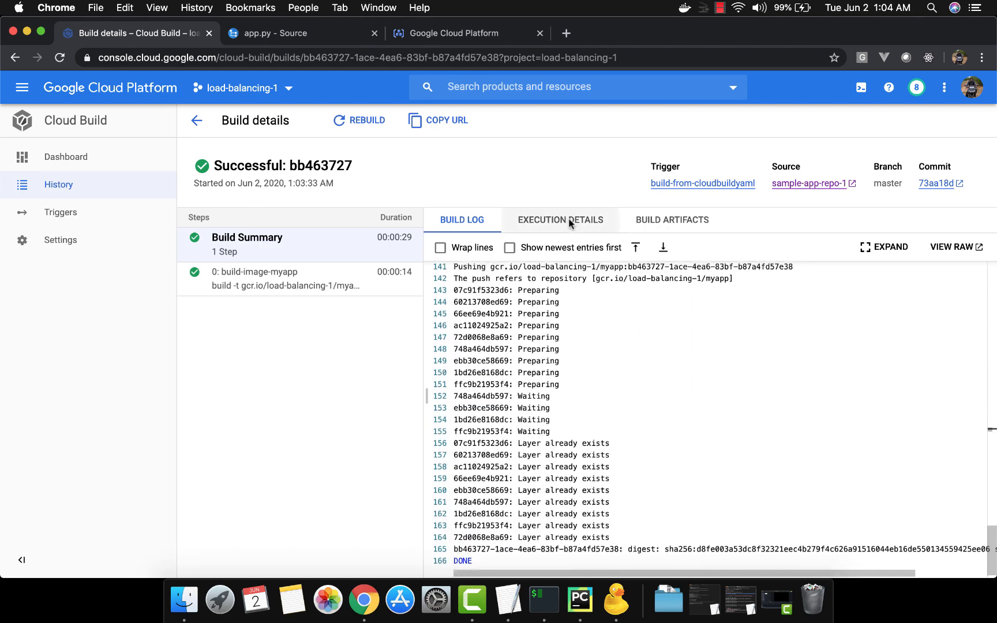
Step: Refresh Container Registry and open the myapp repository to check the tags of the pushed image
click(474, 36)
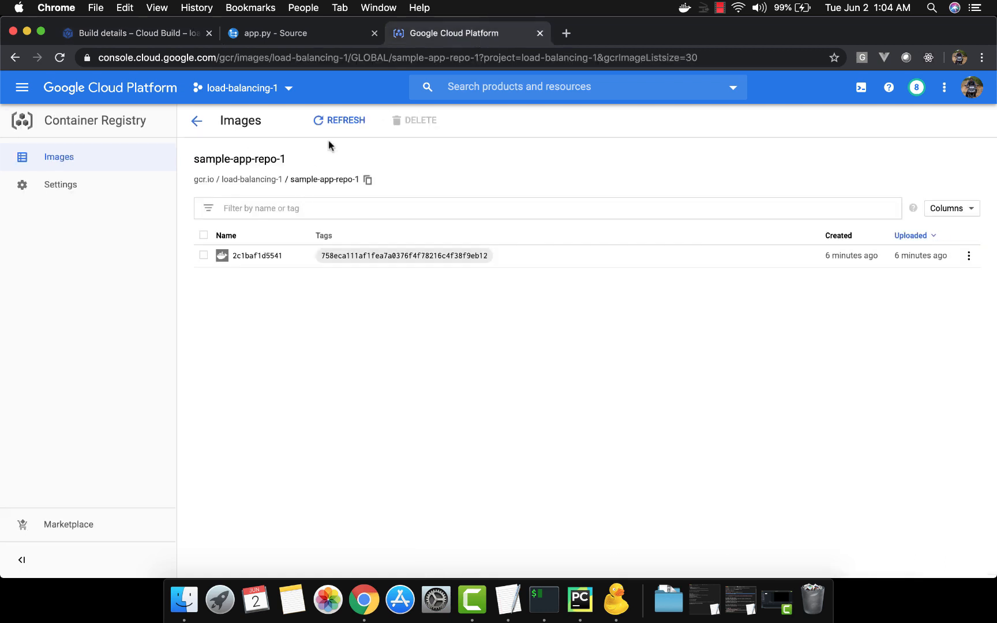
click(335, 121)
click(197, 121)
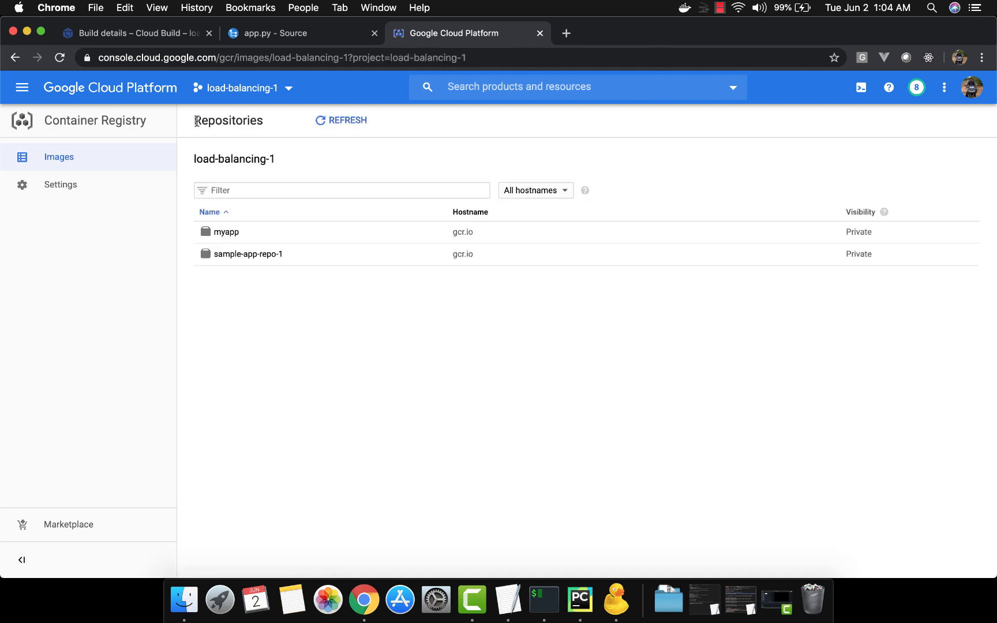
click(226, 232)
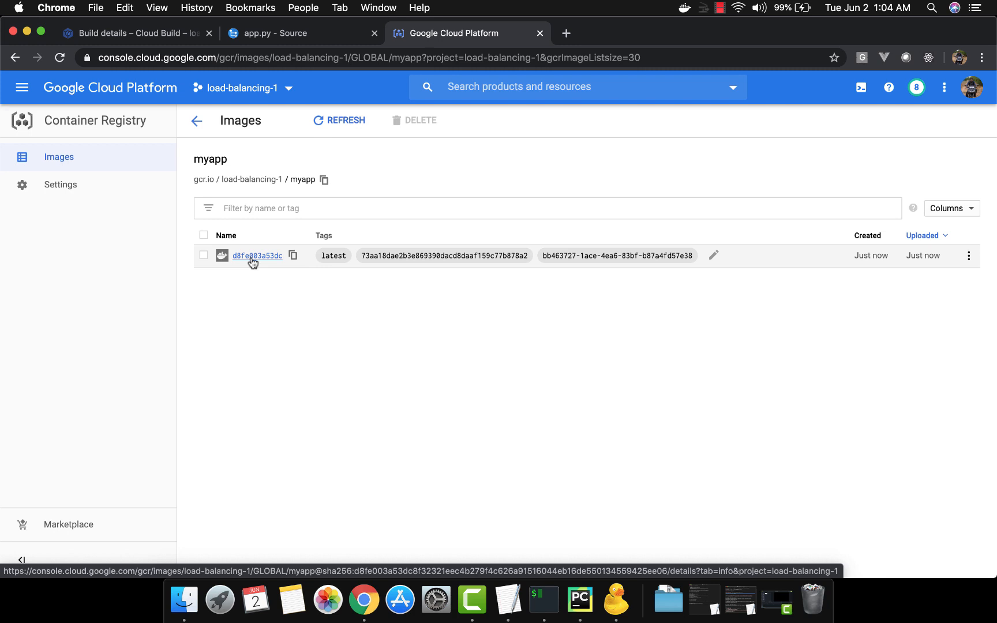
Step: Copy the push-image-to-container-registry step from TextEdit's cloudbuildyaml document and insert it above the images section of cloudbuild.yaml in PyCharm
key(super+Tab)
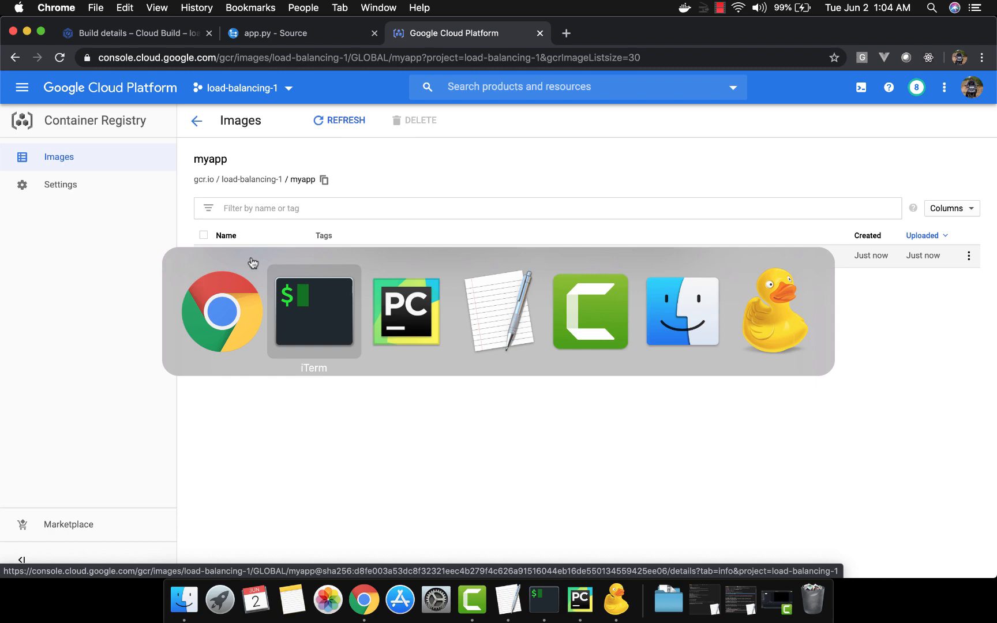
key(super+Tab)
key(super+Tab)
key(super+Tab)
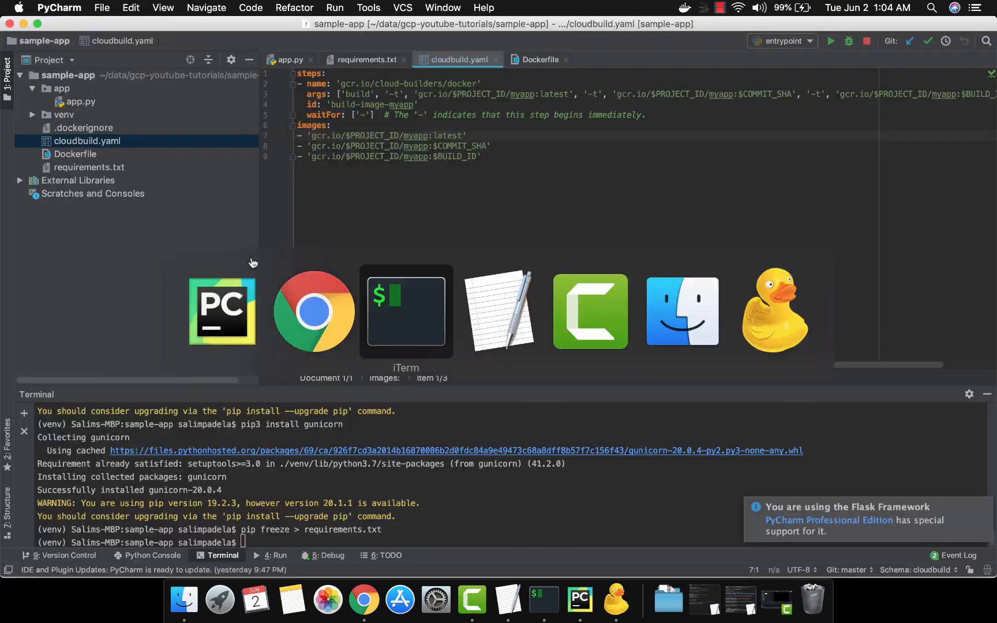
key(super+Tab)
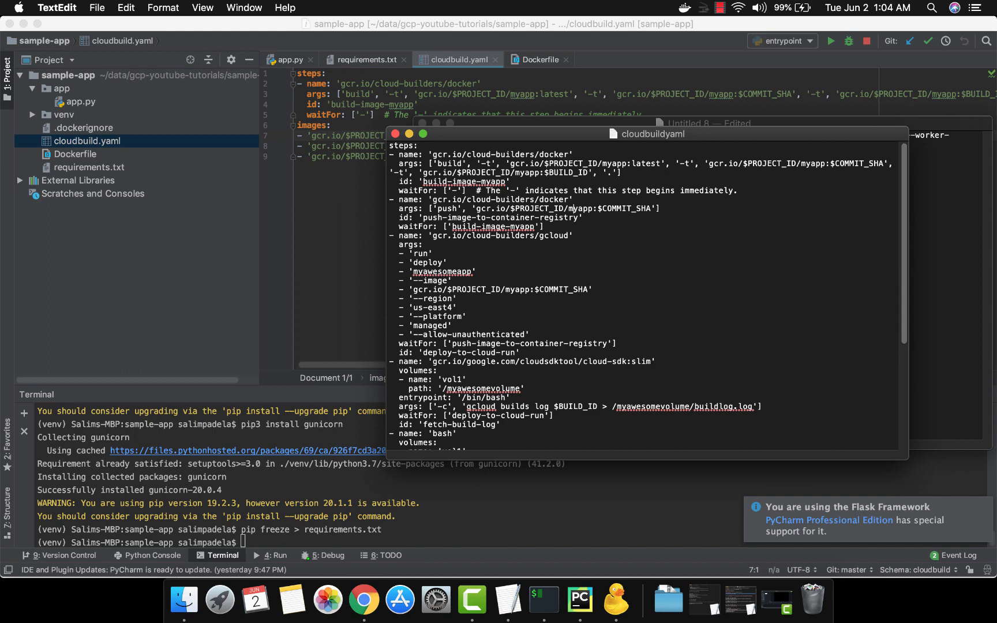
drag(391, 199, 391, 234)
key(super+c)
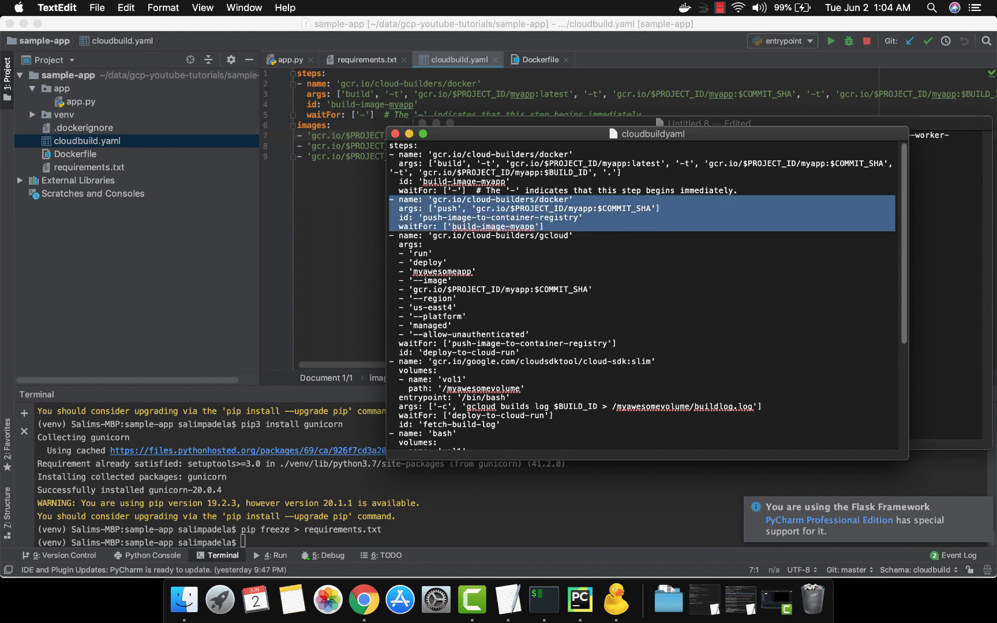
key(super+Tab)
key(Up)
key(Return)
key(Up)
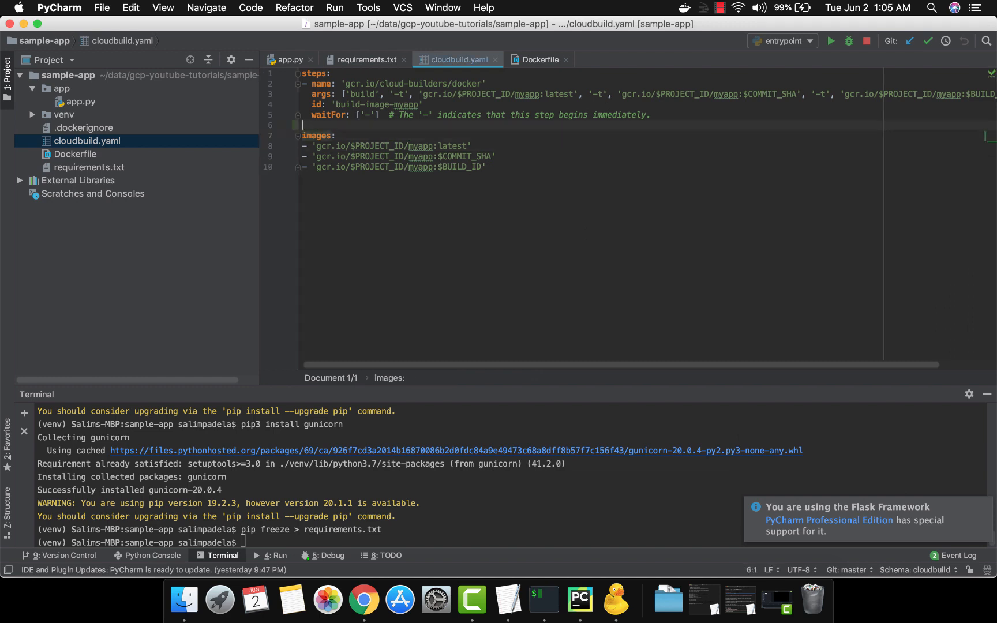
key(super+v)
Step: Examine the builder image name of the inserted push step in cloudbuild.yaml
key(Up)
key(Up)
key(Up)
key(Up)
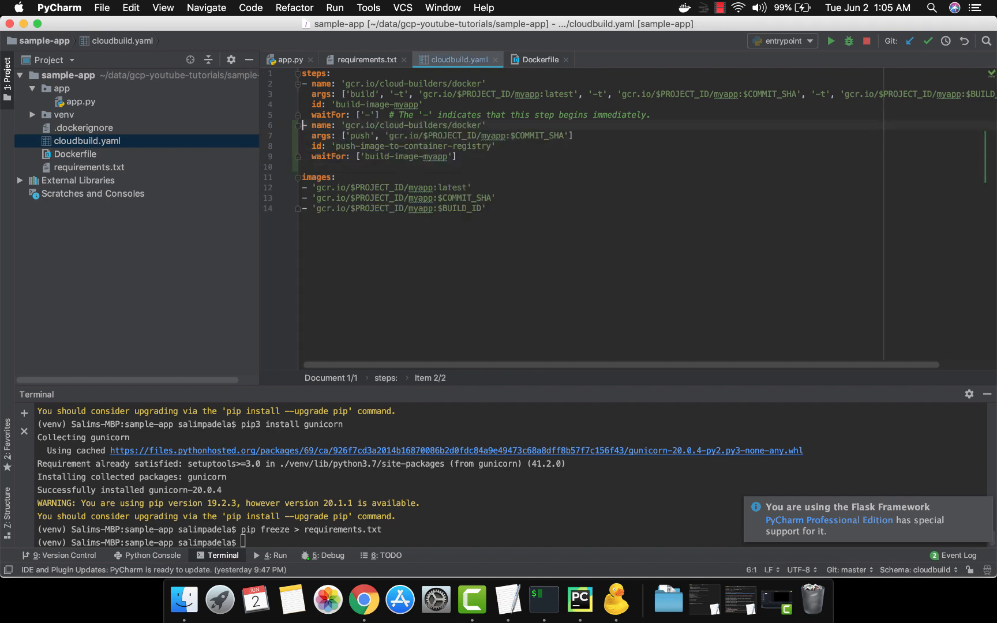
key(alt+Right)
key(alt+Right)
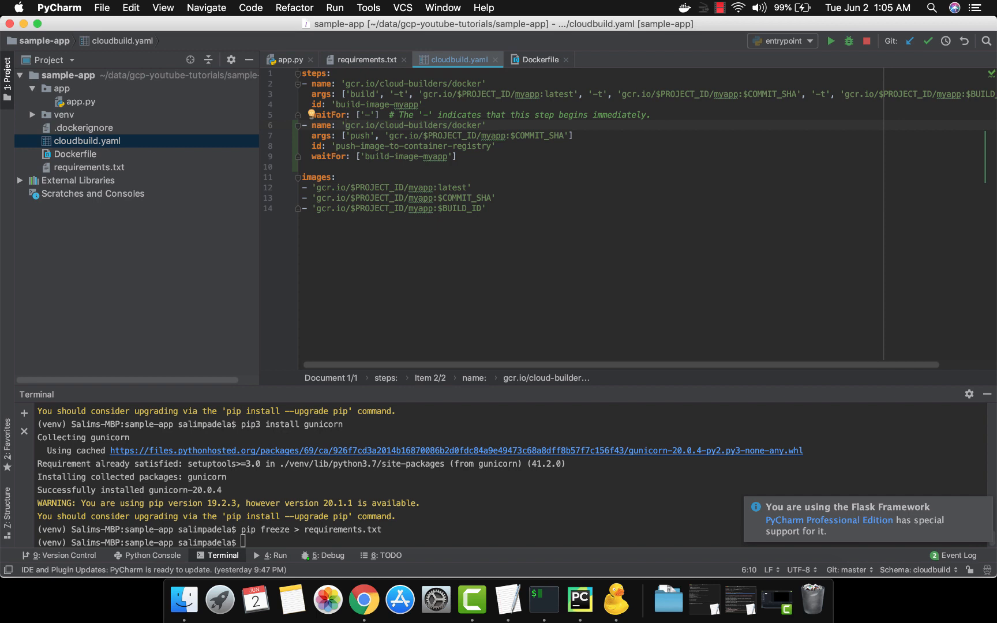
key(alt+shift+Right)
key(alt+shift+Right)
key(alt+shift+Right)
key(alt+shift+Right)
key(alt+shift+Right)
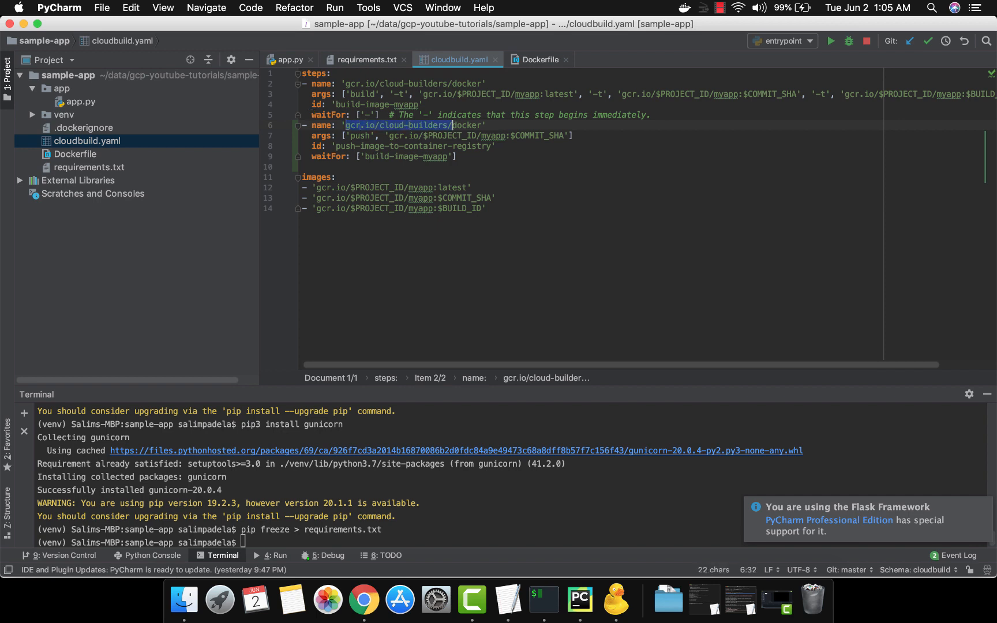
Step: Examine the push step's args, from the push command through the registry path, project ID and image name to the $COMMIT_SHA tag
key(Left)
key(Down)
key(alt+Right)
key(alt+Right)
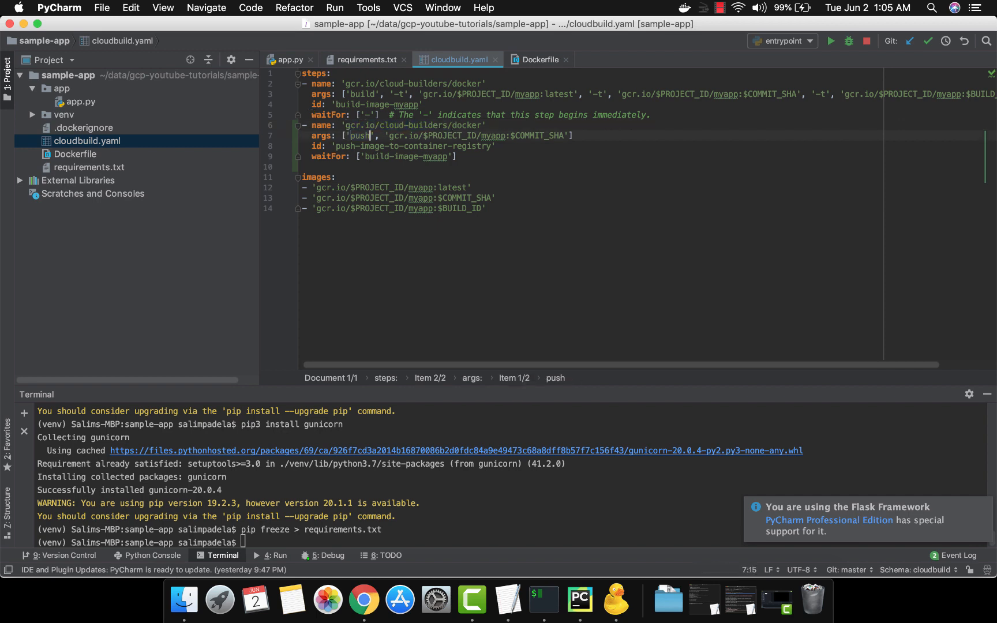
key(Right)
key(Right)
key(Right)
key(Right)
key(Right)
key(Right)
key(Right)
key(Right)
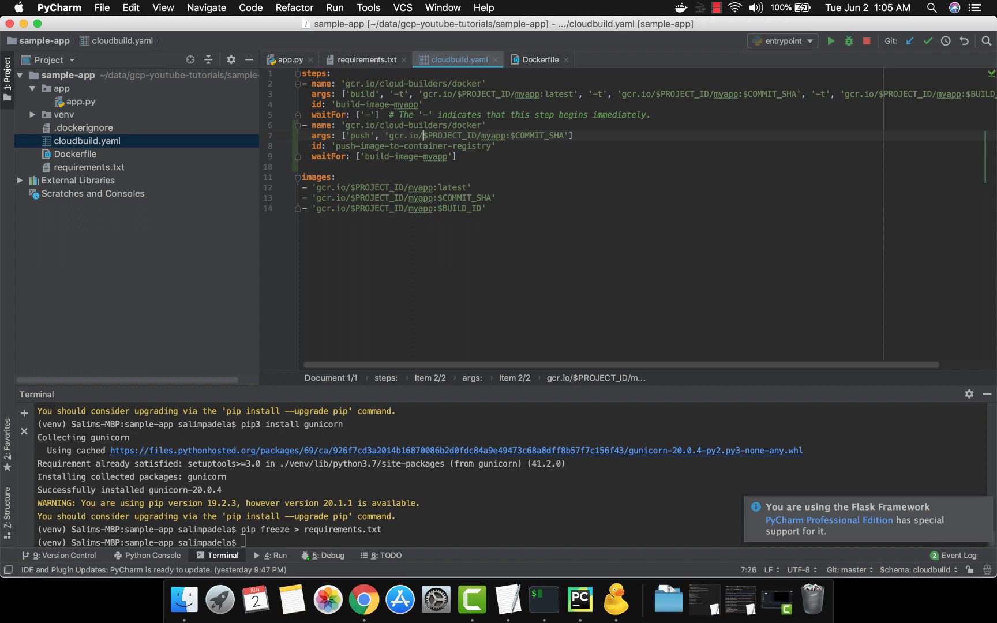
key(alt+shift+Right)
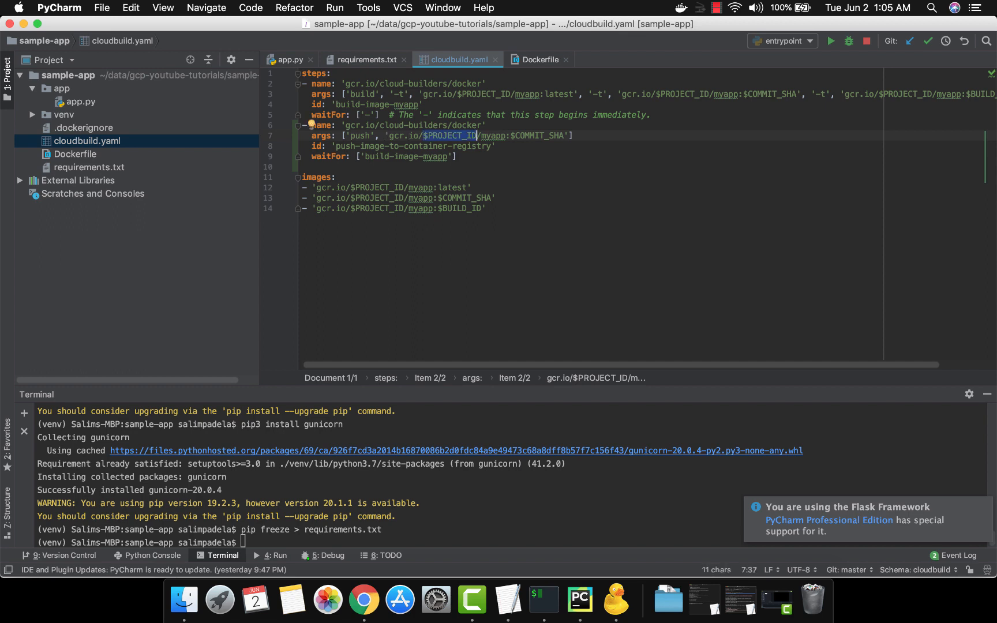
key(Left)
key(alt+shift+Right)
key(Right)
key(Right)
key(alt+shift+Right)
key(Right)
key(Right)
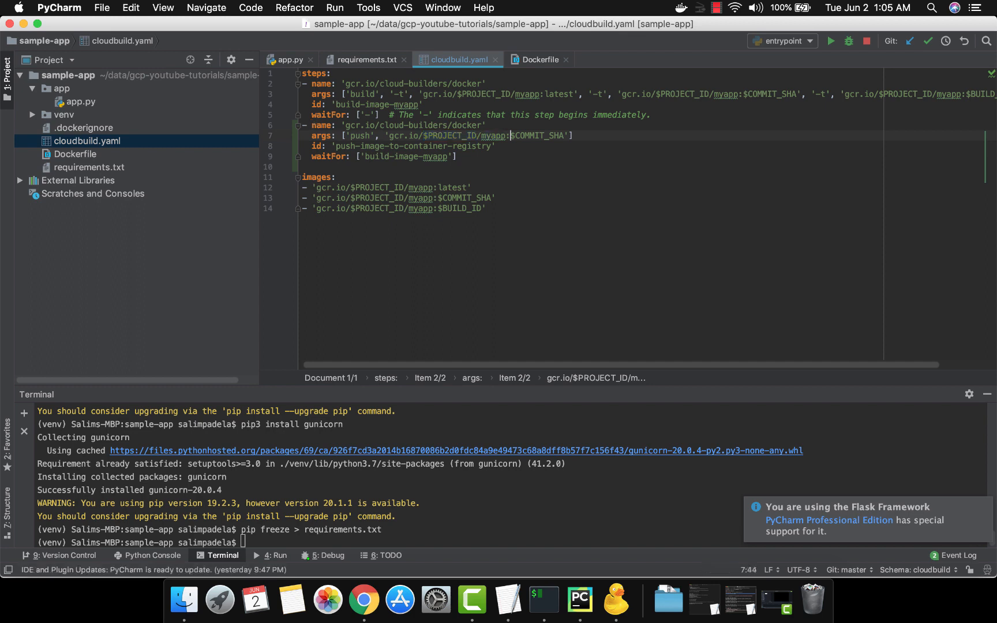
key(alt+shift+Right)
key(Left)
key(alt+shift+Right)
key(Left)
key(Down)
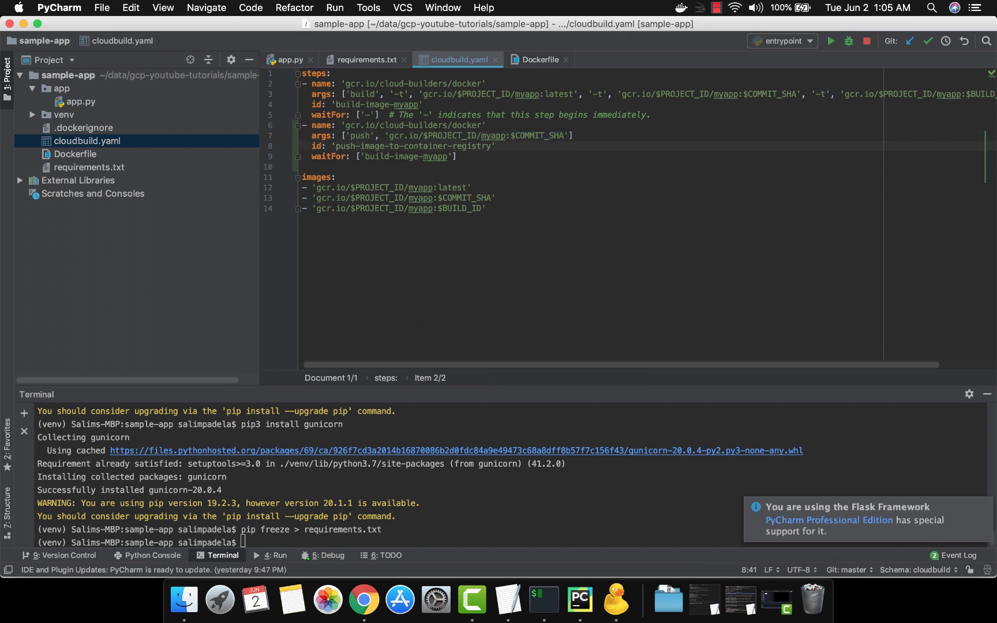
Step: Examine the push step's id and compare its waitFor value with the id of the build step
key(alt+shift+Left)
key(alt+shift+Left)
key(alt+shift+Left)
key(alt+shift+Left)
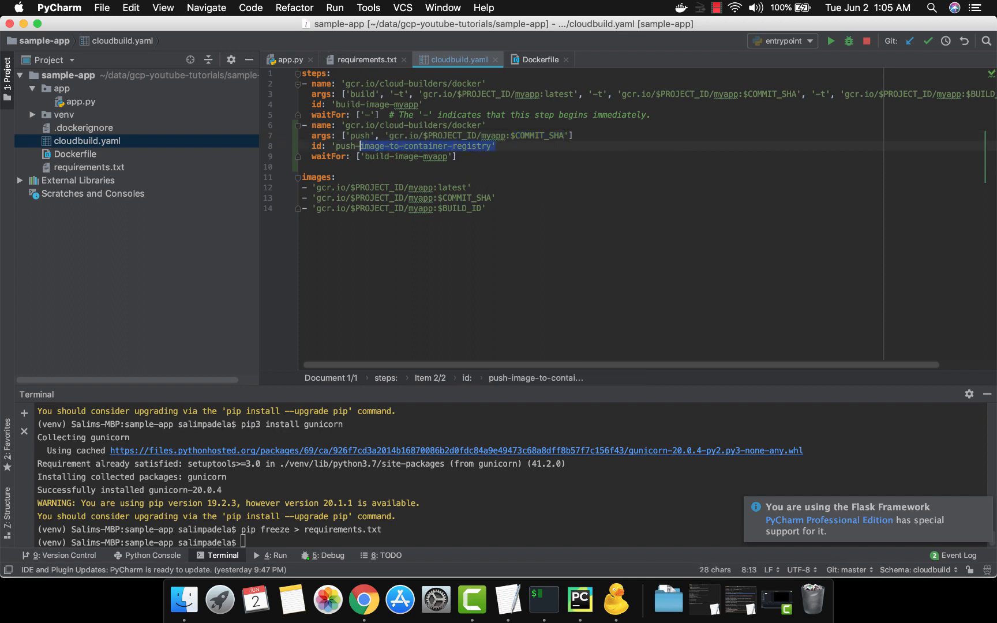
key(Down)
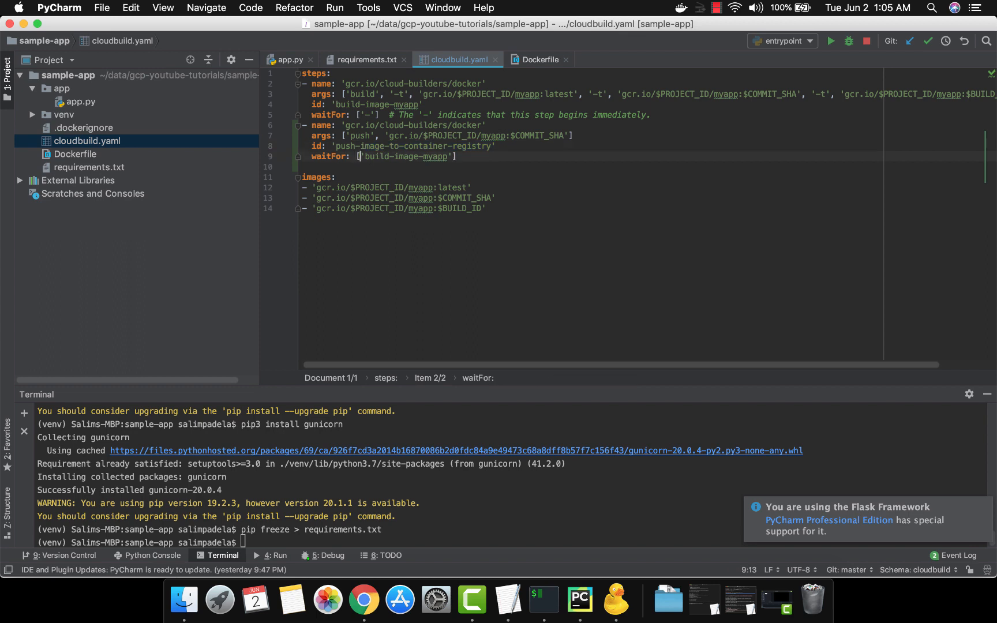
key(Right)
key(shift+Right)
key(shift+Right)
key(shift+Right)
key(shift+Right)
key(shift+Right)
key(shift+Right)
key(shift+Right)
key(shift+Right)
key(shift+Right)
key(shift+Right)
key(shift+Right)
key(shift+Right)
key(shift+Right)
key(shift+Right)
key(shift+Right)
key(shift+Right)
key(shift+Right)
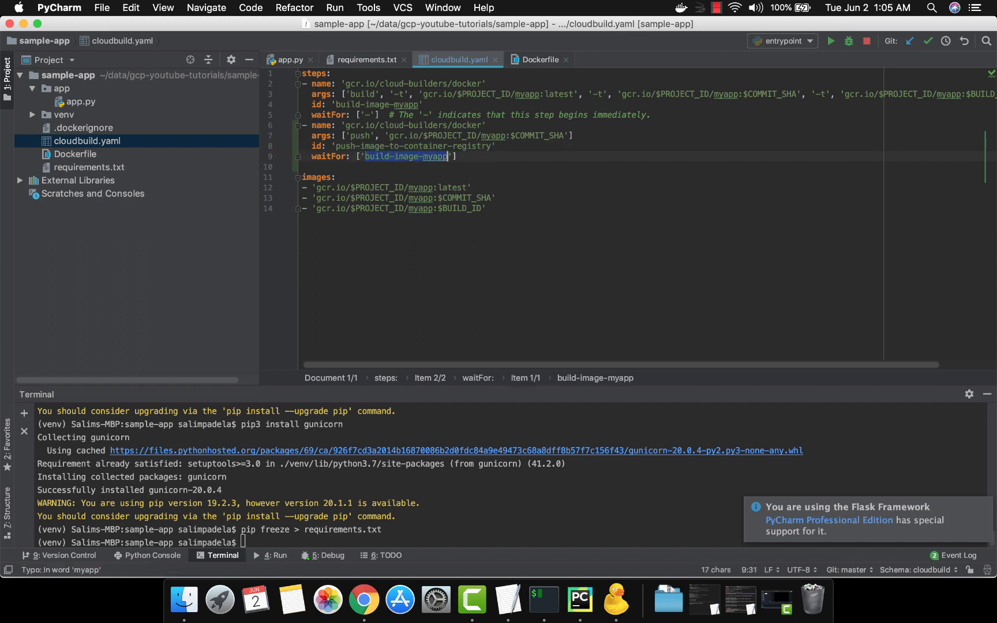
key(Up)
key(Up)
key(Up)
key(Up)
key(Up)
key(shift+Home)
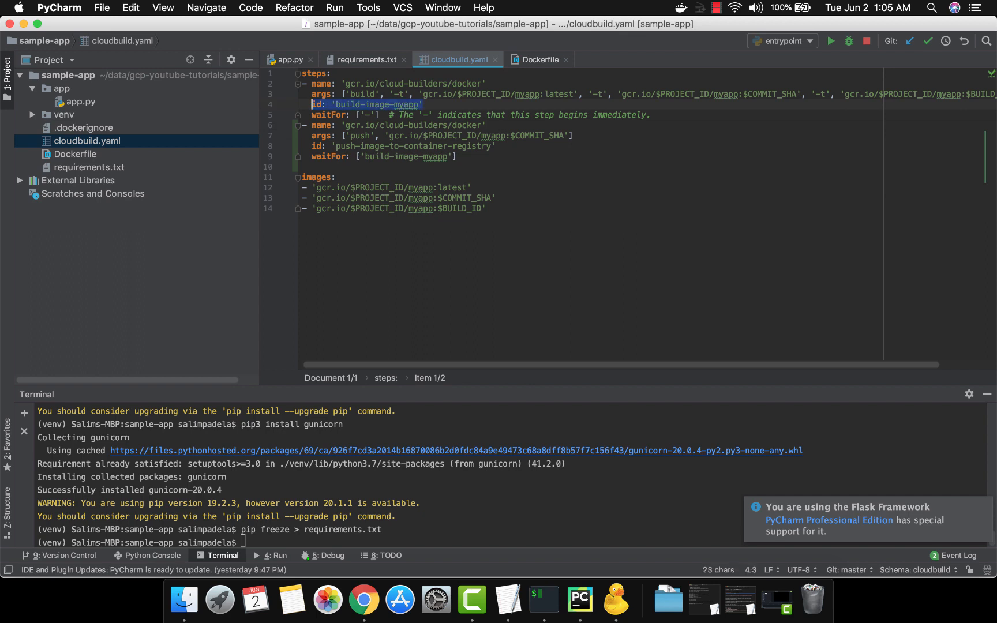
Step: Remove the blank line between the push step and the images section of cloudbuild.yaml
key(Down)
key(Down)
key(Down)
key(Down)
key(Down)
key(Down)
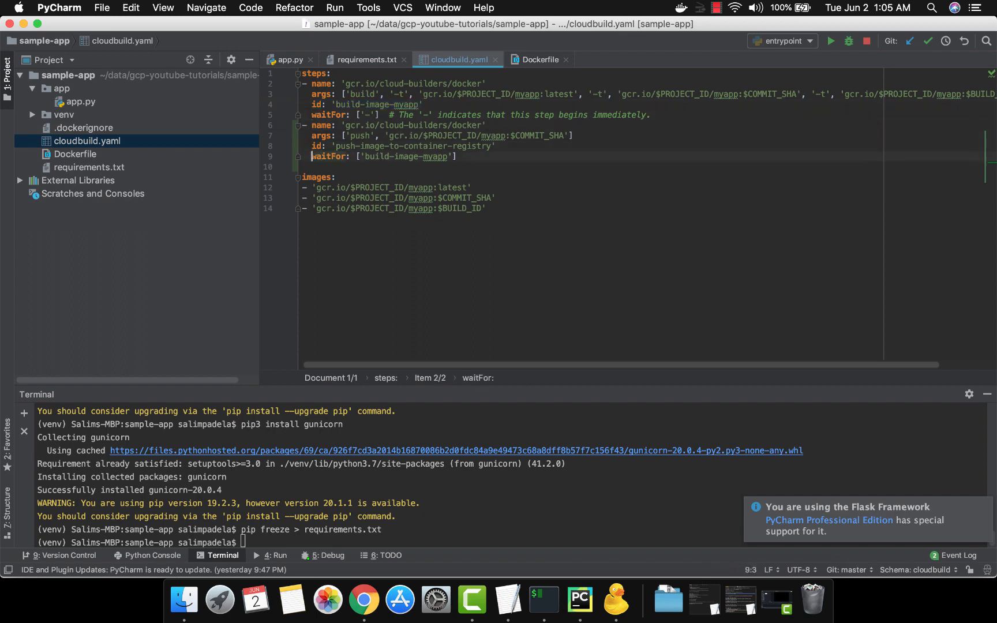
key(BackSpace)
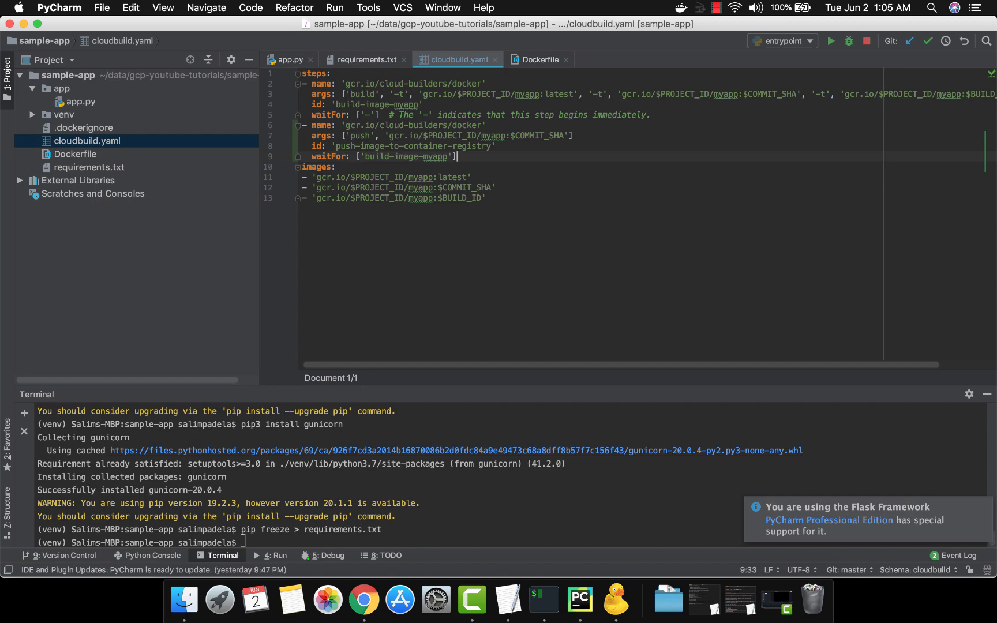
Step: Copy the gcloud deploy-to-cloud-run step from TextEdit's cloudbuildyaml document and insert it below the push step in PyCharm's cloudbuild.yaml
key(super+Tab)
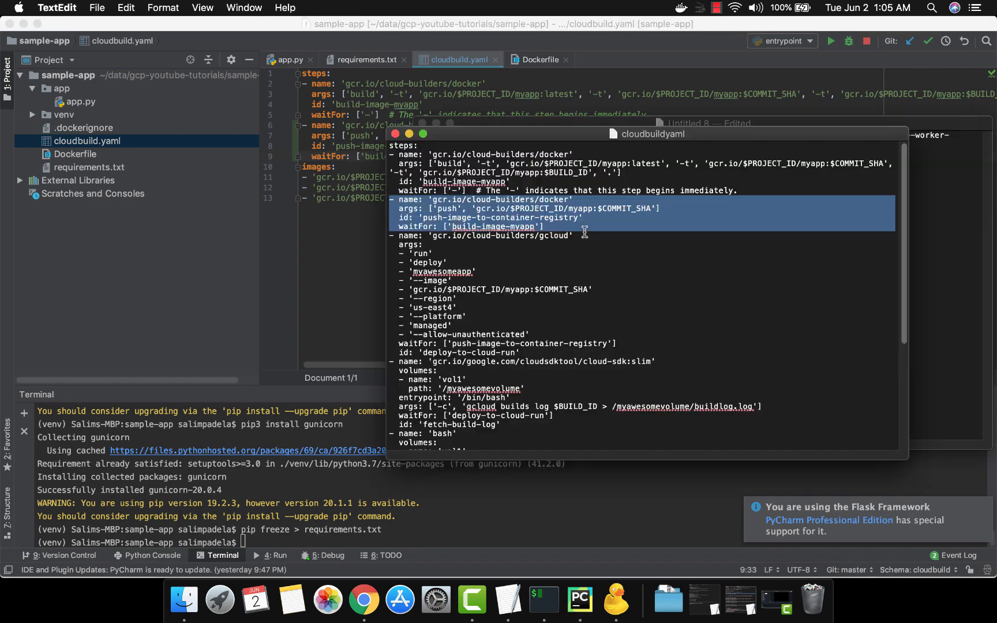
click(391, 236)
drag(391, 235, 391, 361)
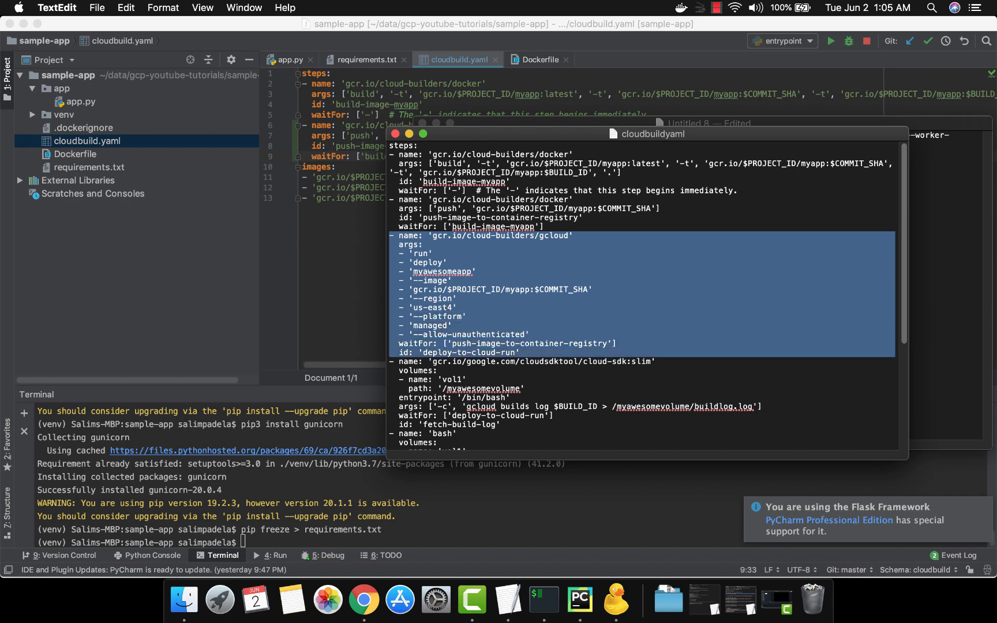
key(super+c)
key(super+Tab)
key(Return)
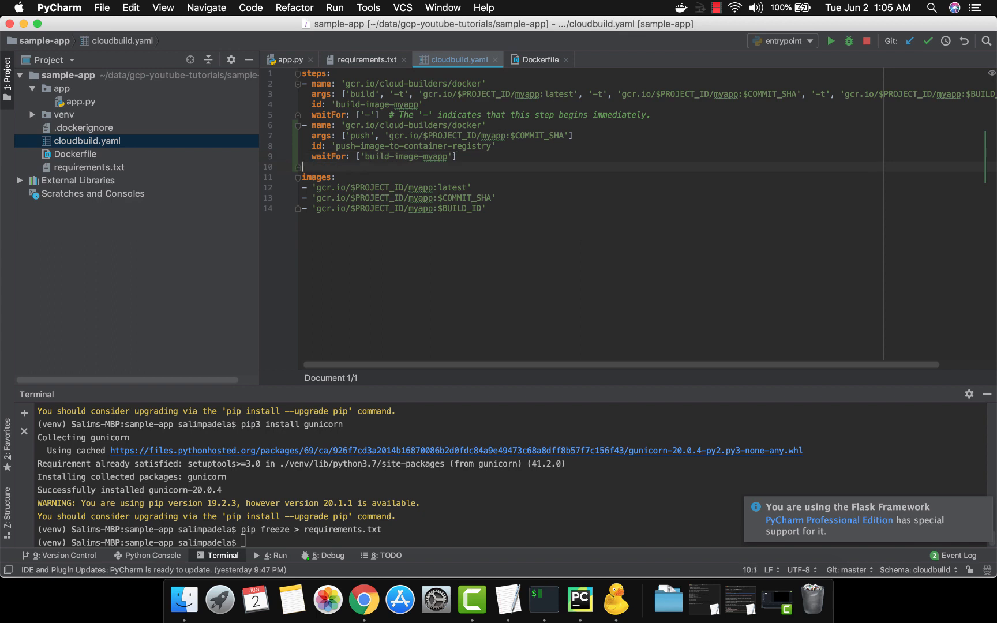
key(super+v)
Step: Examine the builder image path in the deploy step's name in cloudbuild.yaml, highlighting the gcloud part
key(Up)
key(Up)
key(Up)
key(Up)
key(Up)
key(Up)
key(Up)
key(Up)
key(Up)
key(Up)
key(Up)
key(Up)
key(Up)
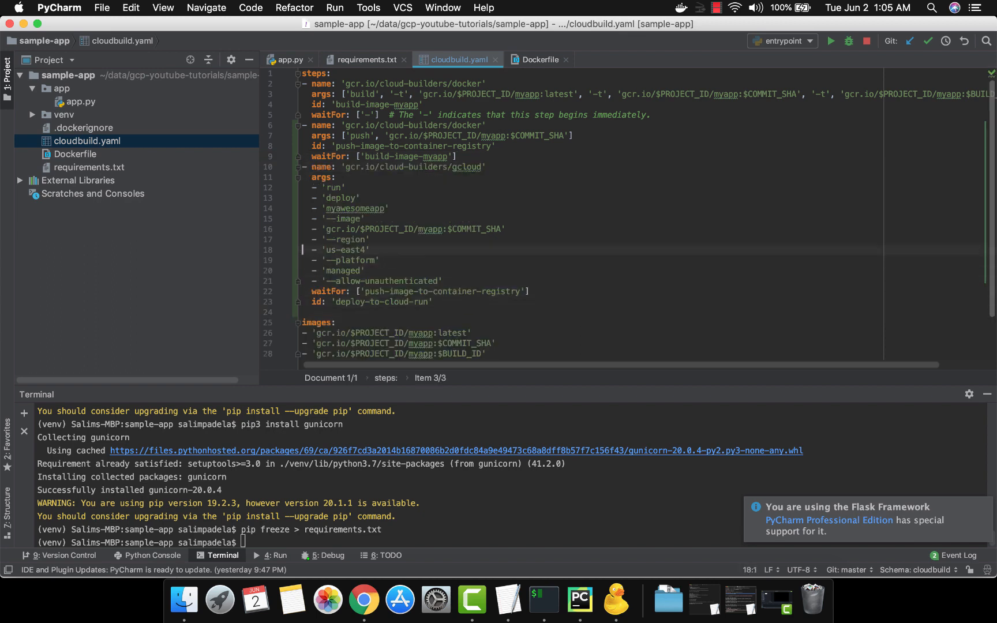
key(alt+Right)
key(alt+Right)
key(Right)
key(Right)
key(Right)
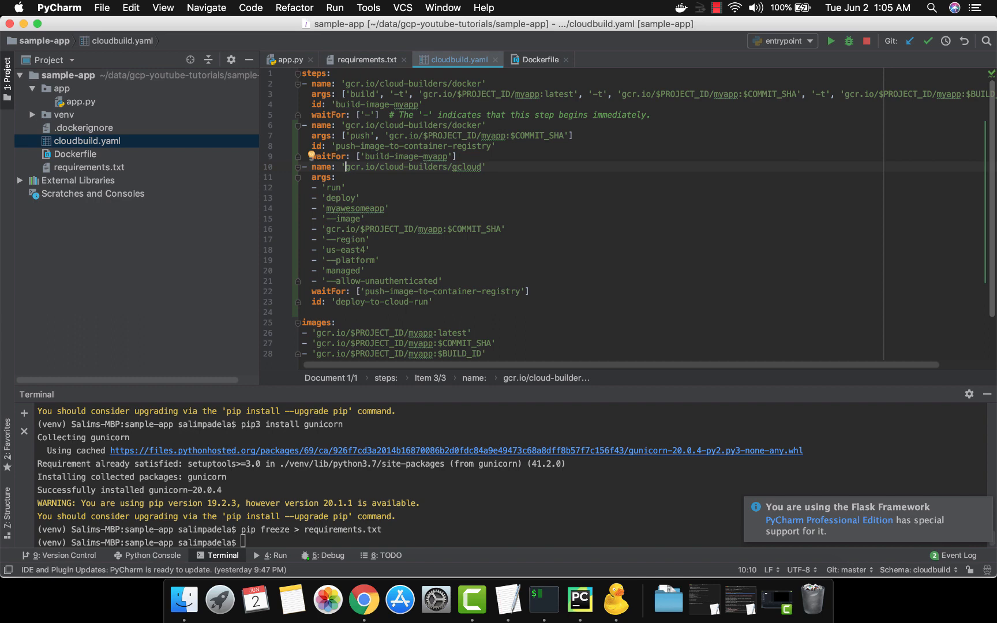
key(super+Right)
key(Left)
key(alt+shift+Left)
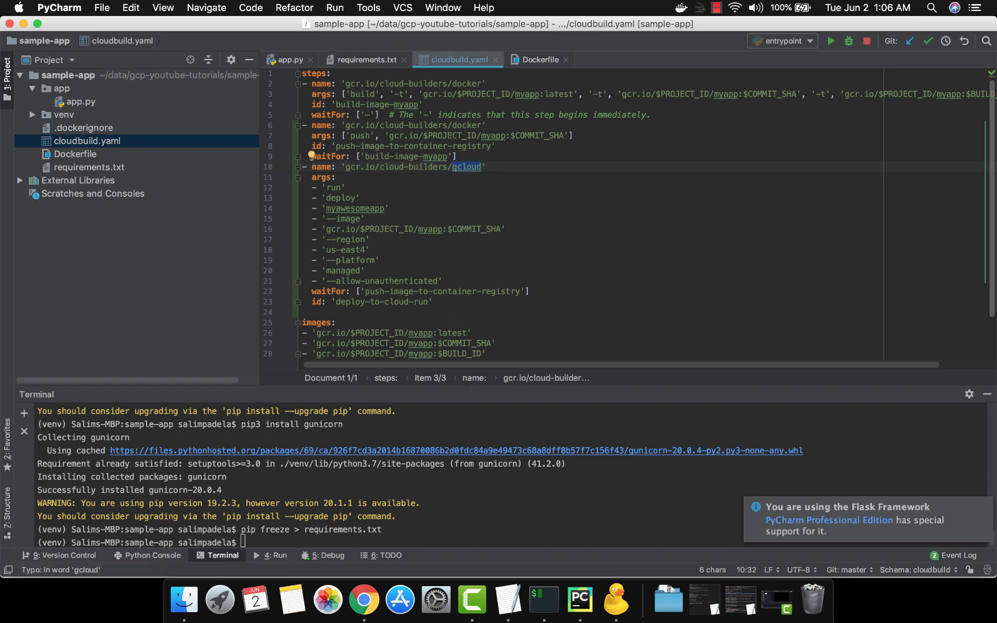
key(alt+Left)
key(alt+Left)
key(alt+Left)
key(alt+Right)
key(alt+Right)
key(alt+Right)
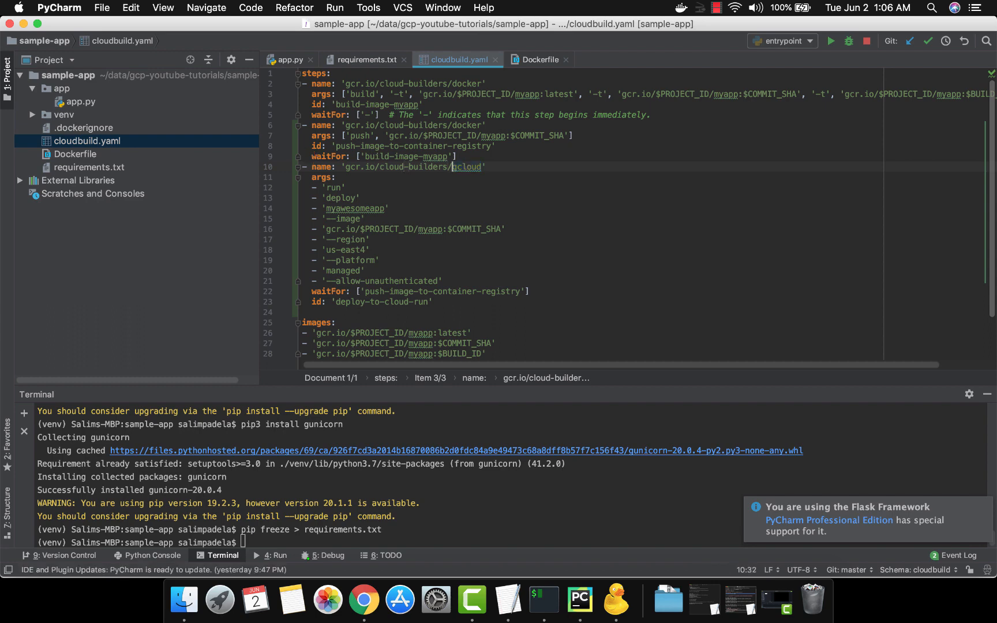
key(alt+shift+Right)
Step: Examine the deploy step's args from 'run' and 'deploy' through the service name to the --image registry path
key(Down)
key(Down)
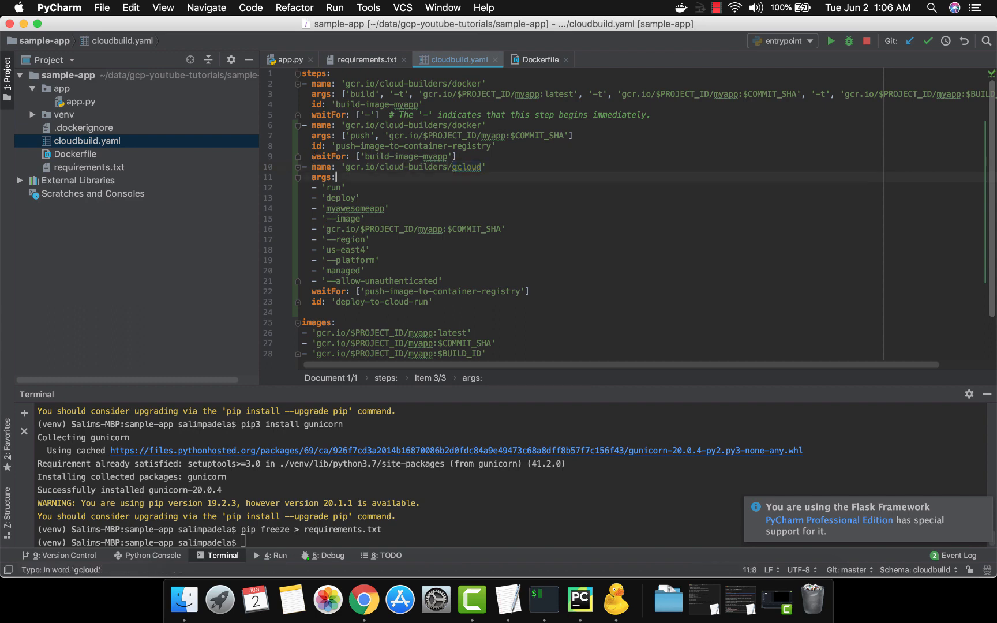
key(Left)
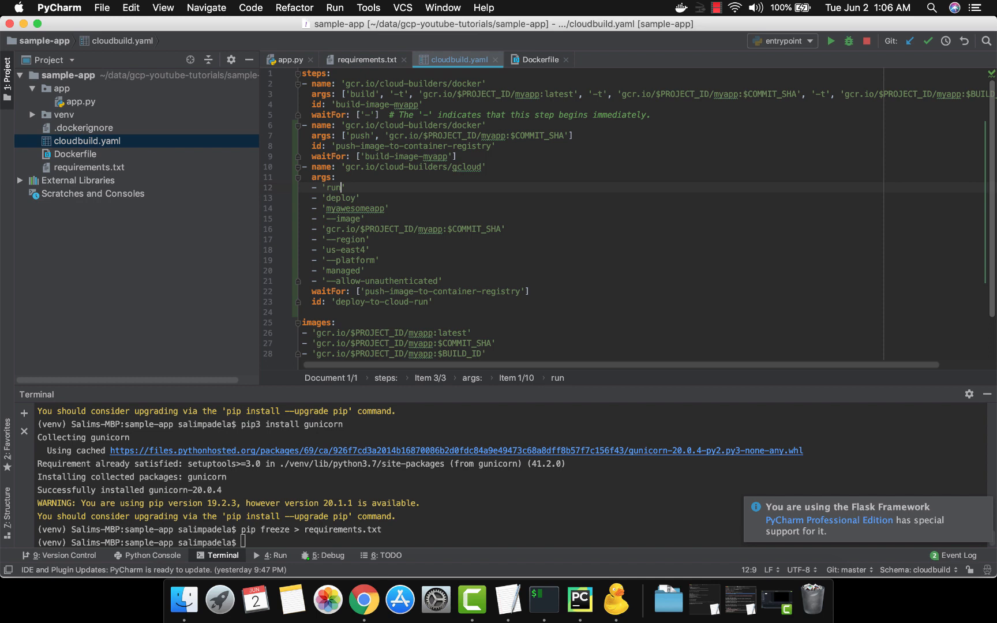
key(Up)
key(Up)
key(super+Right)
key(Left)
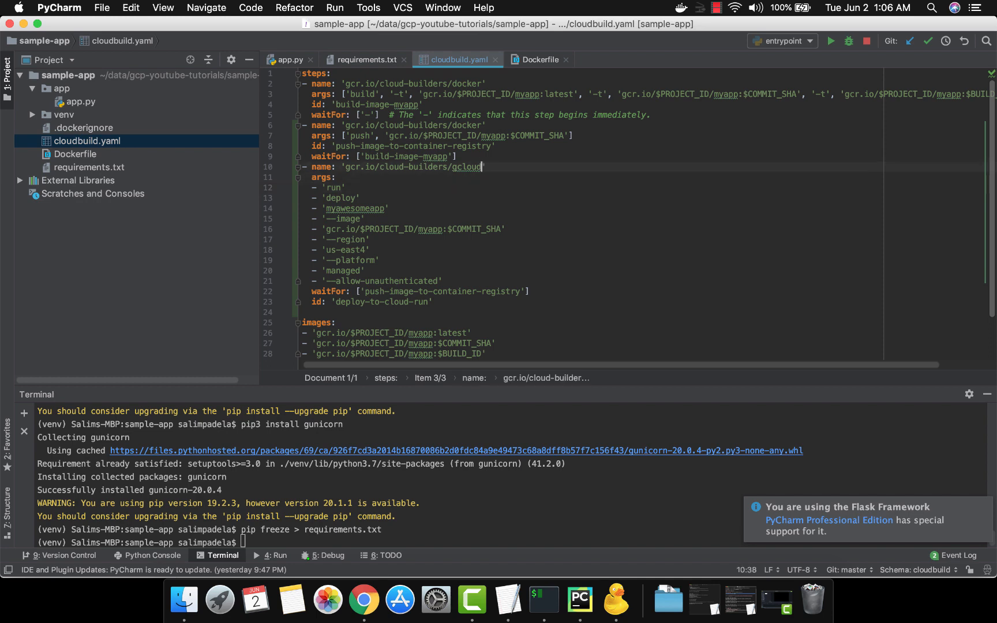
key(Down)
key(Down)
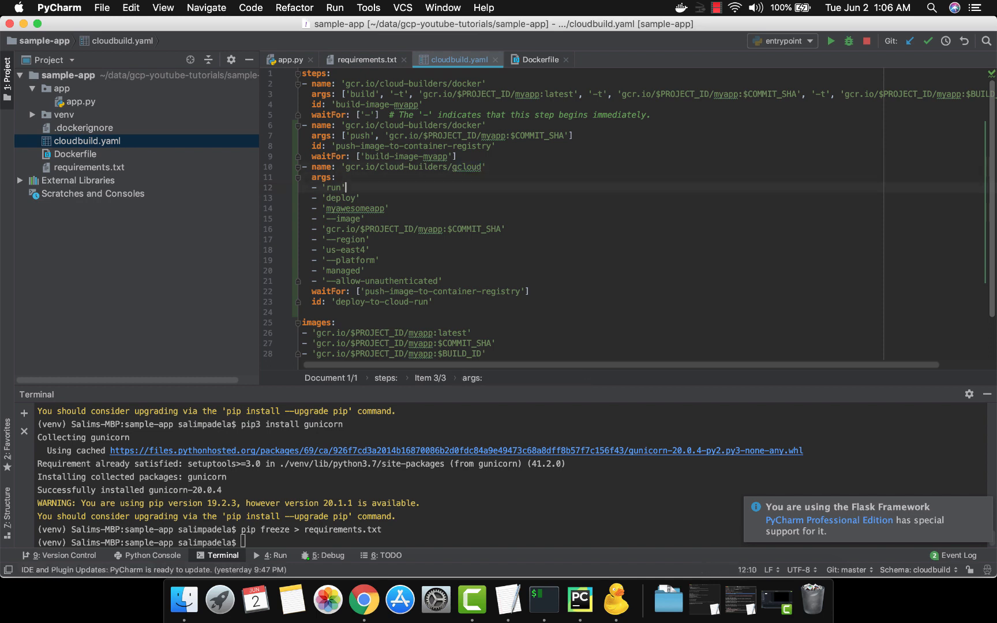
key(Down)
key(Down)
key(Left)
key(alt+shift+Left)
key(Down)
key(Down)
key(Right)
key(Right)
key(Right)
key(Right)
key(Right)
key(Right)
key(Right)
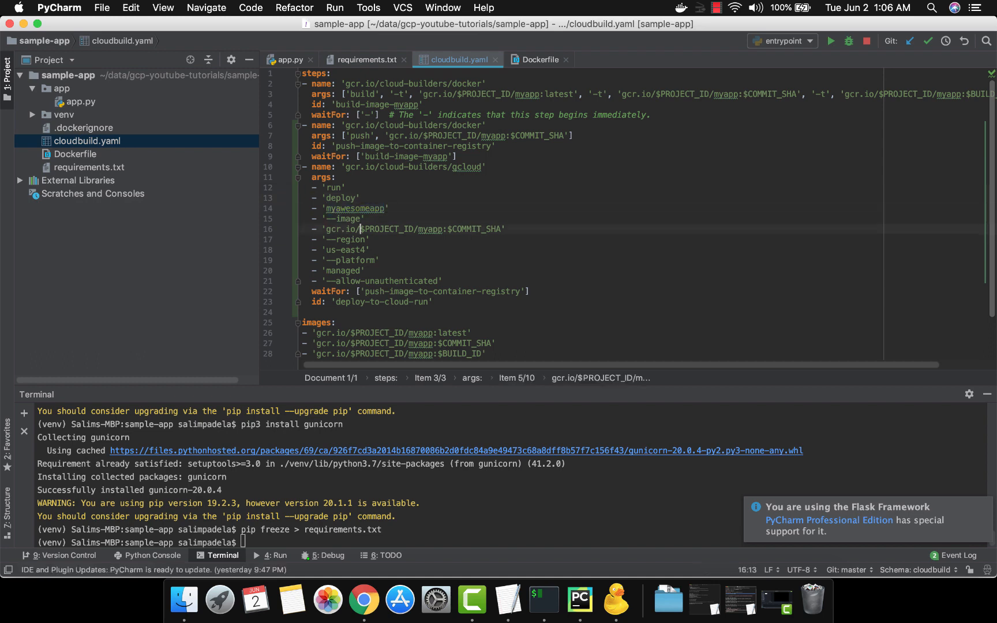
Step: Compare the deploy step's image path with the push step, and highlight the us-east4 value under --region
key(Up)
key(Up)
key(Up)
key(Up)
key(Up)
key(Up)
key(Up)
key(Up)
key(Up)
key(Up)
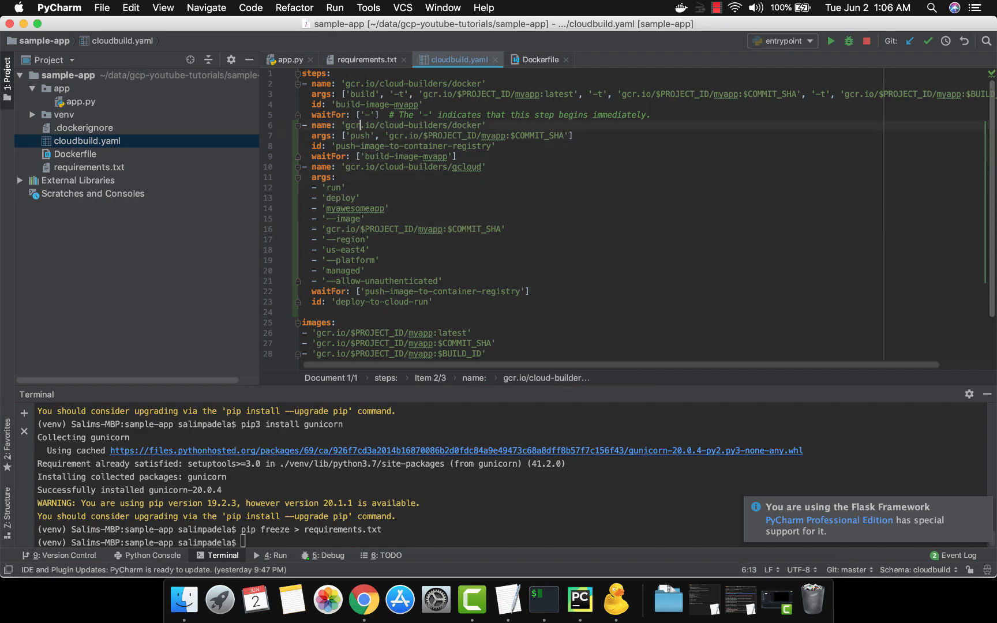
key(Down)
key(Down)
key(Down)
key(Down)
key(Down)
key(Down)
key(Down)
key(Down)
key(Down)
key(Down)
key(Down)
key(Down)
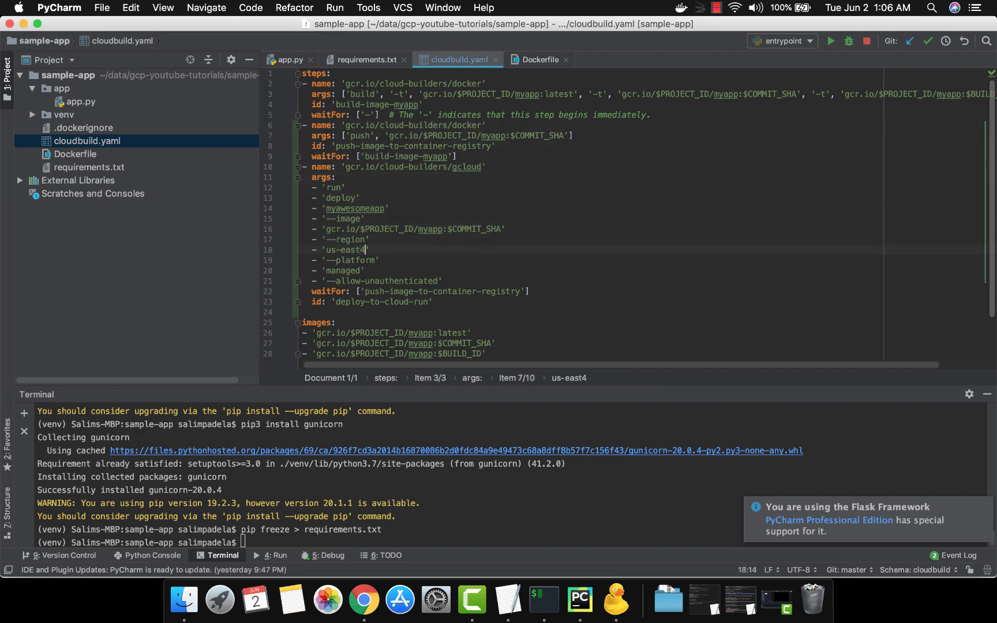
key(alt+shift+Left)
key(alt+shift+Left)
key(alt+shift+Left)
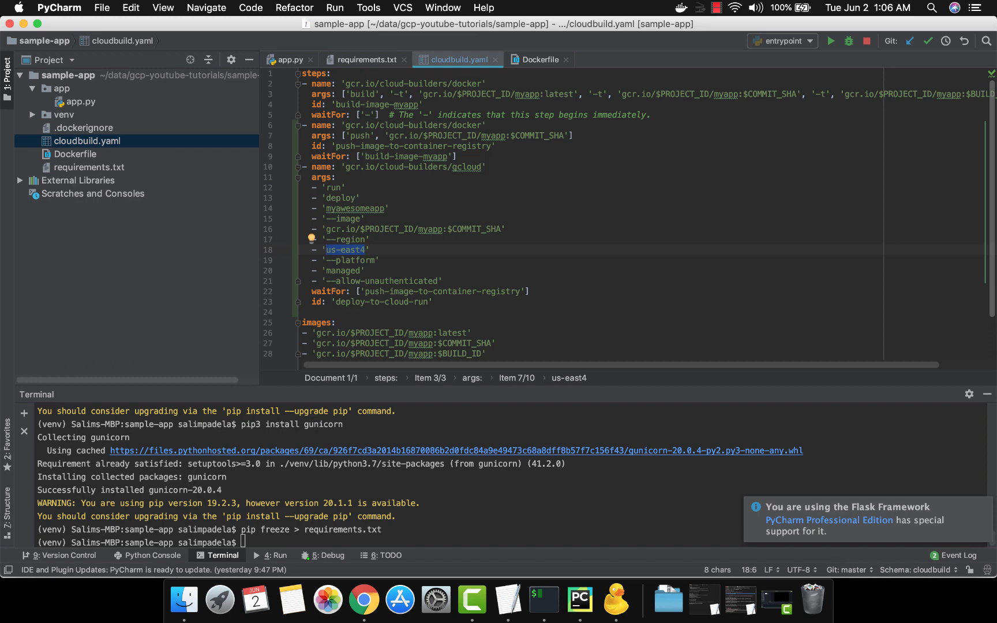
Step: Examine the deploy step's --platform and managed arguments, and highlight the --allow-unauthenticated flag
key(Down)
key(Down)
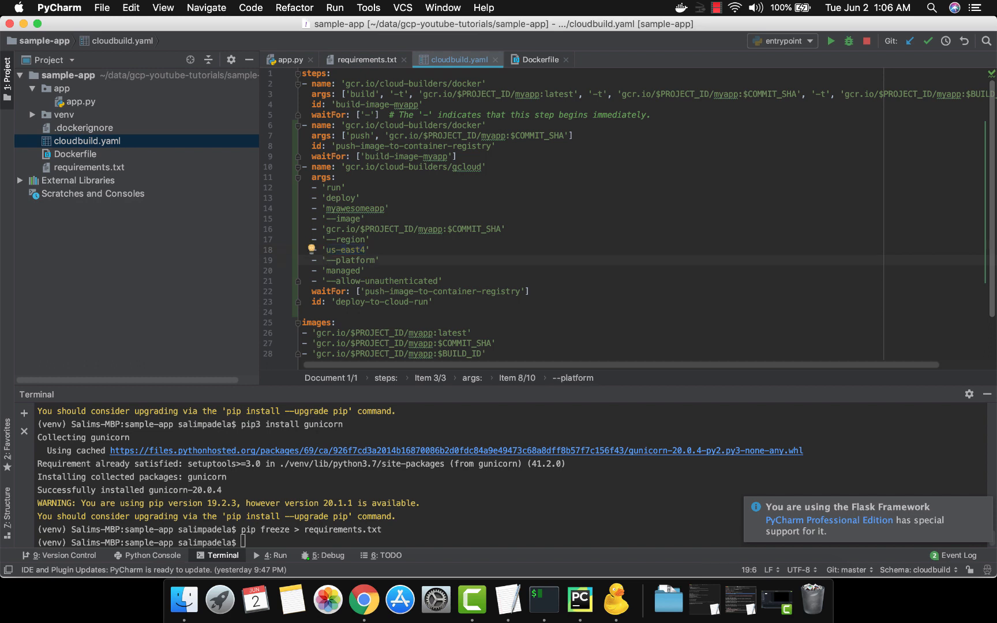
key(Down)
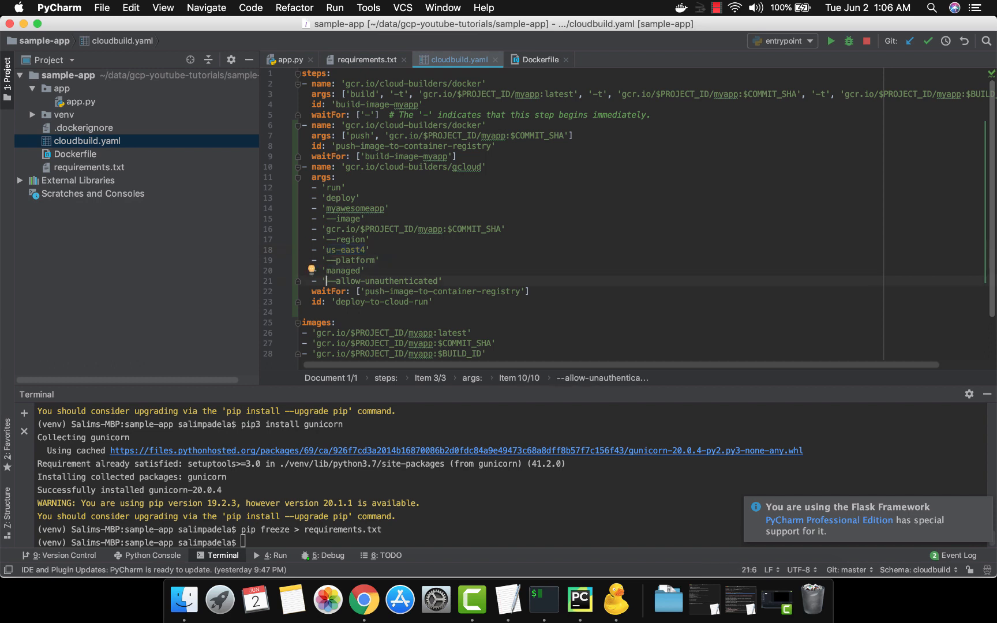
key(alt+shift+Right)
key(alt+shift+Right)
key(alt+shift+Right)
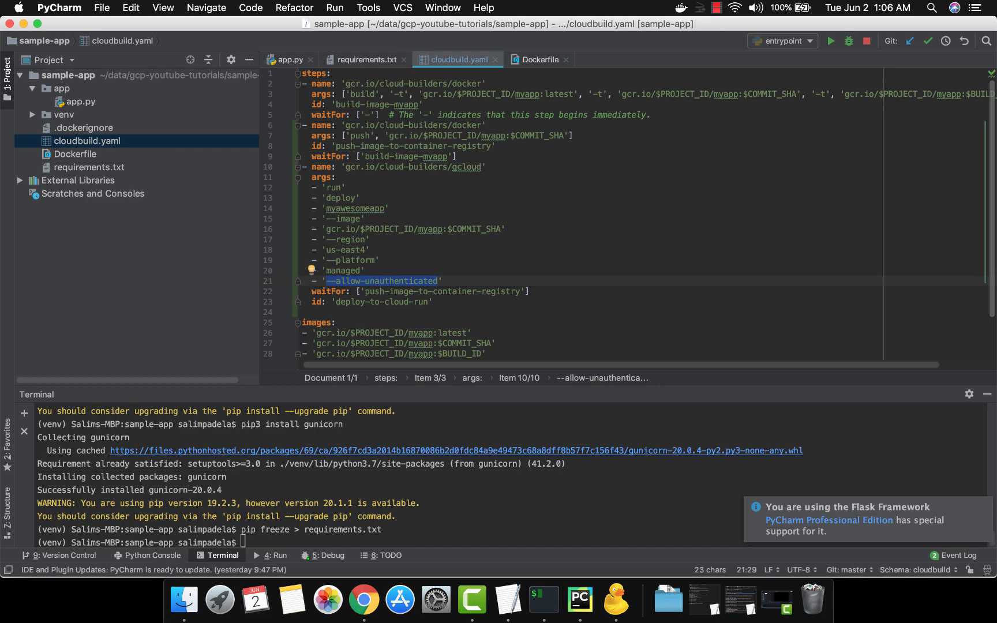
key(Right)
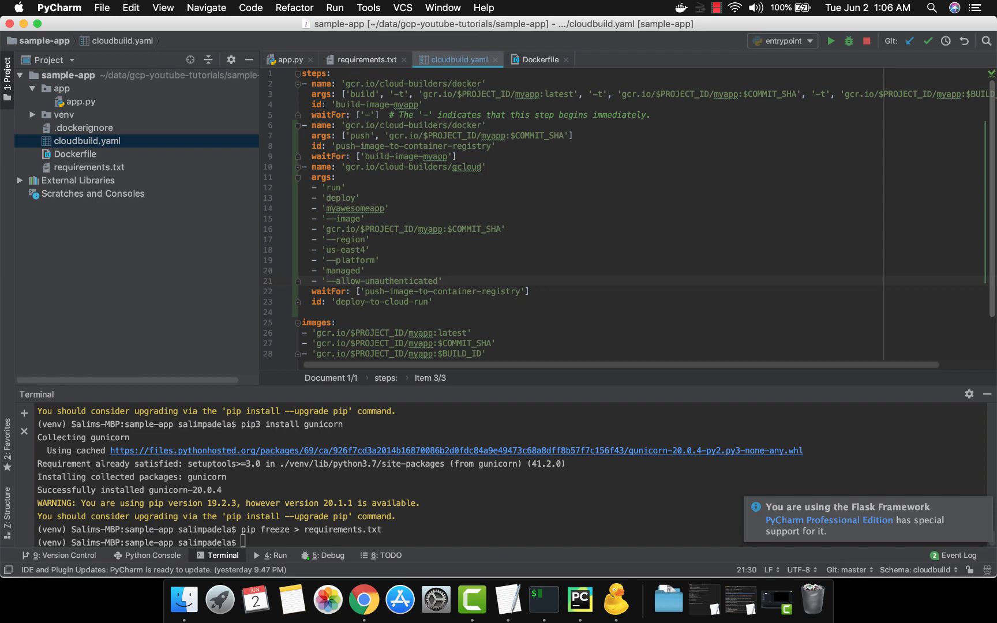
Step: Compare the deploy step's waitFor value with the id of the push step
key(Down)
key(alt+Left)
key(alt+Left)
key(alt+Left)
key(alt+Left)
key(alt+Left)
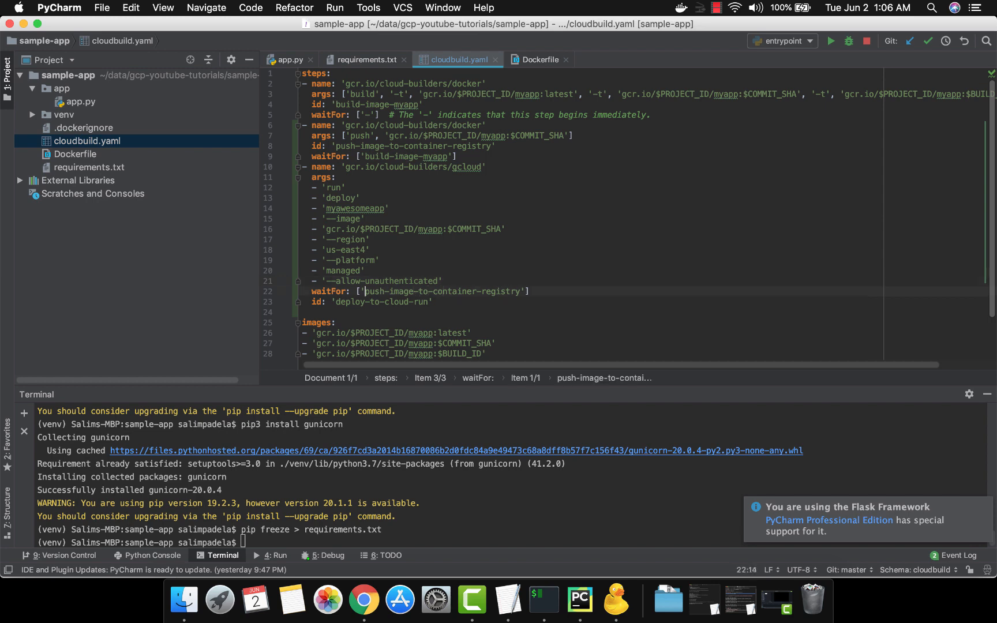
key(alt+shift+Right)
key(alt+shift+Right)
key(alt+shift+Right)
key(alt+shift+Right)
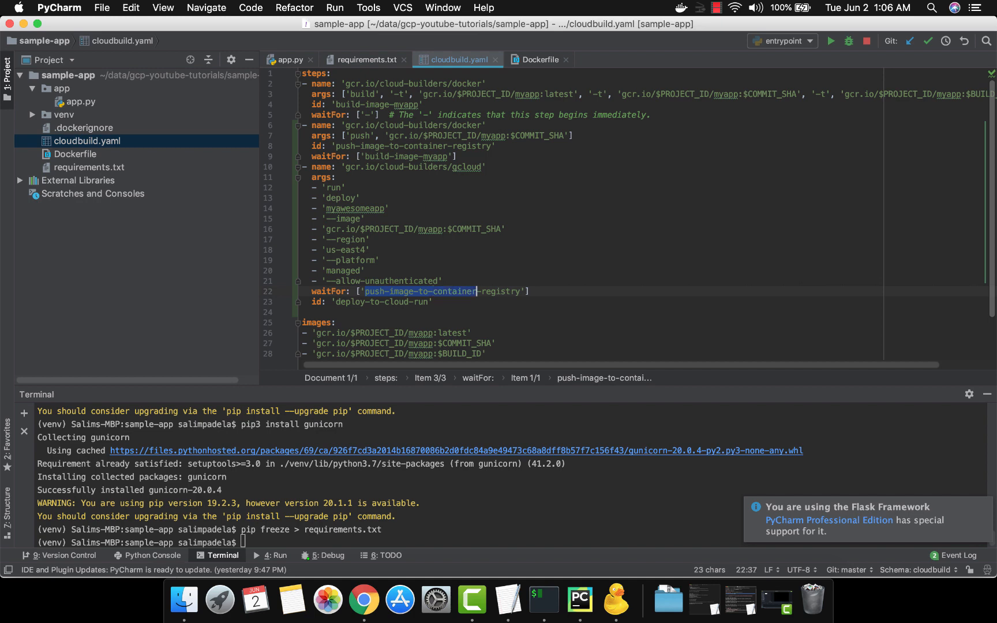
key(alt+shift+Right)
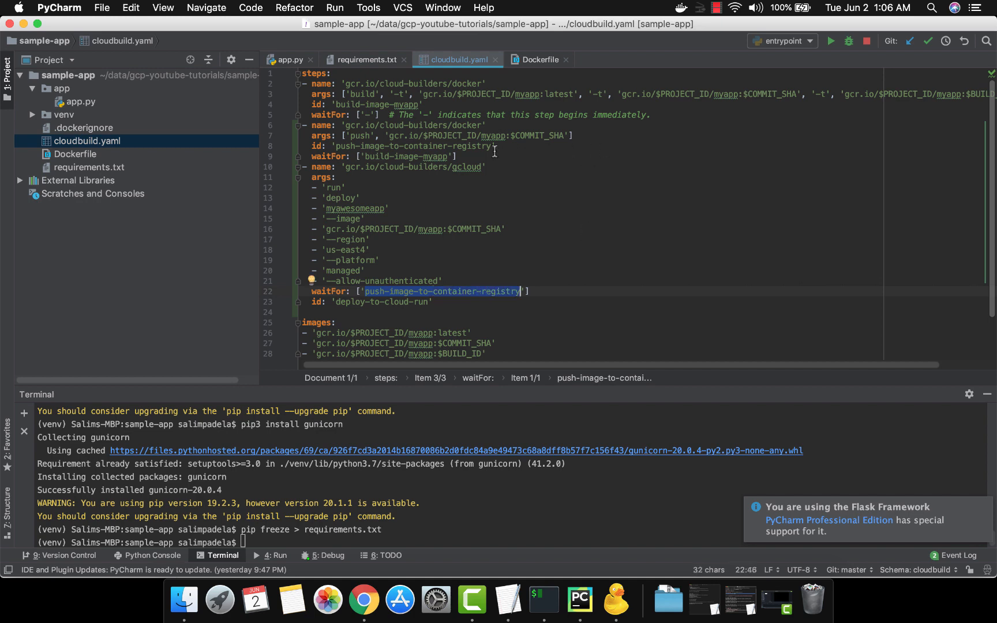
triple_click(483, 147)
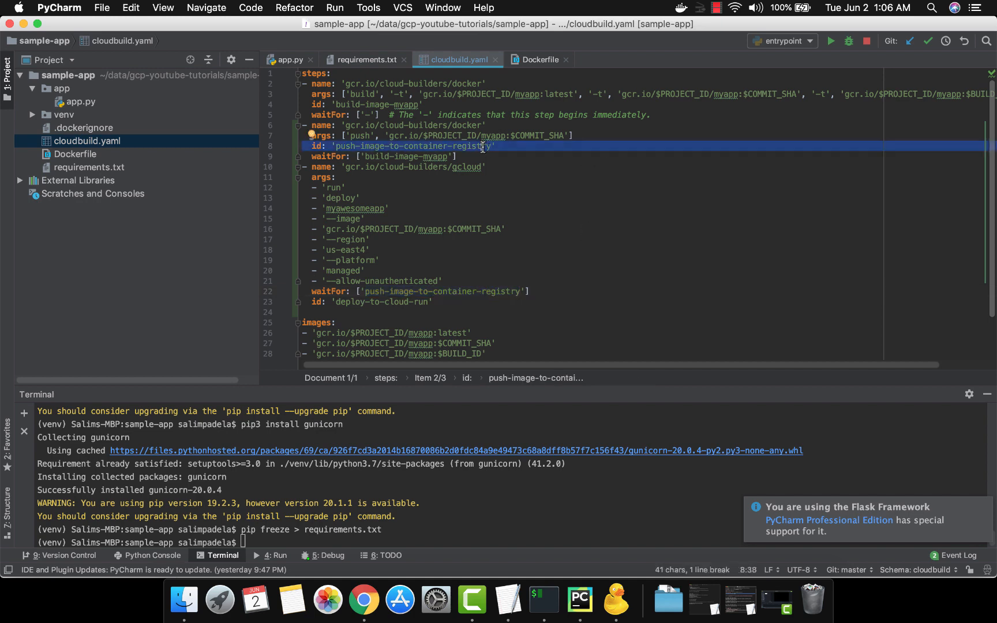
Step: Check the deploy step's id and remove the blank line between it and the images section of cloudbuild.yaml
click(352, 301)
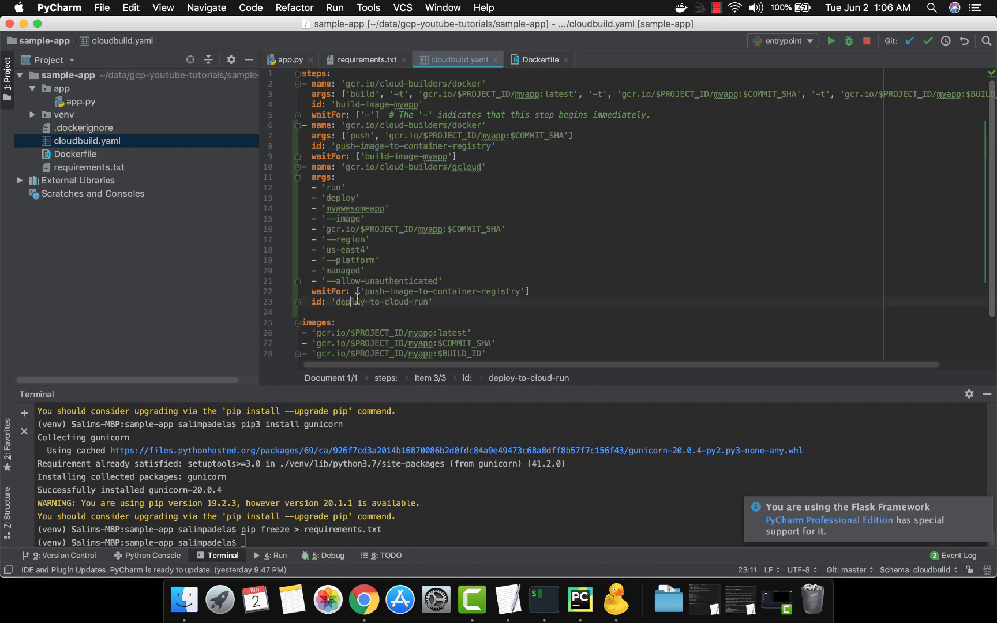
key(alt+Left)
key(alt+shift+Right)
key(alt+shift+Right)
key(alt+shift+Right)
key(alt+shift+Right)
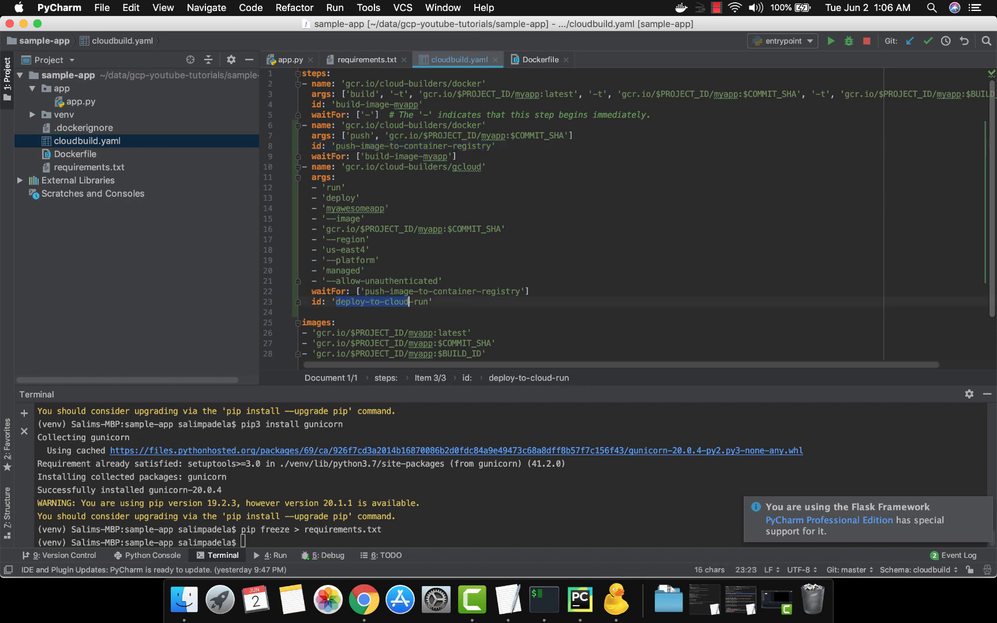
key(alt+shift+Right)
key(Down)
key(BackSpace)
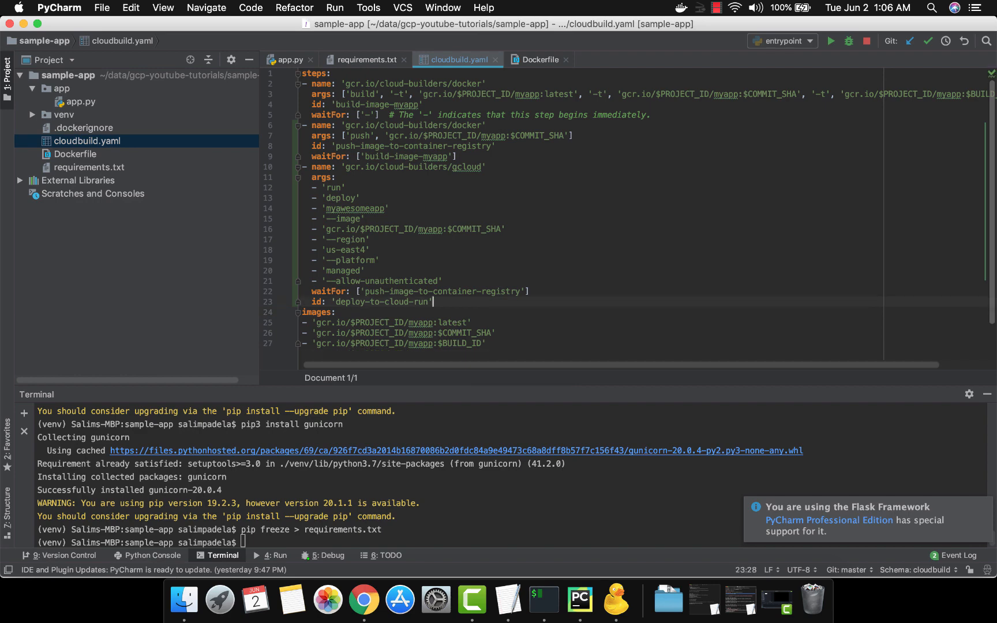
Step: Review the ids of the build, push and deploy steps in order
click(354, 104)
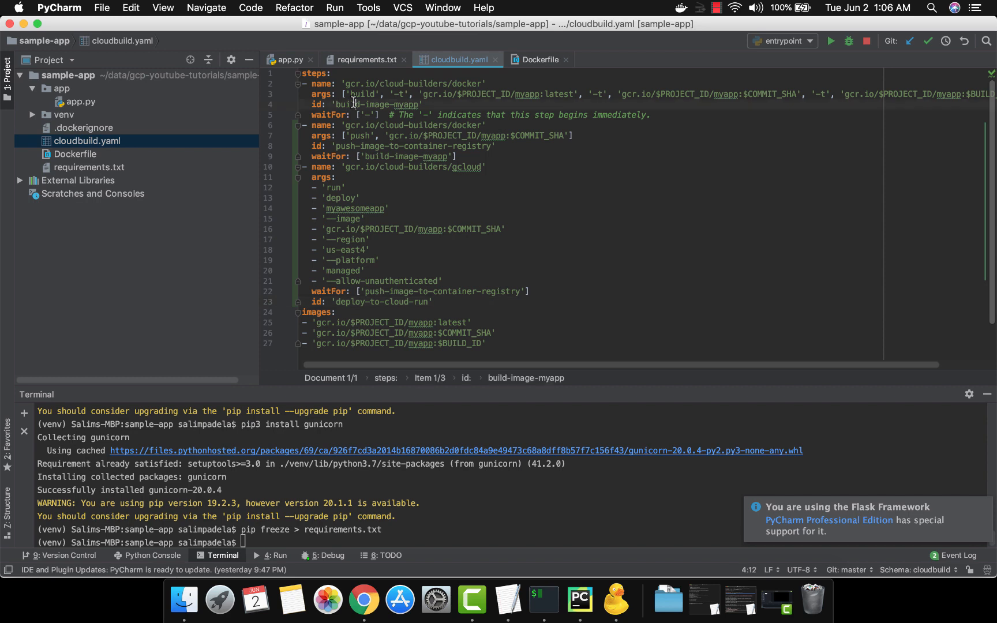
click(346, 145)
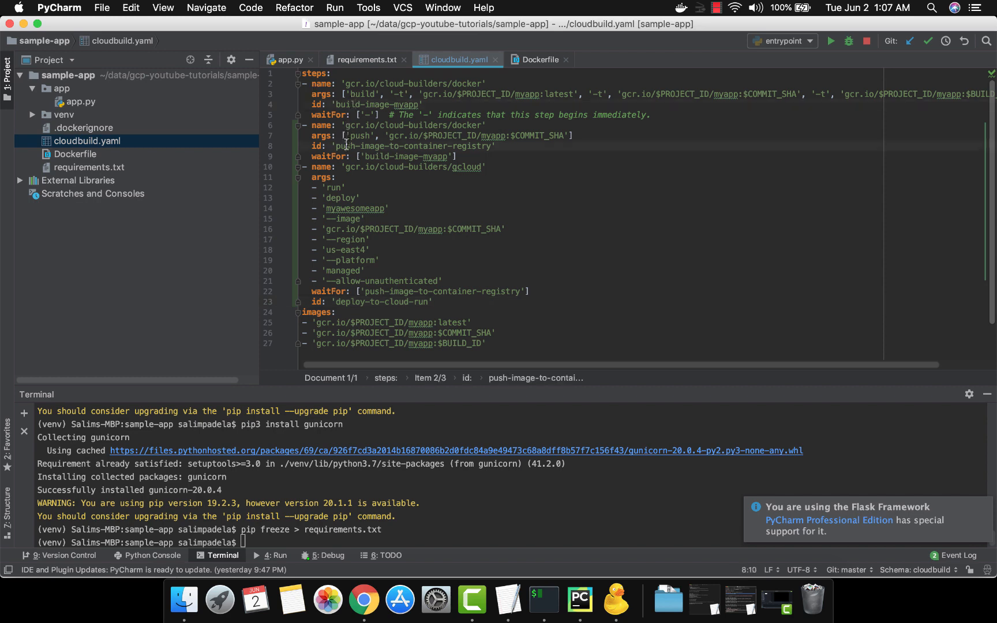
click(428, 145)
click(353, 302)
click(389, 301)
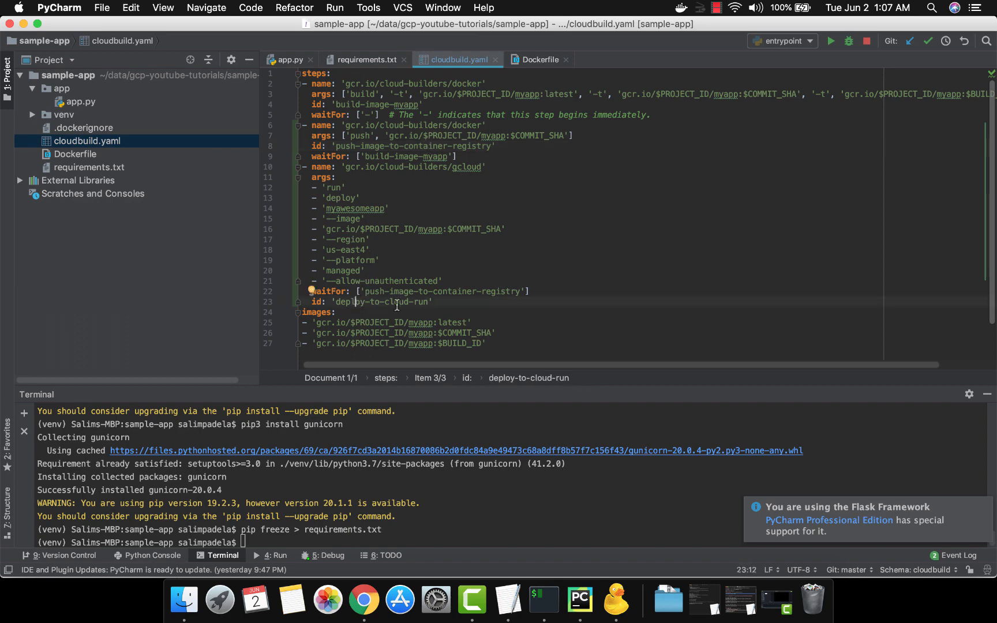
Step: Switch to iTerm2, check the repository's git status and stage cloudbuild.yaml
key(super+Tab)
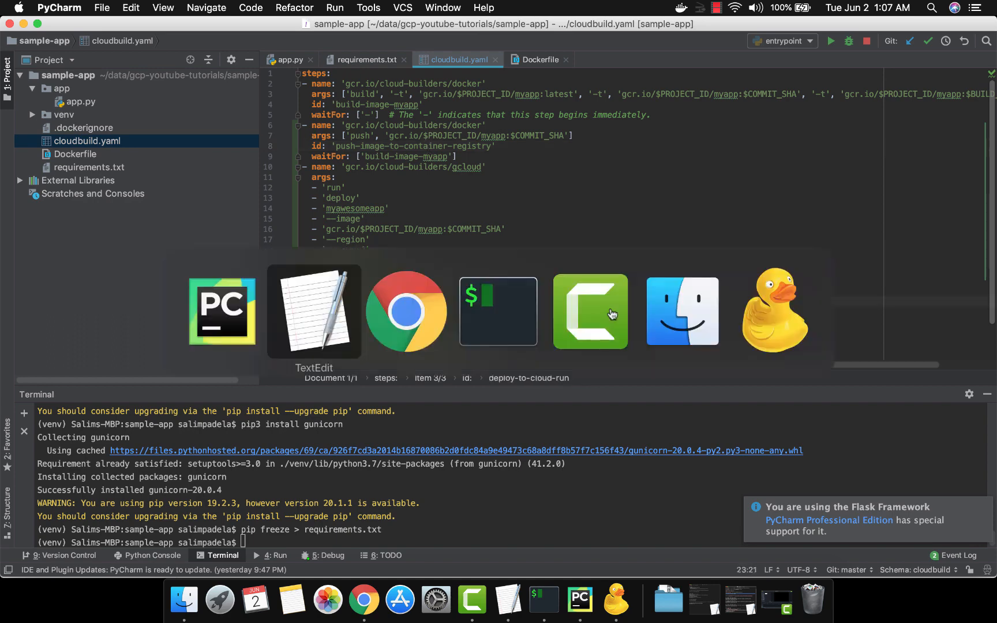
key(super+Tab)
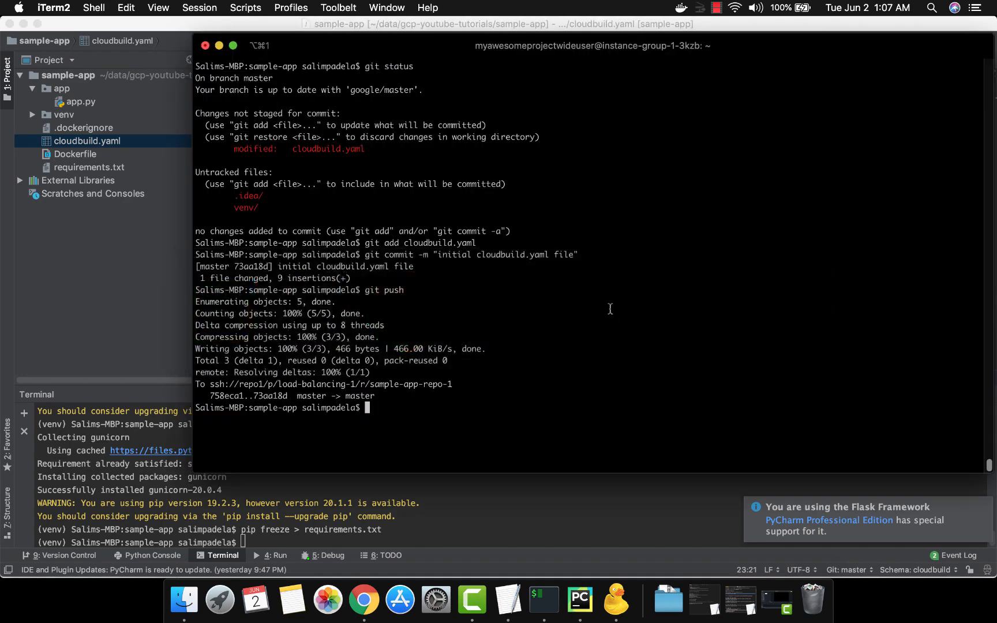
text(git status)
key(Return)
text(git add cloudbuild.yaml)
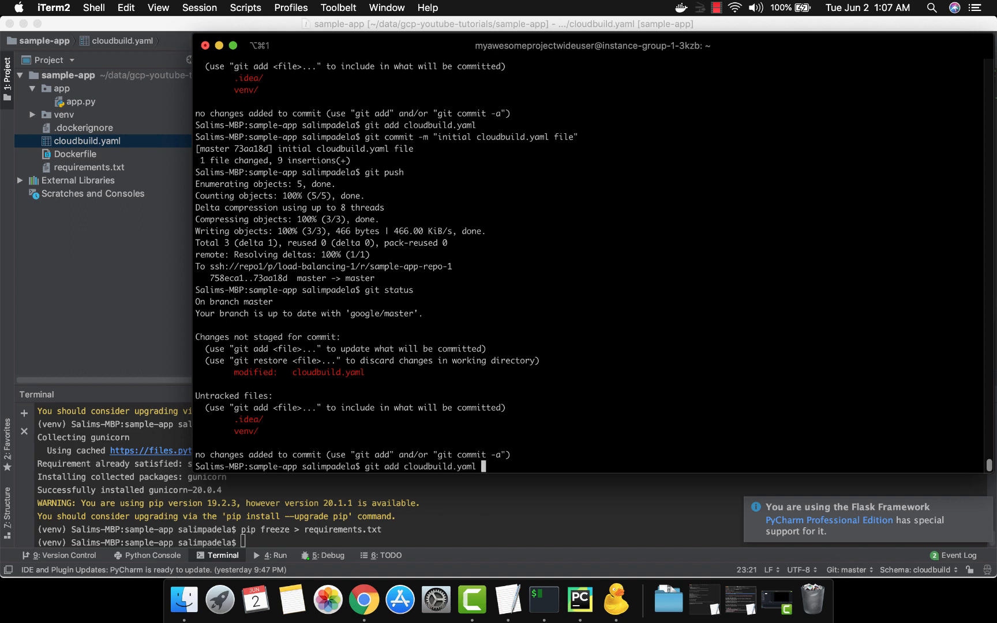
key(Return)
Step: Commit the staged cloudbuild.yaml with the message "cloud run"
text(g)
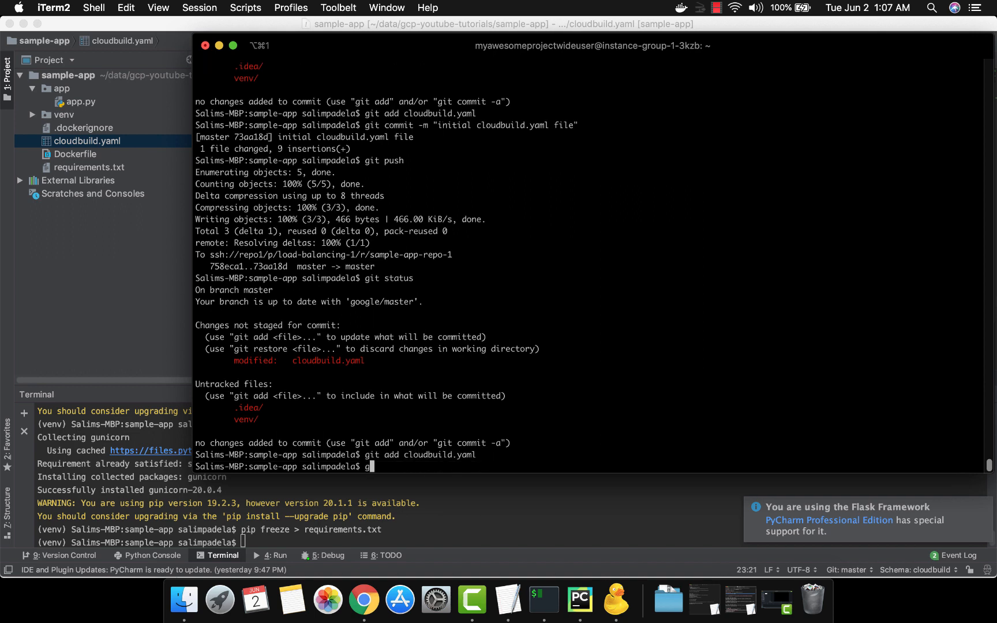
text(it commit -m "cloud run)
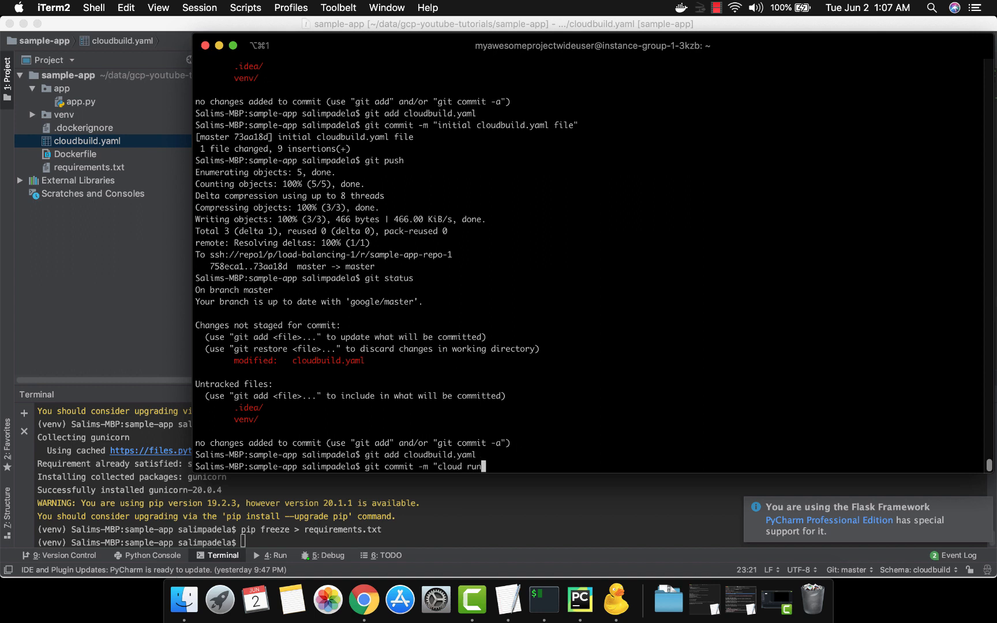
text(")
key(Return)
Step: Push the new commit to the remote repository with git push
text(git us)
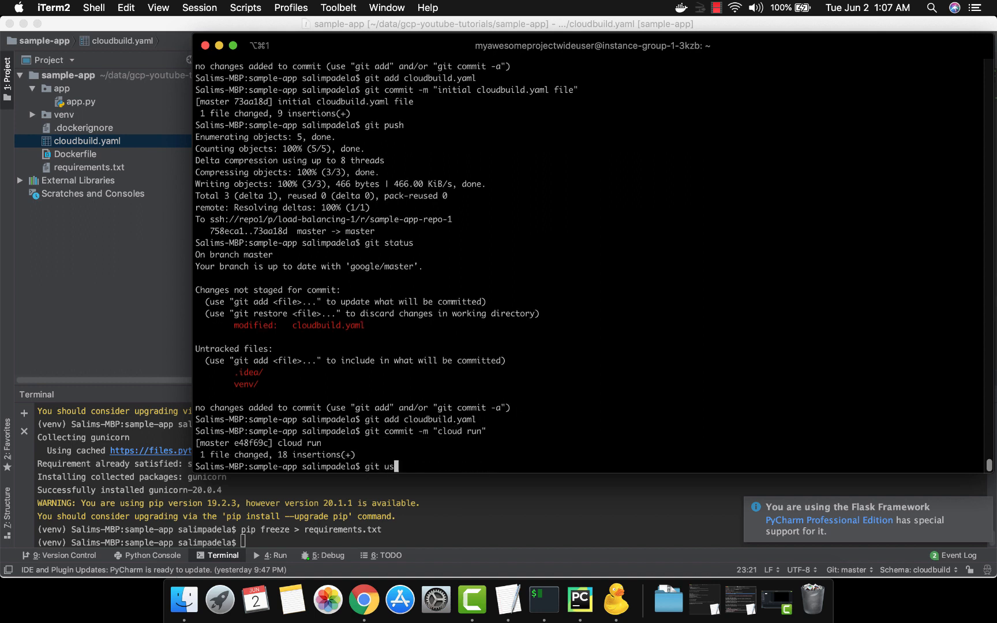
key(BackSpace)
key(BackSpace)
text(push)
key(Return)
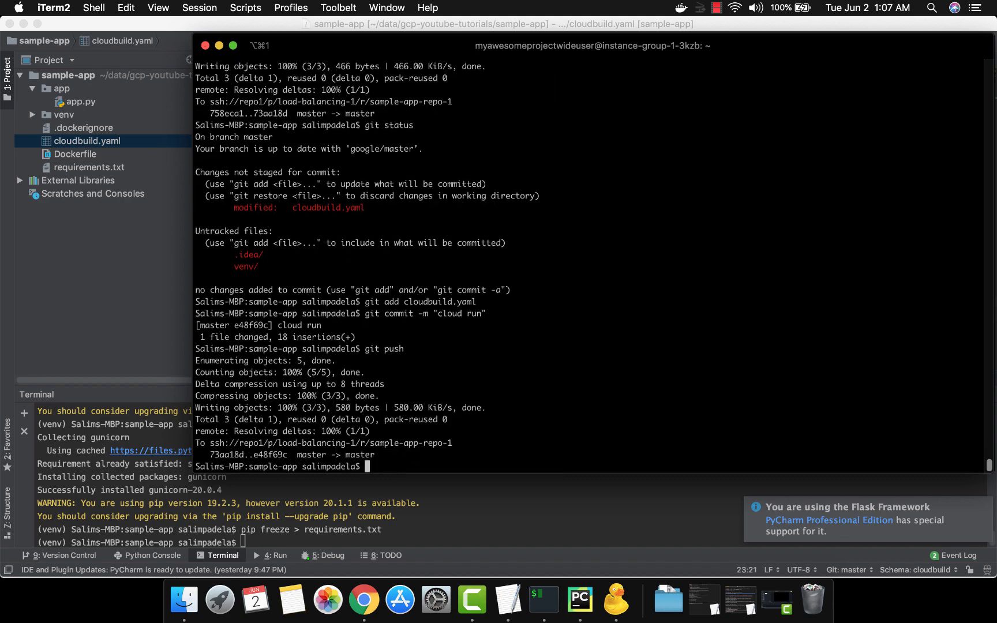
Step: Switch to Chrome and bring up the Cloud Build page with the build details
key(super+Tab)
key(super+Tab)
key(super+Tab)
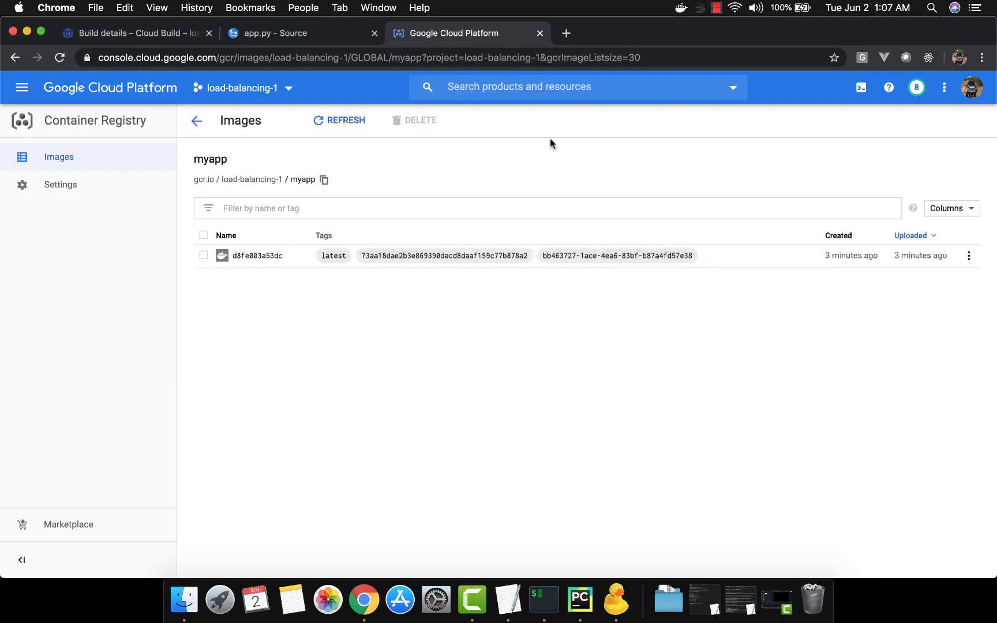
click(153, 39)
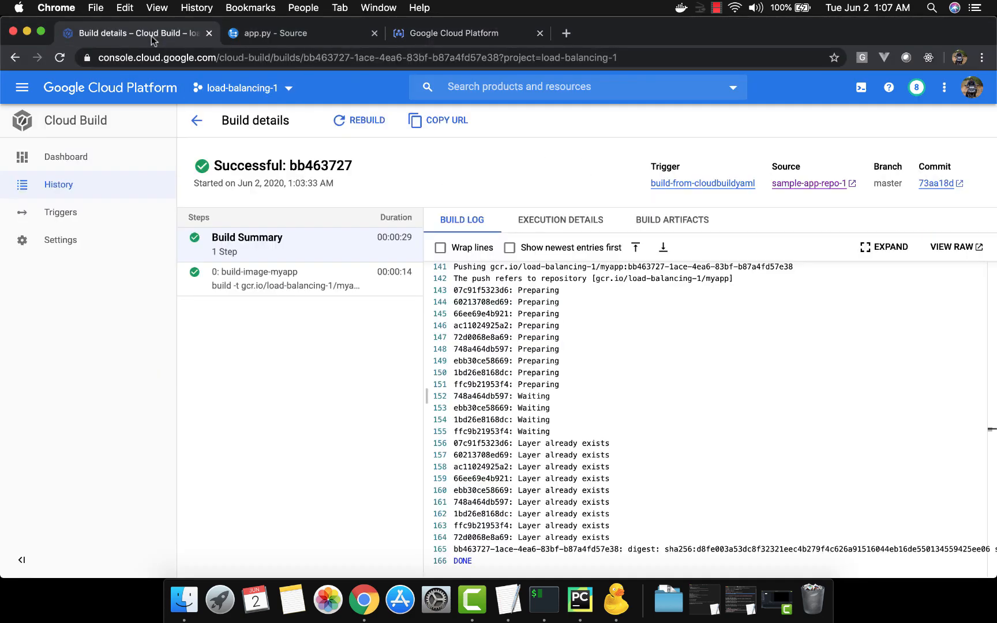
Step: Open the Cloud Run services page of the load-balancing-1 project in a new browser tab and view it
click(22, 87)
scroll(81, 323, down, 5)
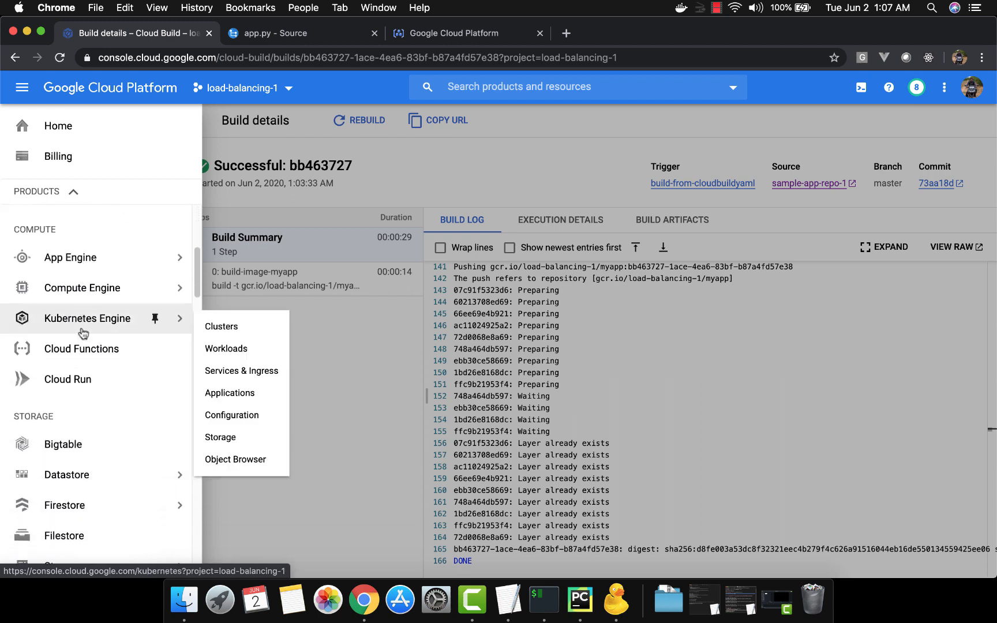
right_click(71, 381)
click(83, 384)
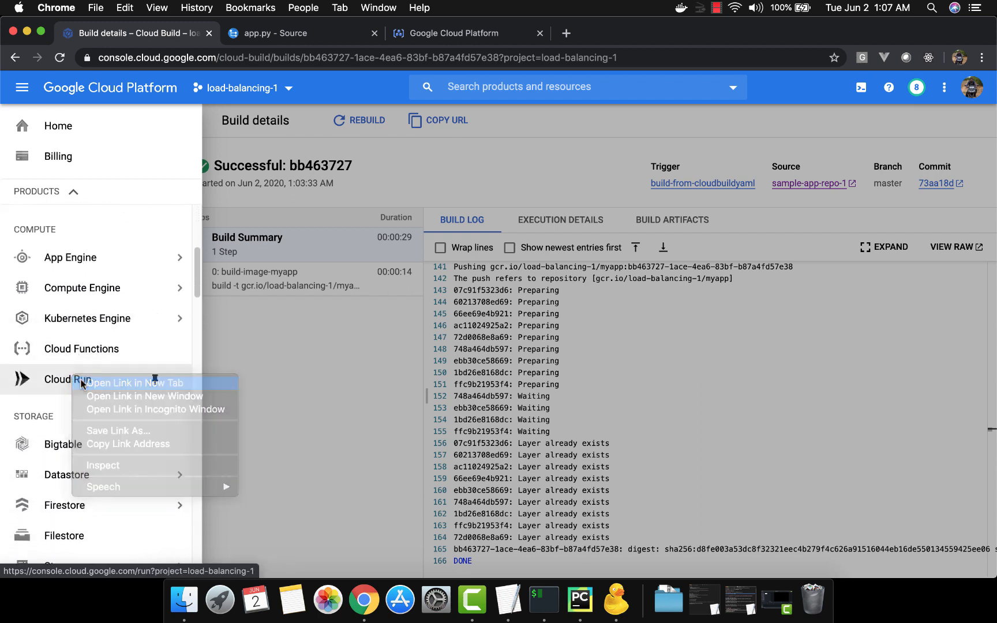
click(602, 34)
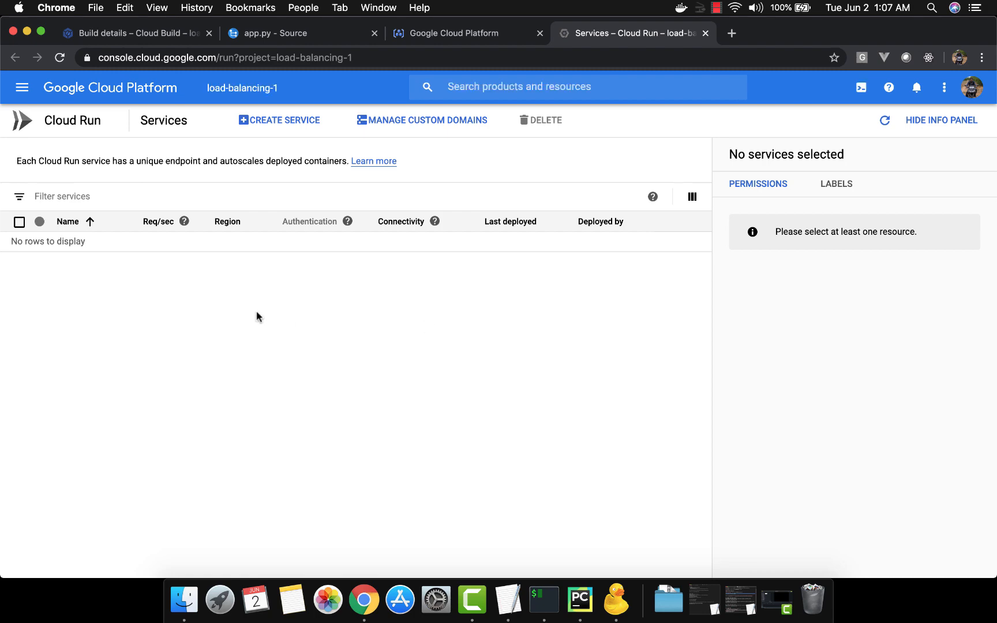
Step: Return to Cloud Build, go up to the build history and open the newest build, 224d3a7d, triggered by build-from-cloudbuildyaml
click(163, 34)
click(312, 379)
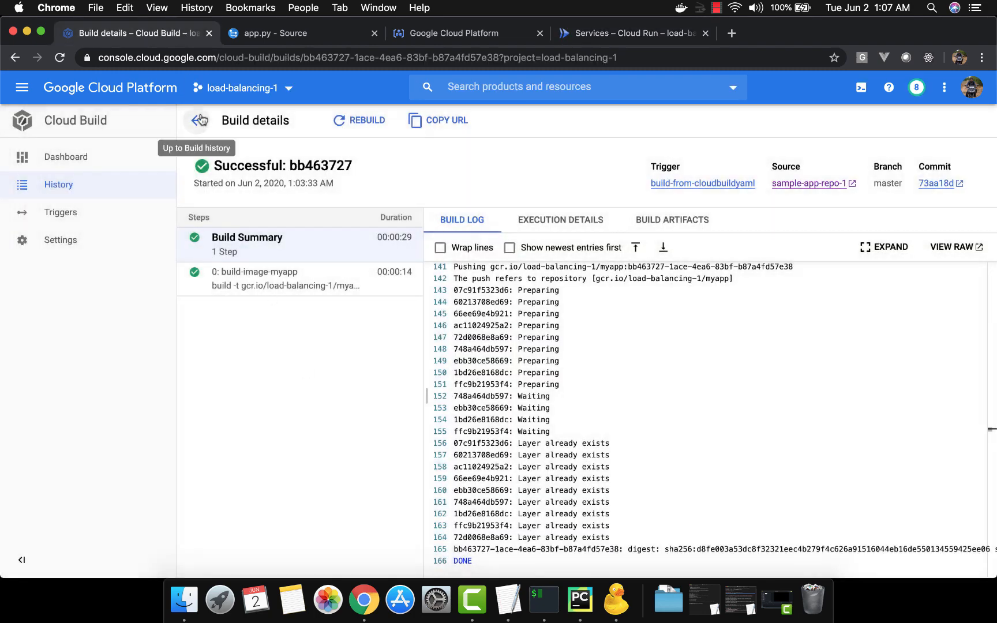
click(197, 120)
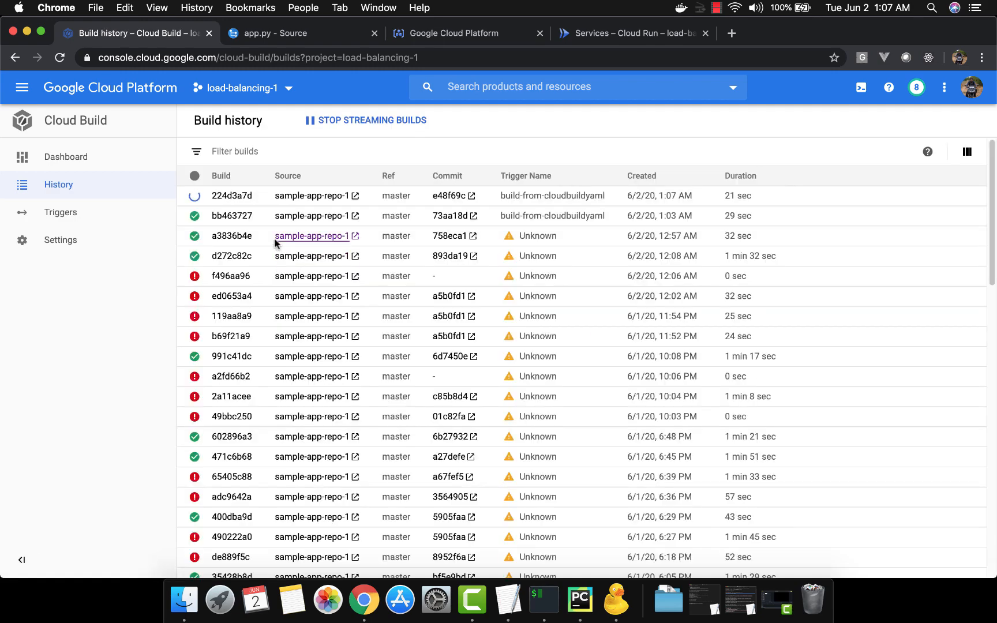
click(239, 201)
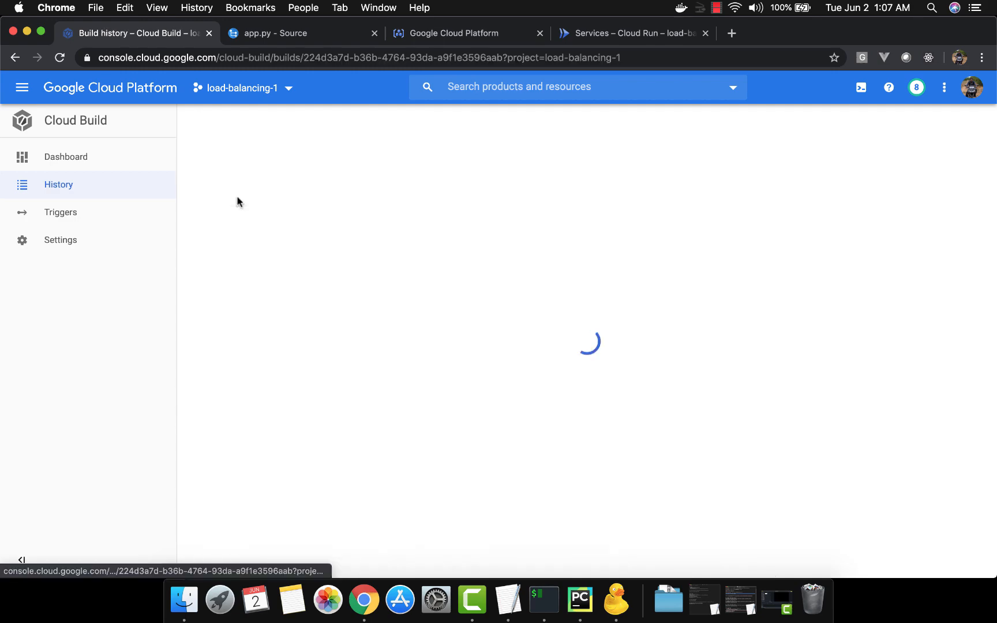
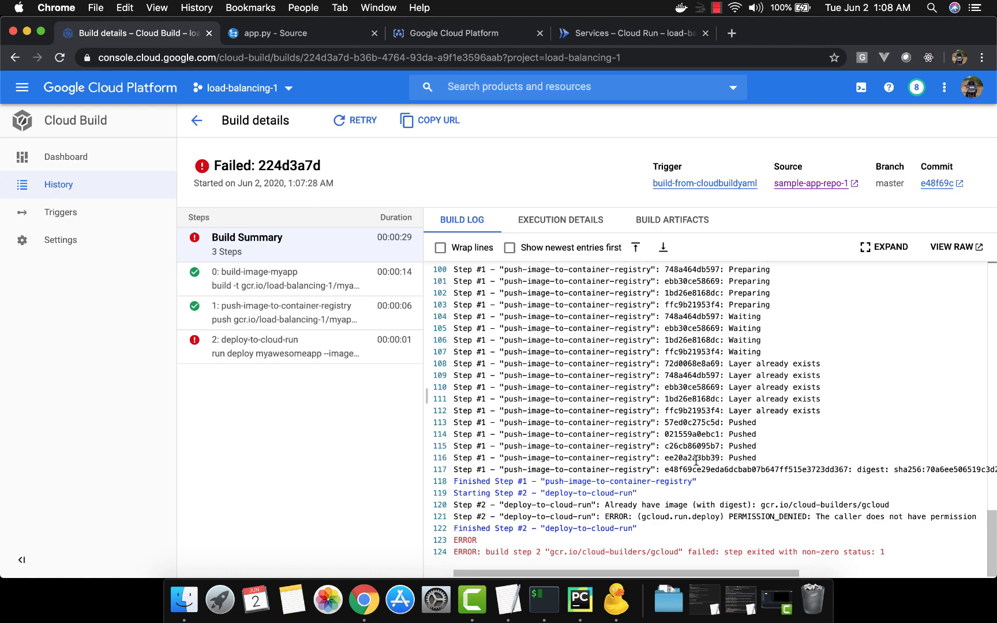
Step: Open the log of the failed deploy-to-cloud-run step and read its error line
click(335, 355)
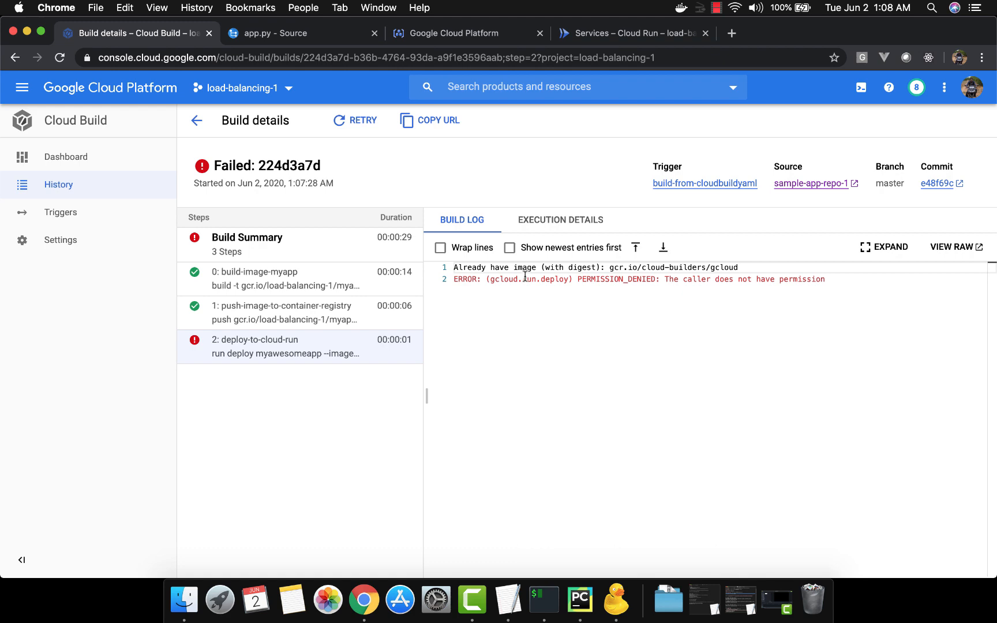
drag(527, 278, 762, 280)
click(601, 278)
click(762, 279)
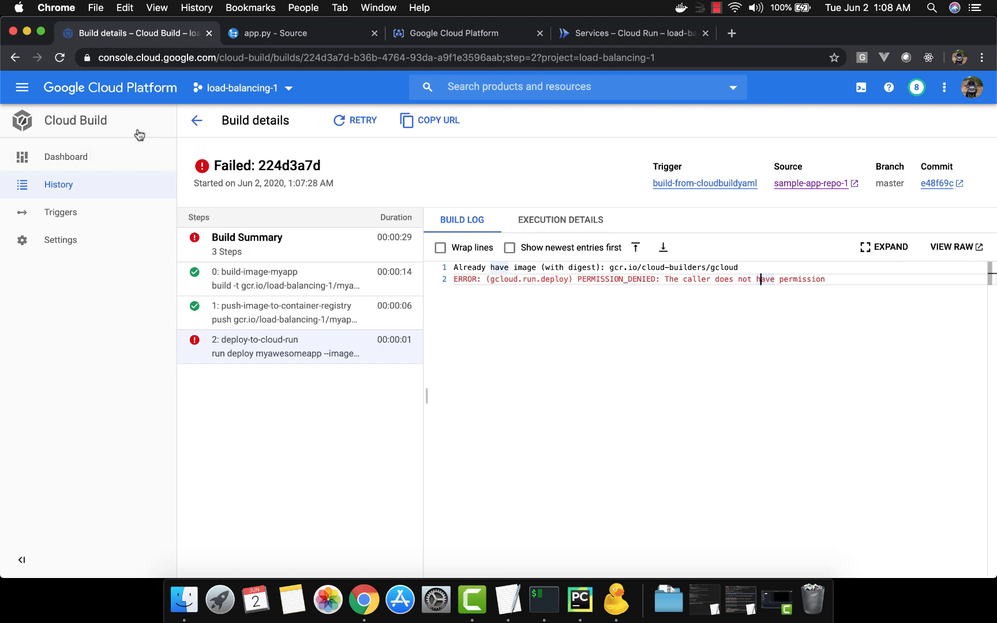
Step: Open the IAM & Admin page of the load-balancing-1 project in a new browser tab and switch to it
click(23, 88)
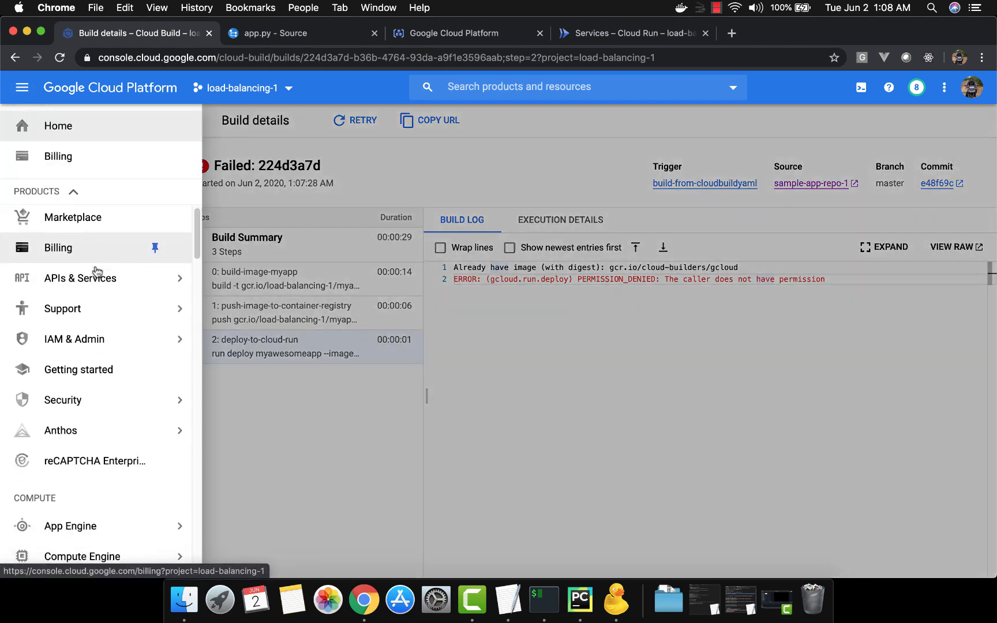
scroll(97, 271, down, 10)
scroll(96, 271, up, 8)
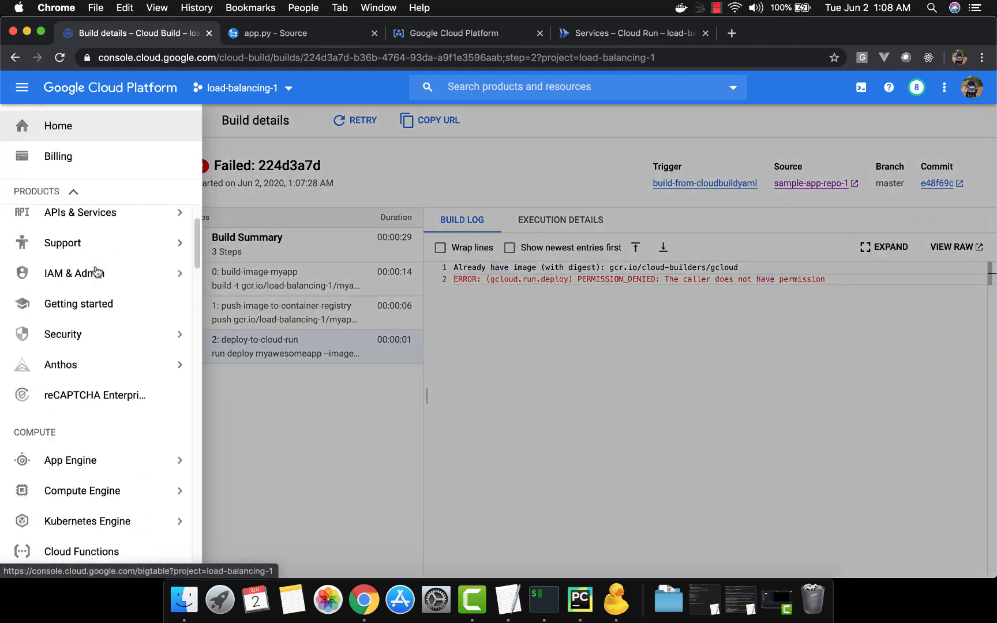
scroll(97, 271, up, 3)
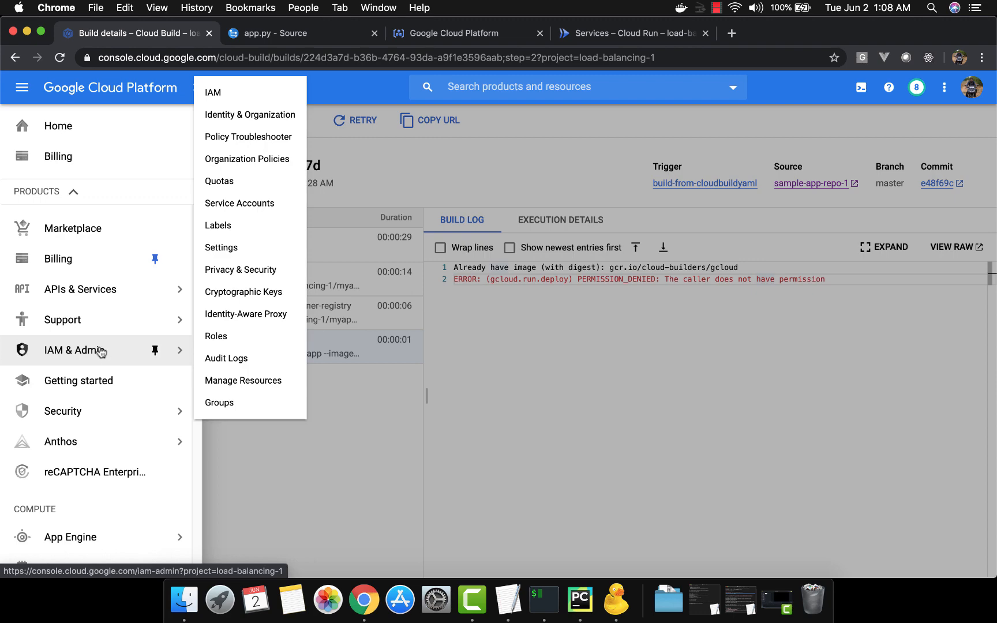
right_click(101, 352)
click(116, 350)
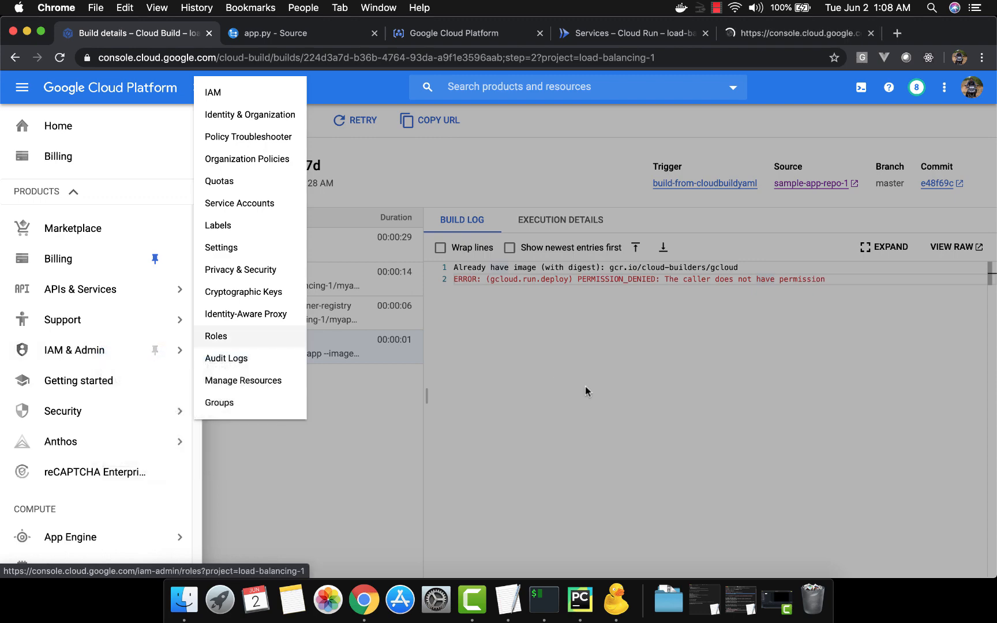
click(585, 389)
click(748, 34)
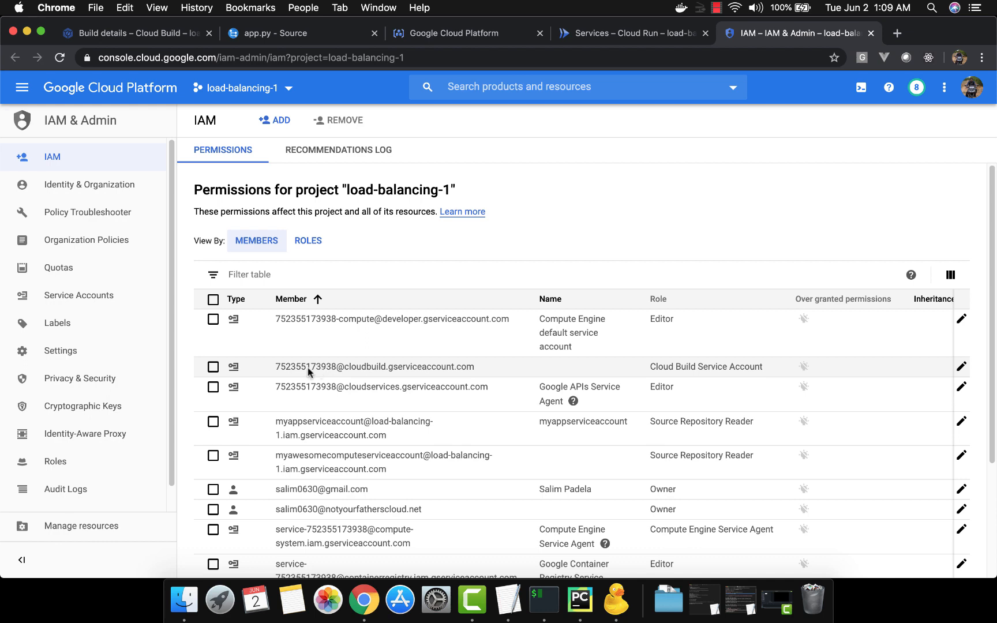
drag(288, 367, 316, 371)
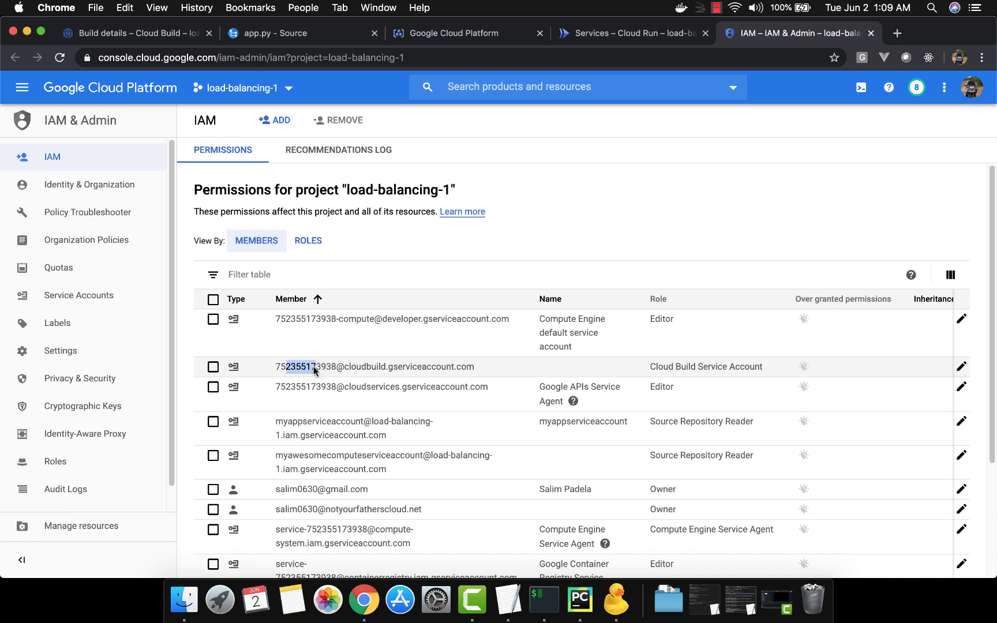
click(365, 373)
click(961, 368)
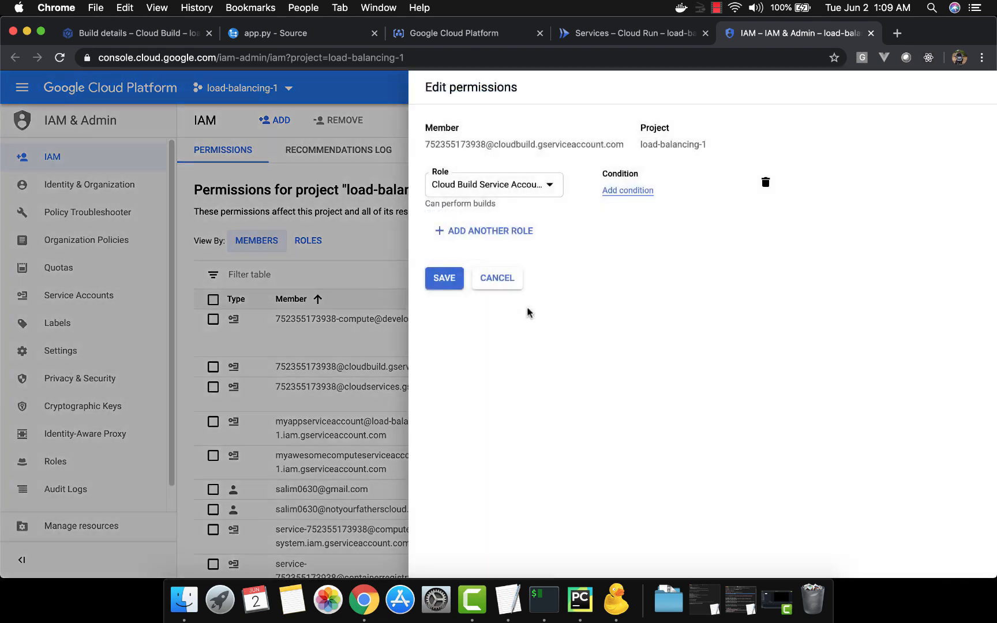
click(492, 231)
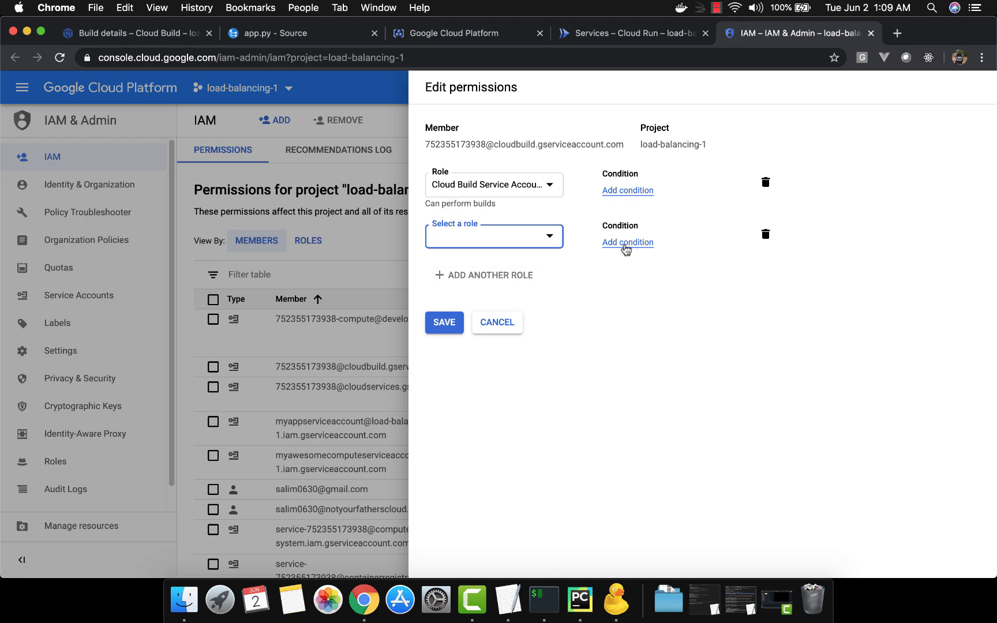
click(506, 323)
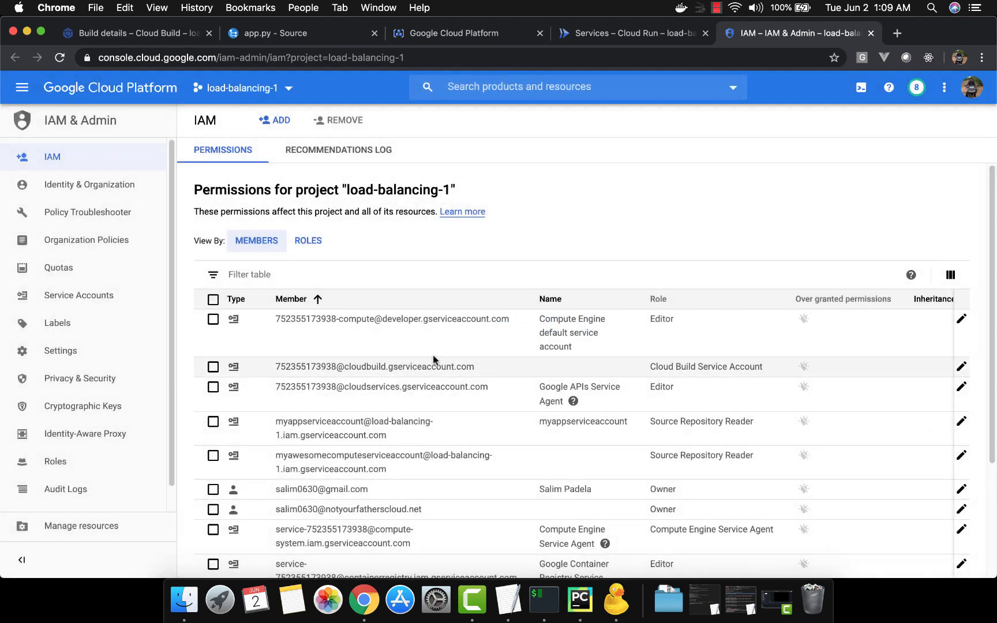
Step: Edit the Cloud Build service account's permissions and add the Cloud Run Admin role
click(213, 367)
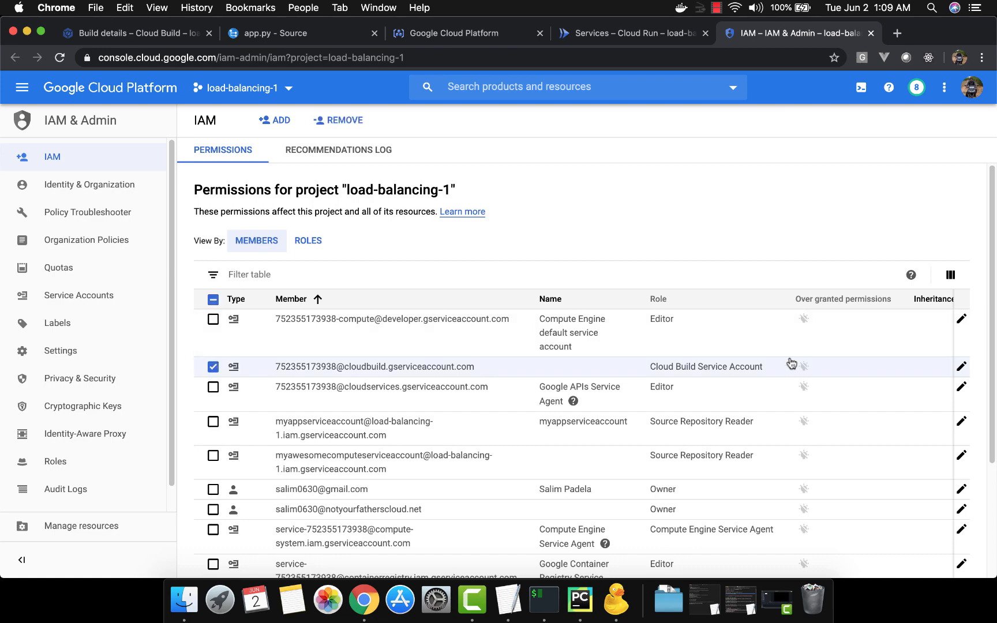
click(962, 367)
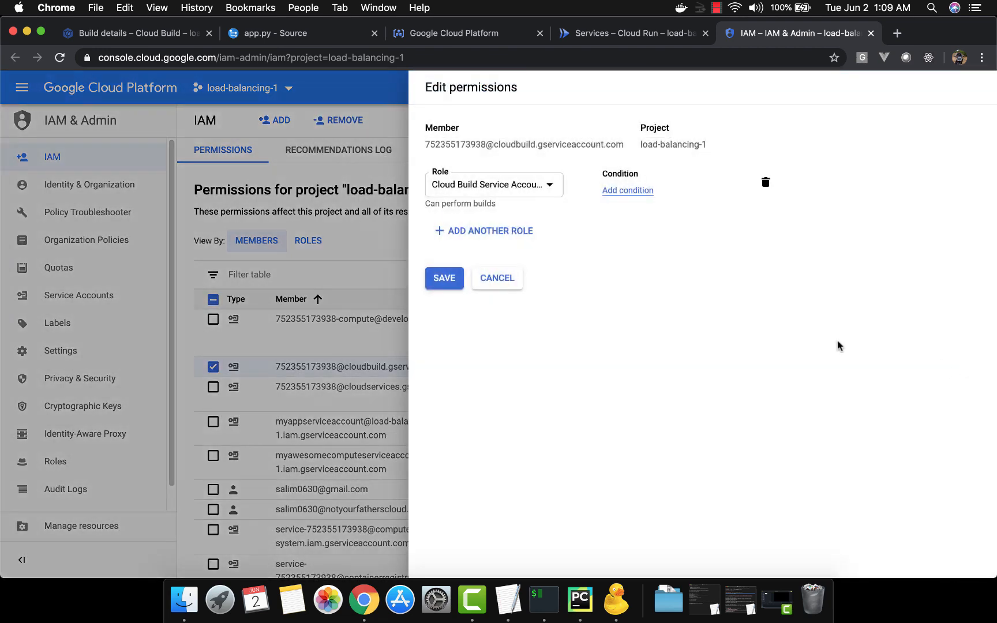
click(514, 236)
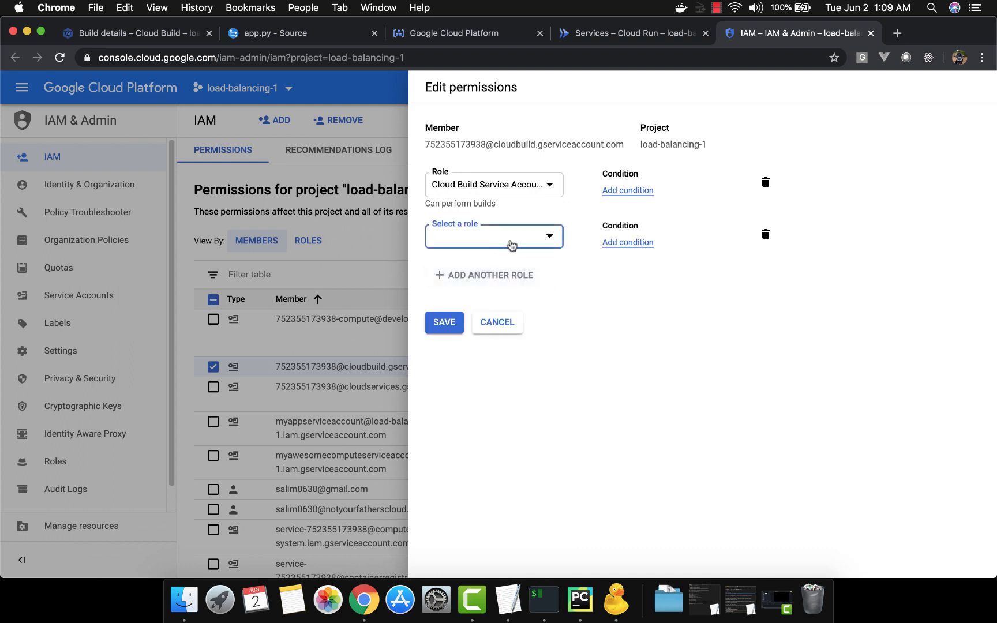
click(511, 245)
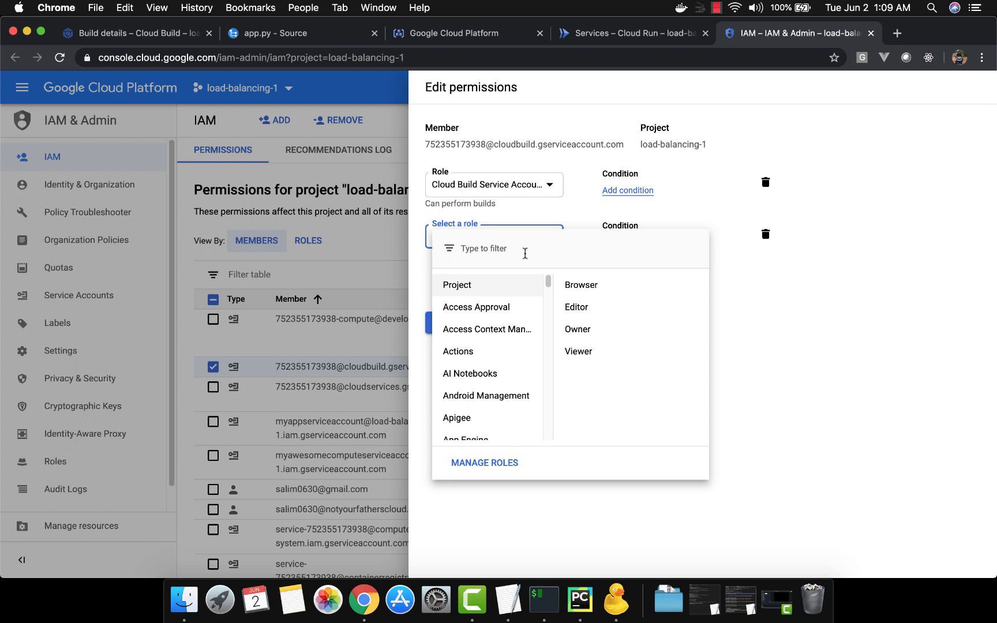
text(run)
scroll(558, 332, down, 2)
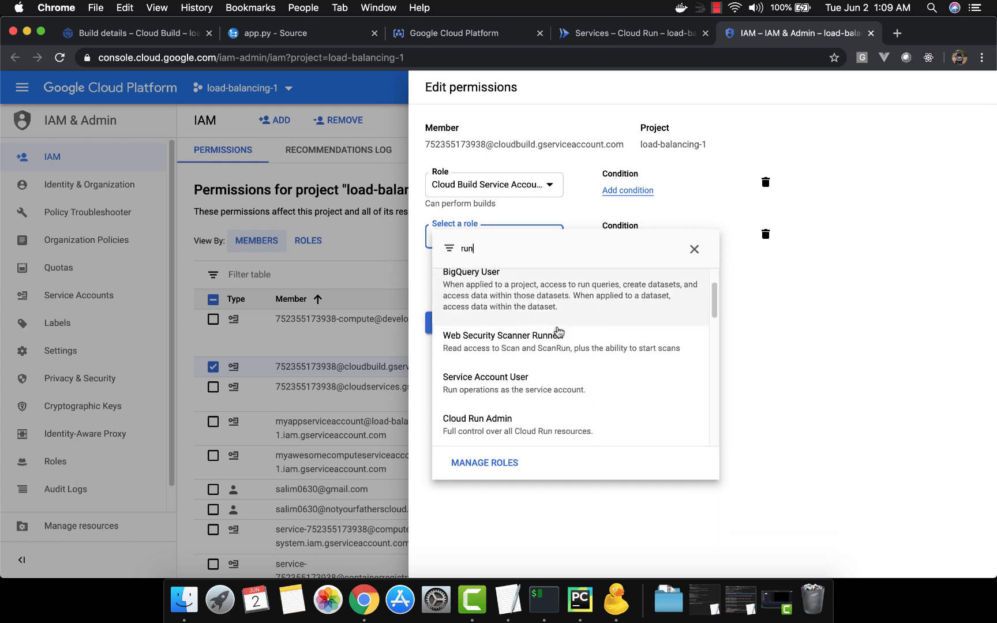
scroll(558, 332, down, 1)
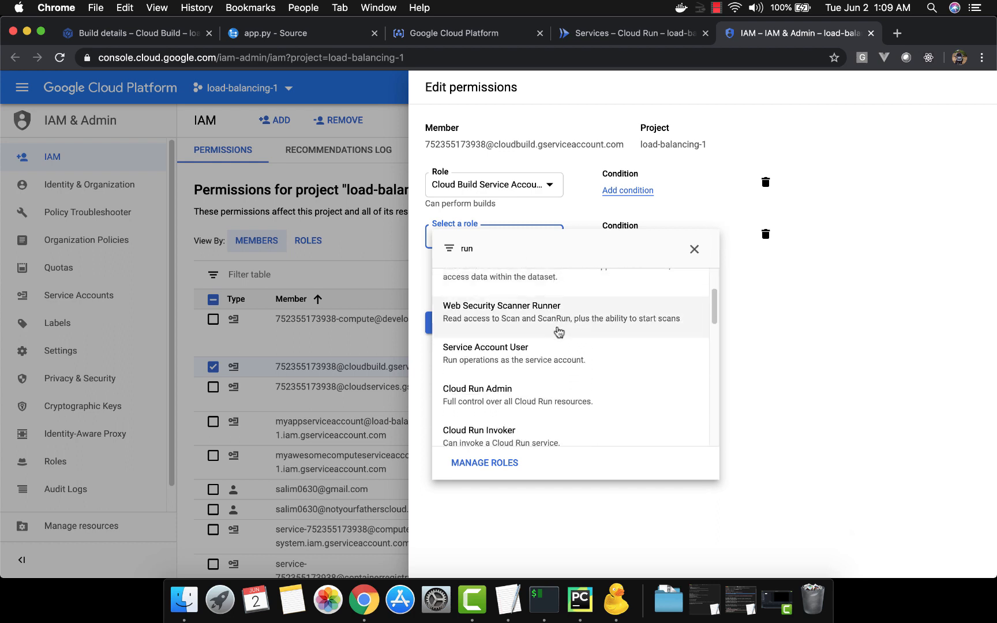
click(588, 395)
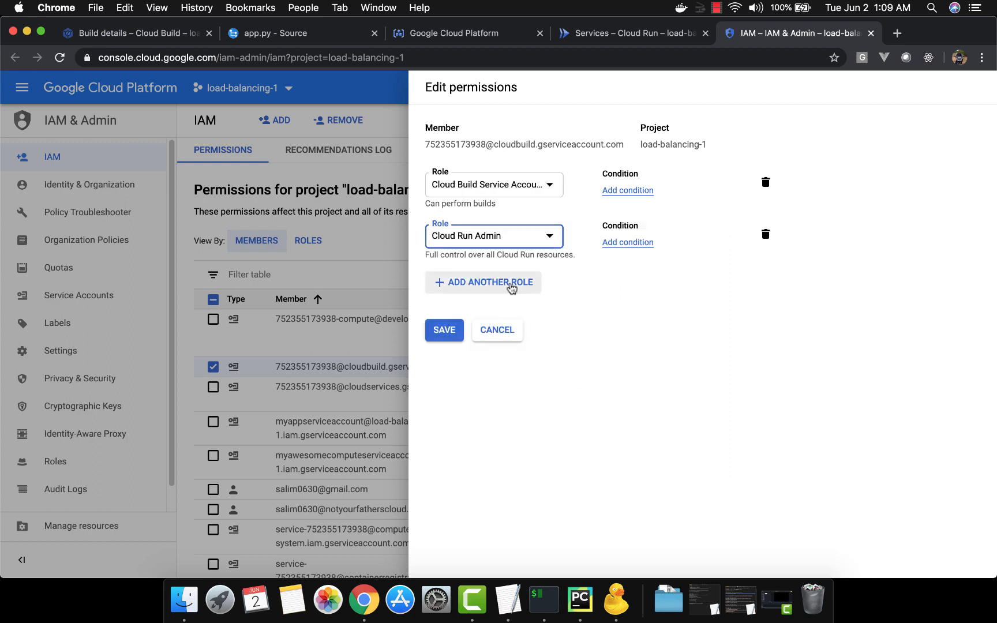
Step: Add the Service Account User role to the Cloud Build service account as well and save the permissions
click(511, 288)
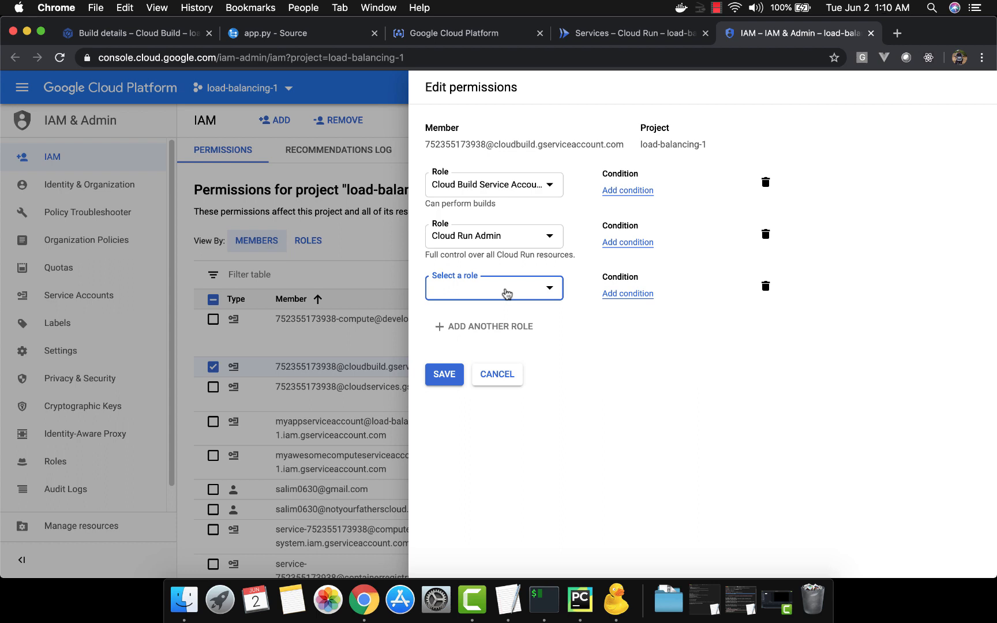
click(505, 289)
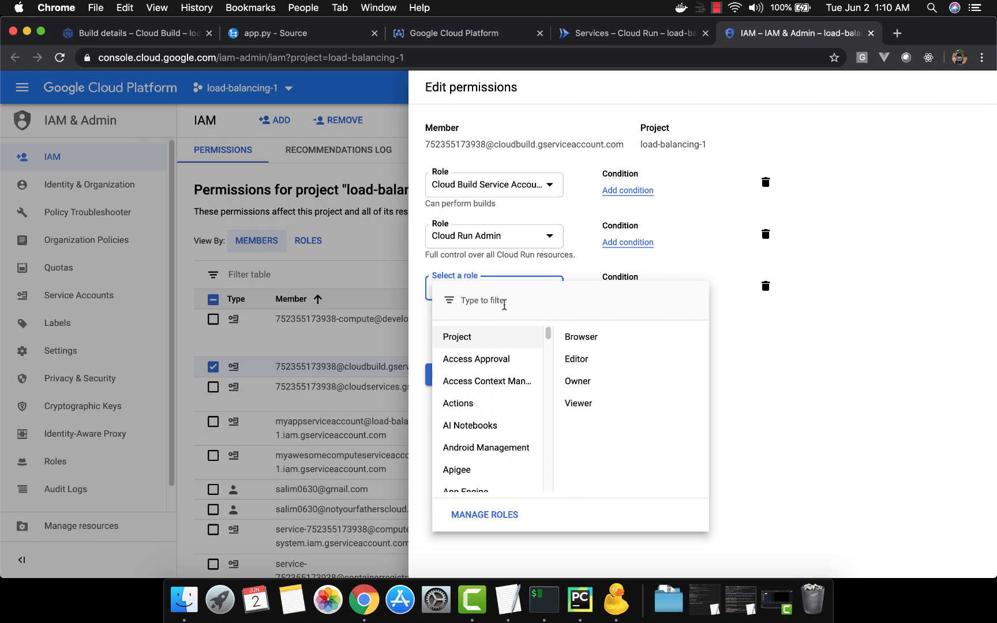
text(ser)
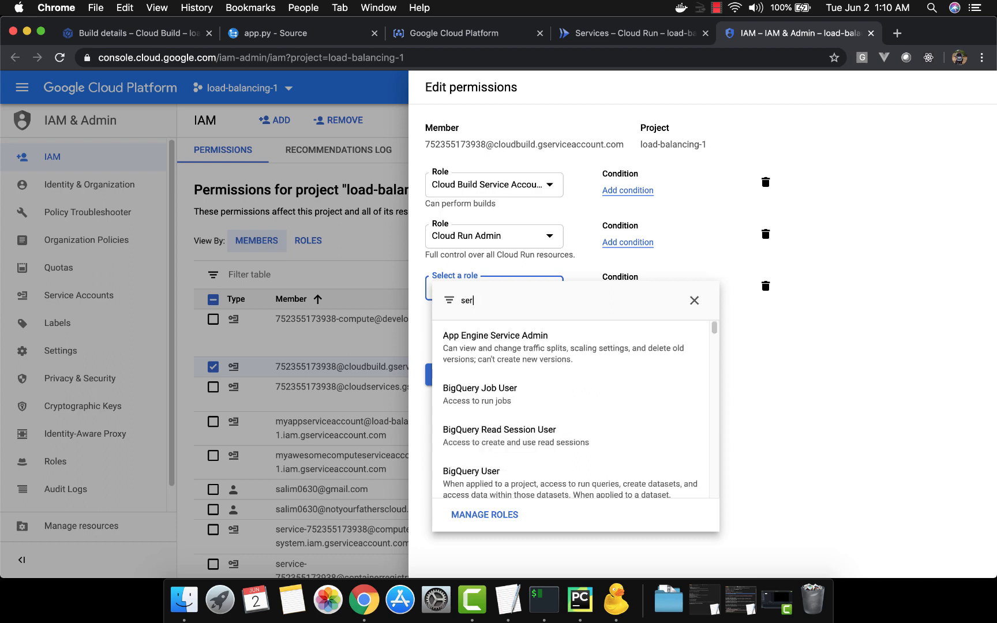
text(vice acc)
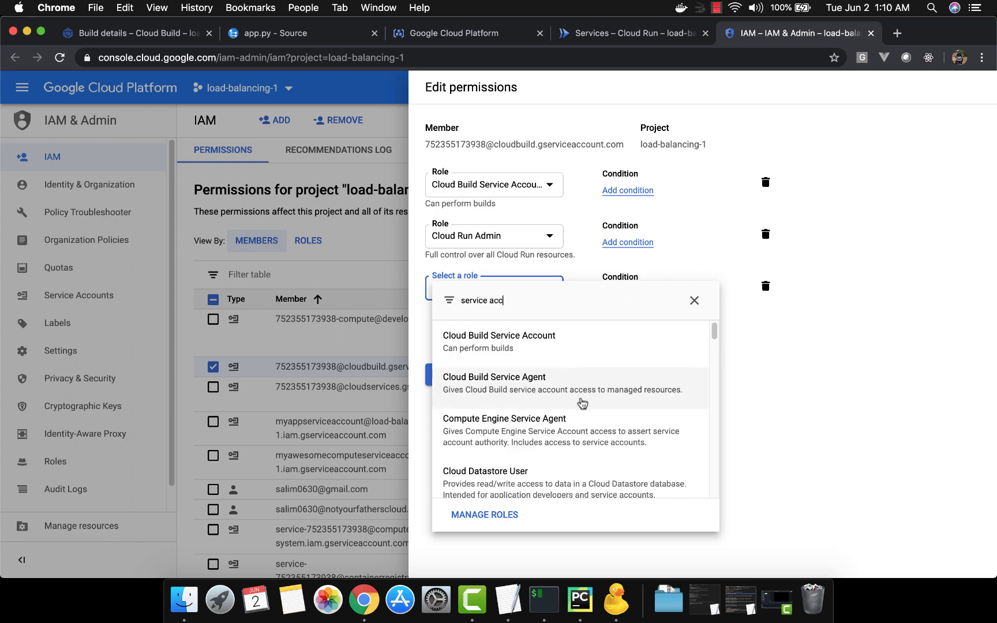
scroll(582, 403, down, 2)
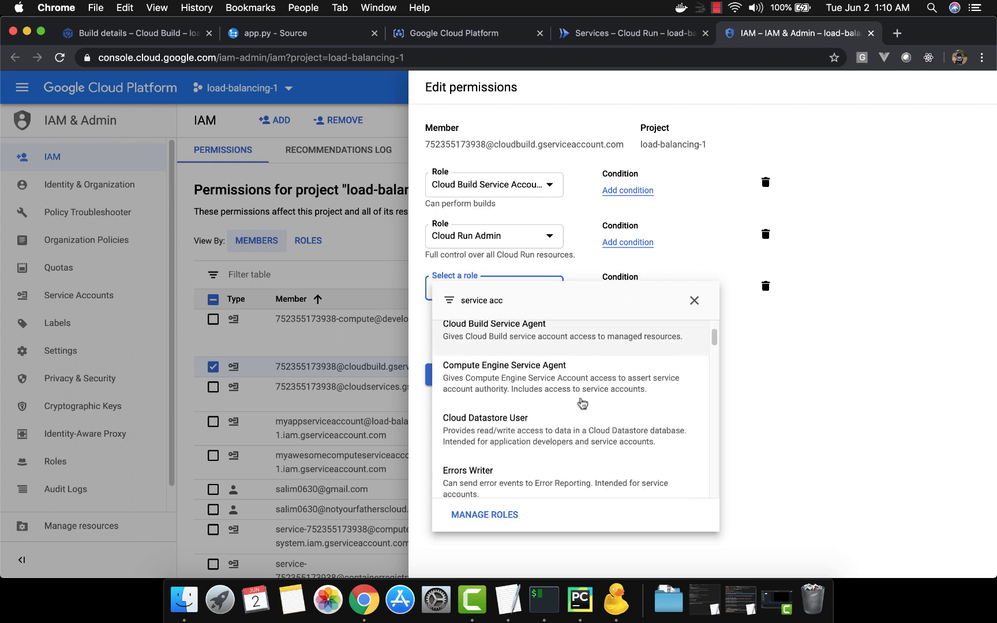
scroll(582, 403, down, 2)
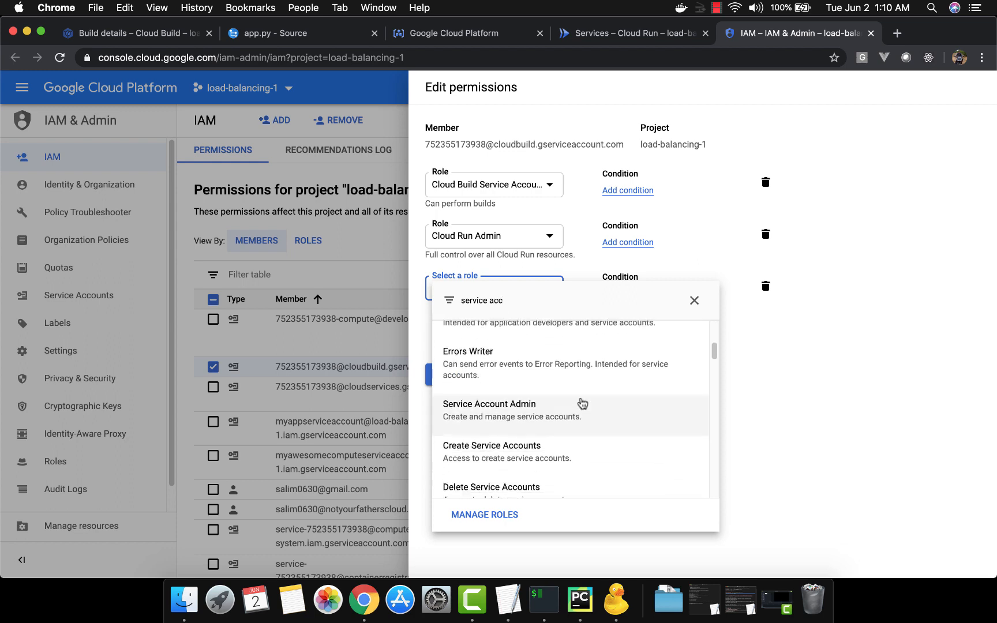
scroll(581, 402, down, 2)
scroll(582, 403, down, 4)
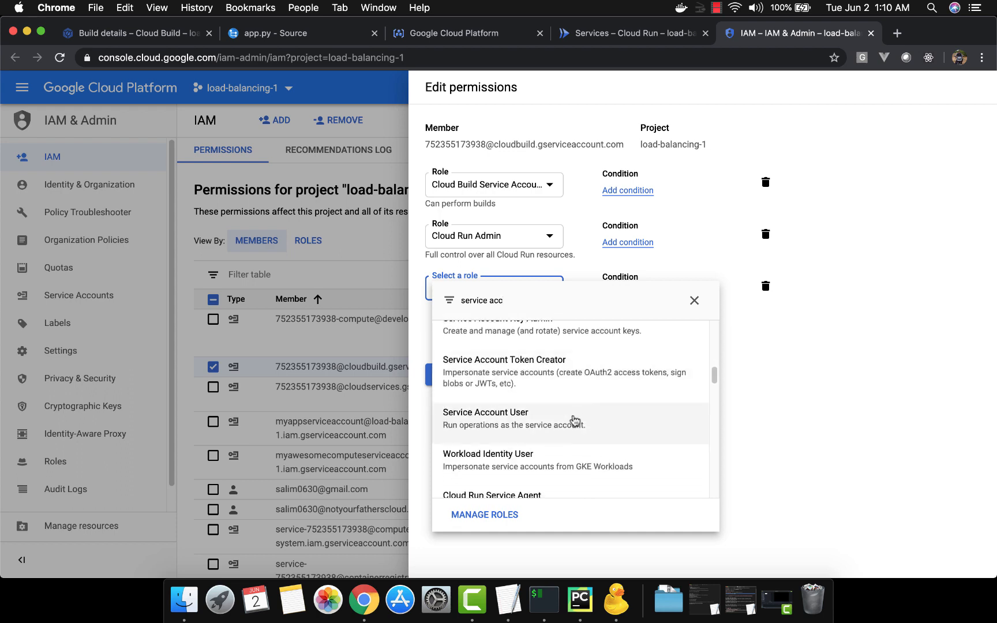
click(574, 420)
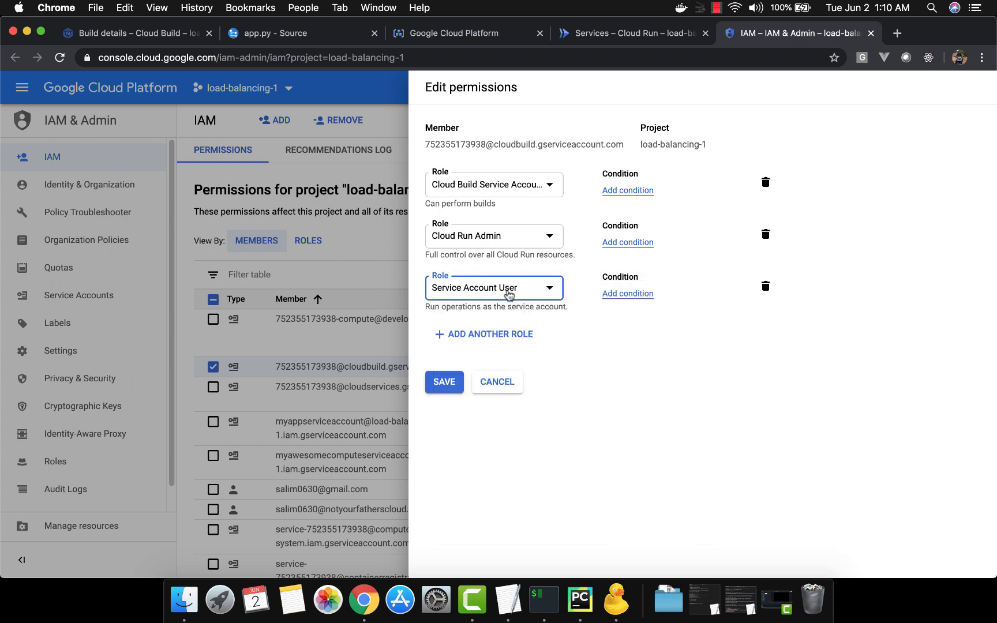
click(455, 384)
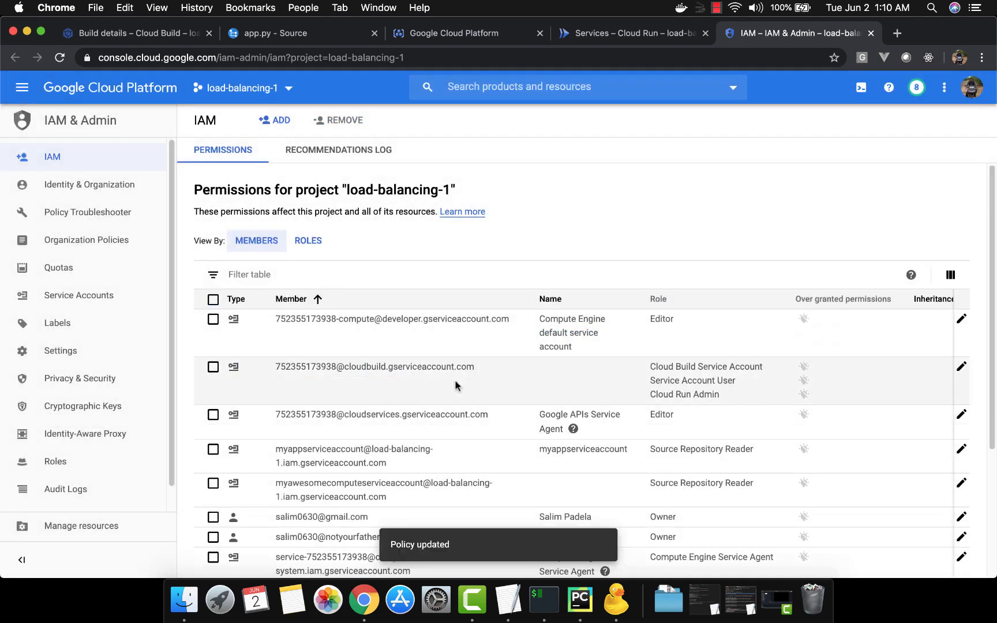
Step: Return to Cloud Build and check the service account permissions in its settings, including the status options for App Engine
click(133, 34)
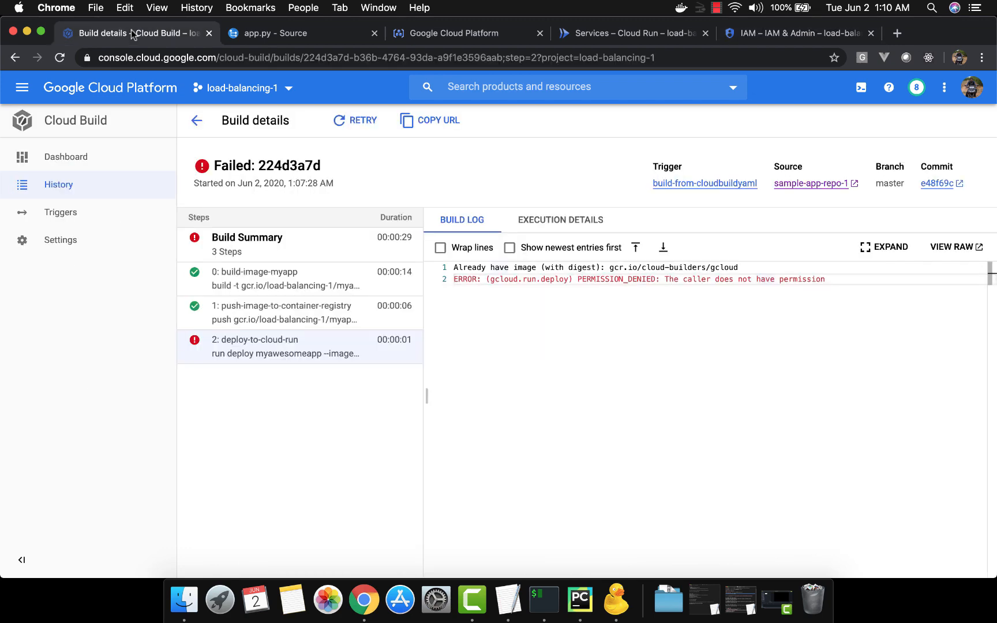
click(81, 244)
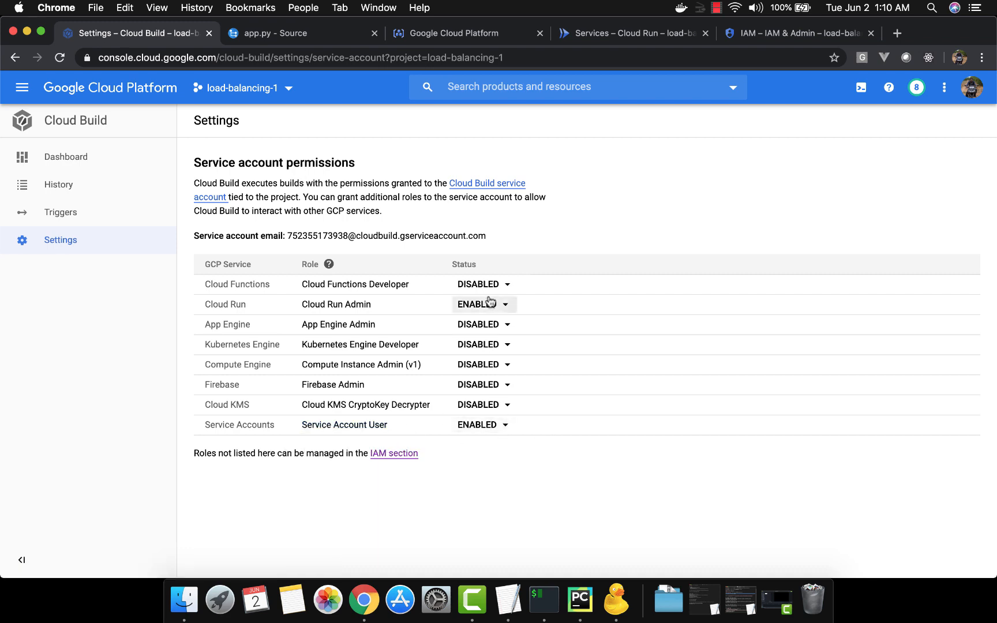
click(507, 327)
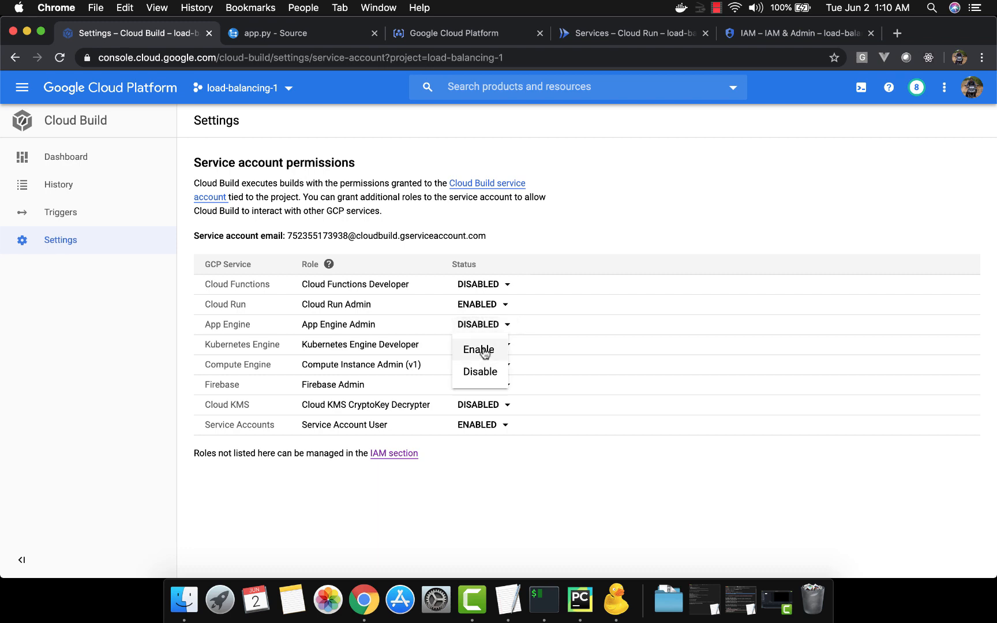
click(525, 492)
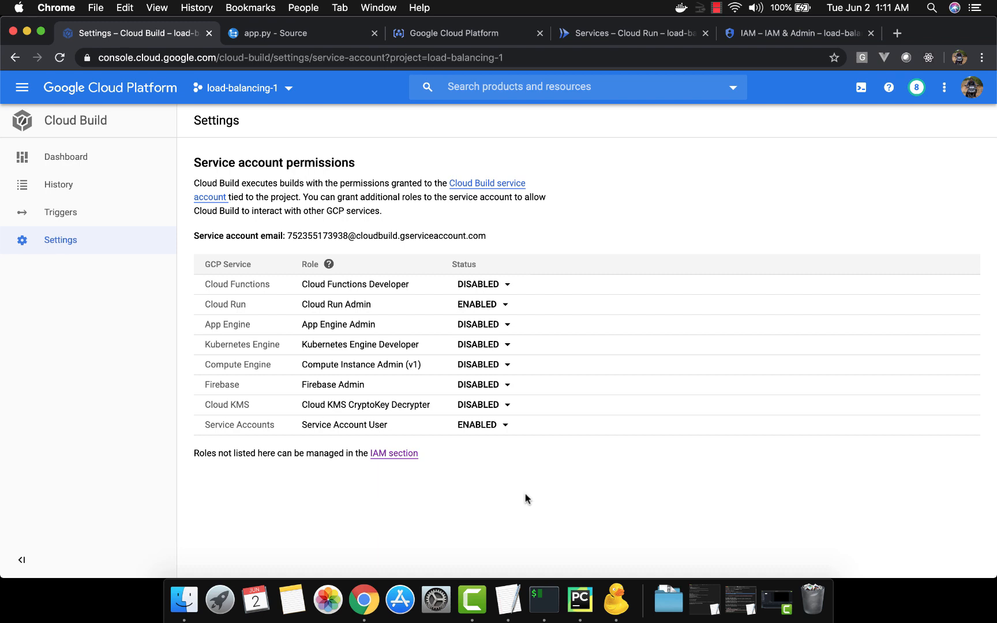
Step: Enable the App Engine Admin role for the Cloud Build service account, and disable it again
click(504, 326)
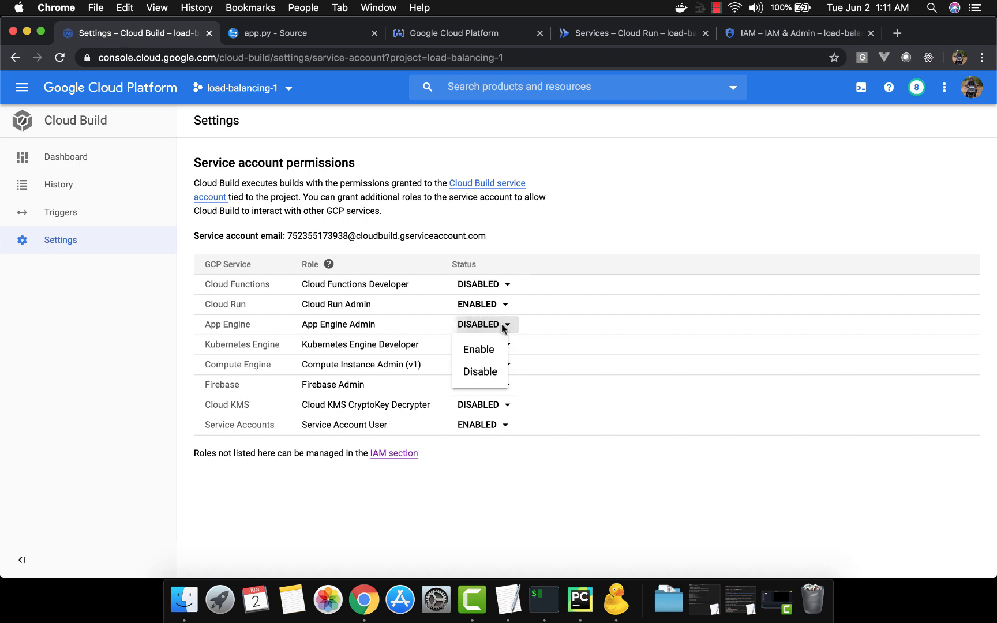
click(492, 351)
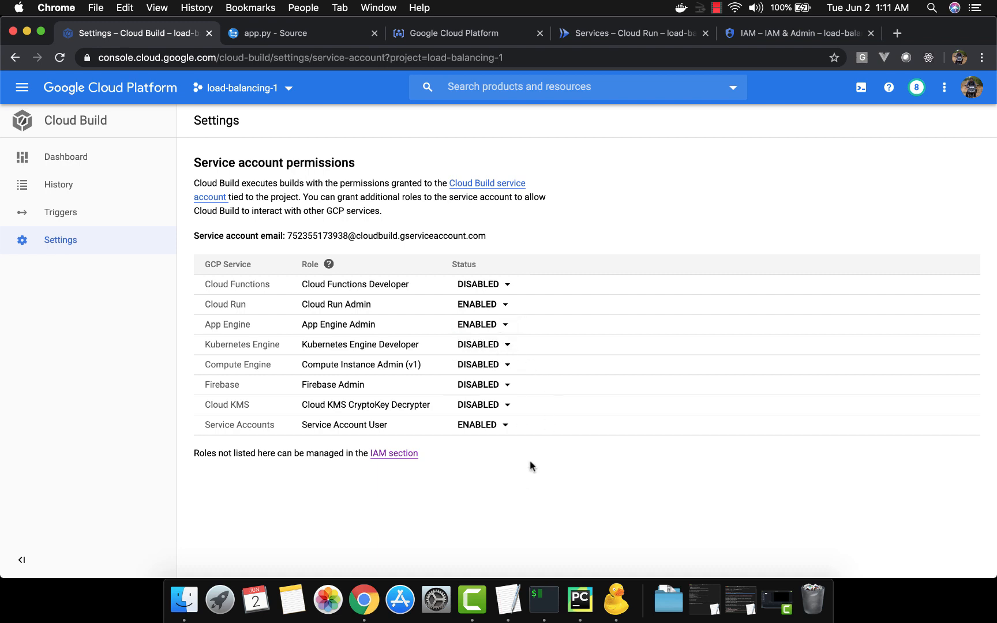
click(495, 326)
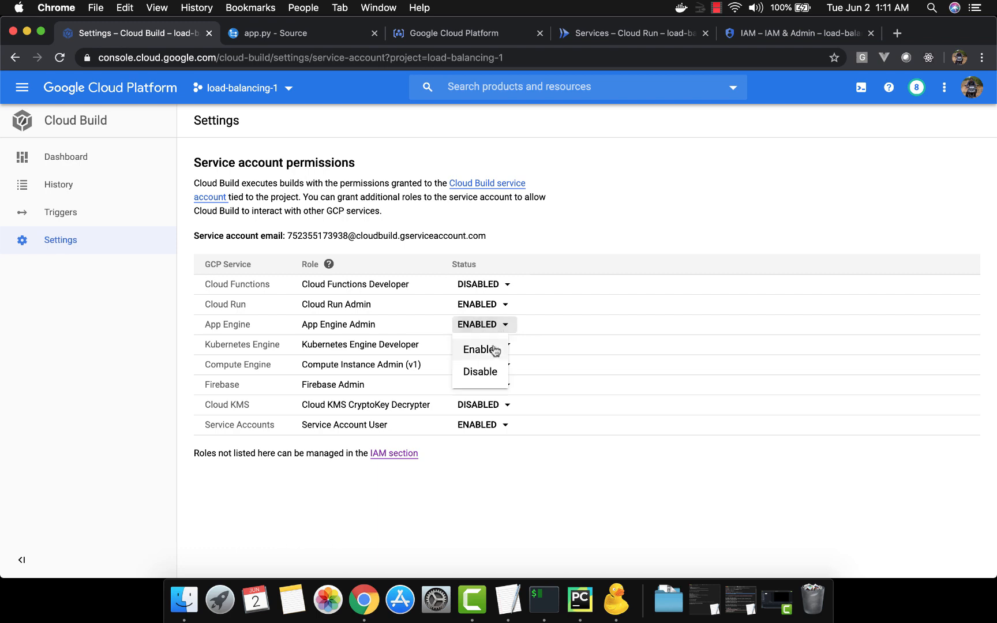
click(494, 371)
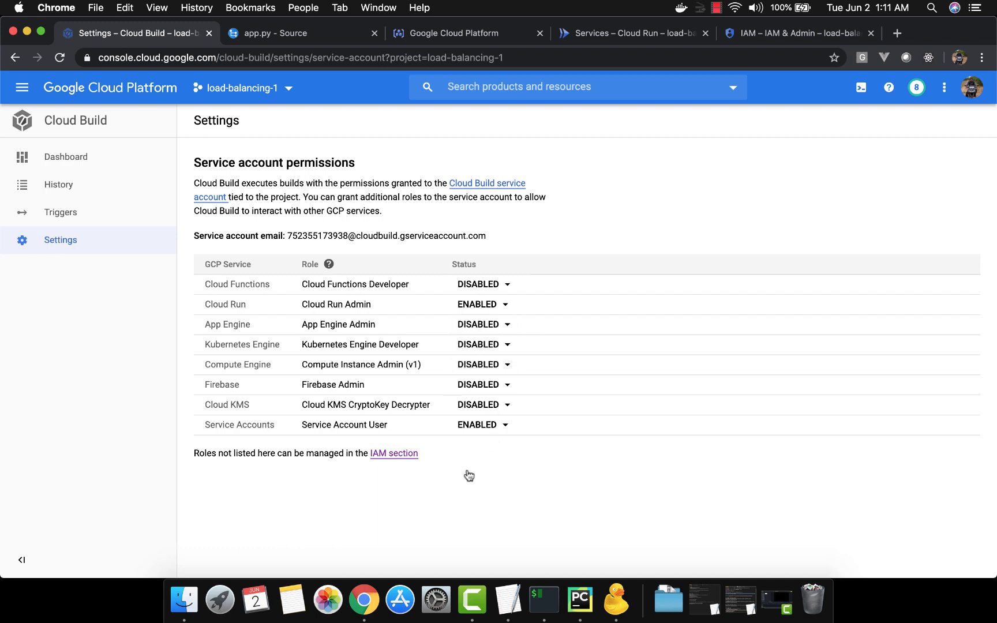
Step: Open the most recent failed build in the Cloud Build history and retry it
click(105, 224)
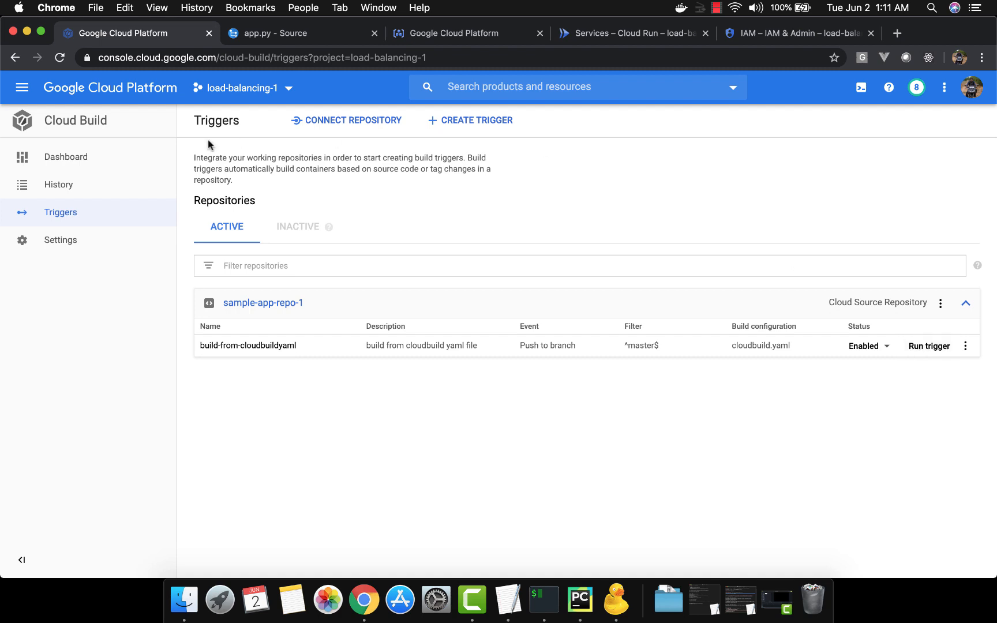
click(79, 188)
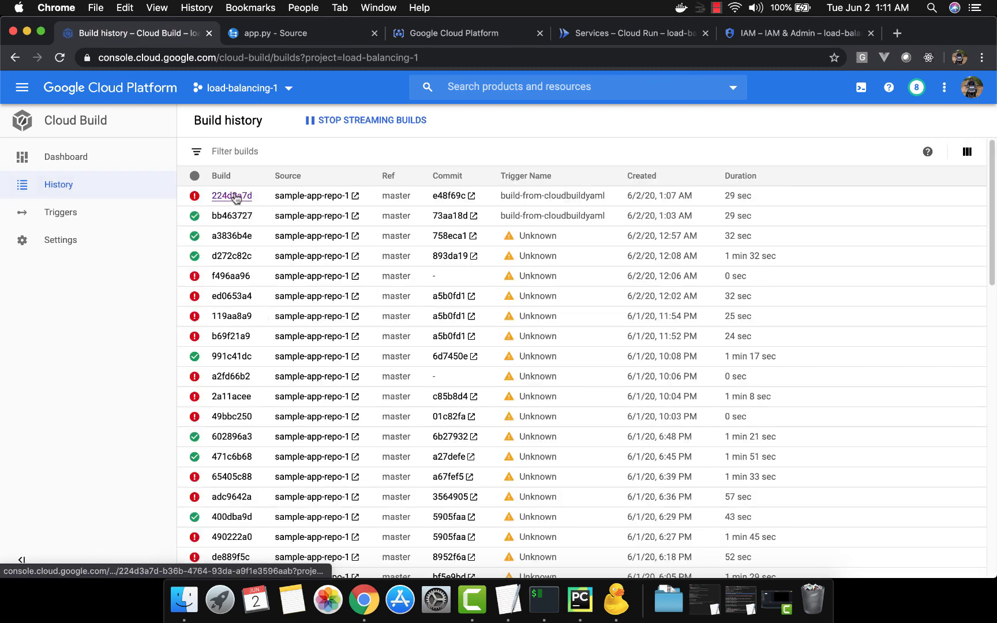
click(232, 197)
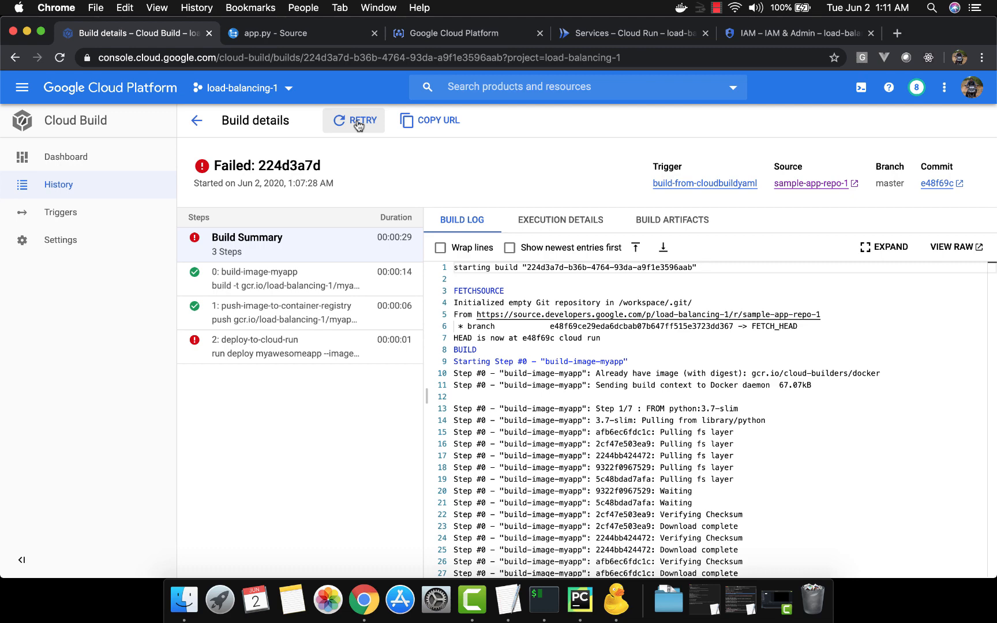
click(357, 123)
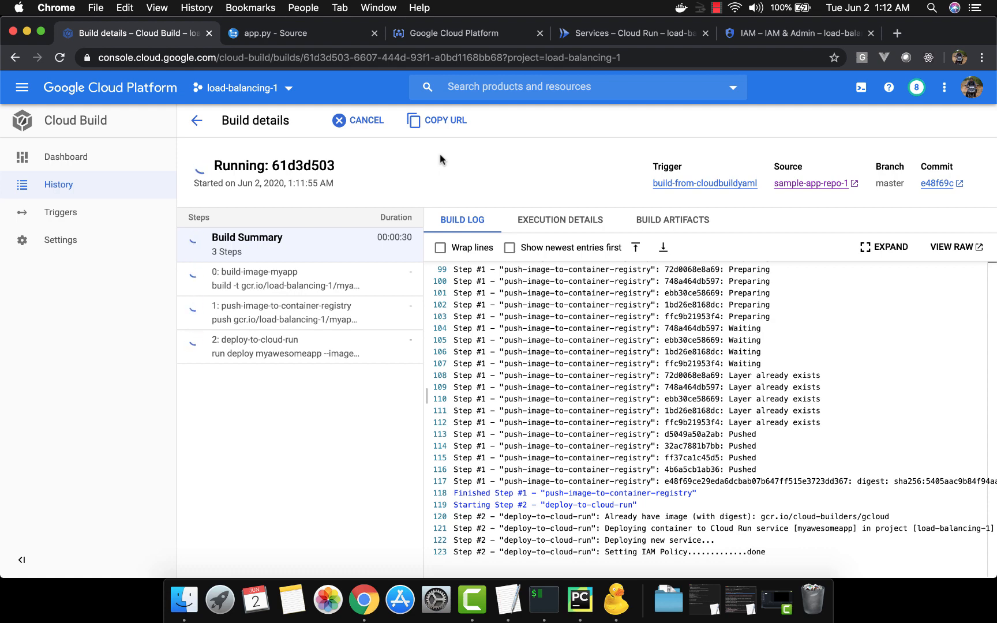
Step: Refresh the Cloud Run services list and check the retried build's status in Cloud Build before returning to the services
click(650, 33)
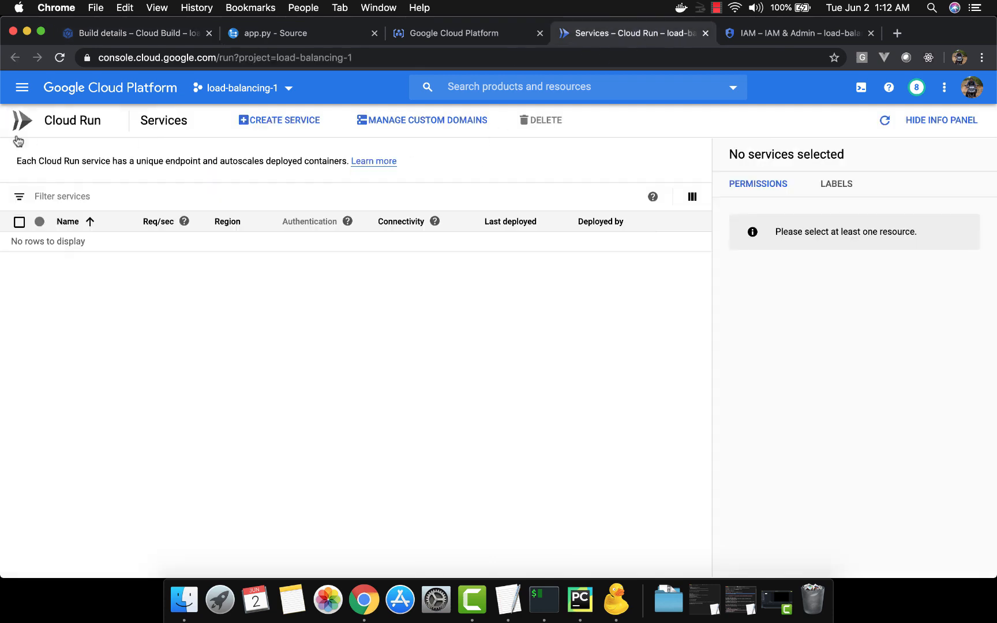
click(59, 58)
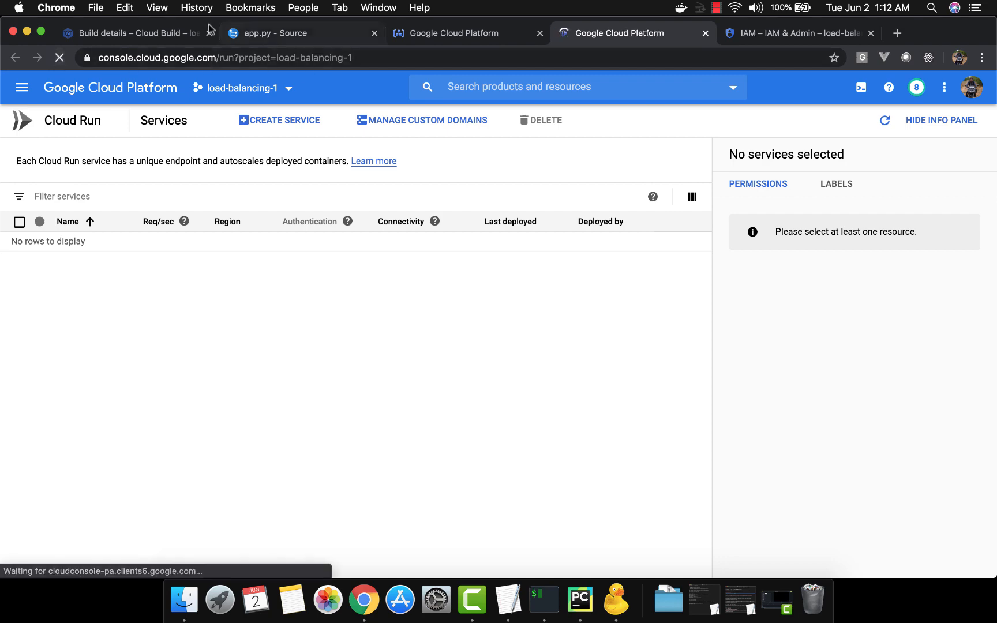
click(168, 31)
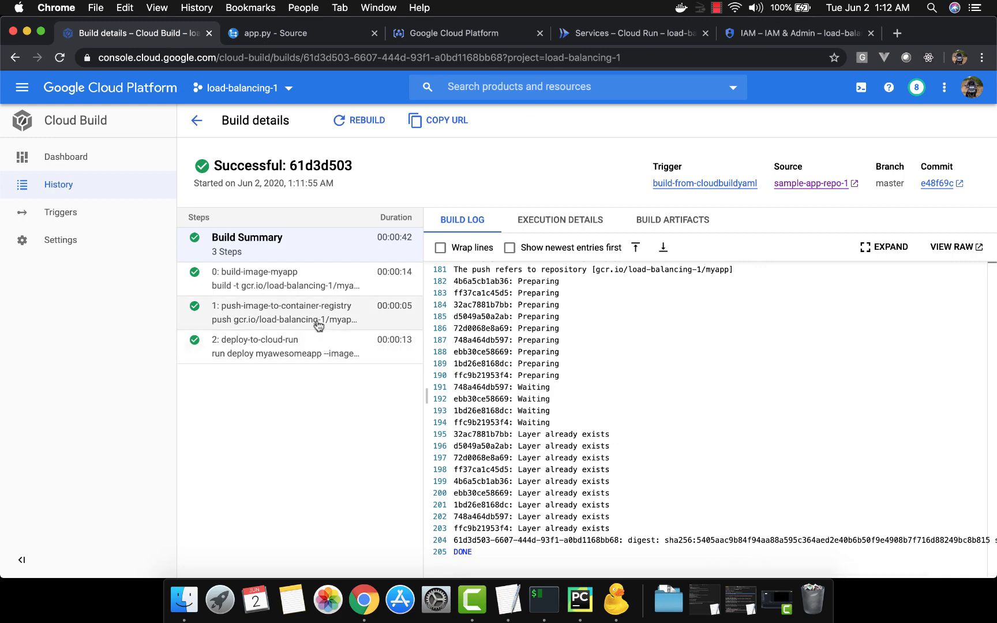
click(593, 36)
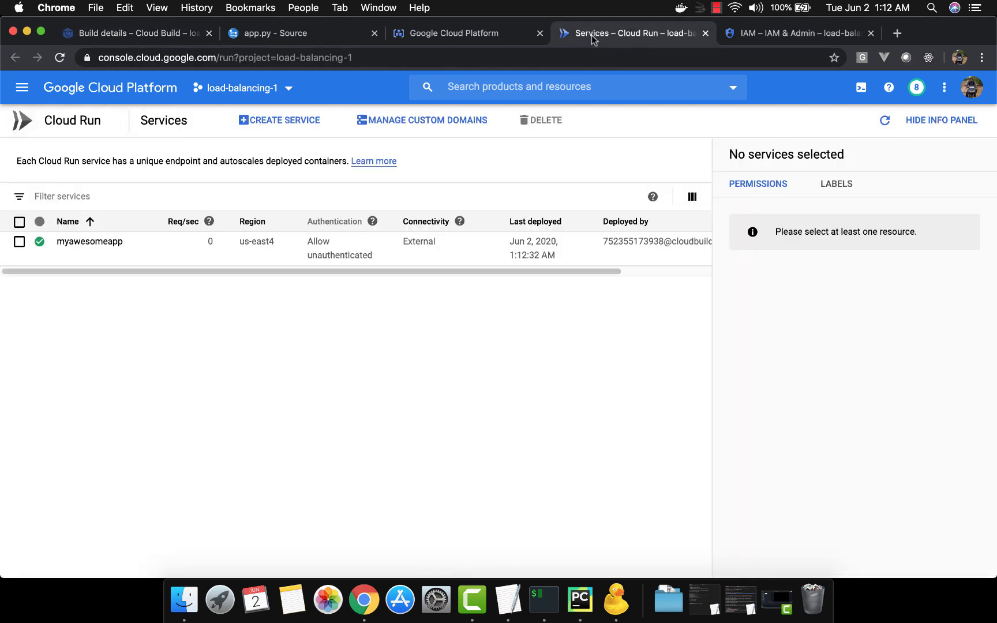
Step: Open the myawesomeapp service and visit its URL to check the app's response, then close that page
click(95, 242)
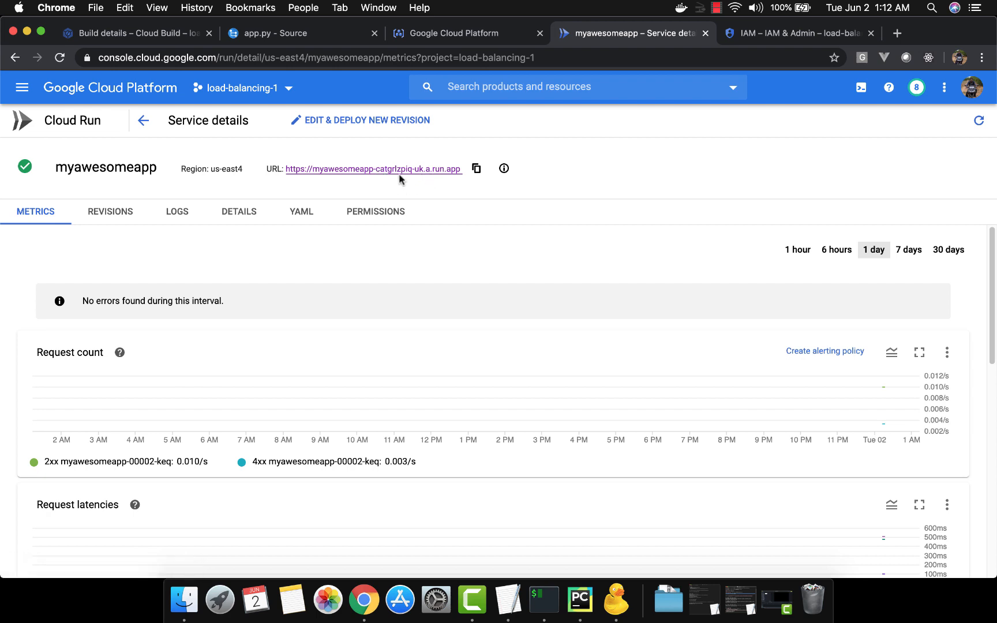
click(369, 168)
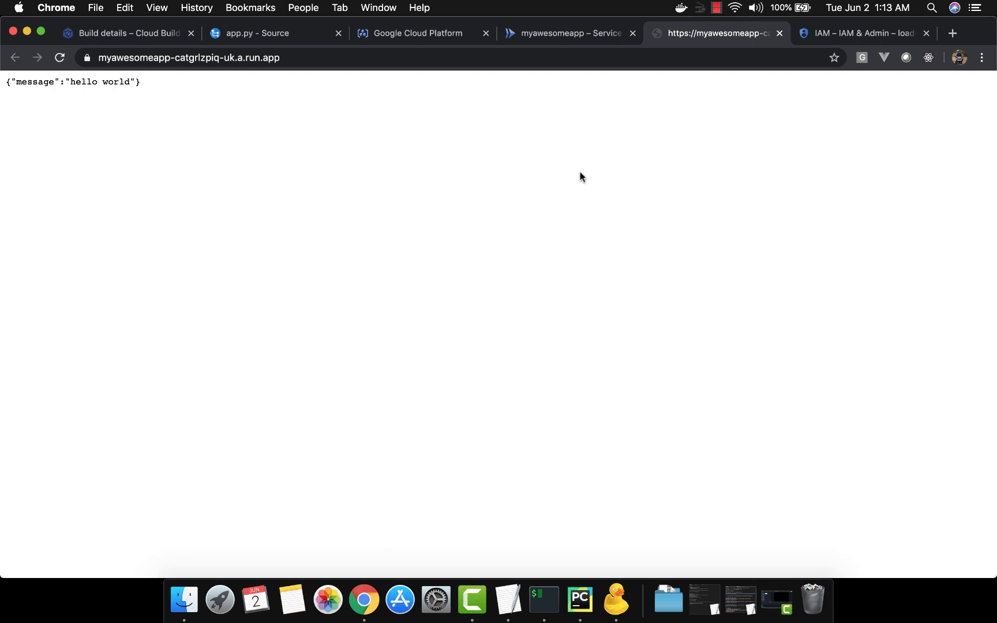
triple_click(123, 82)
click(123, 82)
click(179, 57)
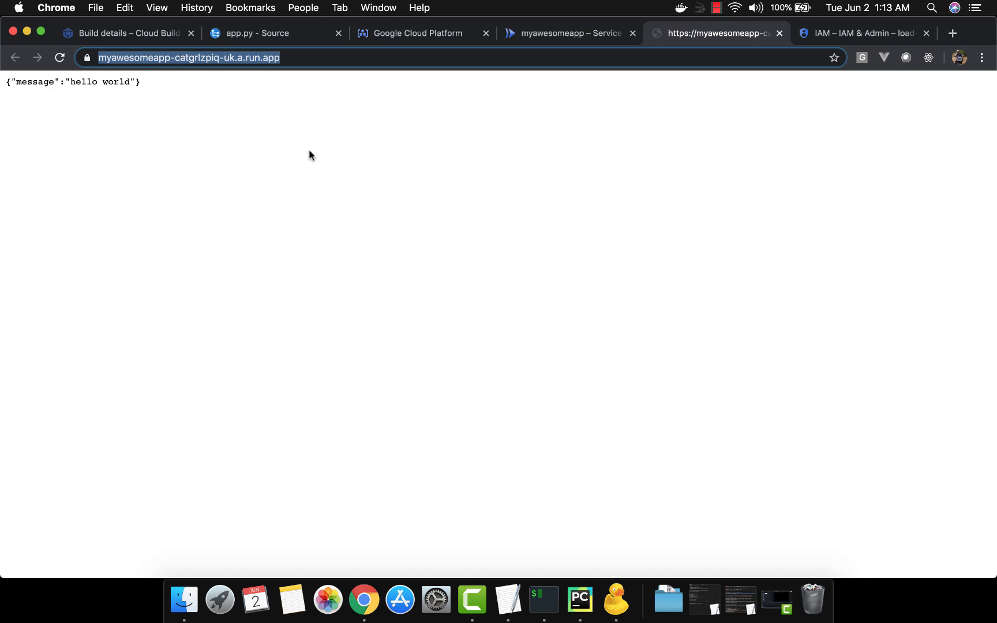
click(780, 33)
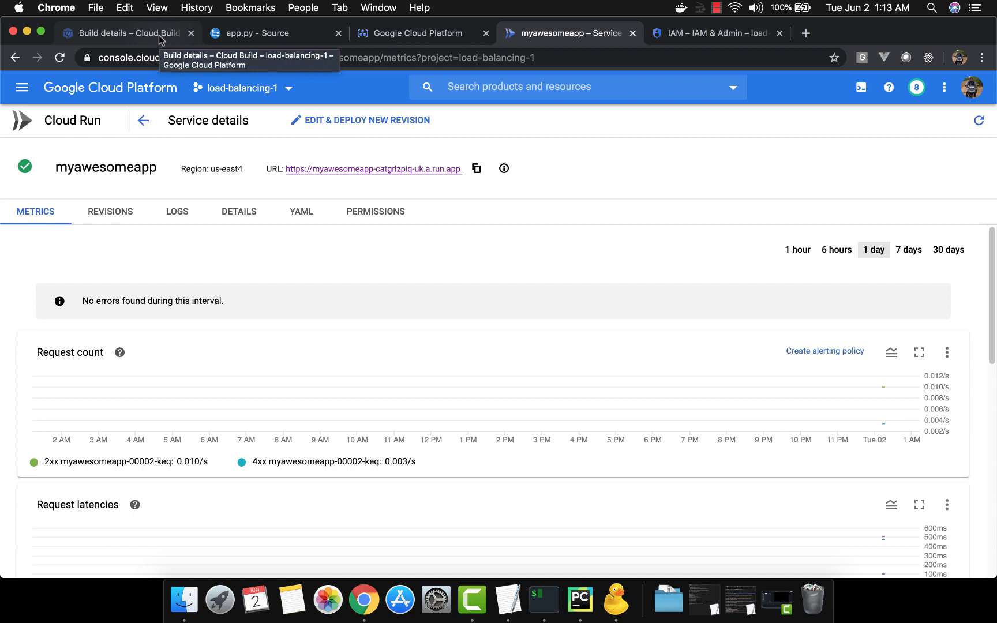
Step: Switch to TextEdit and copy the fetch-build-log step, based on the cloud-sdk:slim image, from the cloudbuildyaml notes
key(super+Tab)
key(super+Tab)
key(super+Tab)
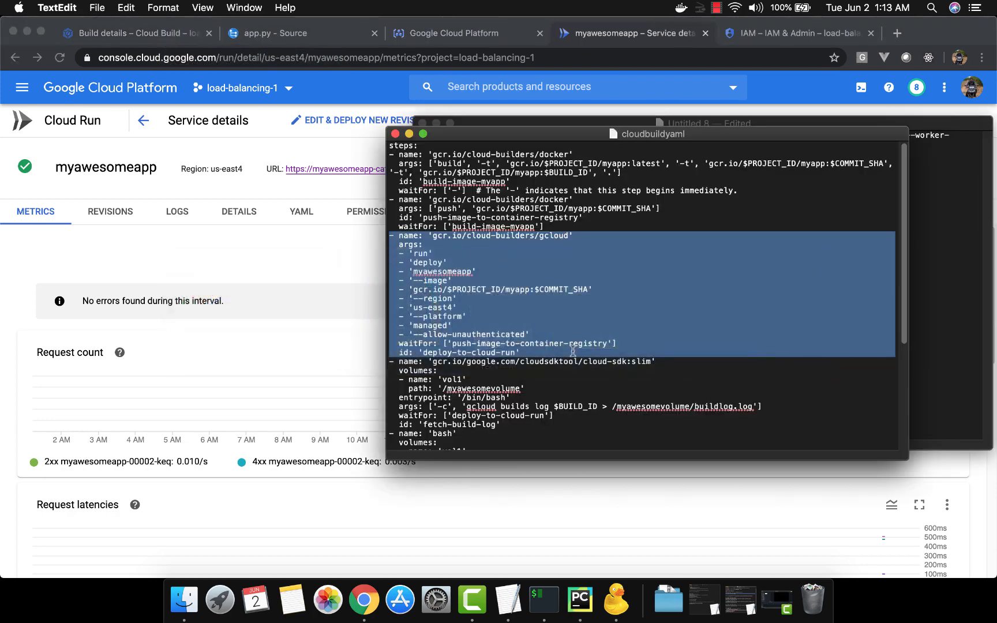
scroll(573, 351, down, 5)
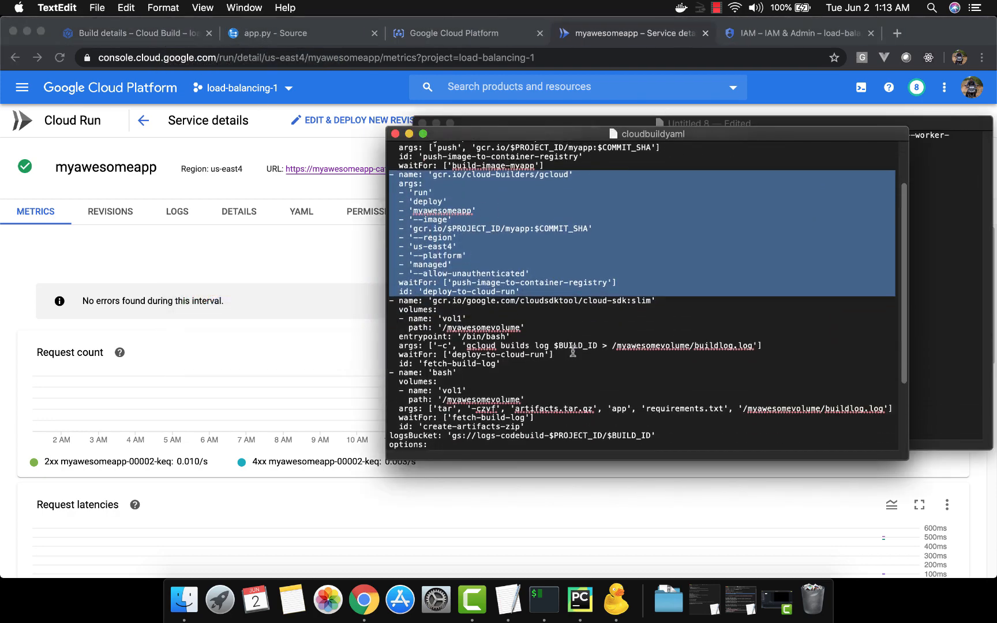
click(543, 299)
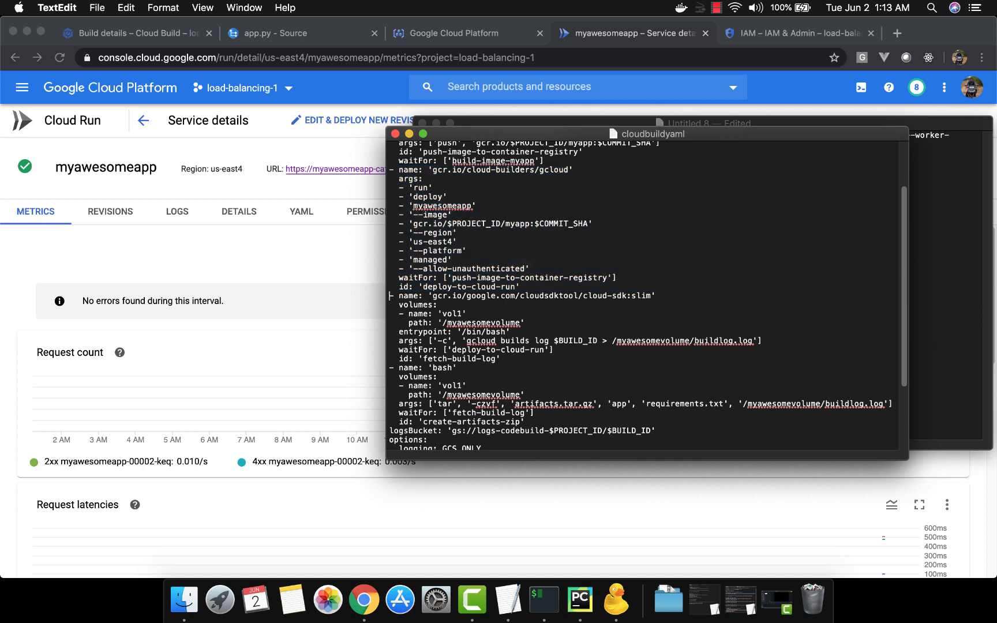
drag(390, 295, 390, 364)
key(super+c)
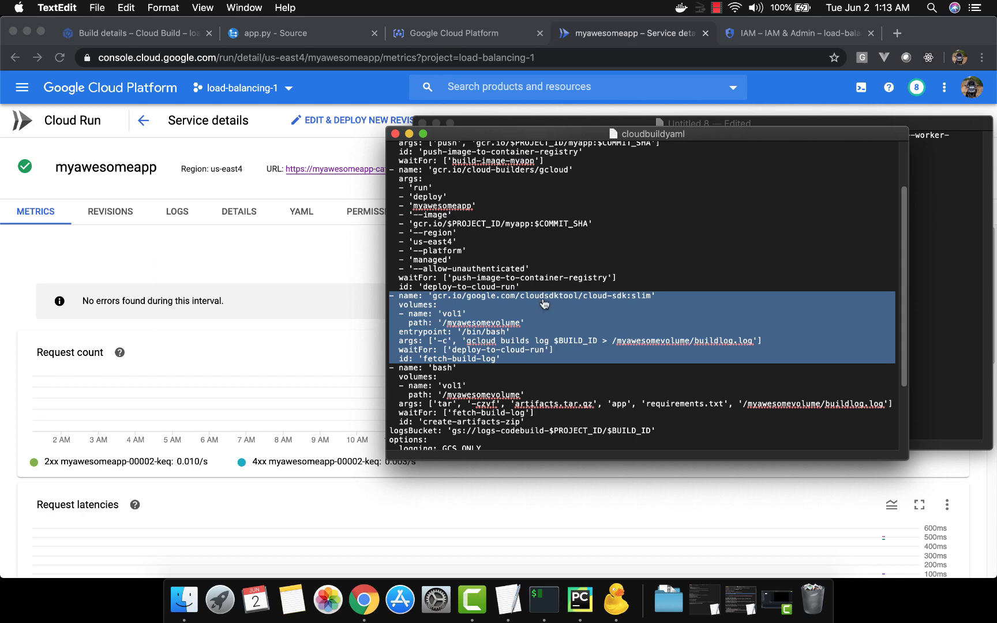
Step: Switch to PyCharm and paste the fetch-build-log step into cloudbuild.yaml on a new line after the deploy-to-cloud-run step
key(super+Tab)
key(super+Tab)
key(super+Tab)
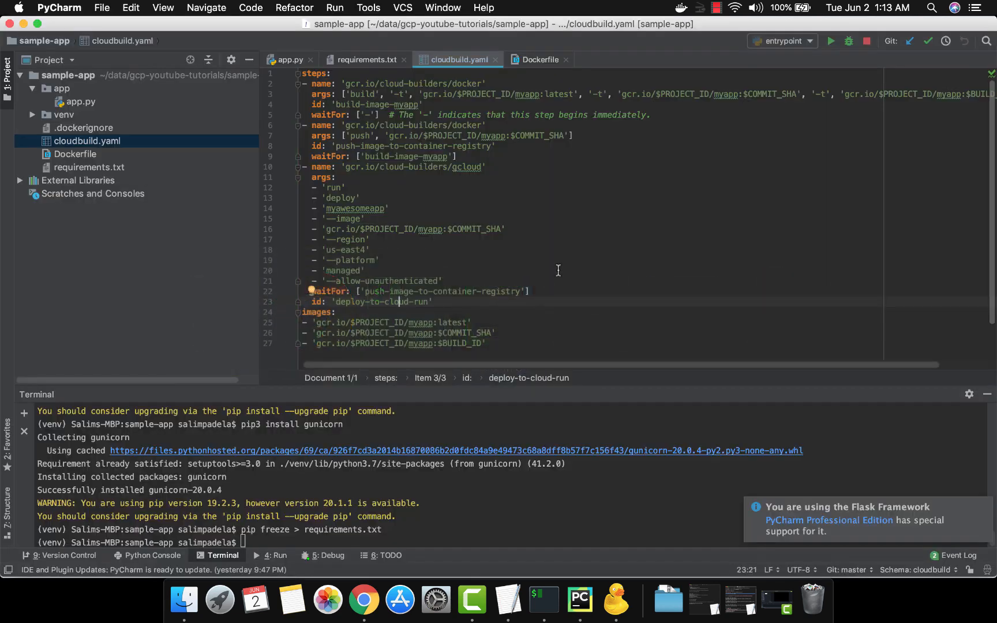
key(End)
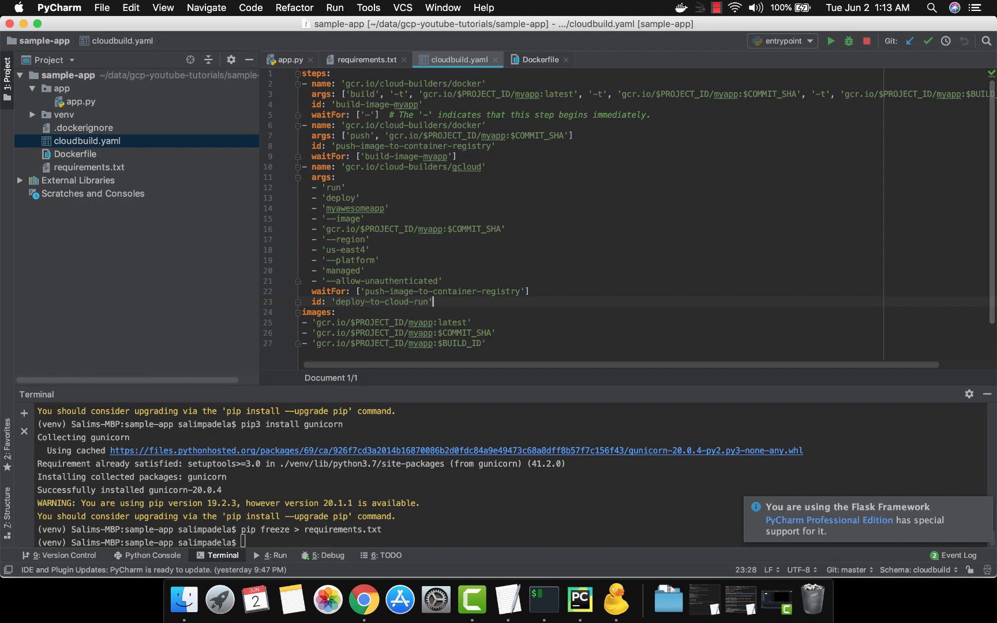
key(Return)
key(super+v)
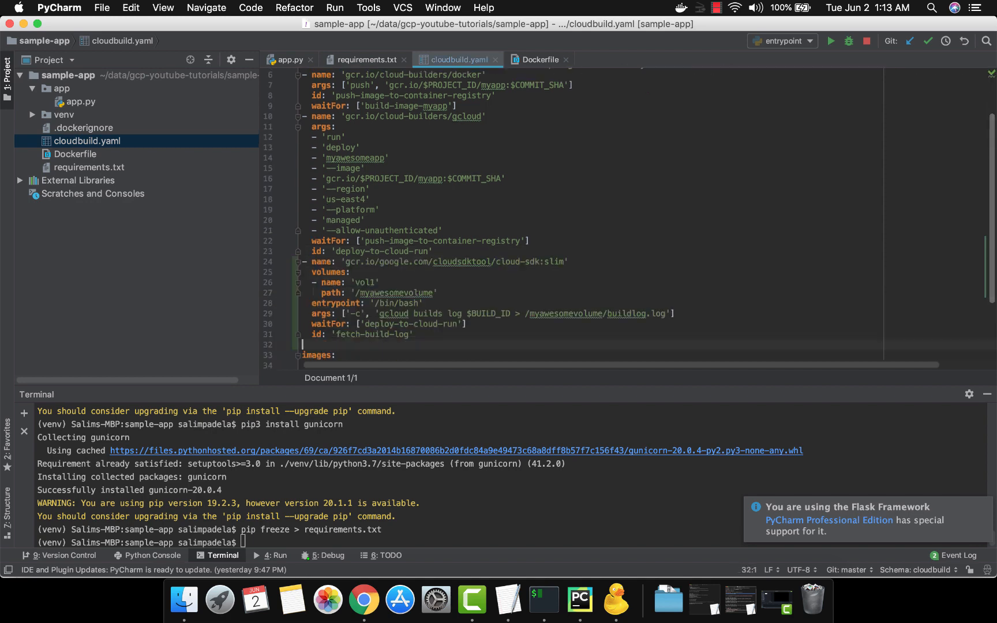
Step: Examine the args line of the fetch-build-log step, including the gcloud command and the buildlog.log output path
key(Up)
key(Up)
key(Up)
key(Up)
key(Up)
key(Up)
key(Up)
key(Down)
key(Down)
key(Down)
key(Down)
key(Right)
key(Right)
key(shift+Right)
key(shift+Right)
key(shift+Right)
key(shift+Right)
key(shift+Right)
key(shift+Right)
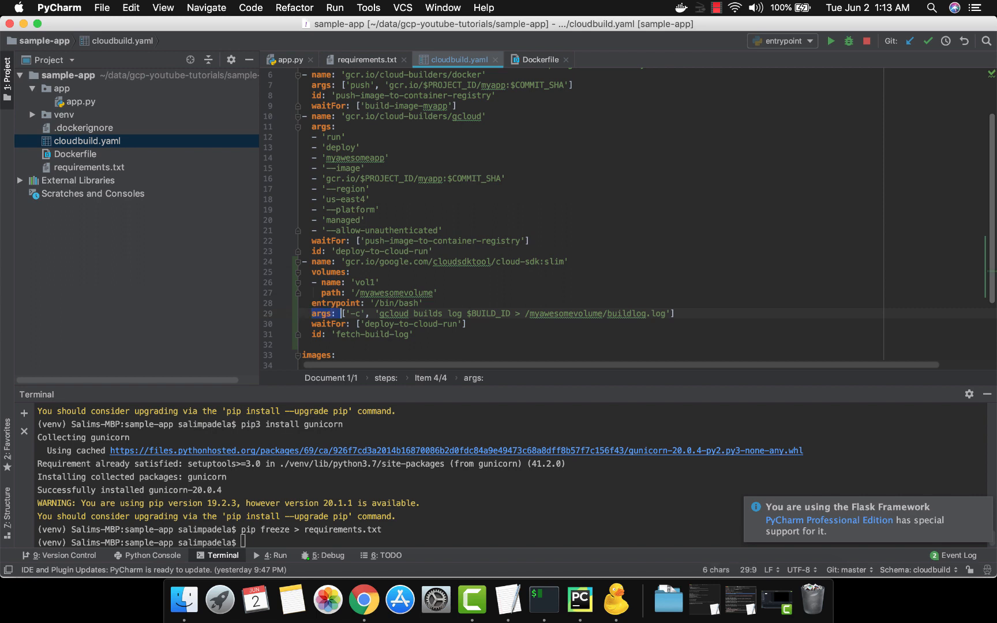
key(shift+Right)
key(shift+Right)
key(shift+Right)
key(shift+Right)
key(shift+Right)
key(shift+Right)
key(shift+Right)
key(shift+Right)
key(shift+Right)
key(shift+Right)
key(shift+Right)
key(shift+Right)
key(shift+Right)
key(shift+Right)
key(shift+Right)
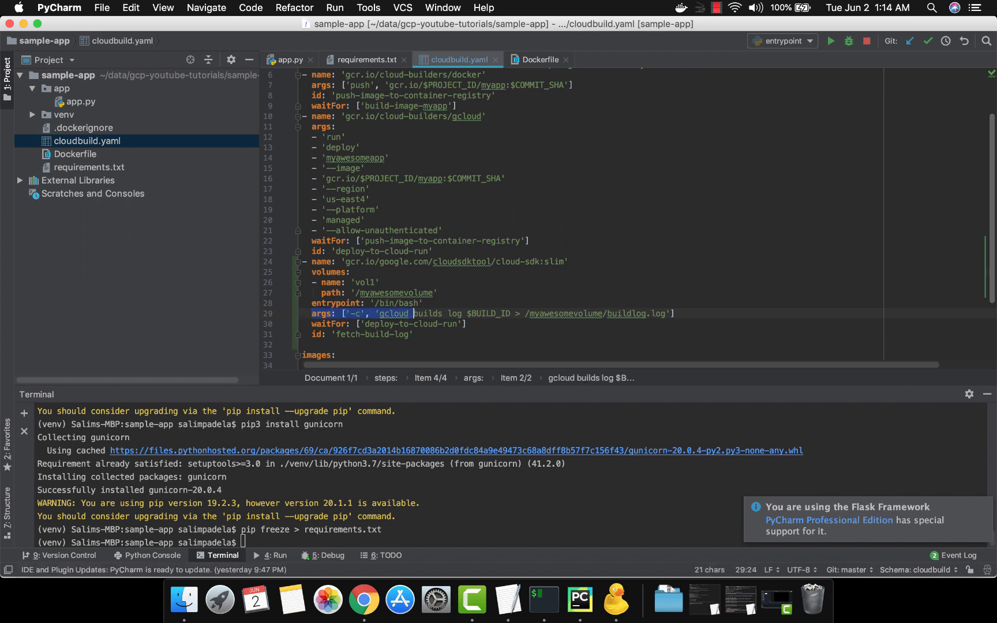
key(Right)
key(Right)
key(Right)
key(Right)
key(Right)
key(Right)
key(Right)
key(Right)
key(Right)
key(Right)
key(Right)
key(Right)
key(Right)
key(Right)
key(Right)
key(Right)
key(Right)
key(Right)
key(Right)
key(Right)
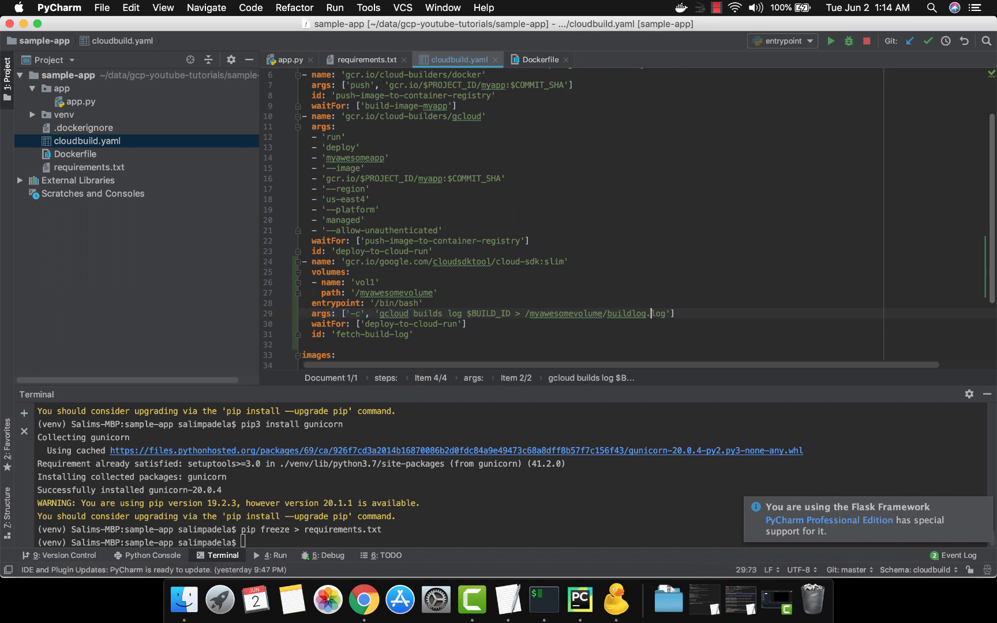
key(Left)
key(Left)
key(Left)
key(Left)
key(Left)
key(Left)
key(Left)
key(Left)
key(Left)
key(shift+Right)
key(shift+Right)
key(shift+Right)
key(shift+Right)
key(shift+Right)
key(shift+Right)
key(shift+Right)
key(shift+Right)
key(shift+Right)
key(shift+Right)
key(shift+Right)
key(shift+Right)
Step: Examine the cloud-sdk:slim image name used by the fetch-build-log step
key(Up)
key(Up)
key(Up)
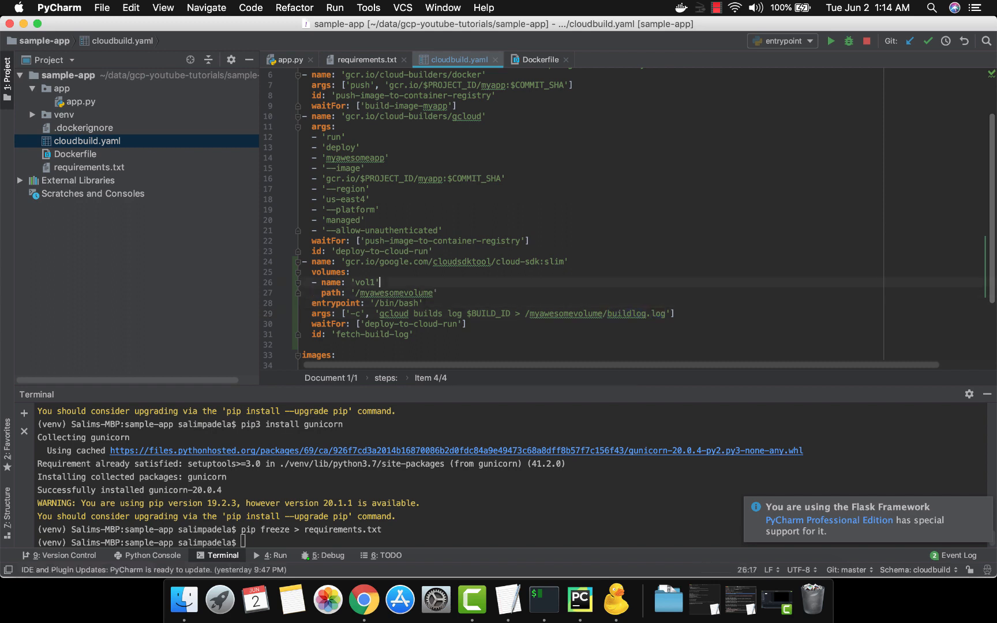
key(Up)
key(Up)
key(End)
key(Left)
key(Left)
key(Left)
key(Left)
key(Left)
key(Left)
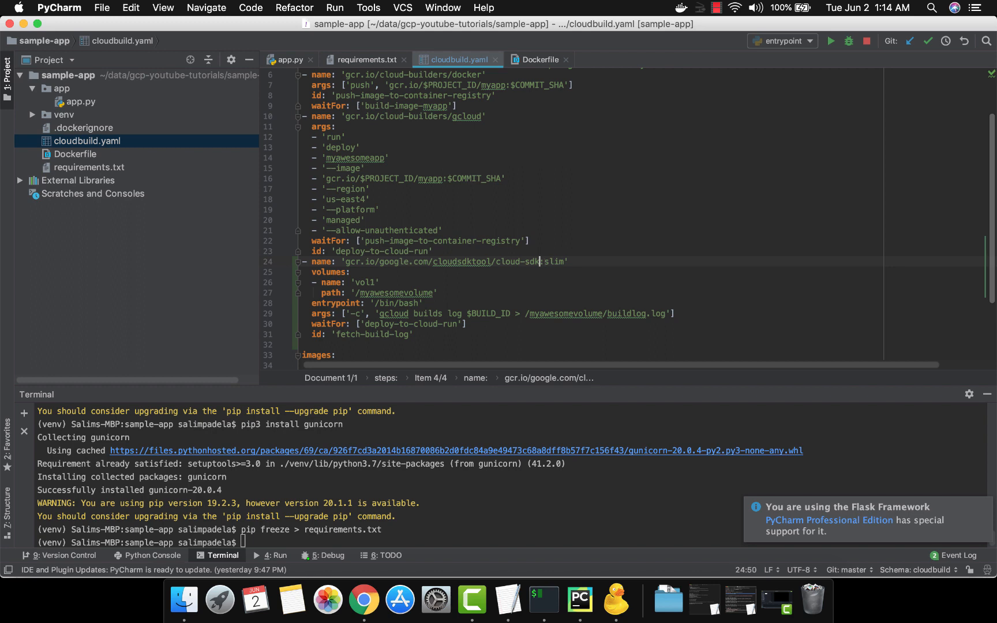
key(shift+Left)
key(shift+Left)
key(shift+Left)
key(shift+Left)
key(shift+Left)
key(shift+Left)
key(shift+Left)
key(shift+Left)
key(shift+Left)
key(Escape)
Step: Review the volumes block of the fetch-build-log step, with the vol1 name and /myawesomevolume path
key(Down)
key(Down)
key(Left)
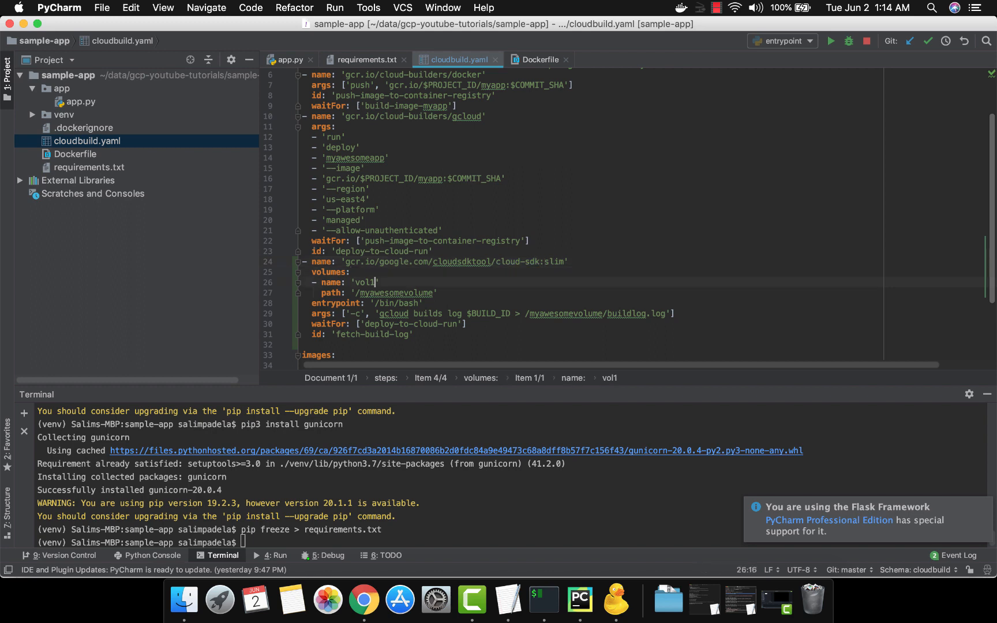
key(shift+Left)
key(shift+Left)
key(shift+Left)
key(shift+Left)
key(Home)
key(shift+Down)
key(shift+Down)
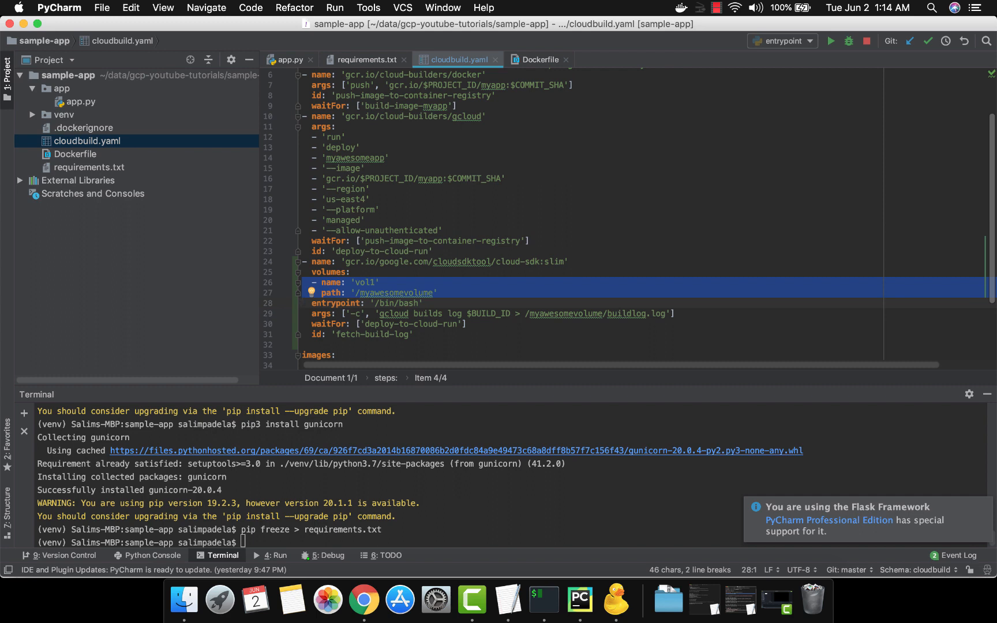
key(Up)
key(Up)
key(shift+Down)
key(shift+Down)
key(Up)
key(Up)
key(Up)
key(shift+Down)
key(shift+Down)
key(shift+Down)
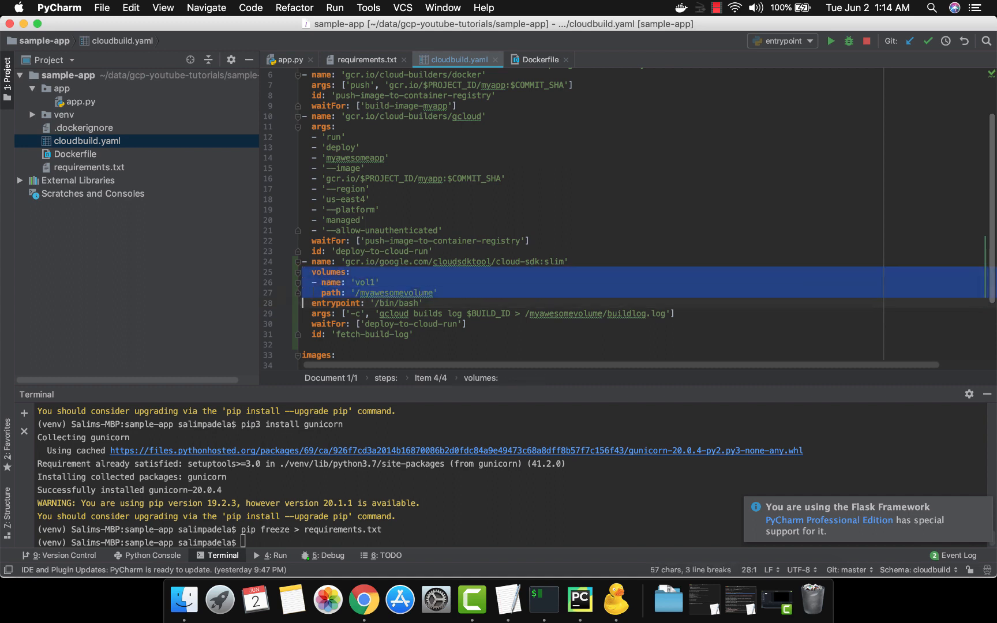
Step: Review the volume path line and the /bin/bash entrypoint line of the fetch-build-log step
key(Down)
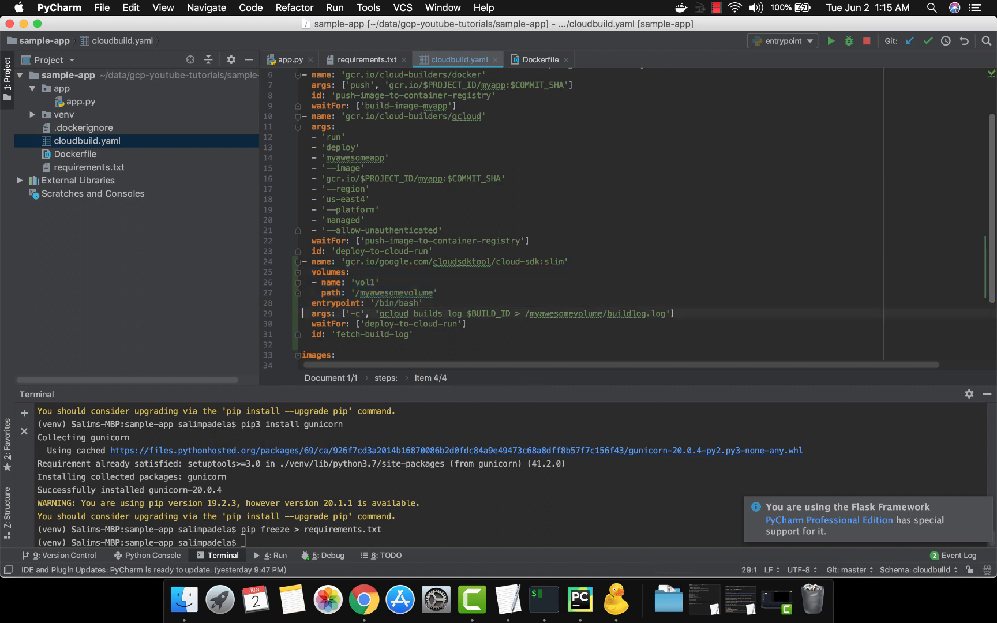
key(Up)
key(Up)
key(shift+Down)
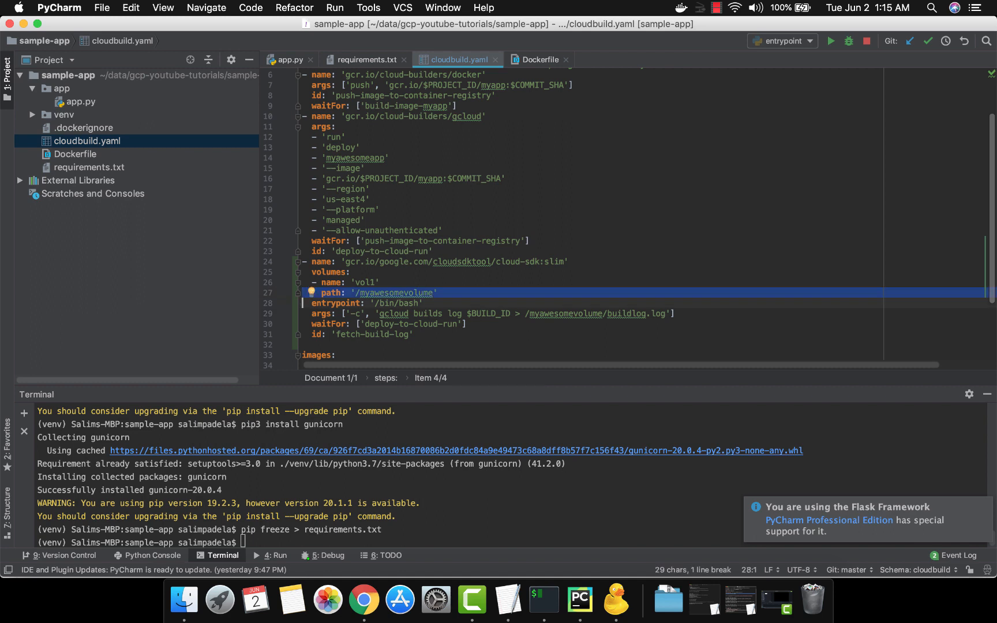
key(Down)
key(Up)
key(Up)
key(shift+Down)
key(Down)
key(Up)
key(shift+Down)
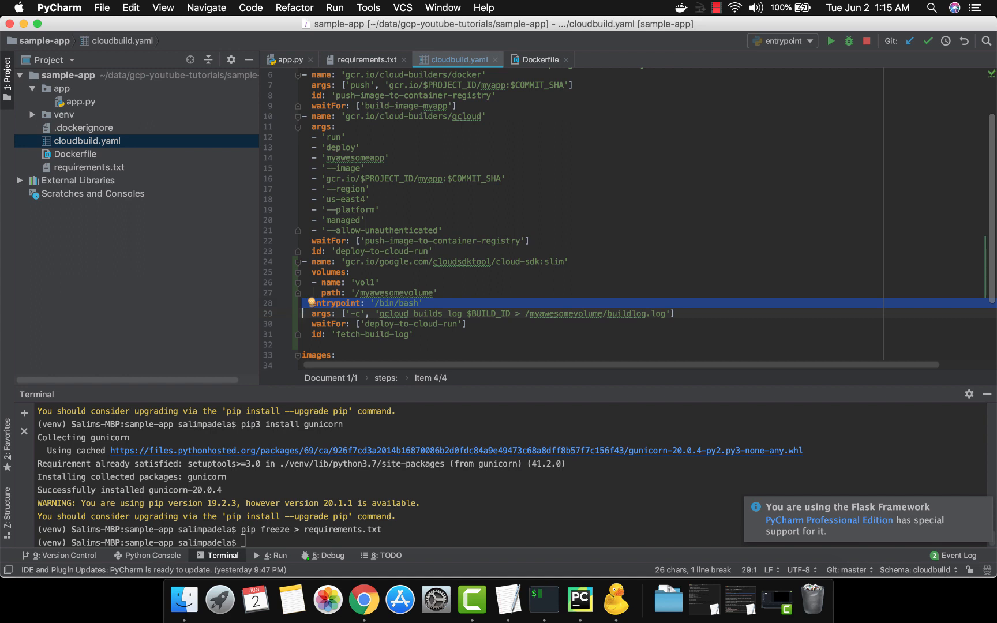
key(Down)
key(Up)
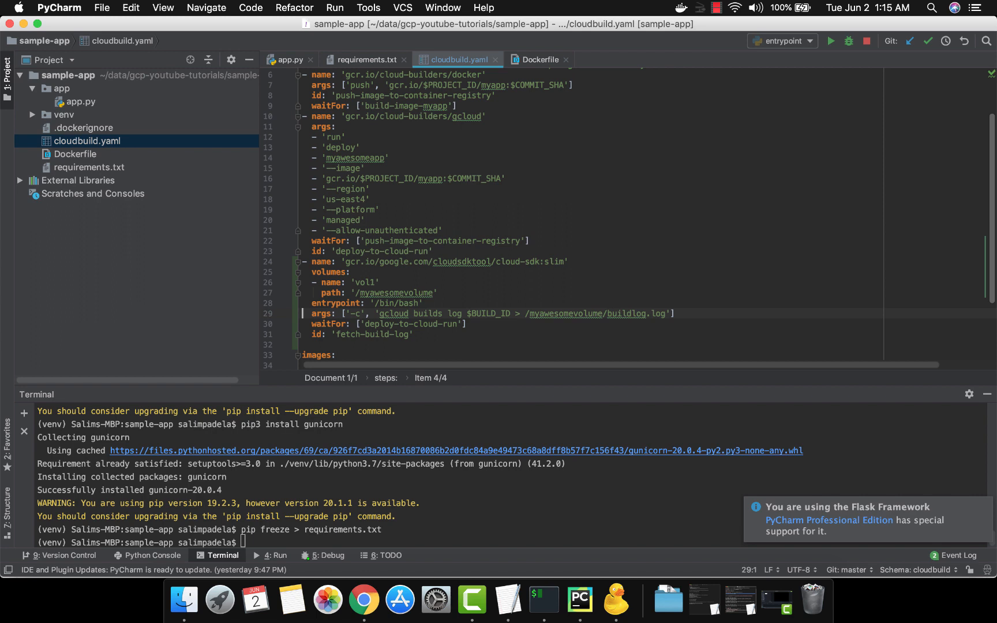
Step: Examine how the gcloud builds log command uses $BUILD_ID and redirects its output to myawesomevolume/buildlog.log
key(Right)
key(Right)
key(Right)
key(Right)
key(Right)
key(Right)
key(Right)
key(Right)
key(Right)
key(Right)
key(Right)
key(Right)
key(Right)
key(Right)
key(Right)
key(Right)
key(Right)
key(Right)
key(Right)
key(Right)
key(Right)
key(Right)
key(Right)
key(Right)
key(Right)
key(Right)
key(Right)
key(Right)
key(Right)
key(Right)
key(Right)
key(Right)
key(Right)
key(Right)
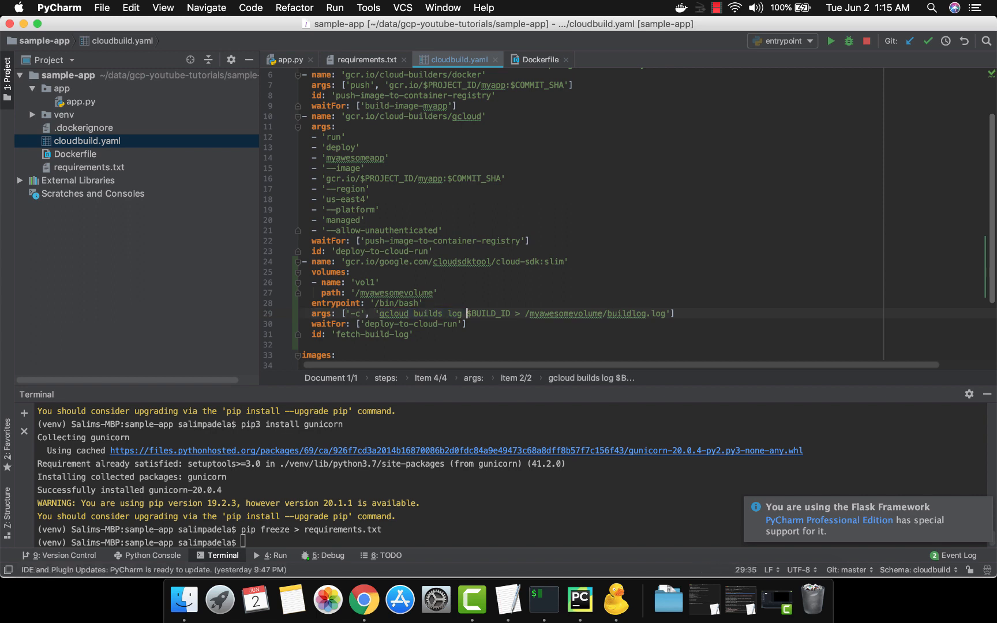
key(shift+Right)
key(shift+Right)
key(shift+Right)
key(shift+Right)
key(shift+Right)
key(shift+Right)
key(shift+Right)
key(shift+Right)
key(shift+Right)
key(shift+Right)
key(shift+Left)
key(Right)
key(Right)
key(Right)
key(Right)
key(shift+Right)
key(shift+Right)
key(shift+Right)
key(shift+Right)
key(shift+Right)
key(shift+Right)
key(shift+Right)
key(shift+Right)
key(shift+Right)
key(shift+Right)
key(shift+Right)
key(shift+Right)
key(shift+Right)
key(shift+Right)
key(shift+Right)
key(shift+Right)
key(shift+Right)
key(shift+Right)
key(shift+Right)
key(shift+Right)
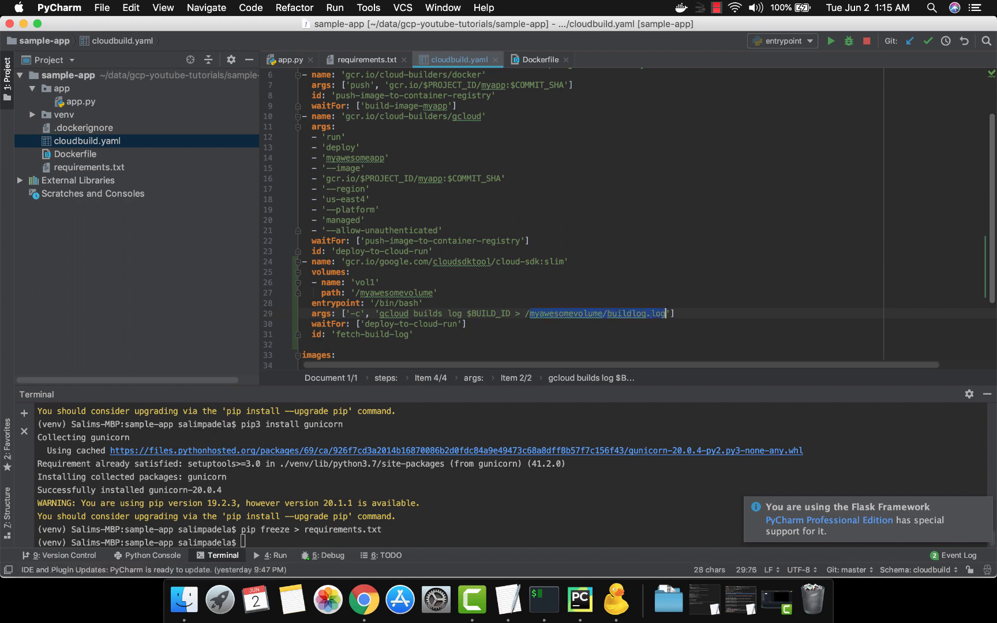
key(Right)
Step: Review the fetch-build-log step's waitFor dependency on deploy-to-cloud-run, its id line and the buildlog.log file name
key(Down)
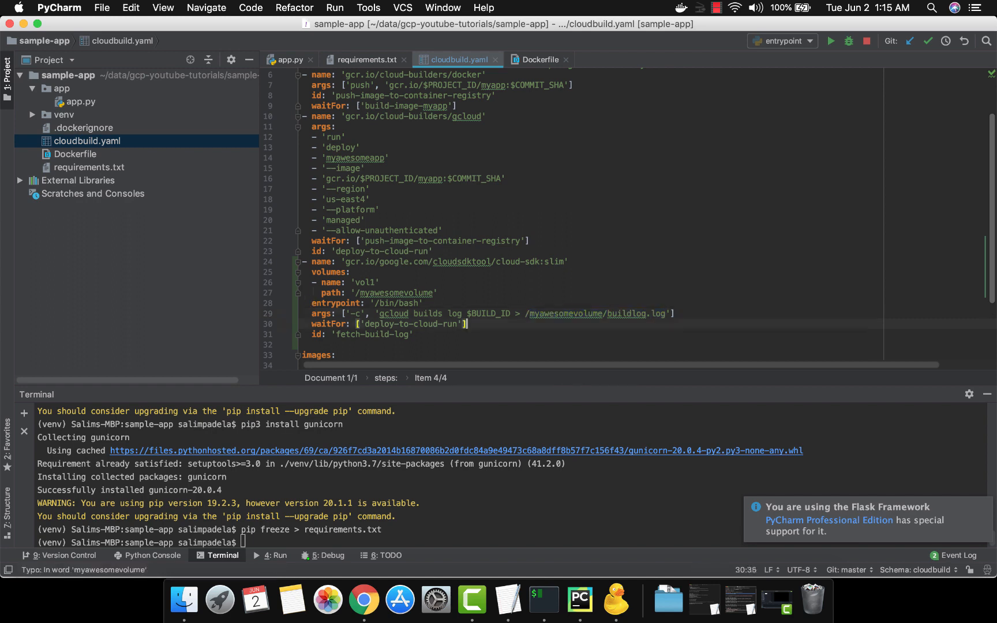
key(Home)
key(Right)
key(Right)
key(Right)
key(Right)
key(Right)
key(Right)
key(Right)
key(Right)
key(Right)
key(Right)
key(Right)
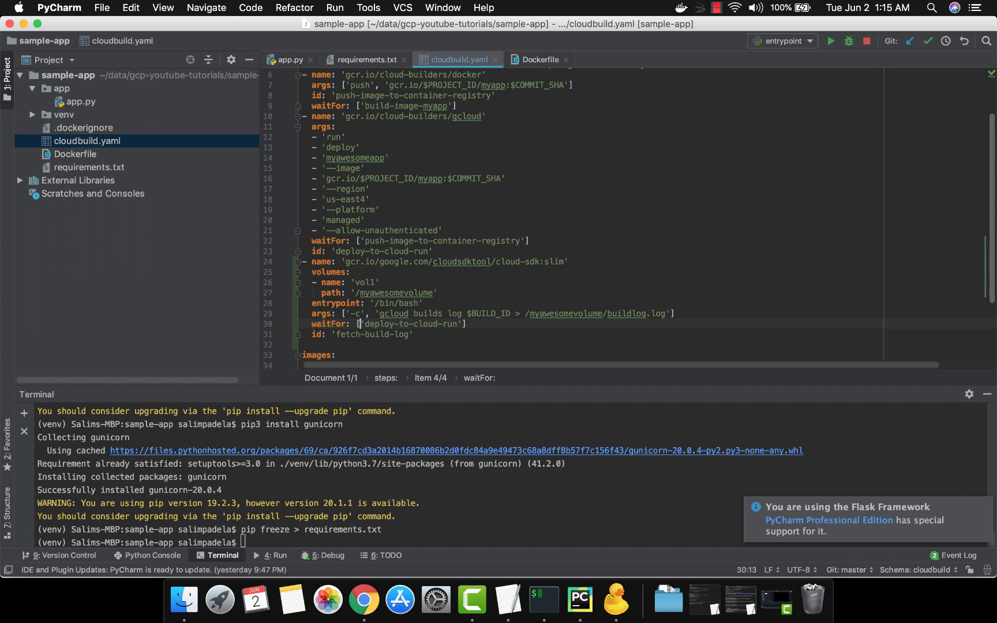
key(shift+Right)
key(shift+Right)
key(shift+Right)
key(shift+Right)
key(shift+Right)
key(shift+Right)
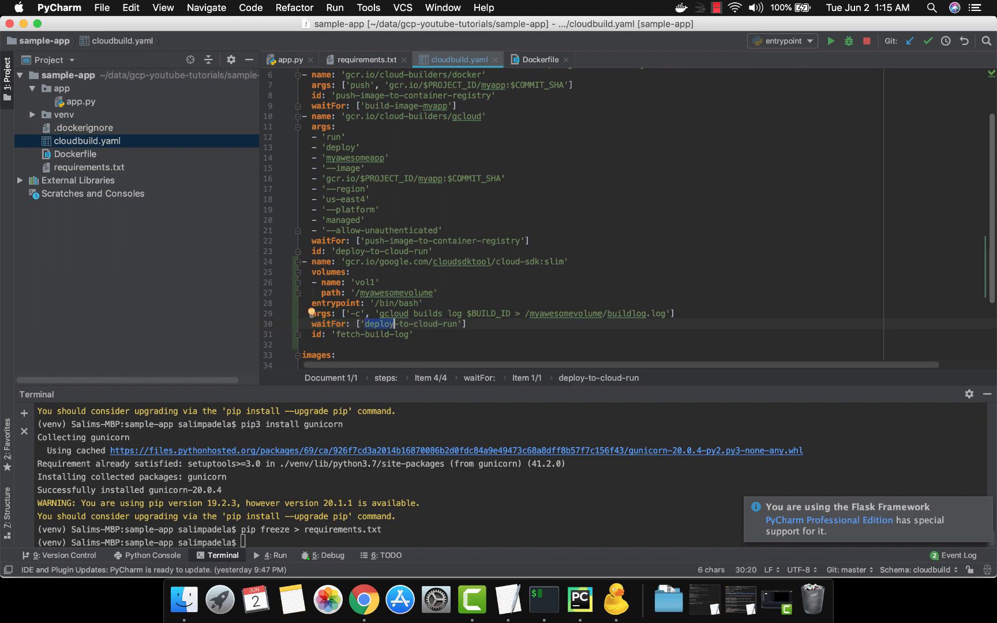
key(Home)
key(shift+End)
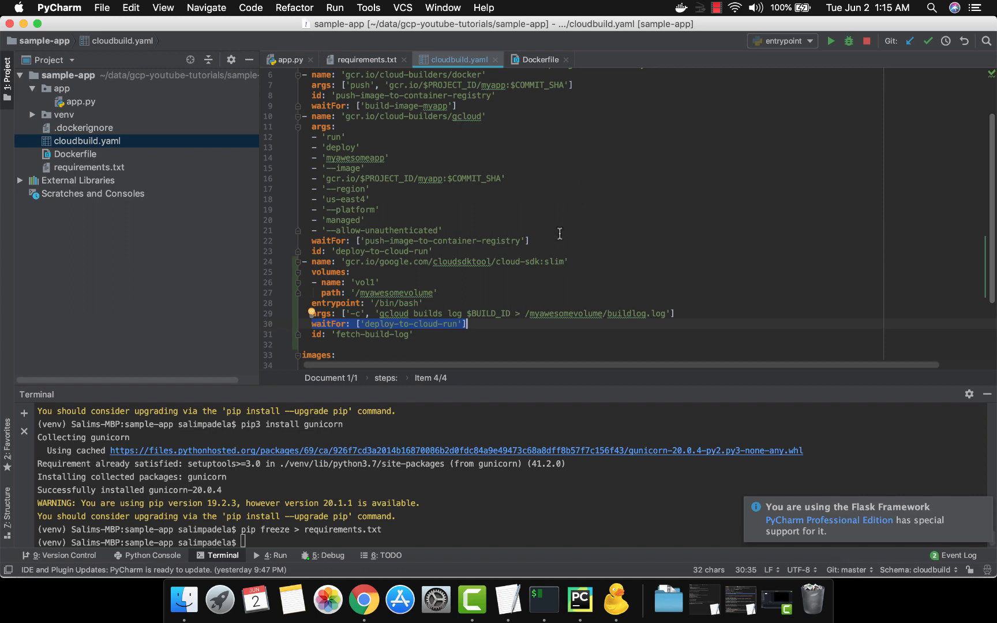
drag(414, 334, 389, 334)
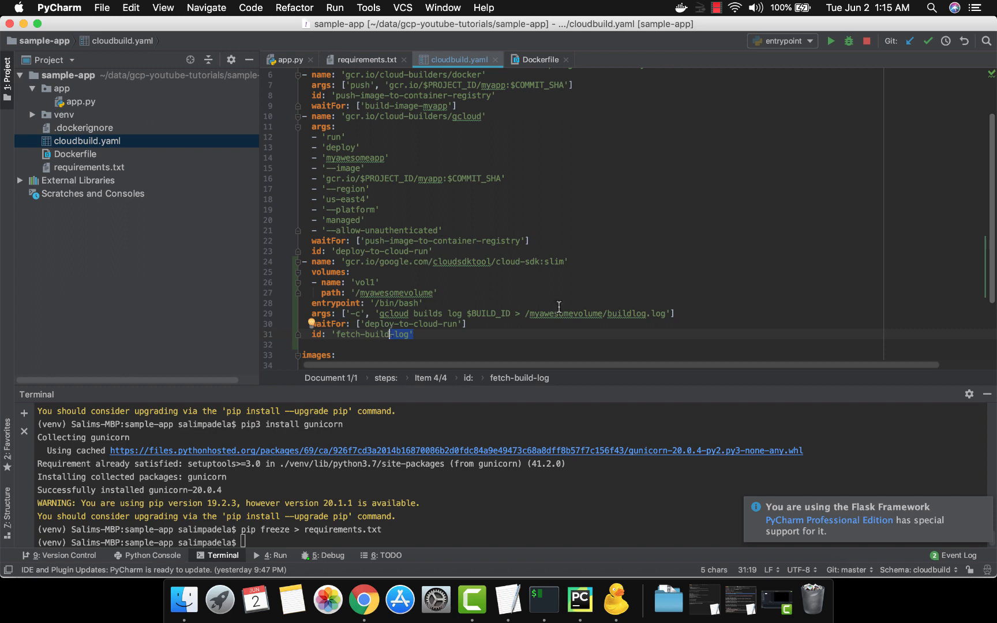
click(618, 313)
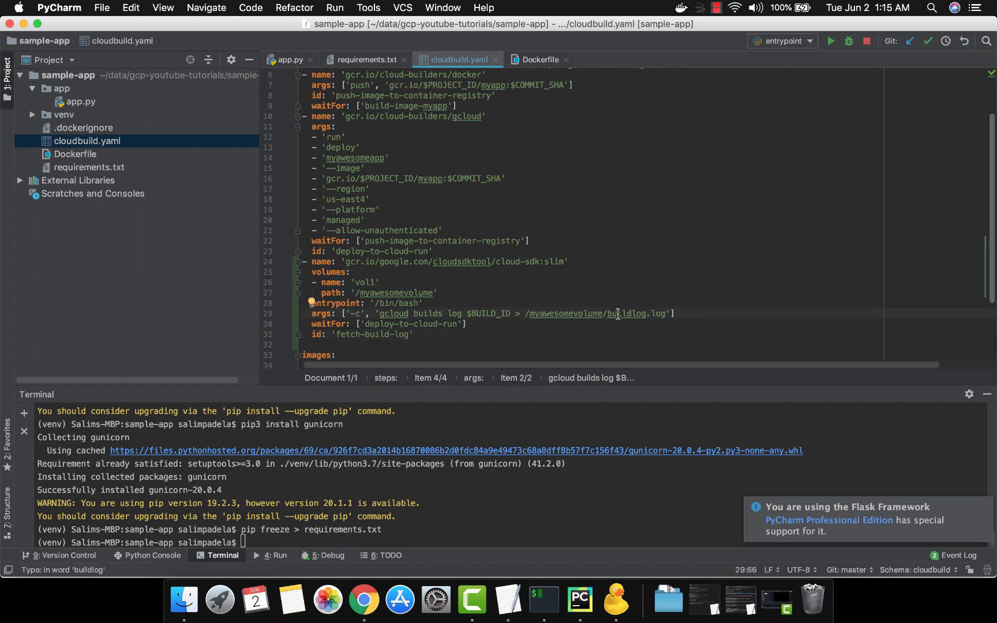
Step: Copy the bash create-artifacts-zip step from the TextEdit cloudbuildyaml file into PyCharm's cloudbuild.yaml, directly between the fetch-build-log step and the images section
key(Down)
key(Down)
key(Down)
key(super+Tab)
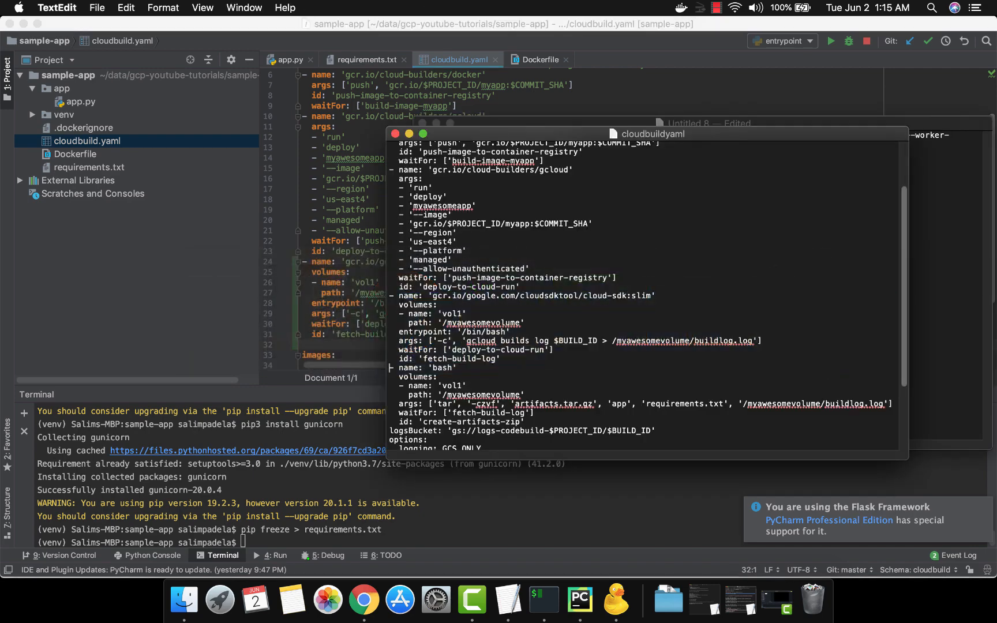
key(shift+Down)
key(shift+Down)
key(shift+Down)
key(shift+Down)
key(shift+Down)
key(shift+Down)
key(shift+Down)
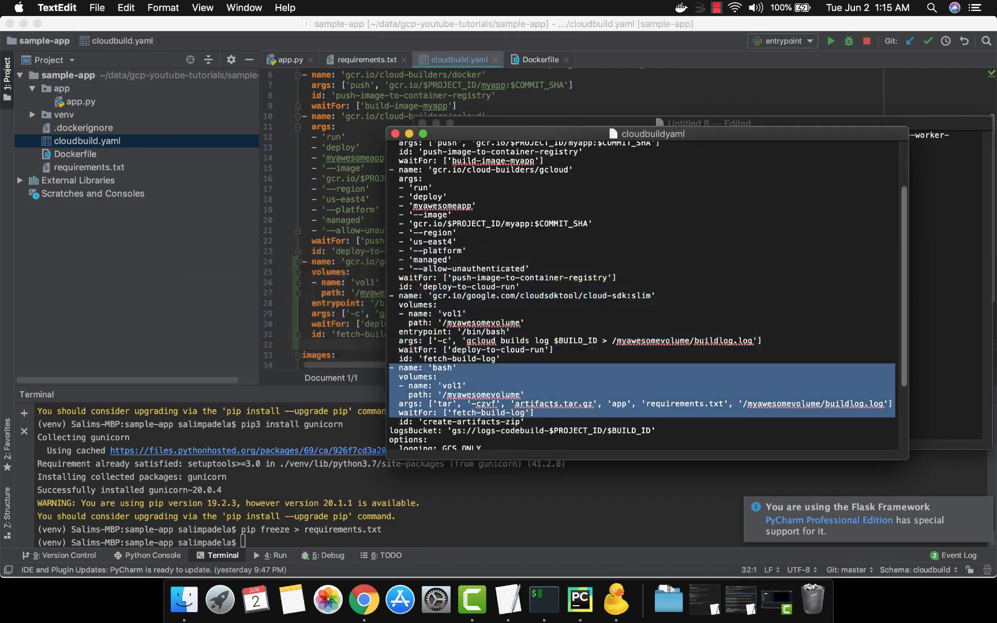
key(super+c)
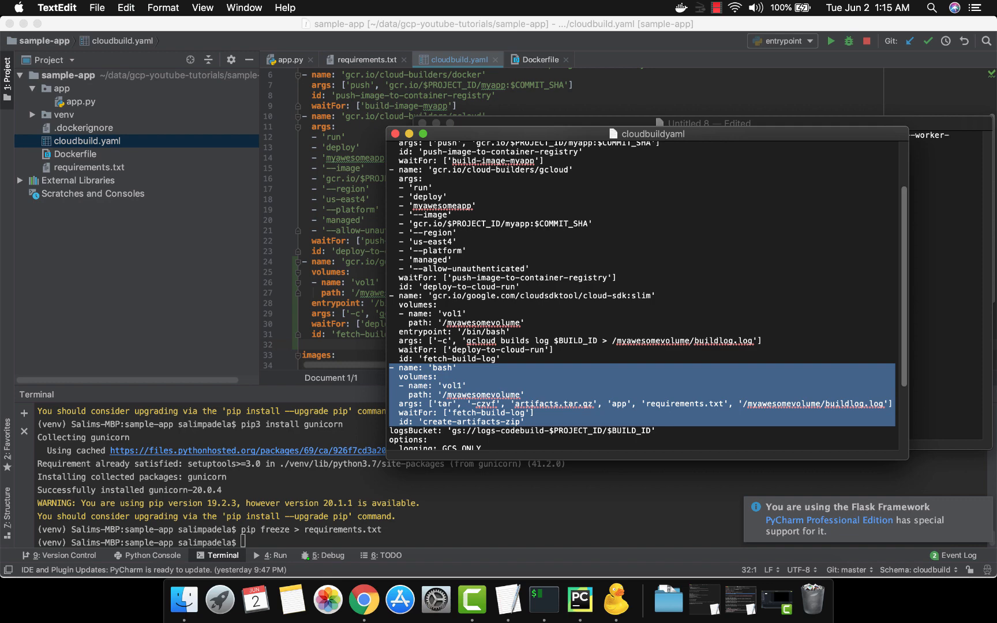
key(super+Tab)
key(super+v)
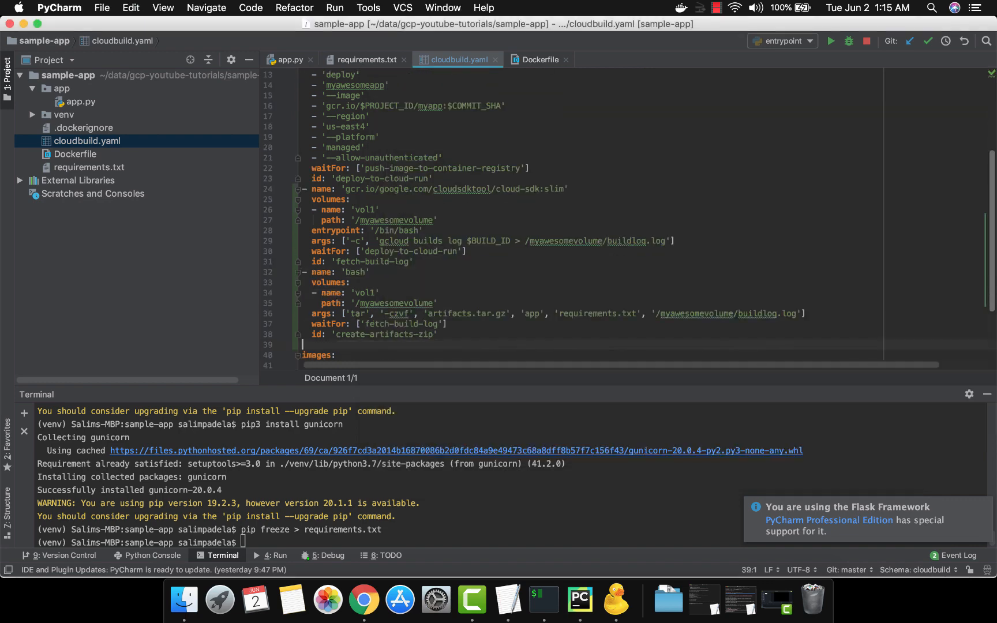
key(BackSpace)
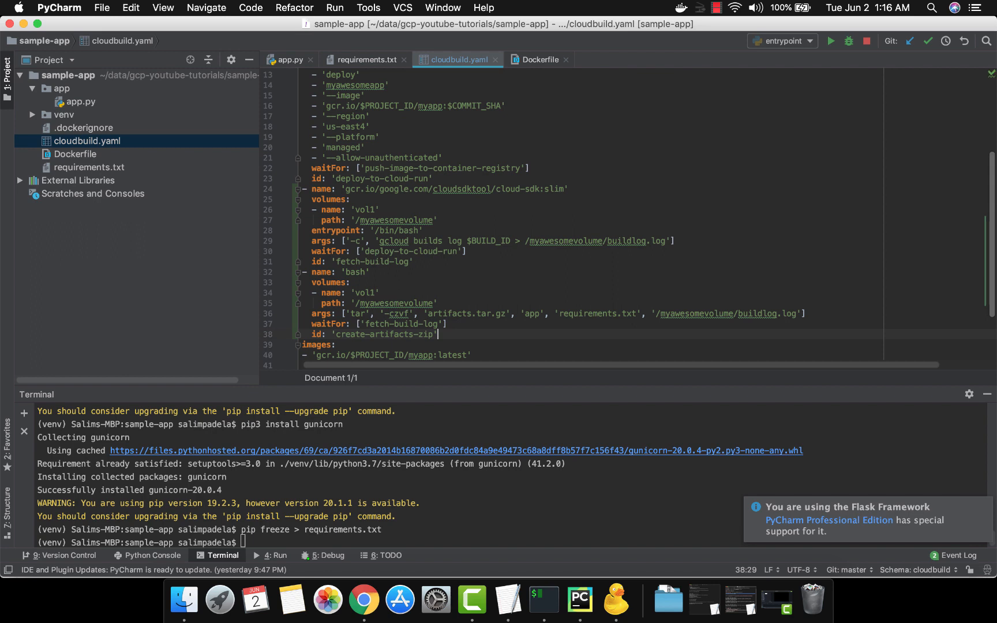
Step: Examine the id of the create-artifacts-zip step and the bash image name it uses
key(Left)
key(alt+Left)
key(alt+Left)
key(alt+Left)
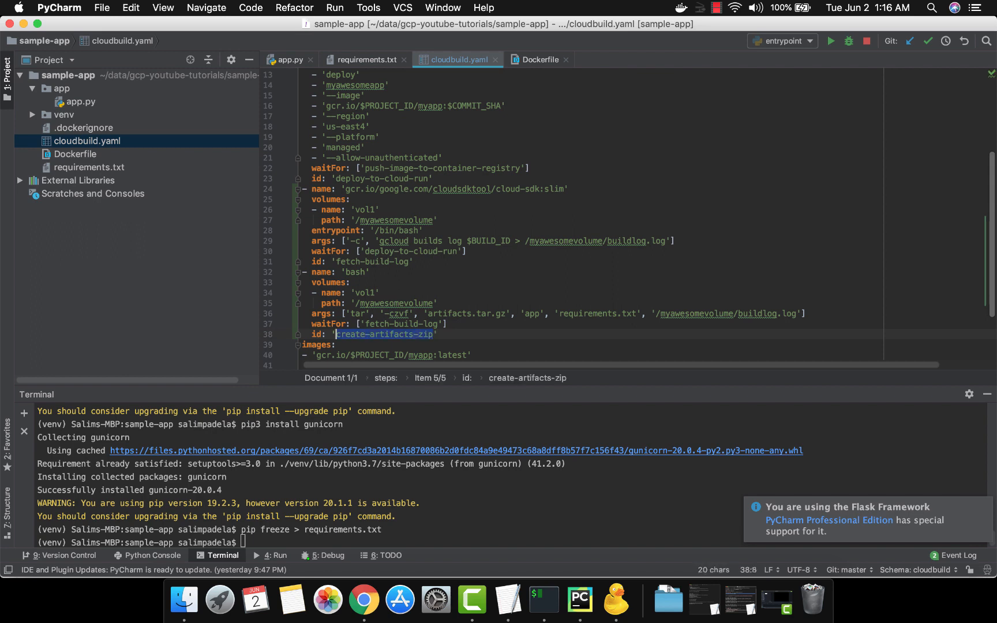
key(Up)
key(Up)
key(Up)
key(Up)
key(Up)
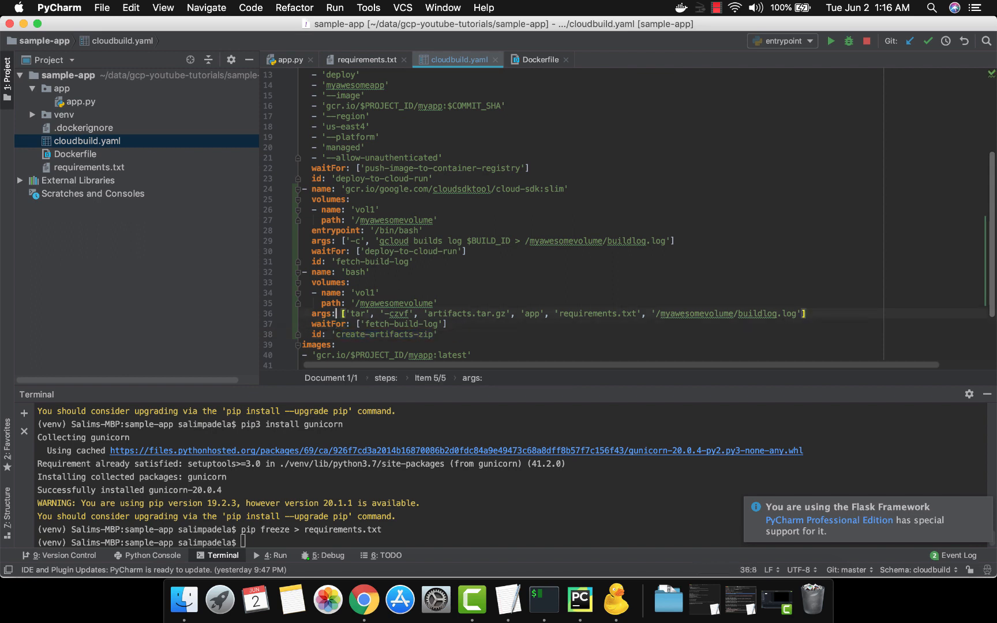
key(Up)
key(Right)
key(Right)
key(alt+shift+Right)
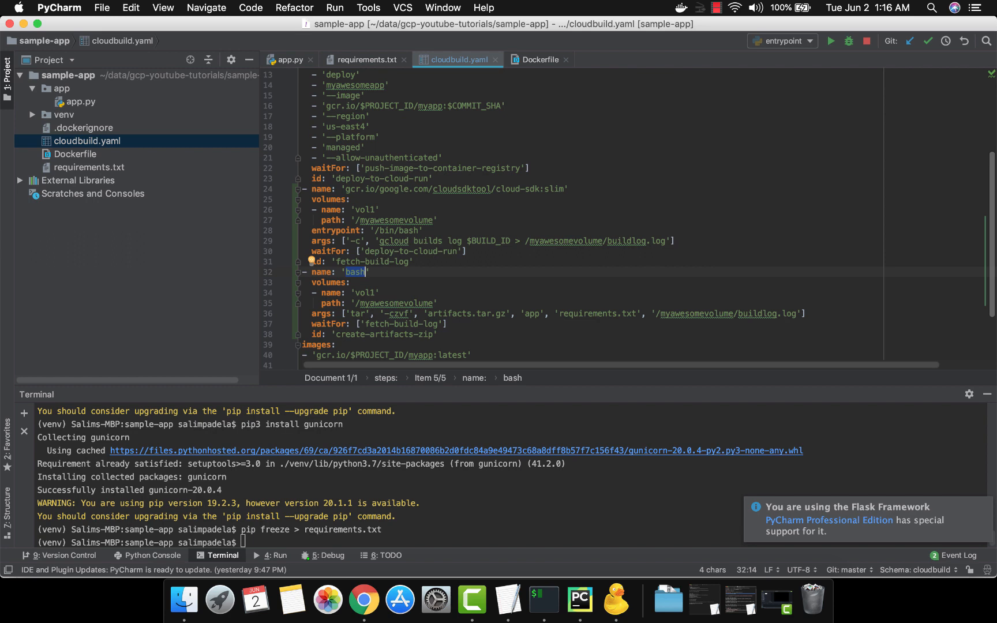
Step: Review the volumes block of the create-artifacts-zip step and compare it with the volume path in the fetch-build-log step
key(Down)
key(Down)
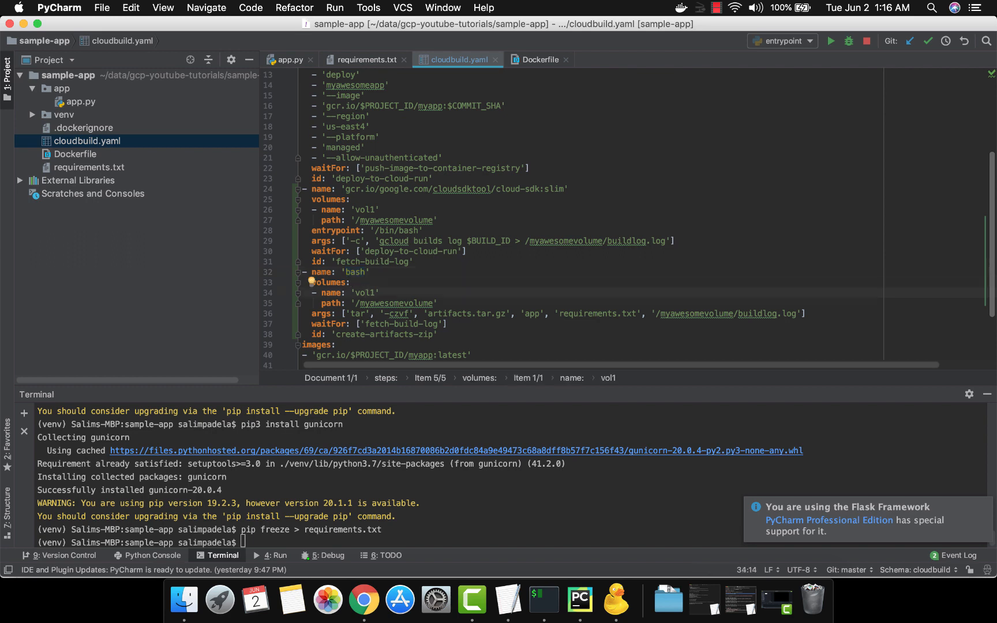
key(Left)
key(Left)
key(alt+shift+Right)
key(Up)
key(super+Left)
key(super+Left)
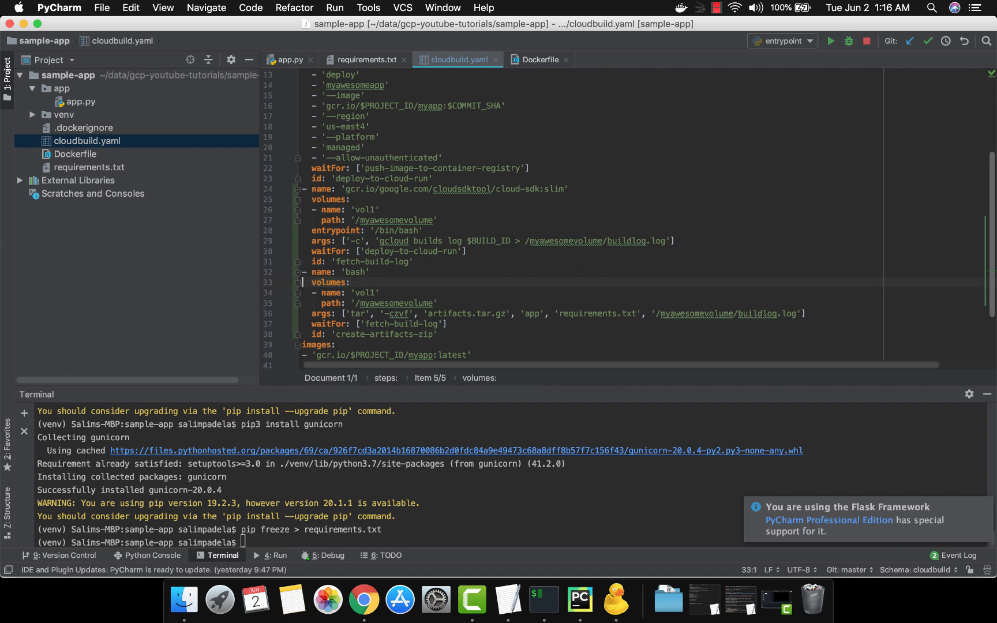
key(shift+Down)
key(shift+Down)
key(shift+Down)
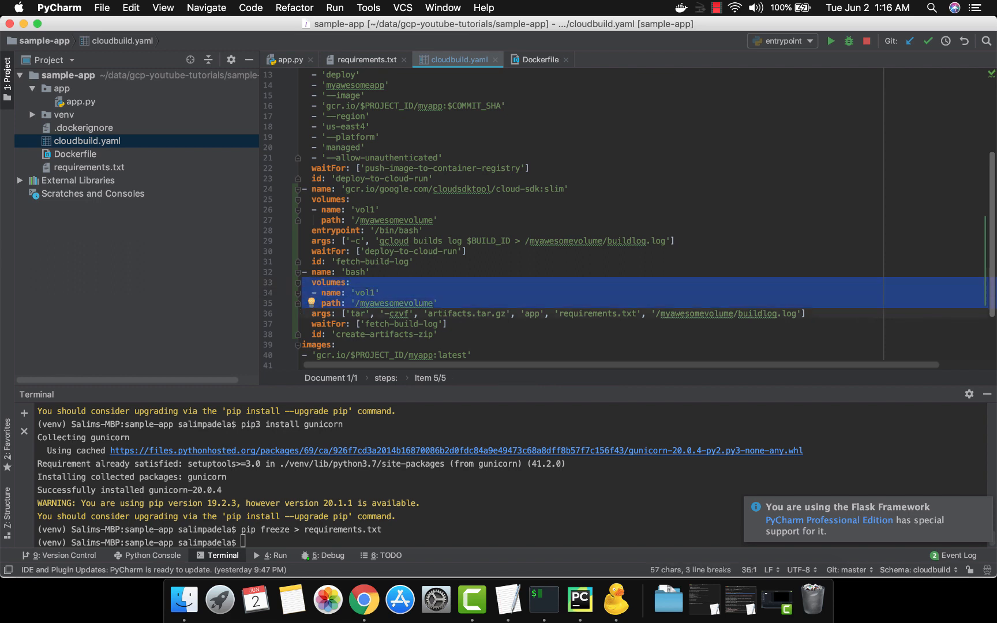
key(Up)
key(Up)
key(Up)
key(Up)
key(Up)
key(Up)
key(Up)
key(Up)
key(Up)
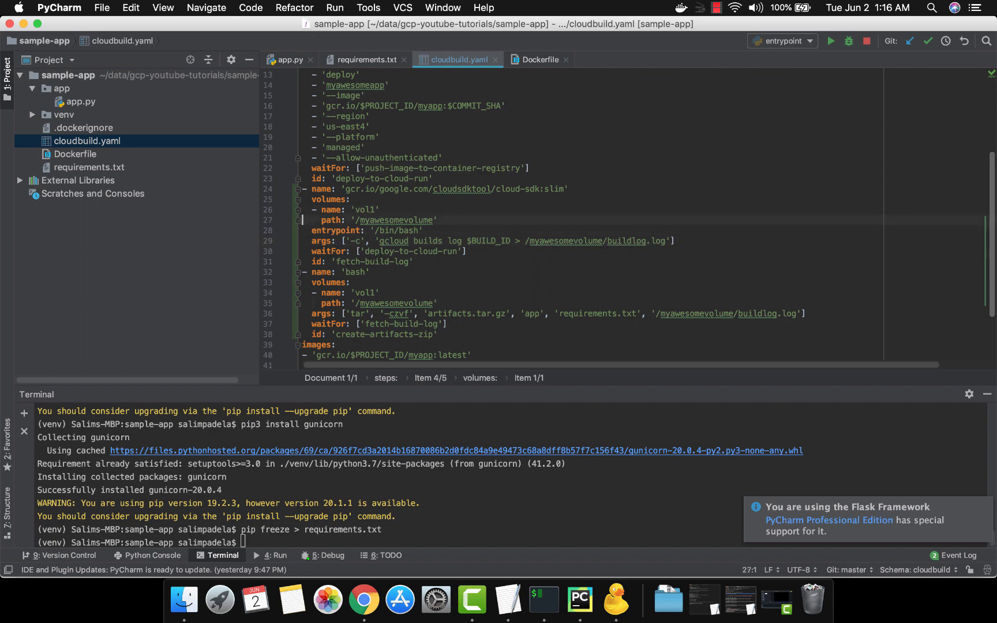
Step: Examine the tar command arguments of the create-artifacts-zip step, from tar through the artifacts.tar.gz archive name to the app folder
key(Down)
key(Down)
key(Down)
key(Down)
key(Down)
key(Down)
key(Down)
key(Down)
key(Down)
key(Right)
key(Right)
key(Right)
key(Right)
key(Right)
key(Right)
key(Right)
key(Right)
key(Right)
key(Right)
key(Right)
key(Right)
key(Right)
key(Right)
key(Right)
key(Right)
key(Right)
key(Right)
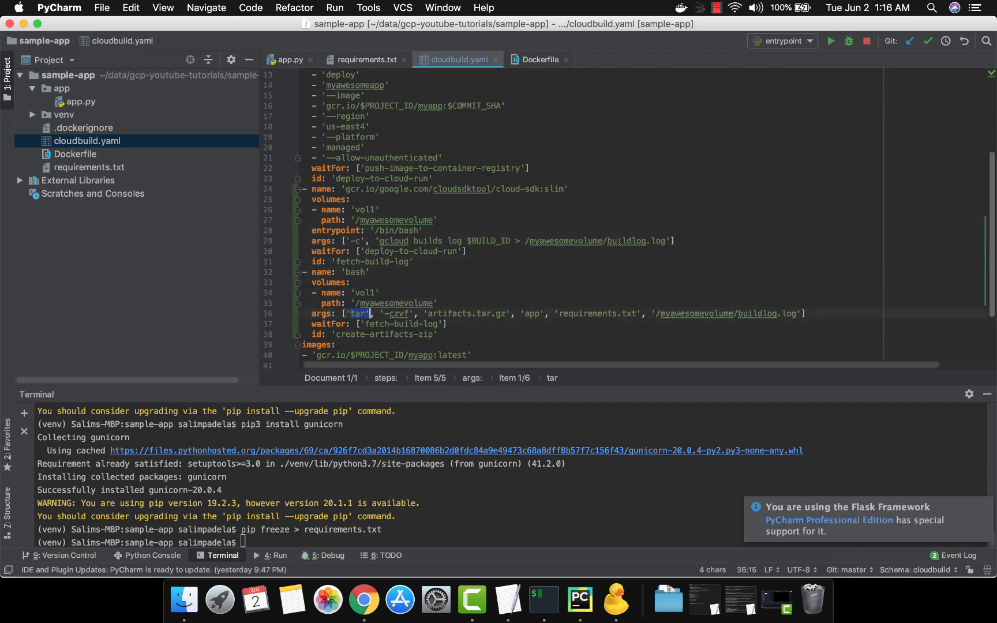
key(Right)
key(Right)
key(Right)
key(Right)
key(Right)
key(Right)
key(Right)
key(Right)
key(Right)
key(Right)
key(Right)
key(Right)
key(Right)
key(Right)
key(Right)
key(Right)
key(Right)
key(Right)
key(Right)
key(Right)
key(Right)
key(Right)
key(Right)
key(shift+Left)
key(shift+Left)
key(shift+Left)
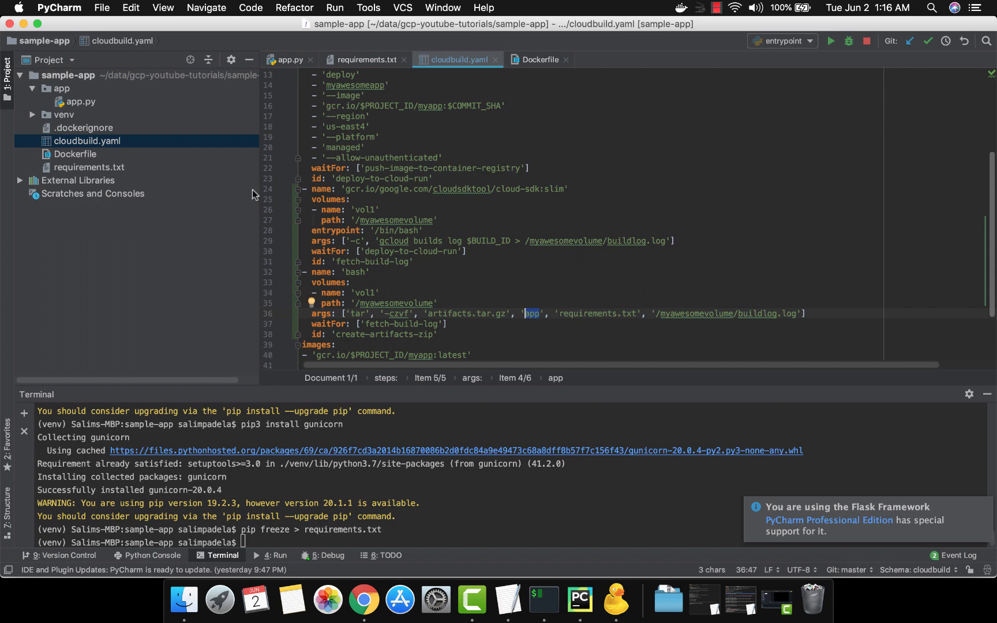
Step: Examine the requirements.txt and /myawesomevolume/buildlog.log entries in the tar arguments of the create-artifacts-zip step
click(582, 313)
key(alt+Up)
key(alt+Up)
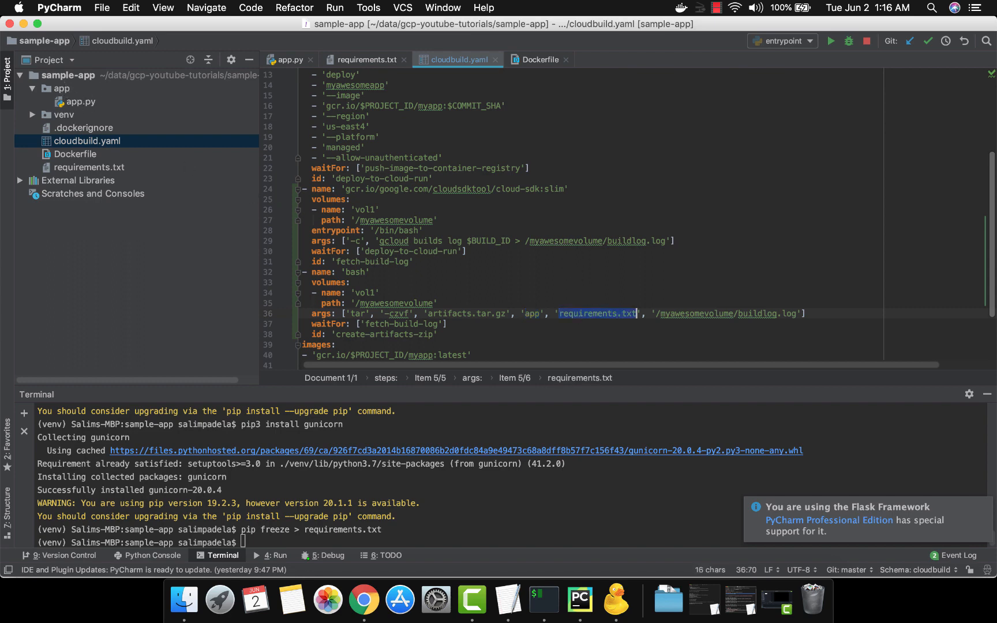
key(Right)
key(Right)
key(Right)
key(Right)
key(Right)
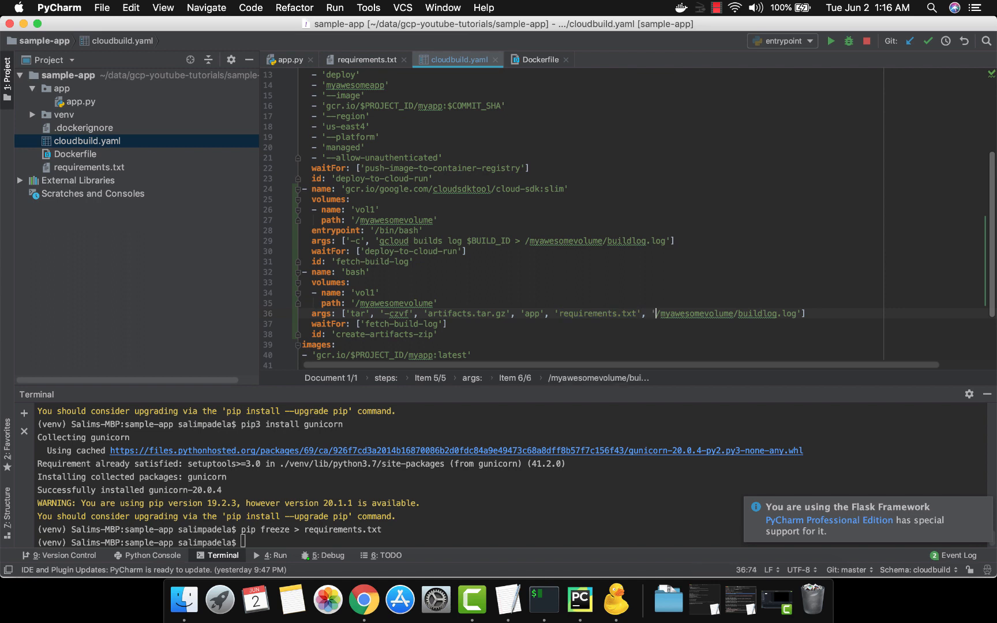
key(alt+shift+Right)
key(alt+shift+Right)
key(alt+shift+Right)
key(alt+shift+Right)
key(alt+shift+Right)
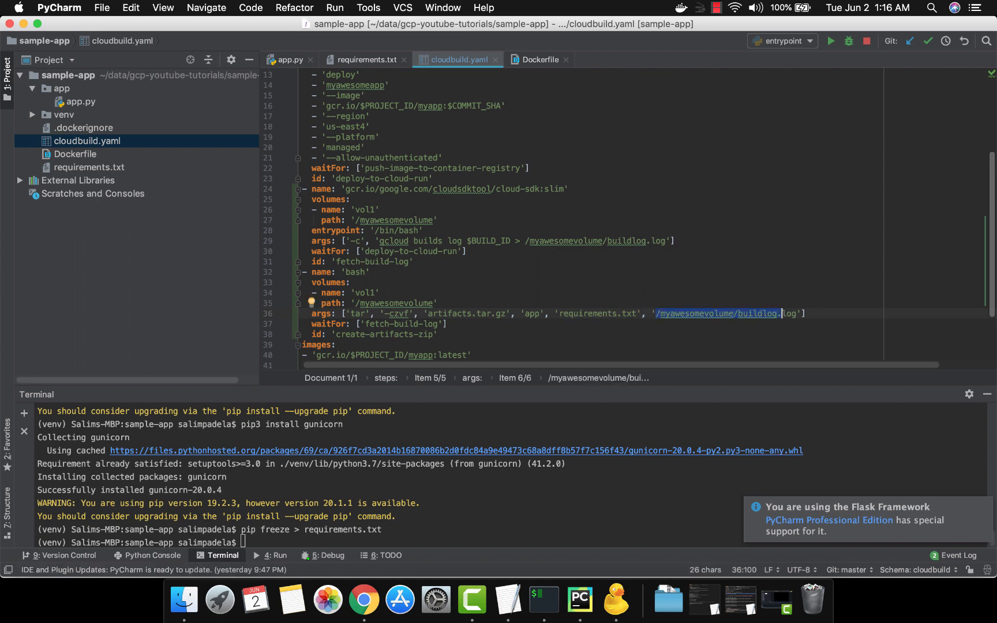
key(alt+Up)
key(alt+Up)
key(alt+Up)
key(alt+Up)
key(Left)
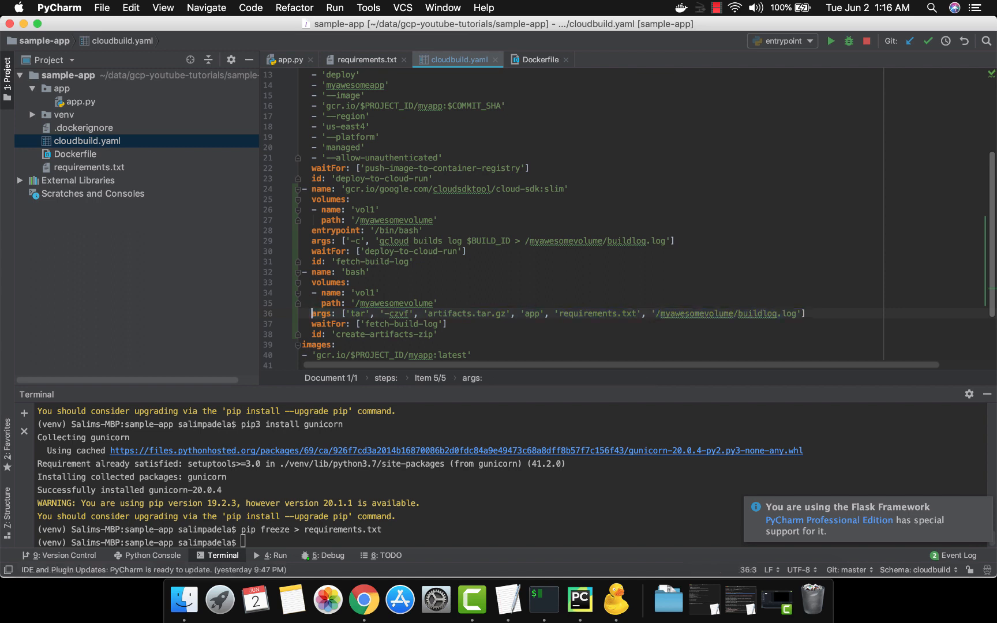
Step: Review the waitFor dependency on fetch-build-log and the id line that close the create-artifacts-zip step
key(Down)
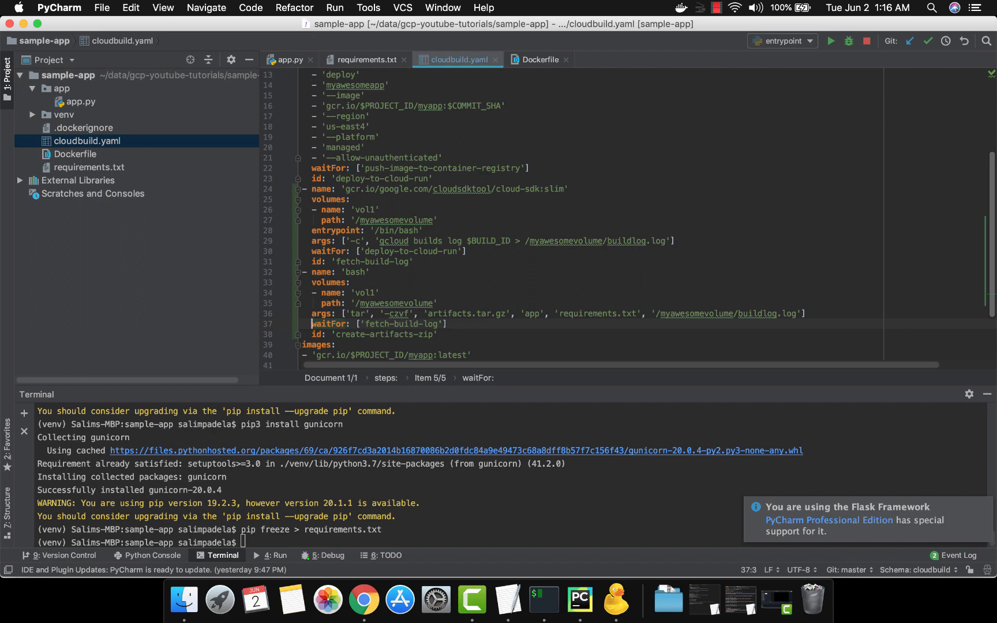
key(Down)
key(shift+End)
key(Up)
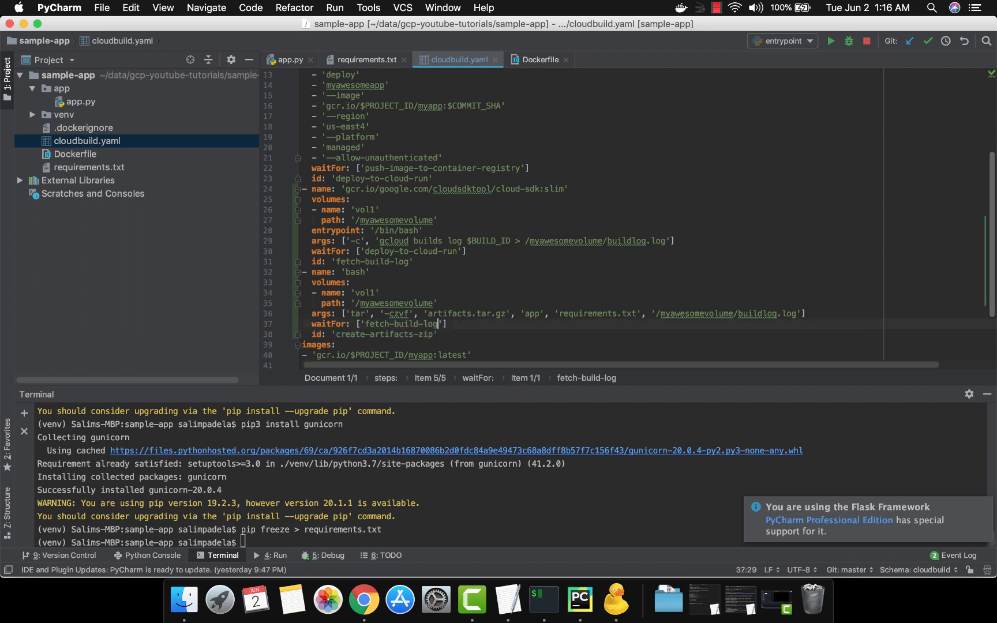
key(Down)
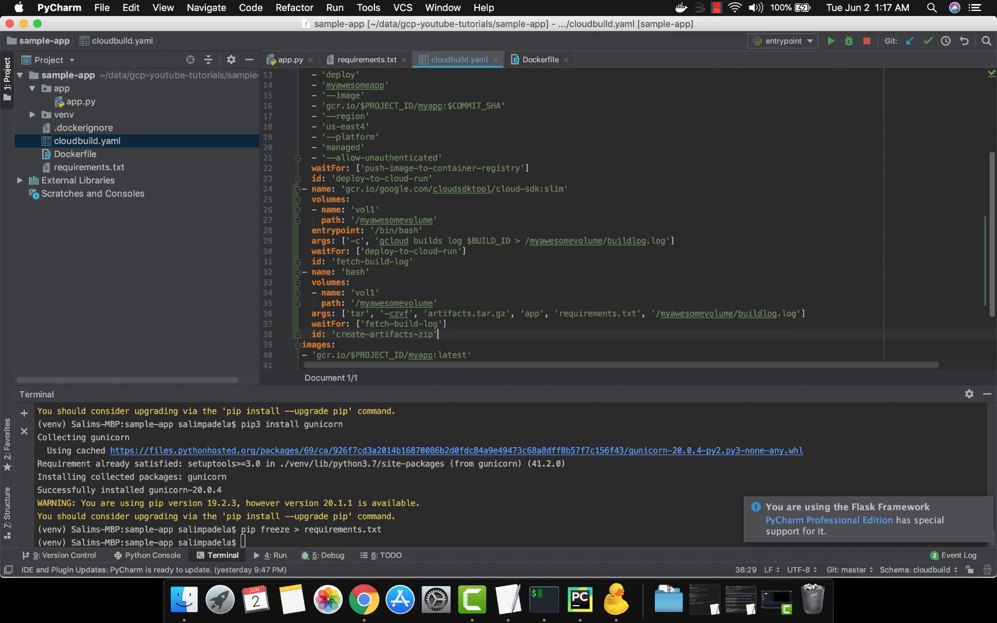
Step: Copy the artifacts block with its objects location and paths from the TextEdit file to the end of PyCharm's cloudbuild.yaml, below the images list
key(super+Tab)
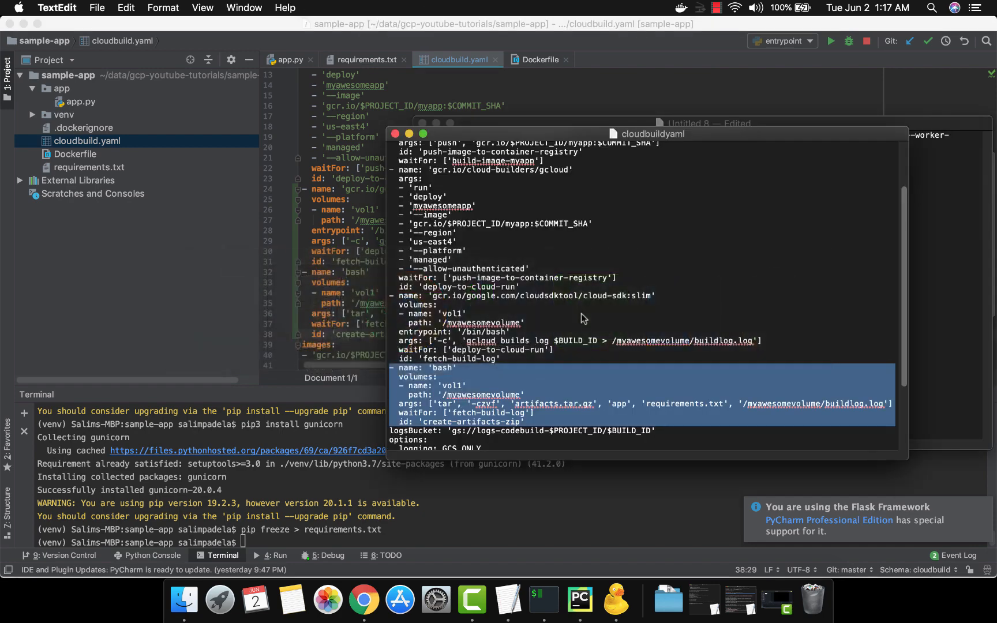
scroll(581, 313, down, 5)
click(554, 427)
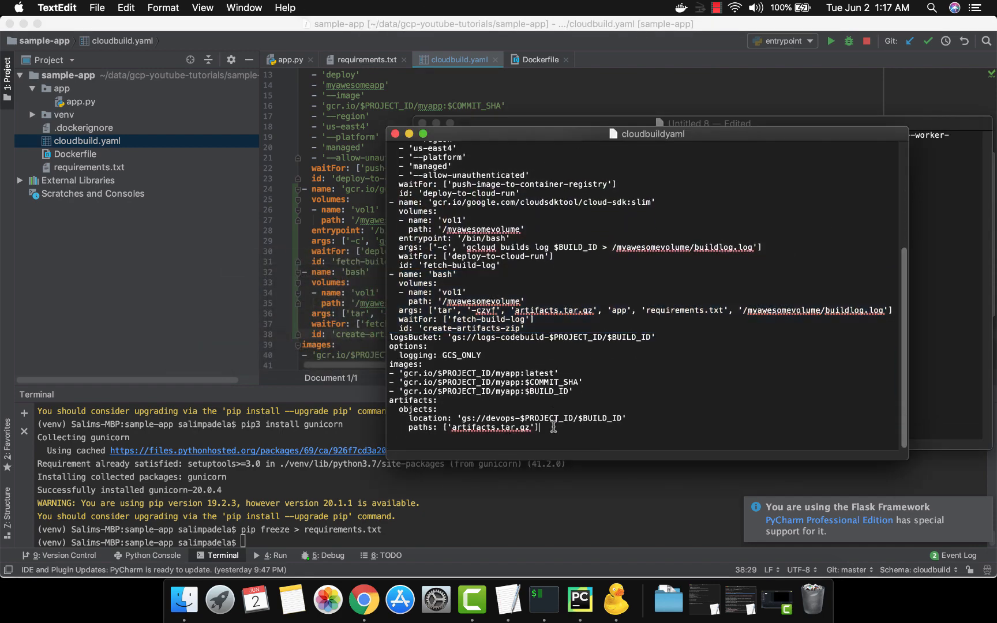
key(super+shift+Left)
key(shift+Up)
key(shift+Up)
key(shift+Up)
key(super+c)
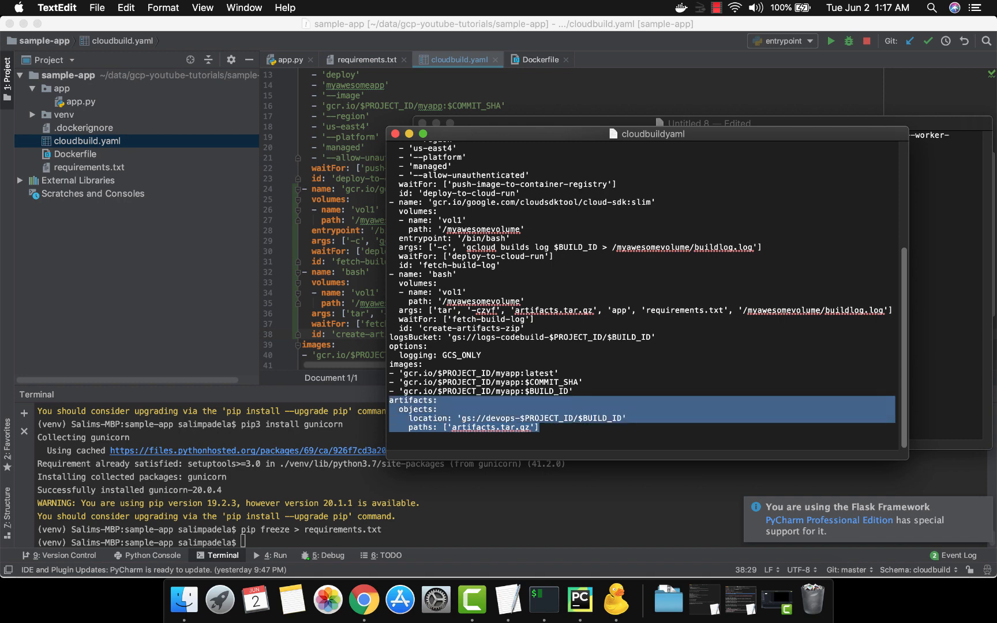
key(super+Tab)
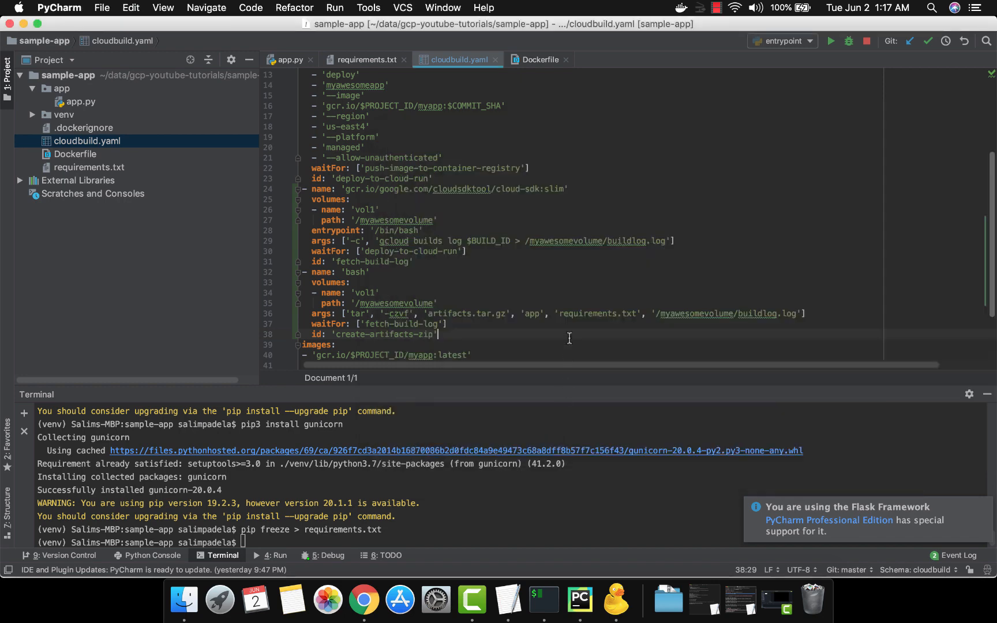
scroll(569, 338, down, 3)
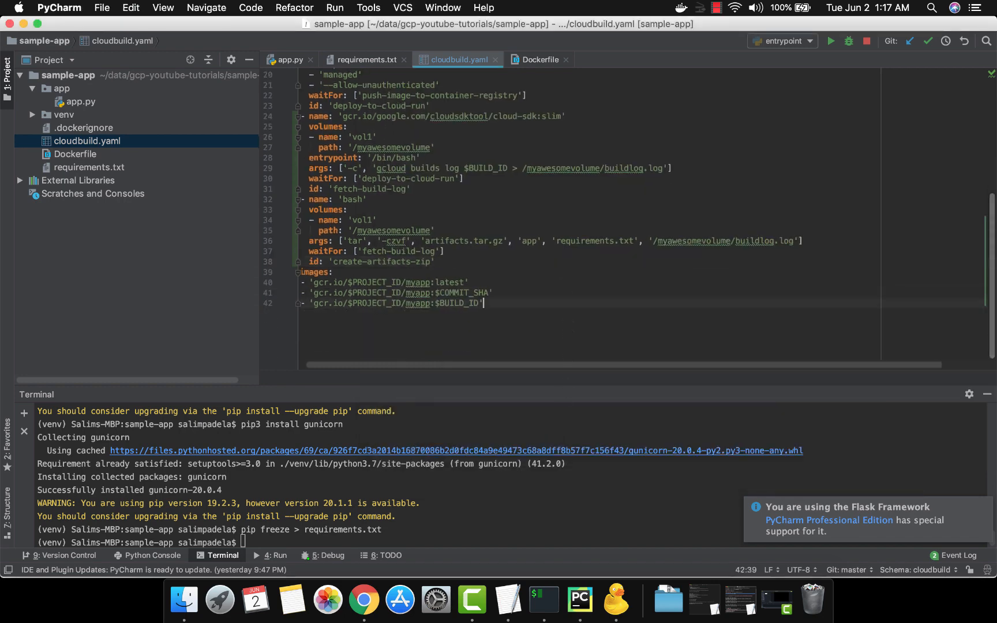
key(Return)
key(super+v)
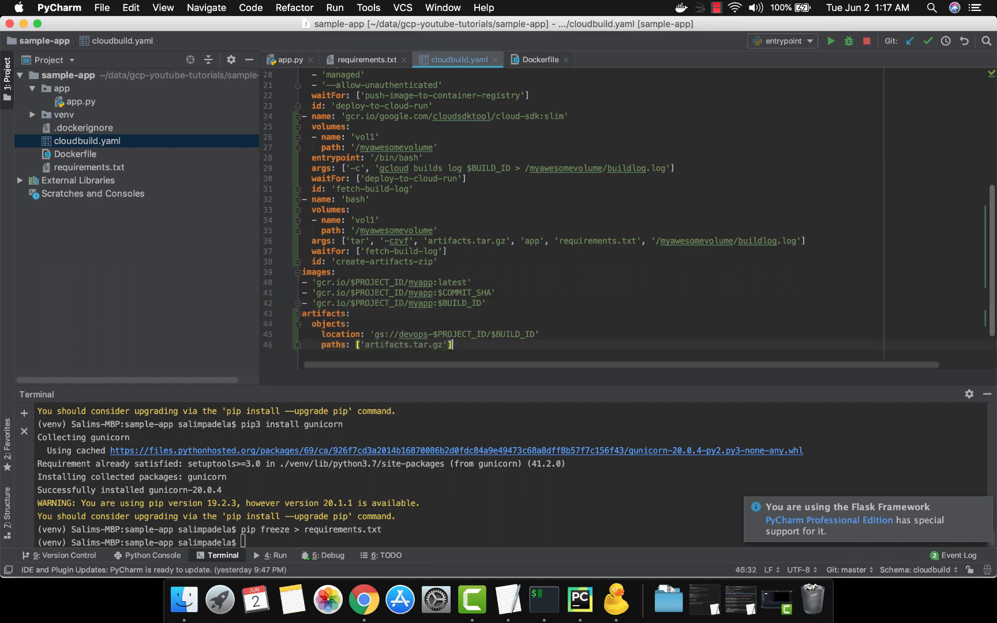
Step: Examine the artifacts and objects keys that open the block at the end of cloudbuild.yaml
key(Up)
key(Up)
key(Up)
key(Left)
key(alt+shift+Left)
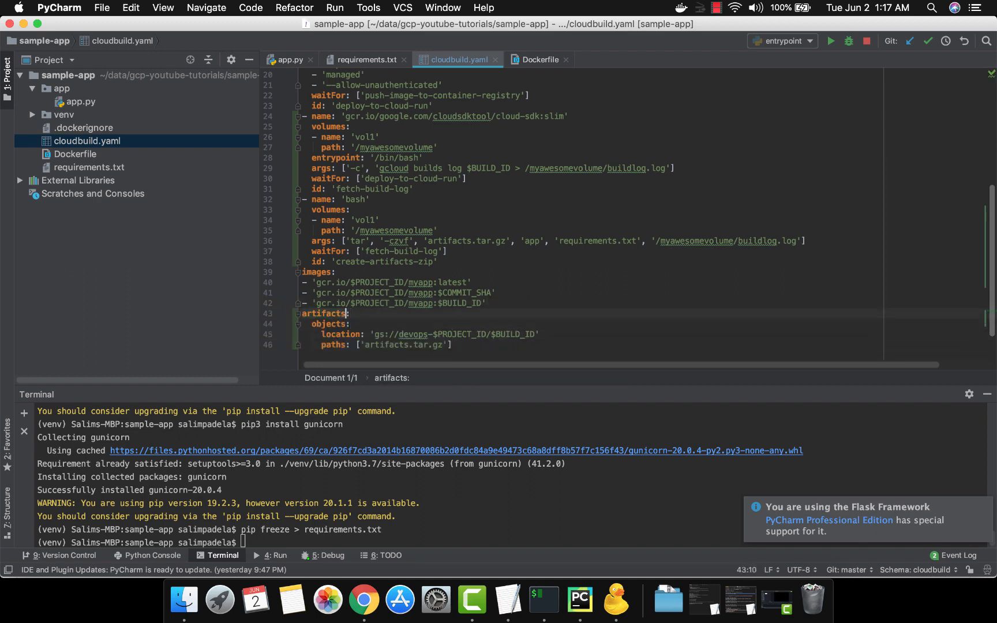
key(Left)
key(alt+shift+Right)
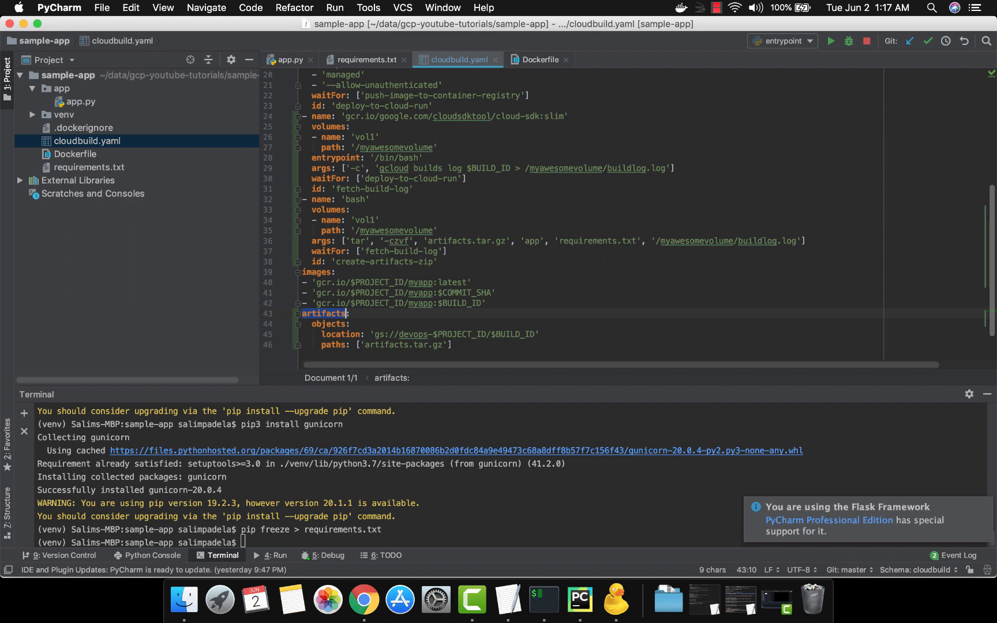
key(Down)
key(Down)
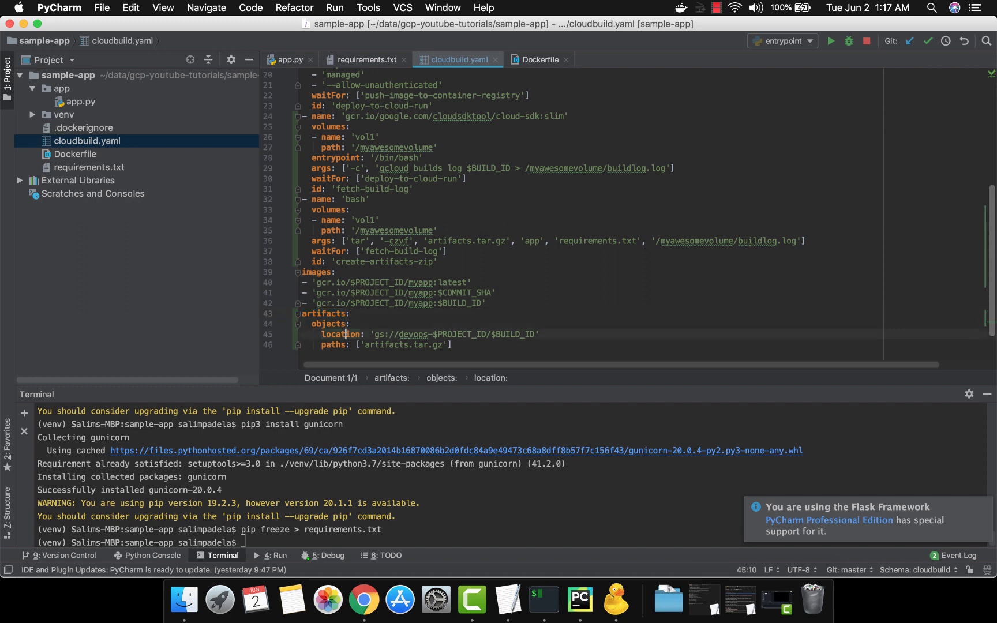
Step: Examine the artifacts location value, from the gs://devops- prefix through $PROJECT_ID to the $BUILD_ID folder
key(Right)
key(Right)
key(Right)
key(Right)
key(Right)
key(Right)
key(alt+shift+Right)
key(alt+shift+Right)
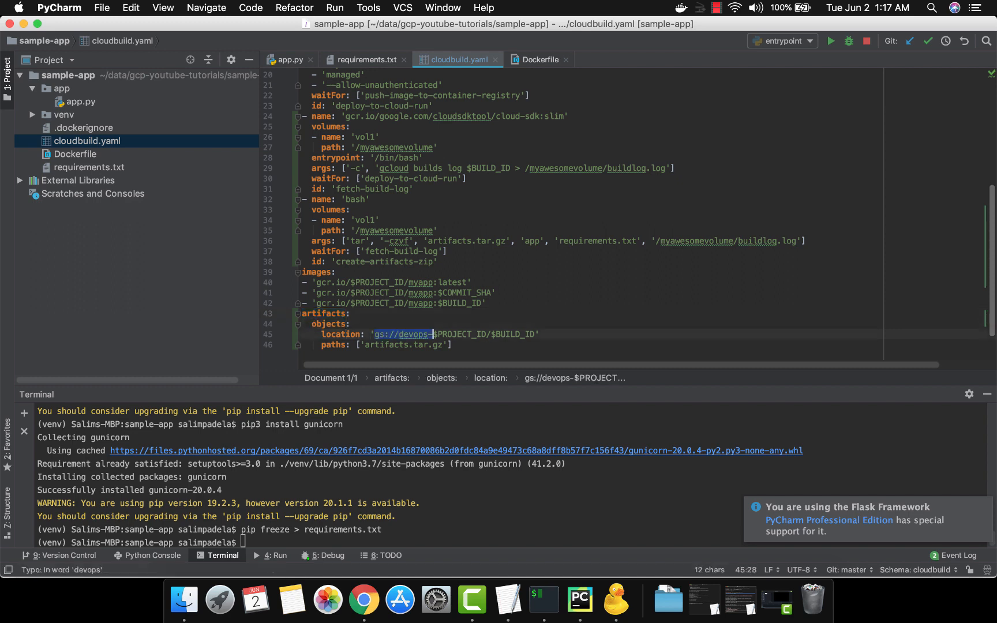
key(Left)
key(alt+Right)
key(alt+Right)
key(alt+Left)
key(alt+shift+Right)
key(alt+shift+Right)
key(alt+shift+Right)
key(alt+shift+Right)
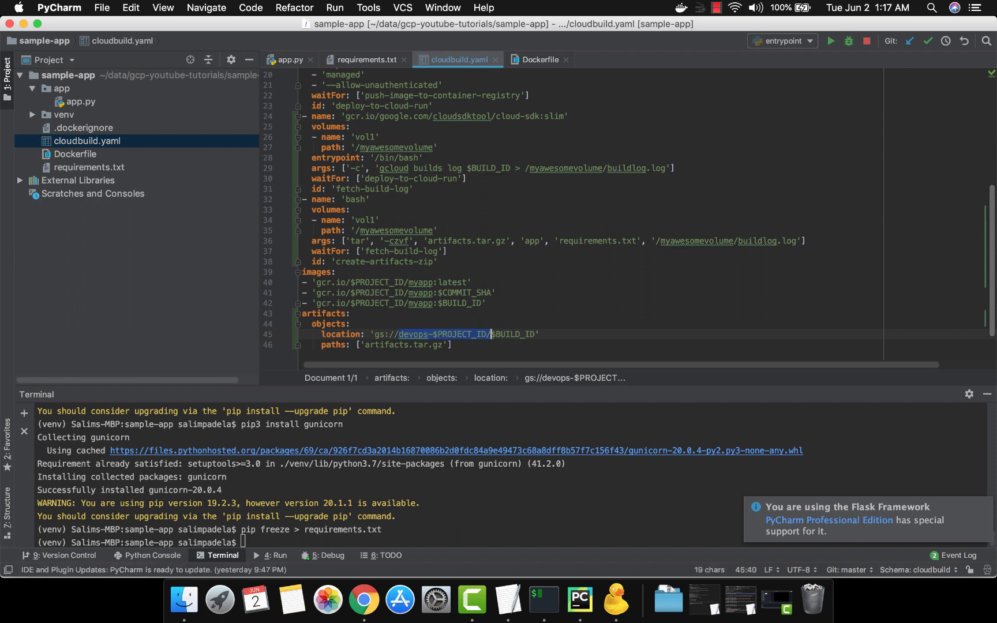
key(alt+shift+Right)
key(alt+shift+Right)
key(Escape)
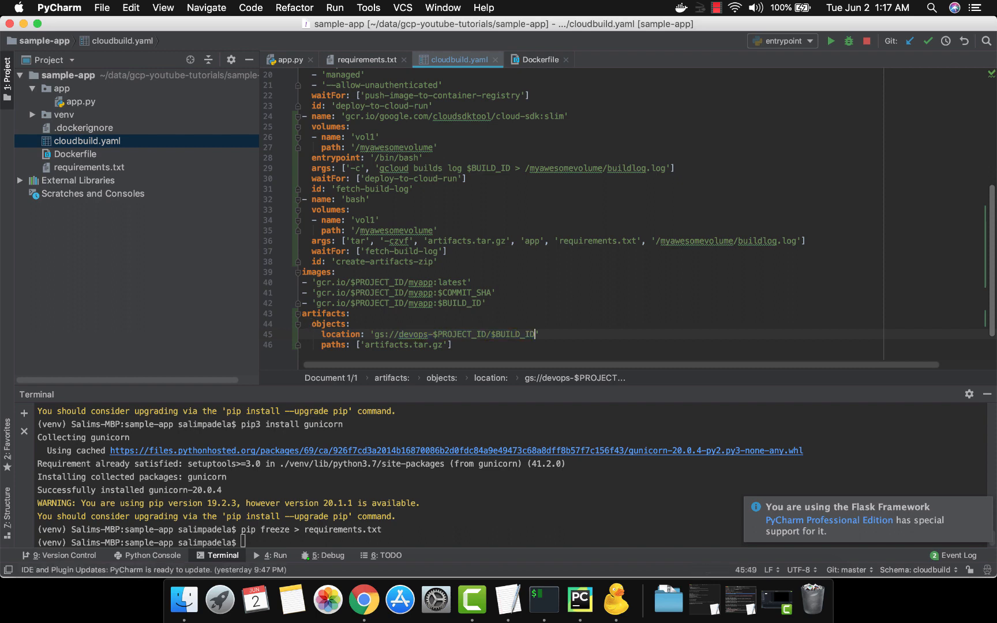
key(alt+shift+Left)
Step: Compare the artifacts paths entry with the tar args line of the create-artifacts-zip step
key(Down)
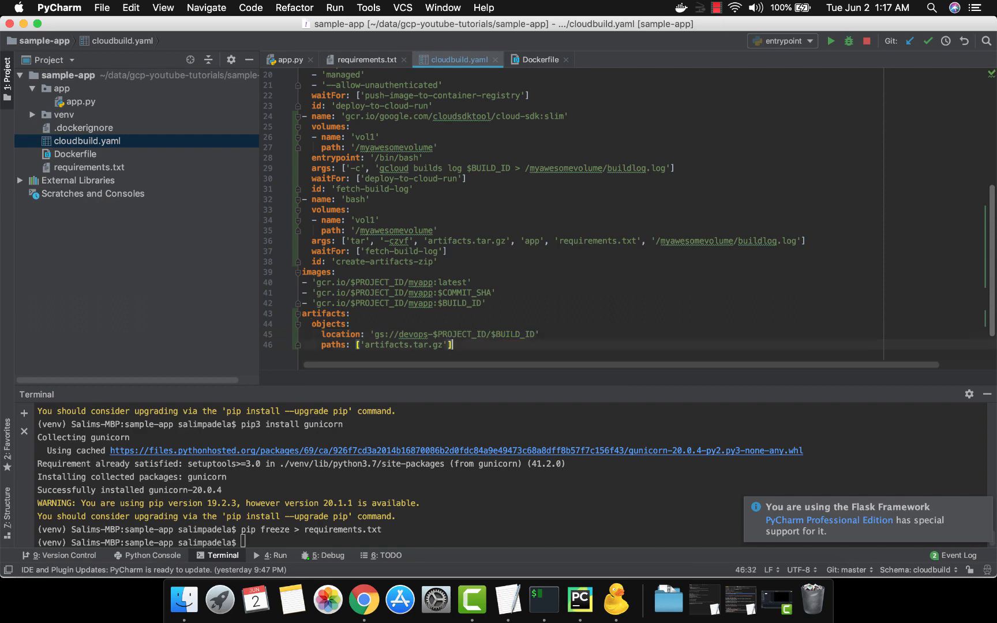
key(super+shift+Left)
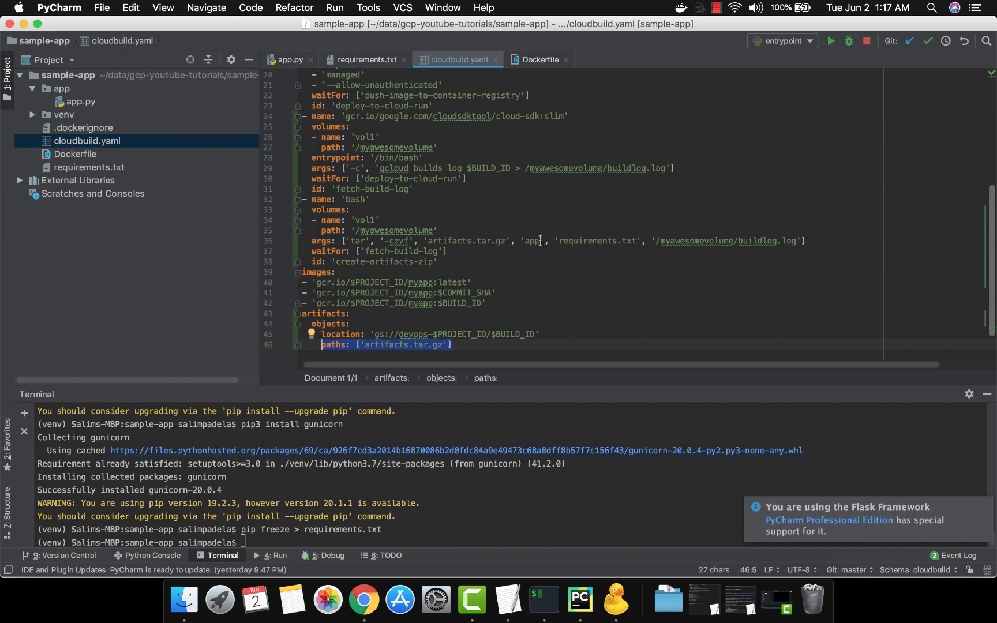
click(584, 242)
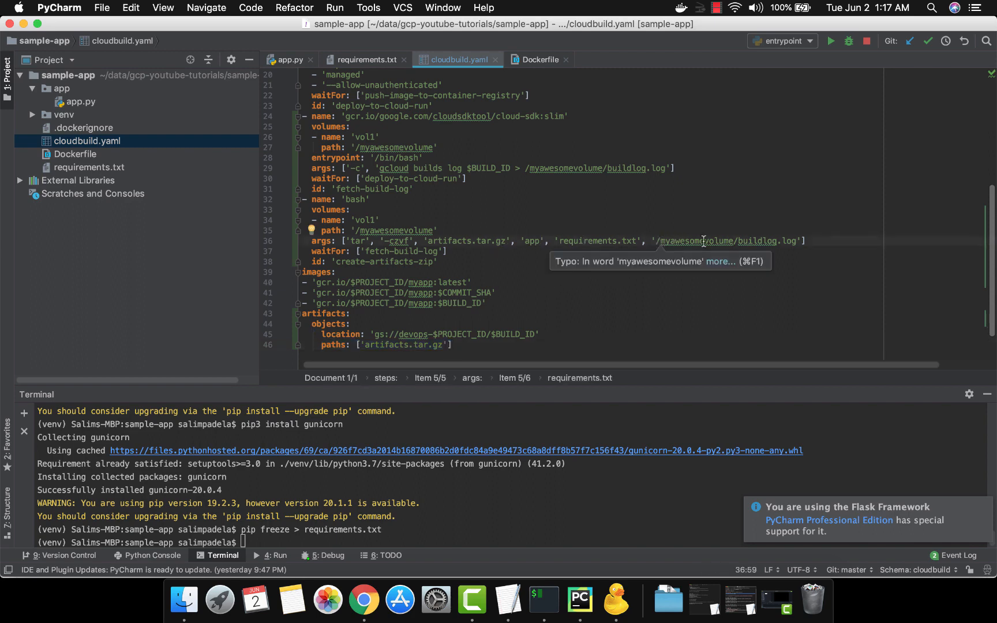
drag(704, 241, 756, 241)
click(756, 241)
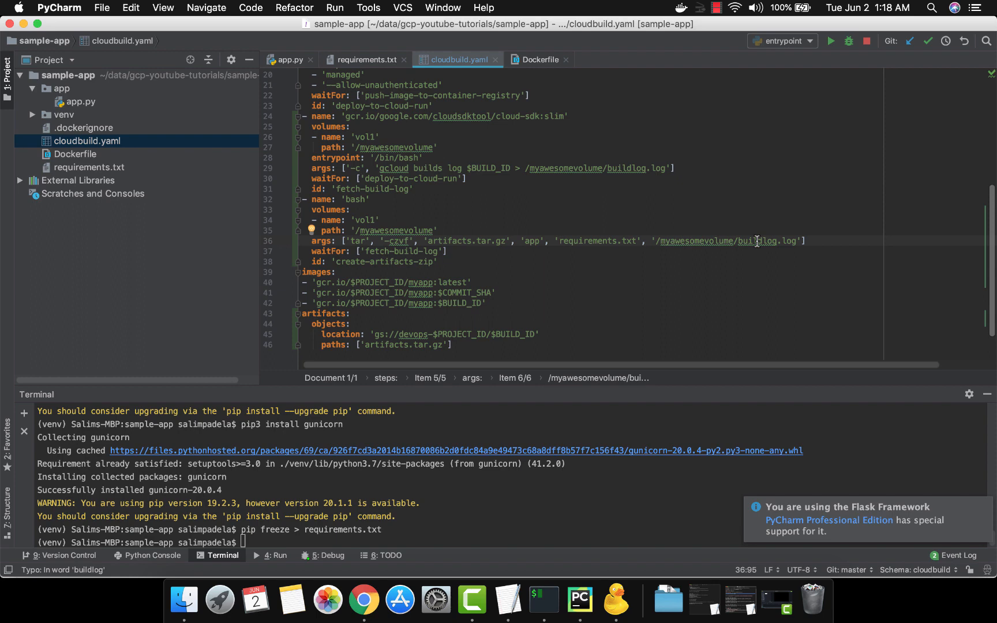
key(super+Left)
key(super+shift+Right)
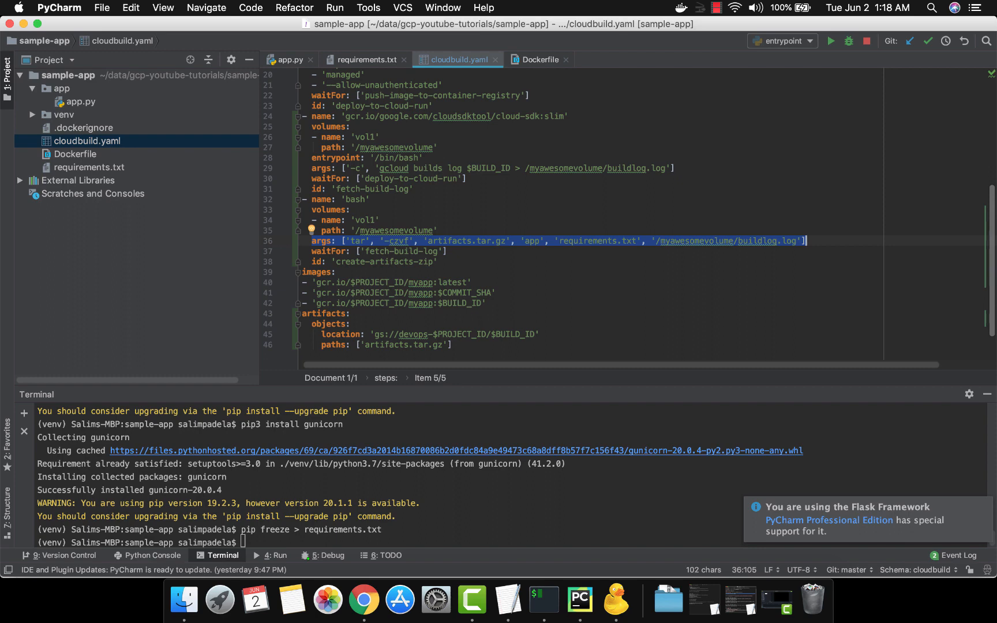
Step: Switch to Chrome and open the devops-load-balancing-1 bucket in the Cloud Storage browser
key(super+Tab)
key(super+Tab)
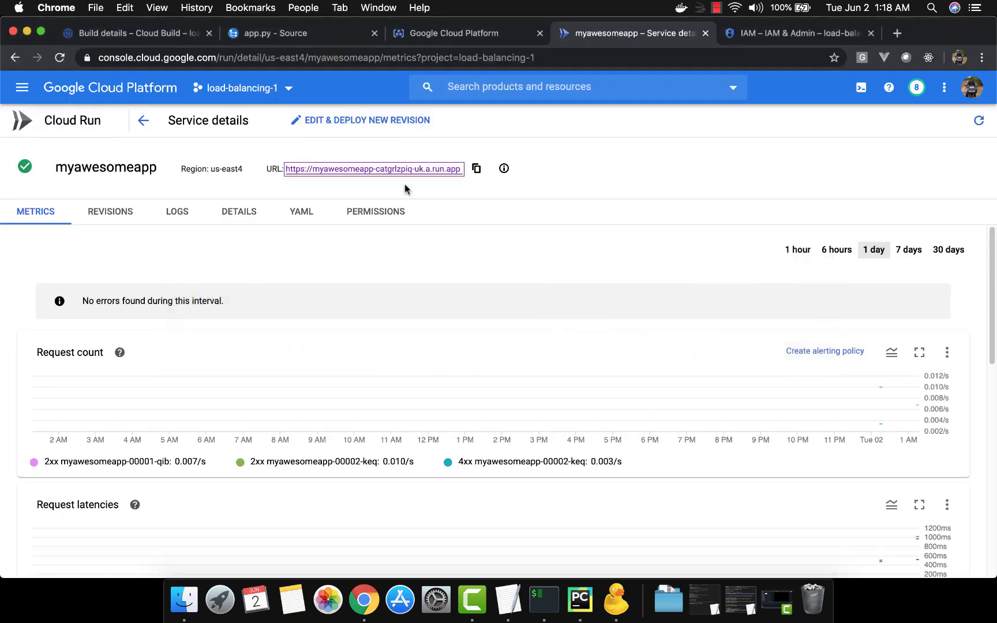
click(22, 87)
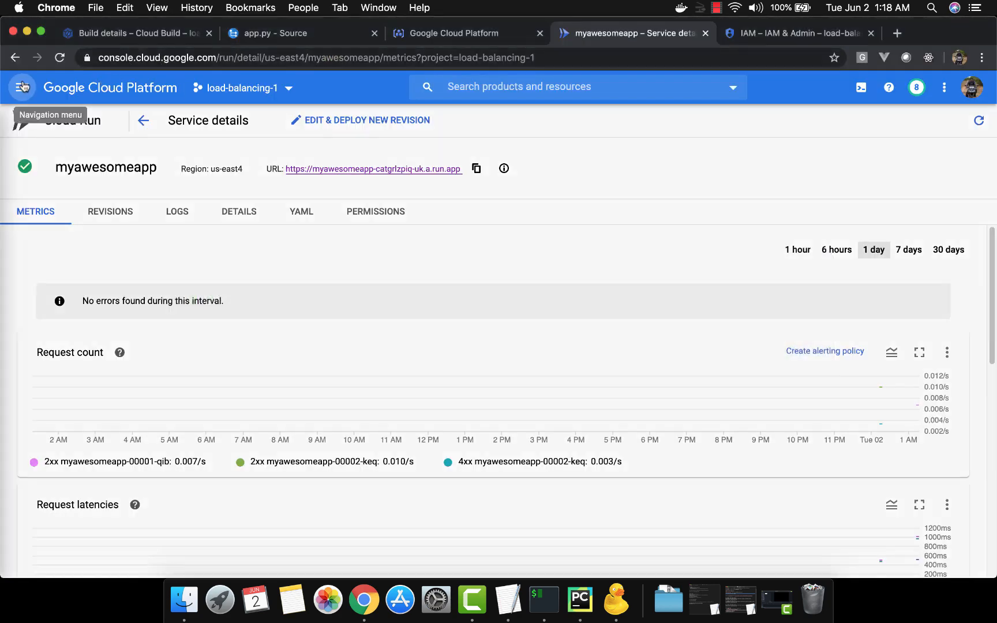
scroll(95, 263, down, 10)
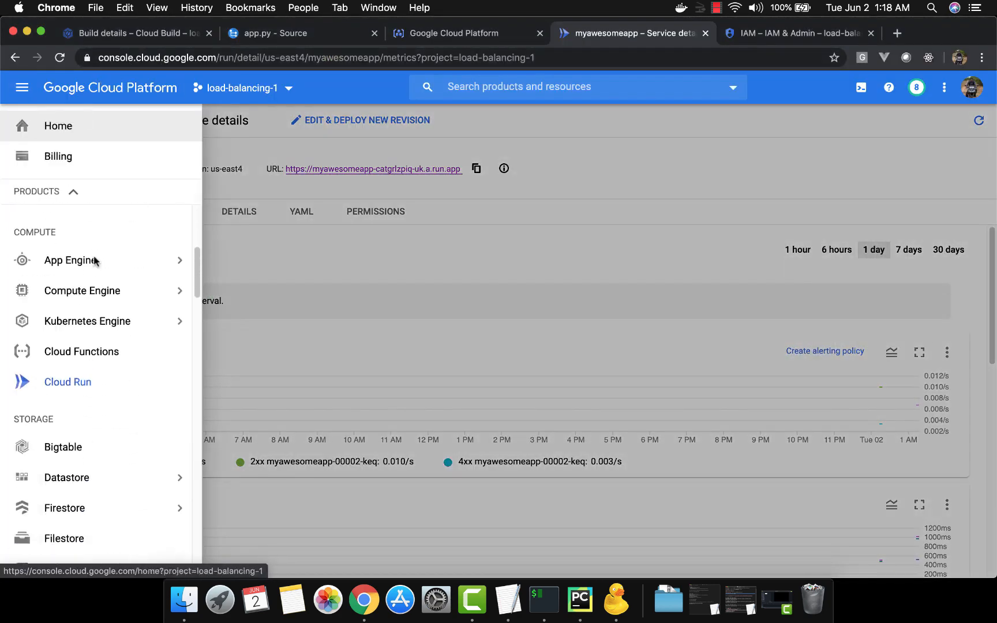
scroll(92, 260, up, 3)
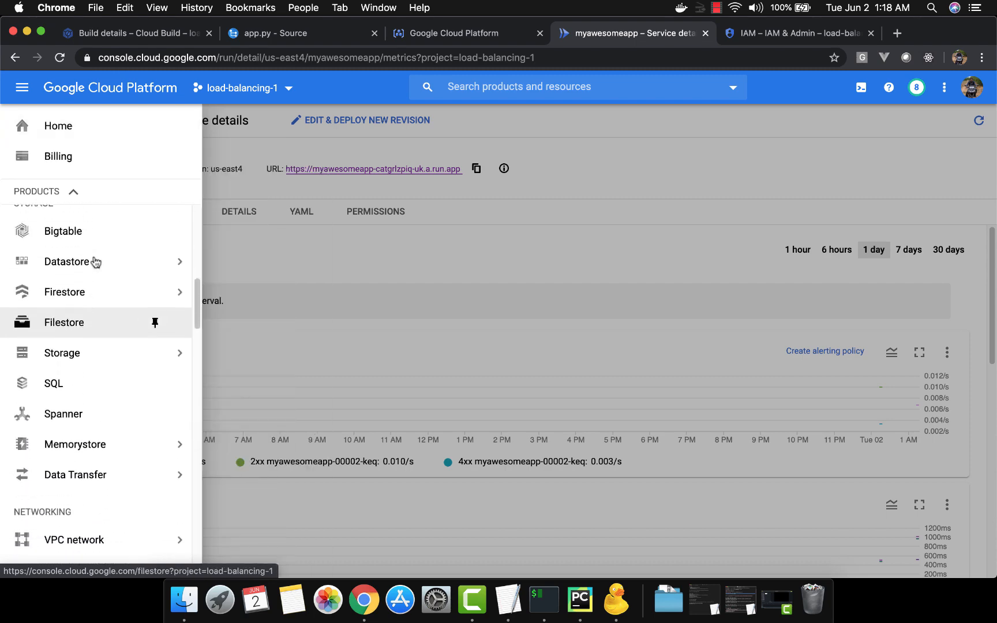
click(83, 353)
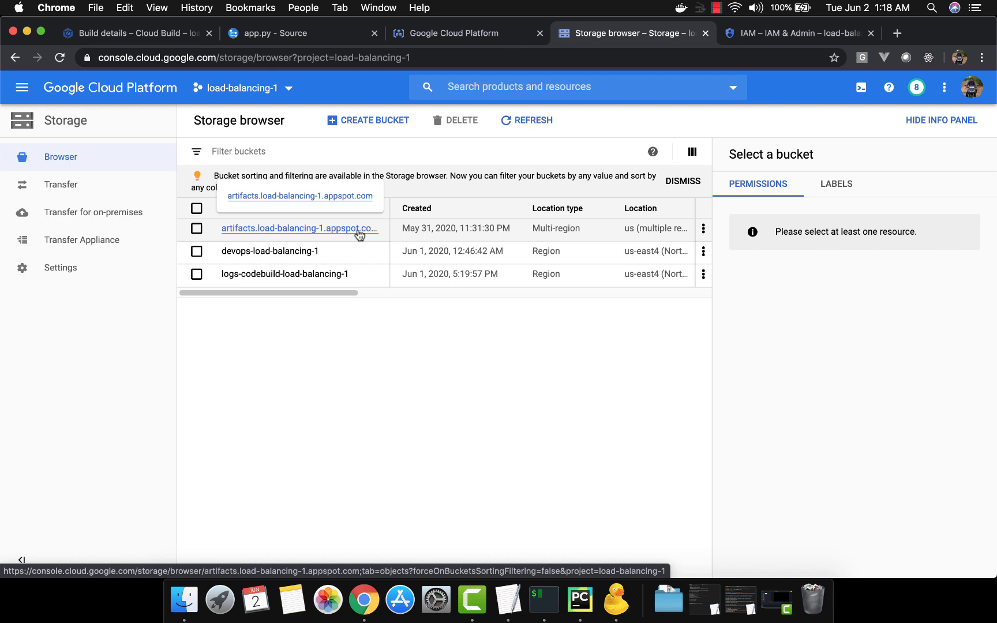
click(310, 253)
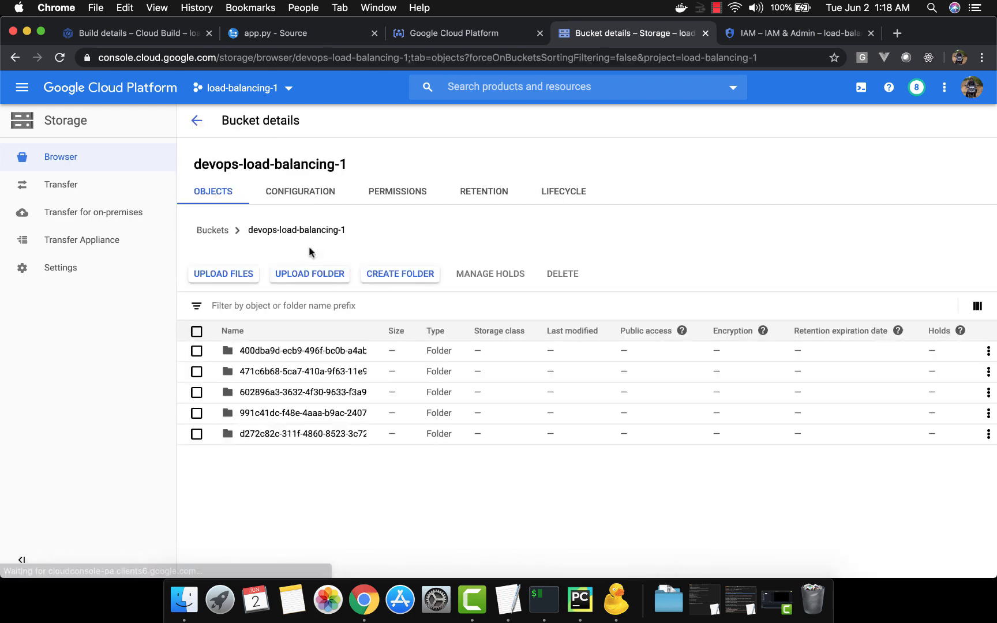
Step: Delete all folders in the devops-load-balancing-1 bucket, confirming the permanent deletion with DELETE
click(196, 330)
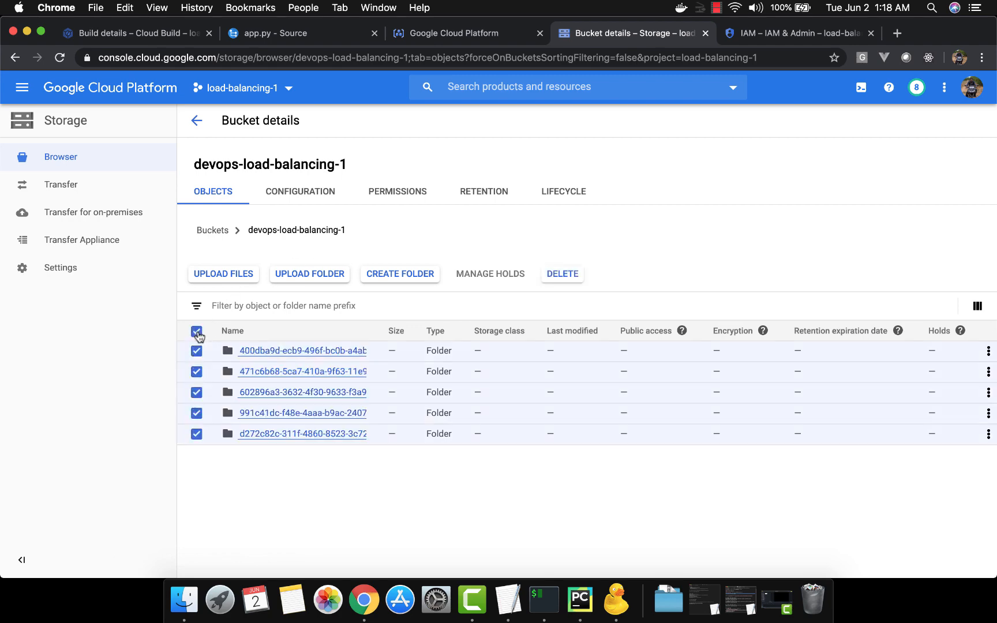
click(563, 274)
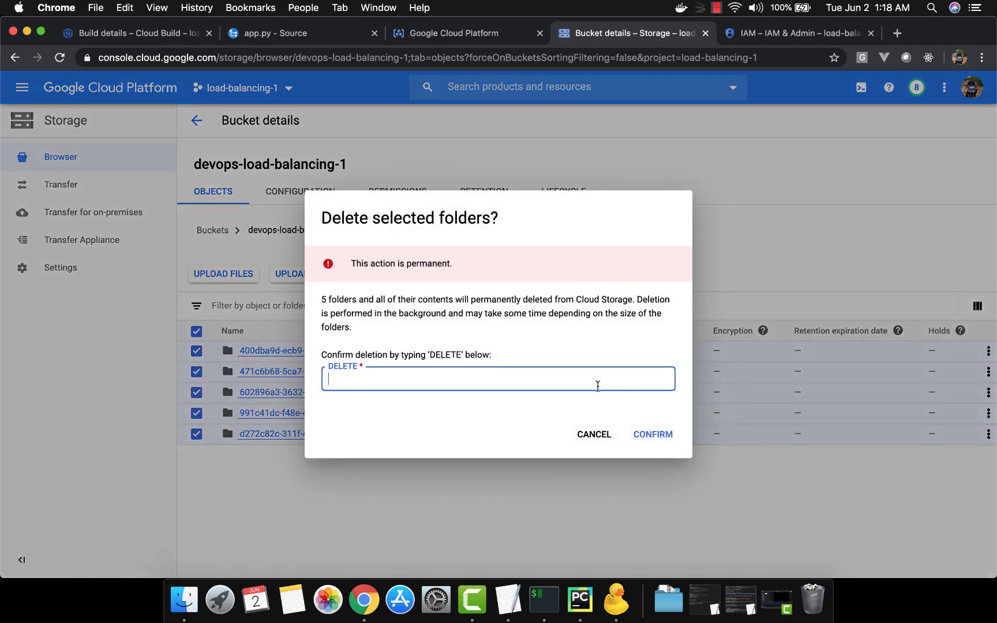
text(DELETE)
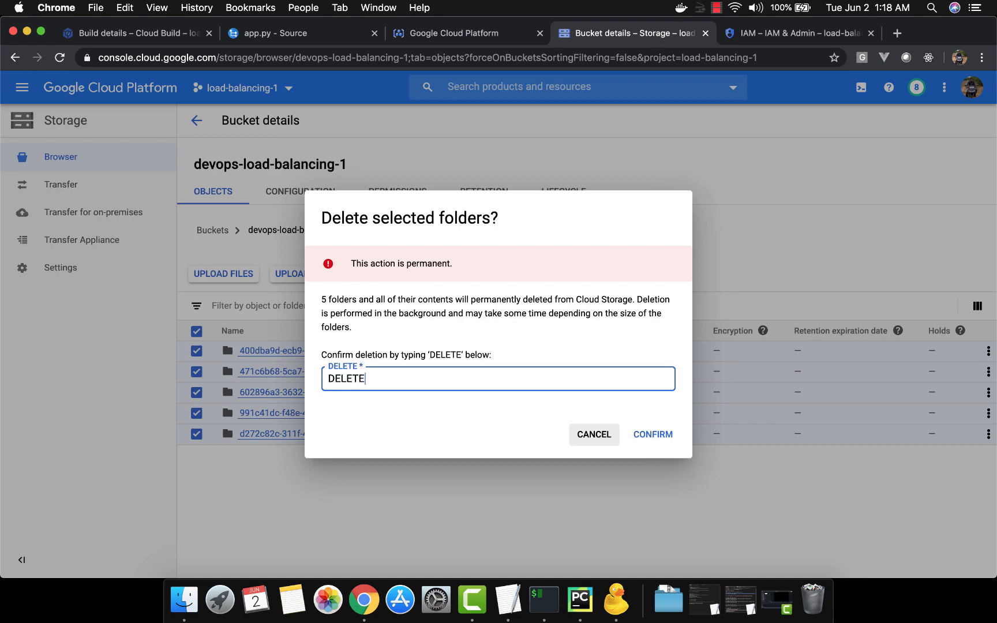
click(658, 436)
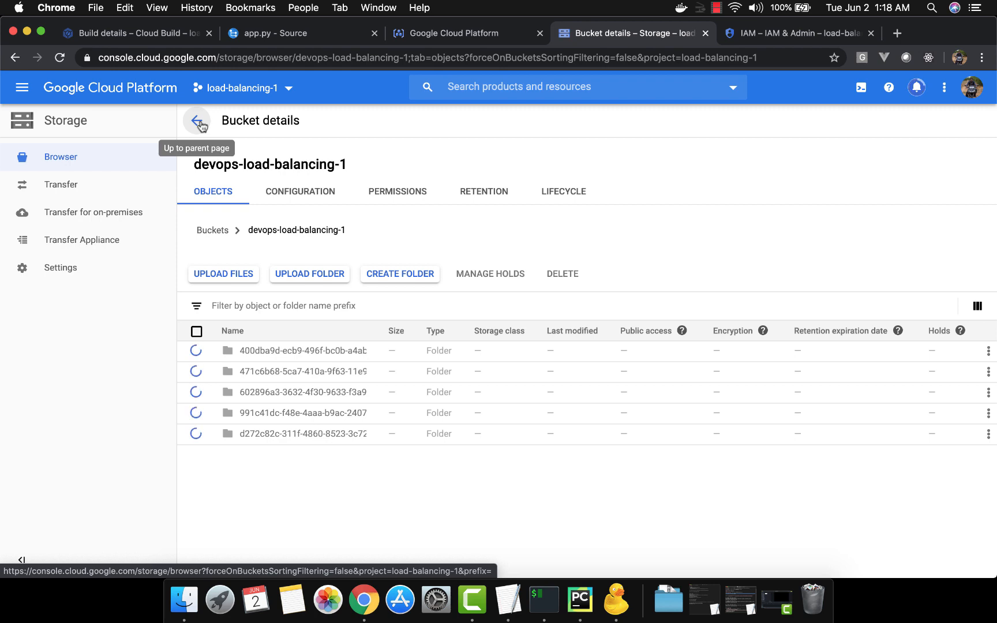
key(super+Tab)
key(super+Tab)
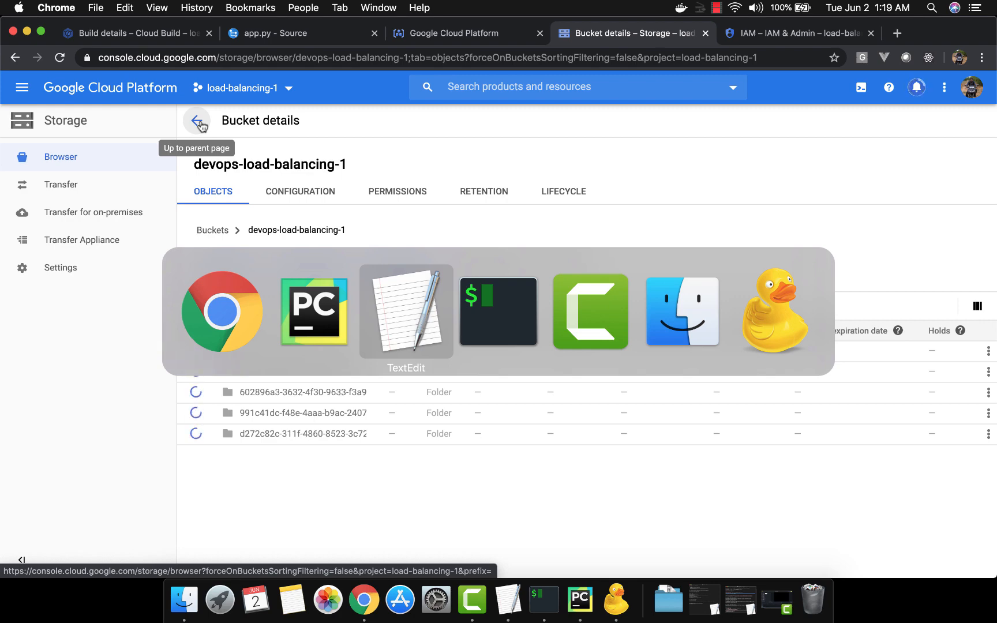
key(super+Tab)
key(super+Tab)
key(super+Tab)
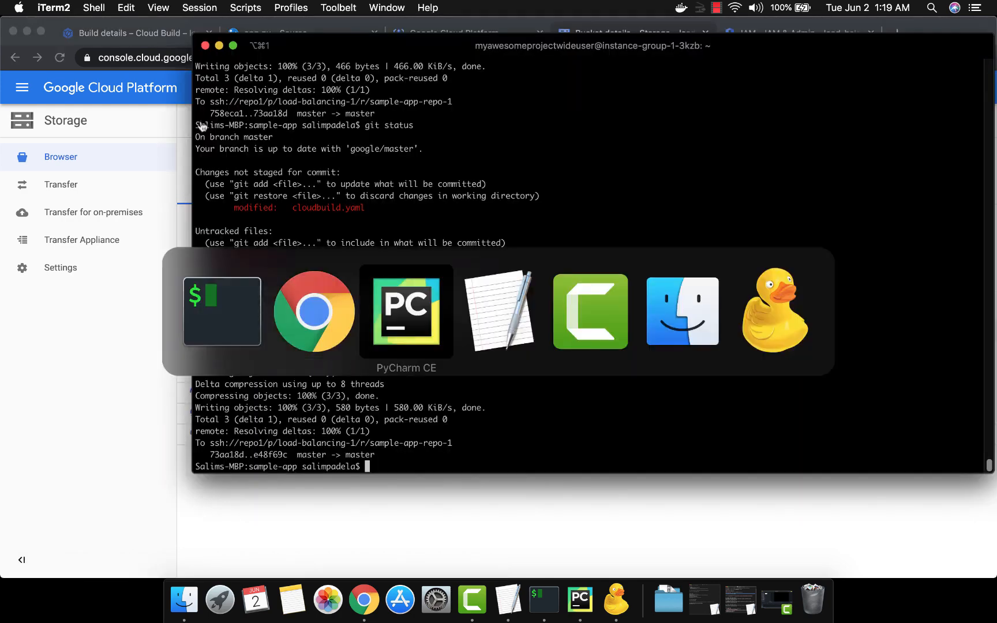
click(451, 253)
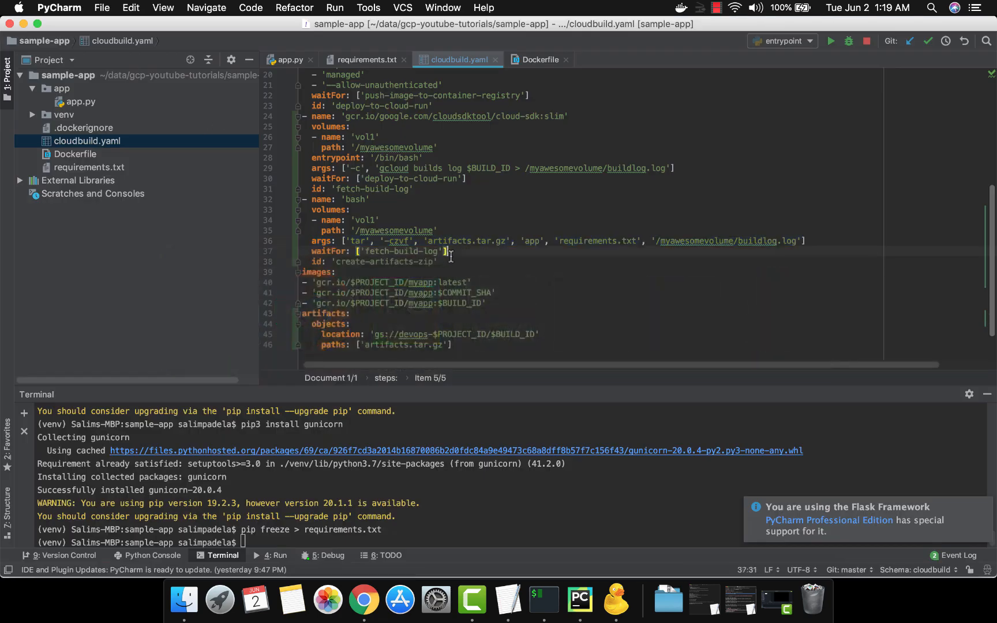
key(super+Tab)
Step: Switch to iTerm2 and check the Git status of the sample-app repository
key(super+Tab)
key(super+Tab)
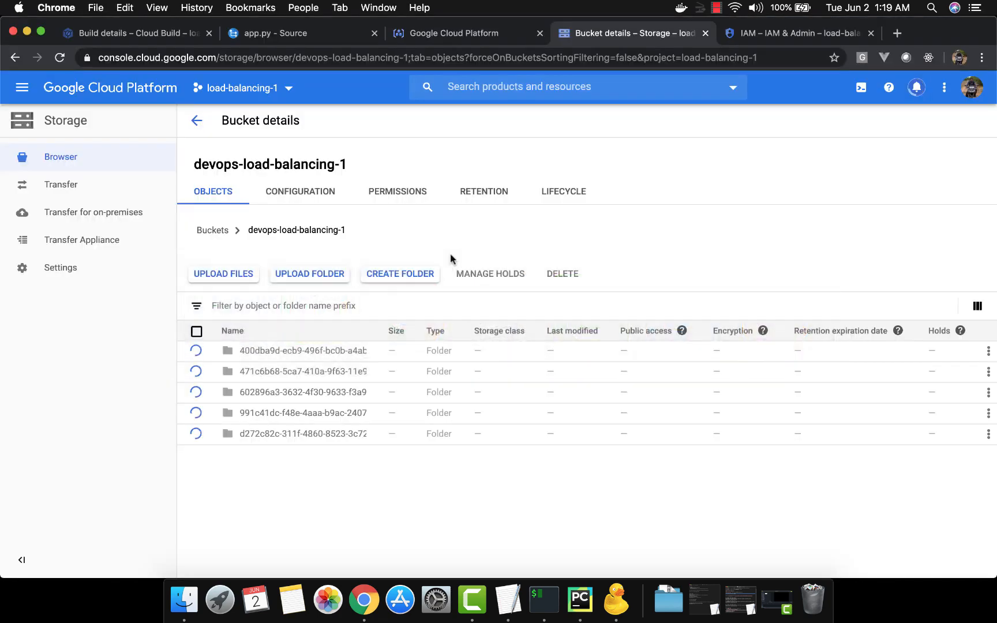
key(super+Tab)
key(super+Tab)
key(super+shift+Tab)
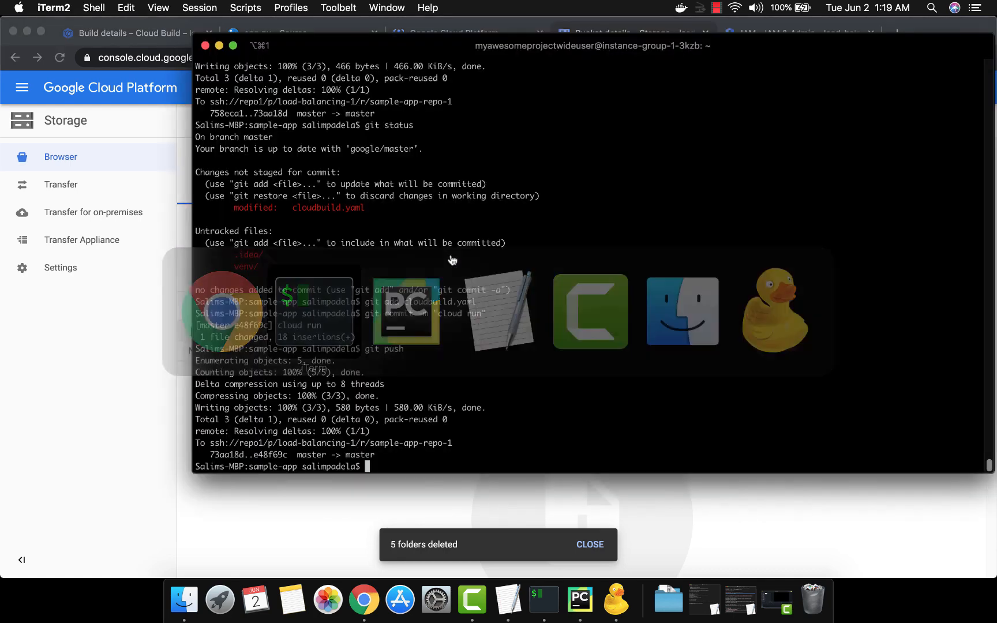
text(git )
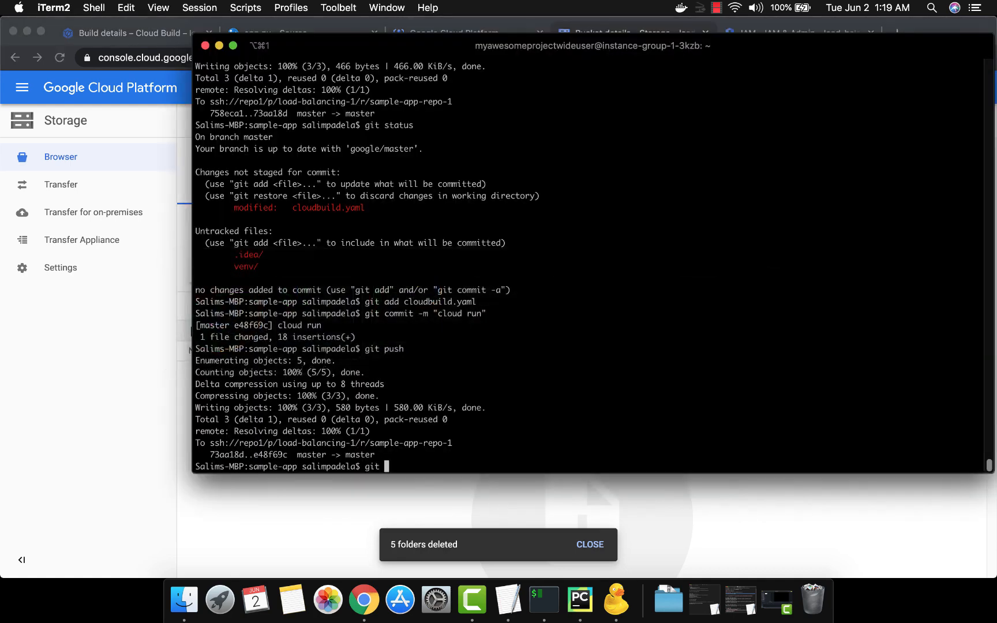
text(status)
key(Return)
Step: Stage cloudbuild.yaml for commit with git add
text(git a)
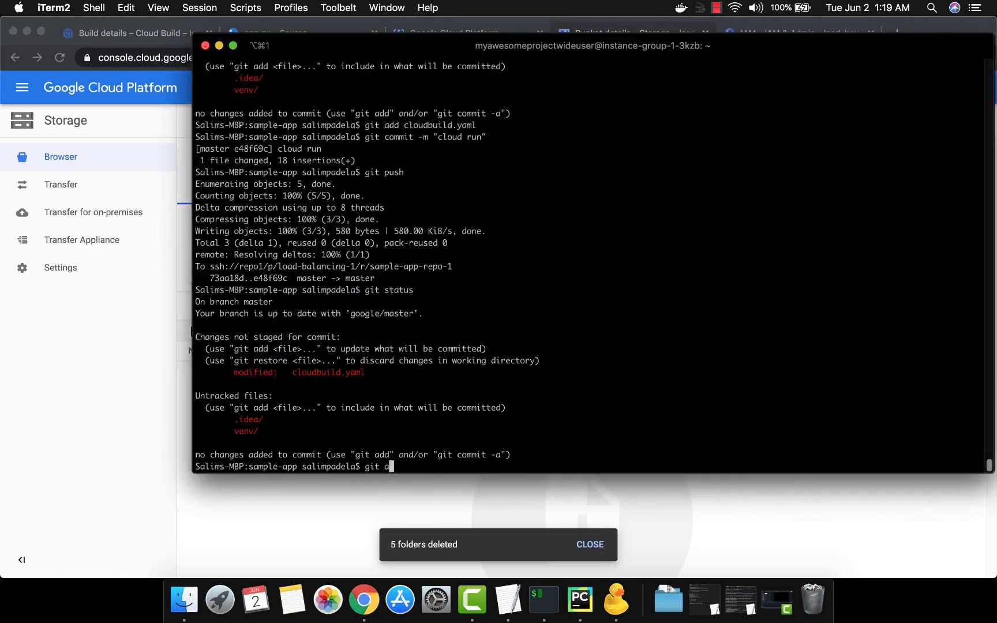
text(dd cl)
key(Tab)
key(Return)
Step: Commit the staged cloudbuild.yaml with the message "logs to bucket" and push it to the remote repository
text(git comm)
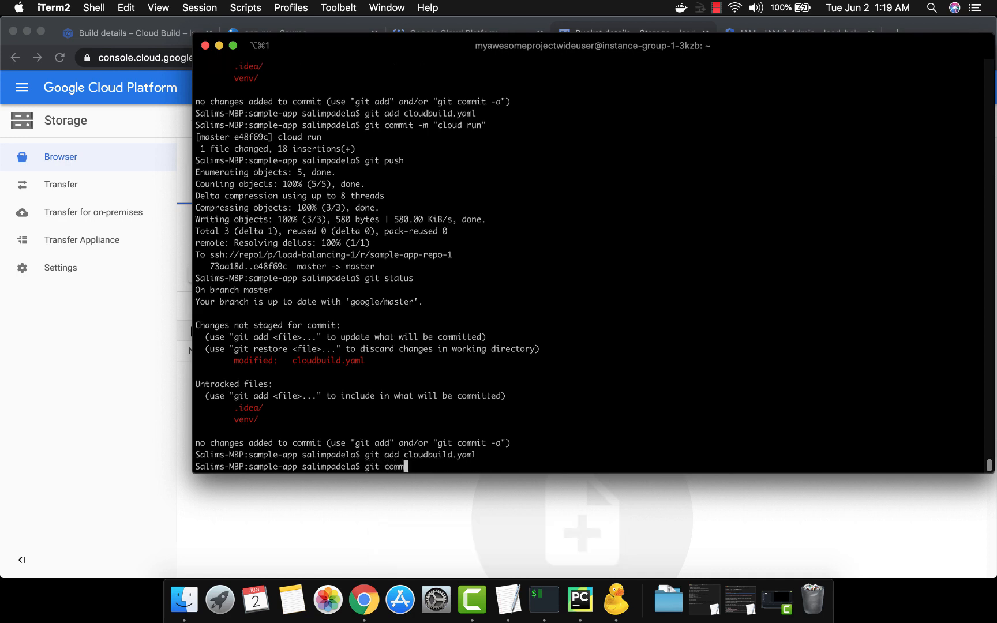
text(it -m "logs to bucket")
key(Return)
text(git push)
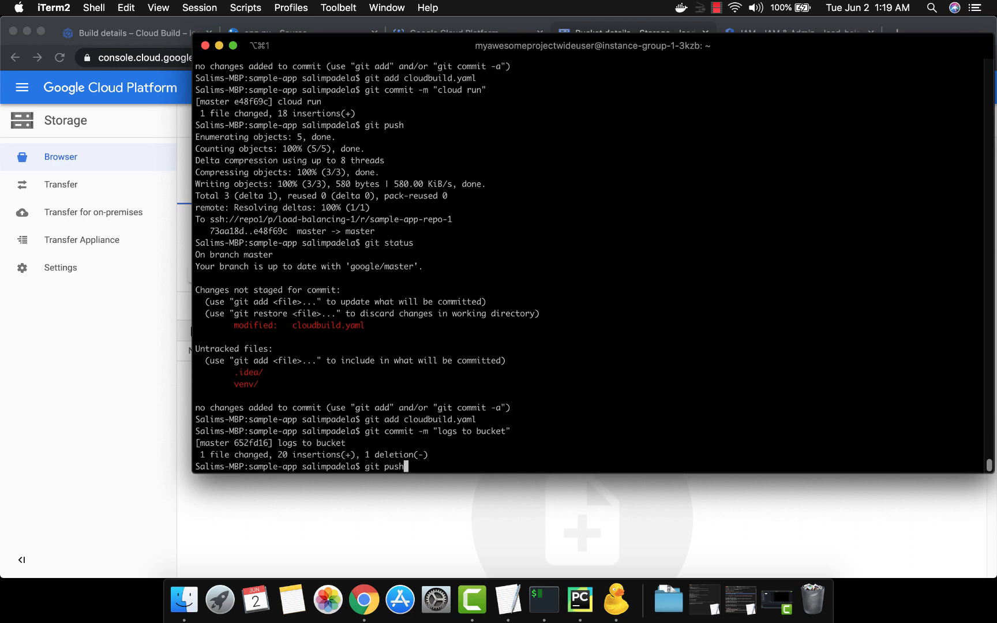
key(Return)
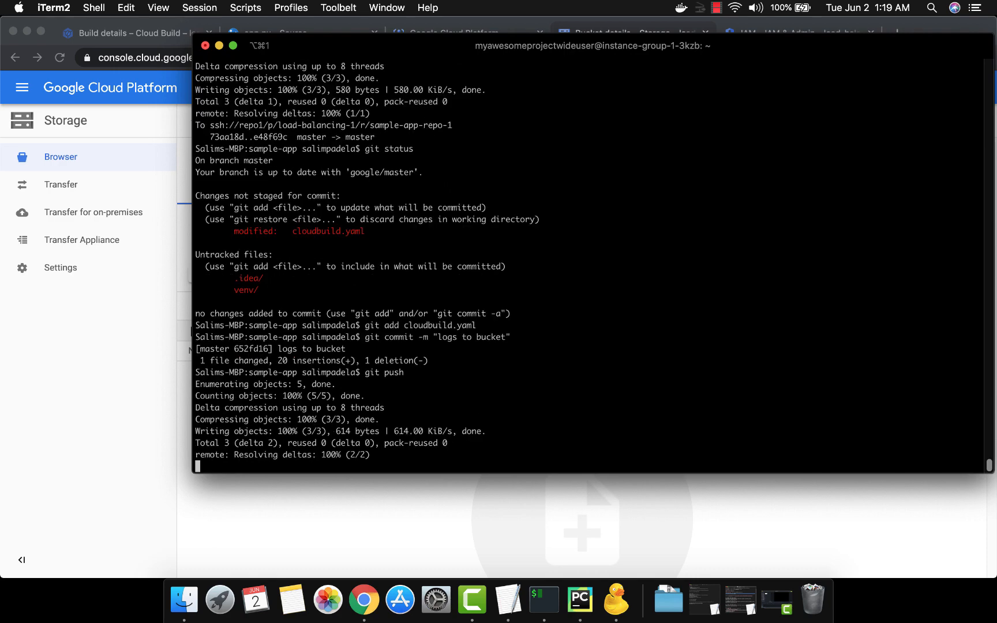
Step: Switch to Chrome, open the newest build in the Cloud Build history, and monitor its log and the devops-load-balancing-1 bucket
key(super+Tab)
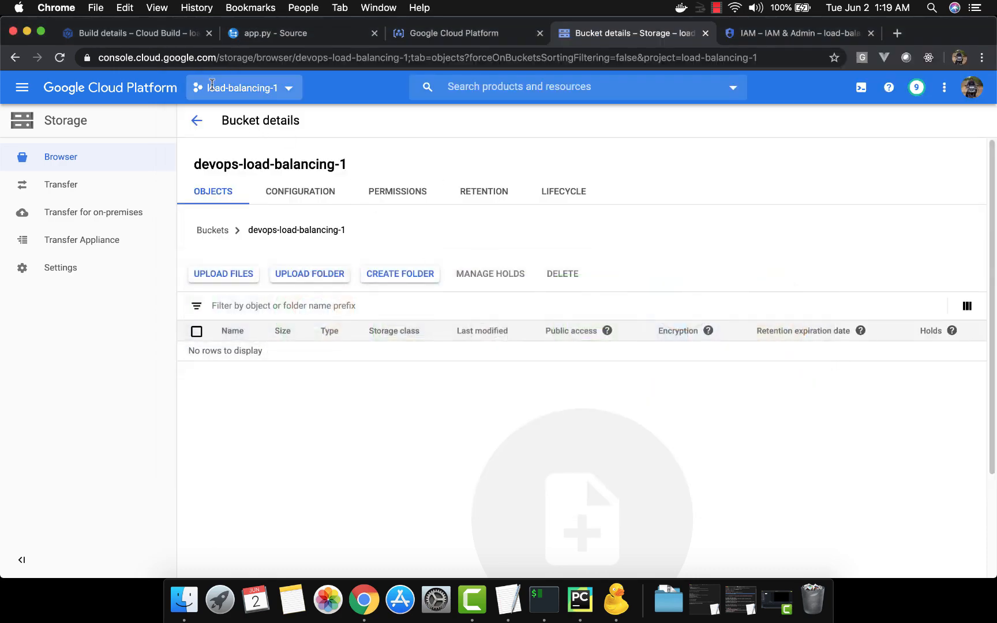
click(153, 31)
click(198, 123)
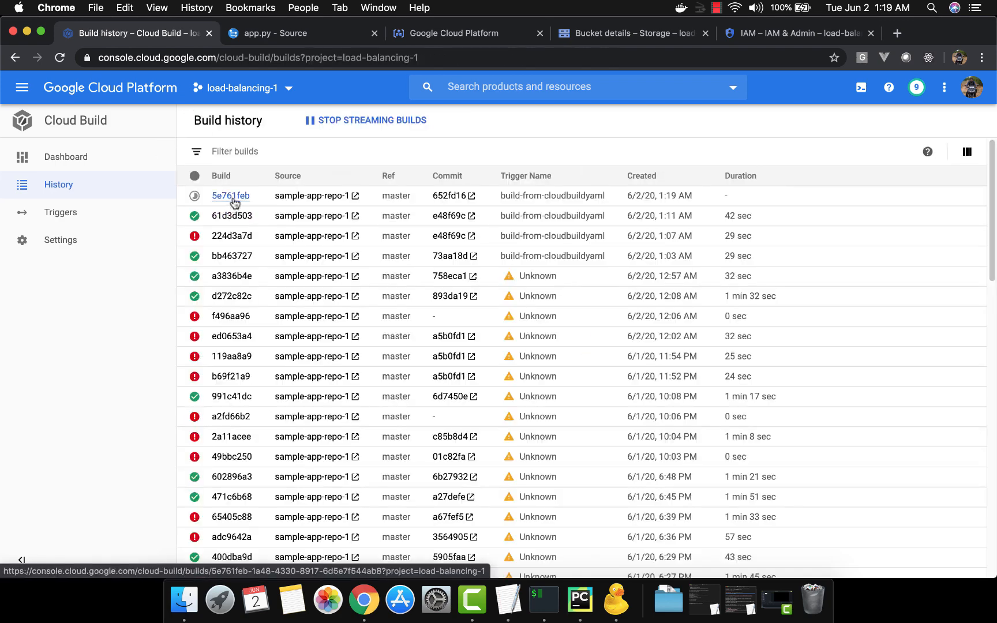
click(233, 196)
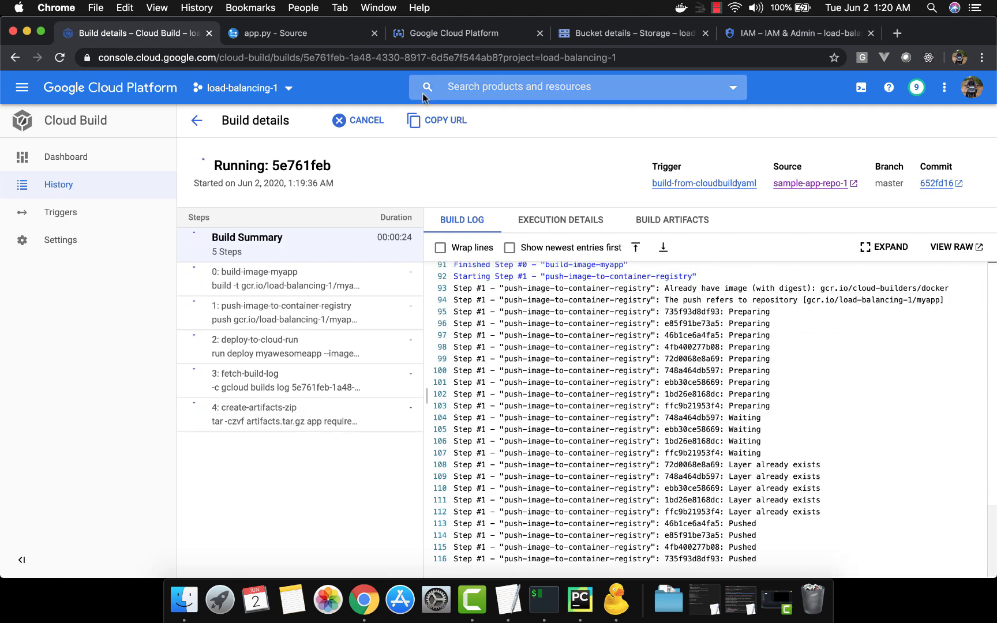
click(566, 33)
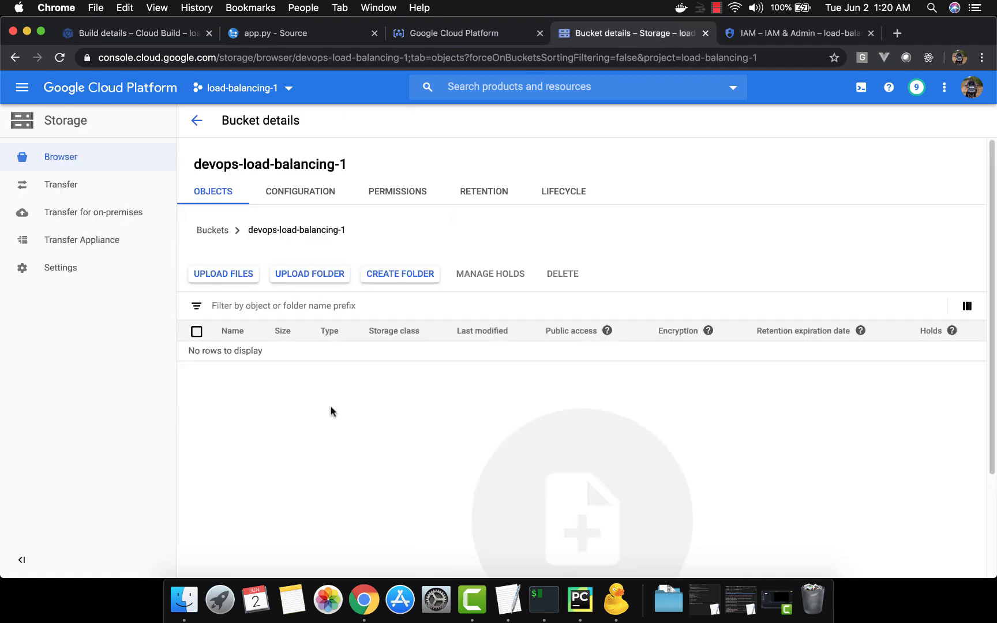
click(140, 39)
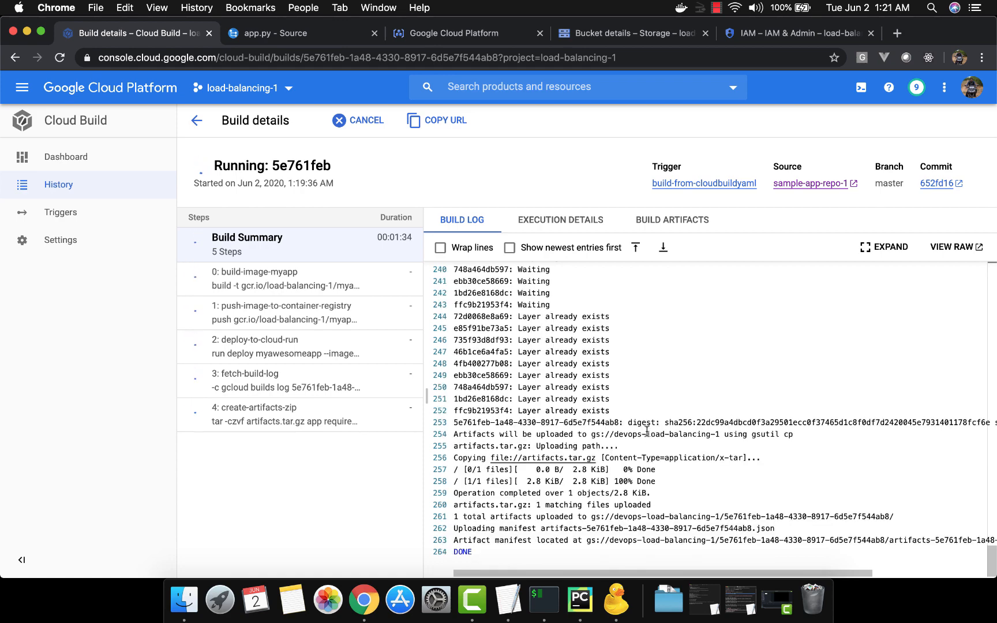
Step: Examine the artifact upload lines at the end of the build log, including the destination bucket devops-load-balancing-1
drag(647, 432, 722, 434)
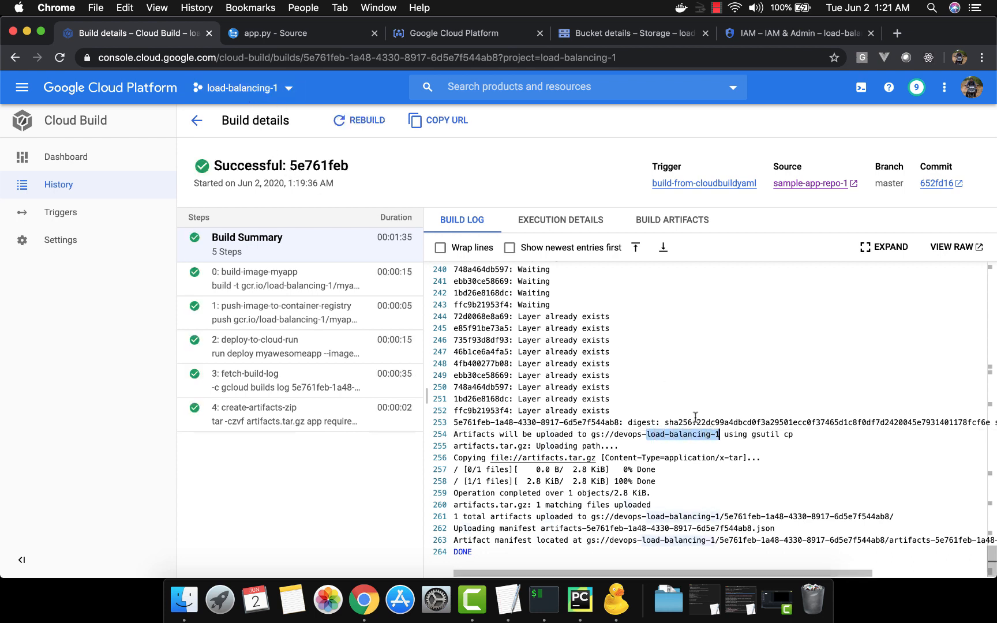
click(714, 492)
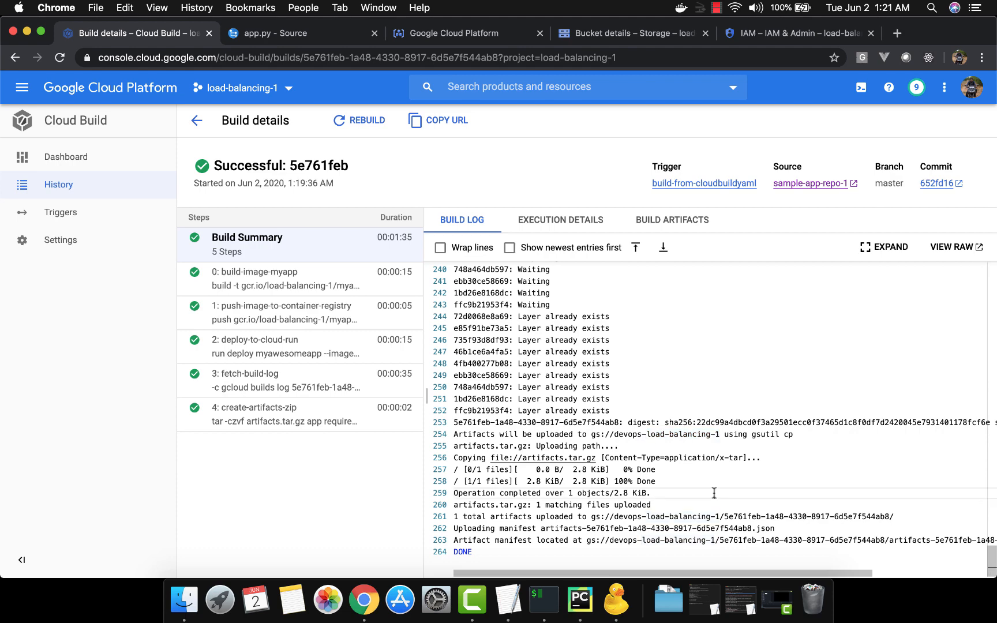
click(557, 549)
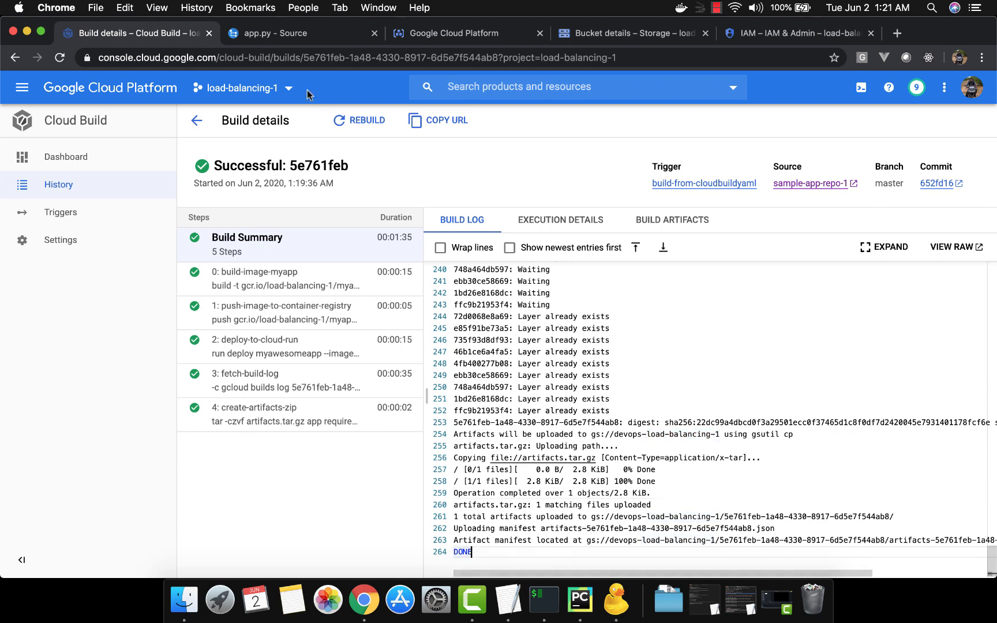
Step: Open the new build's folder in the devops-load-balancing-1 bucket and download artifacts.tar.gz
click(636, 36)
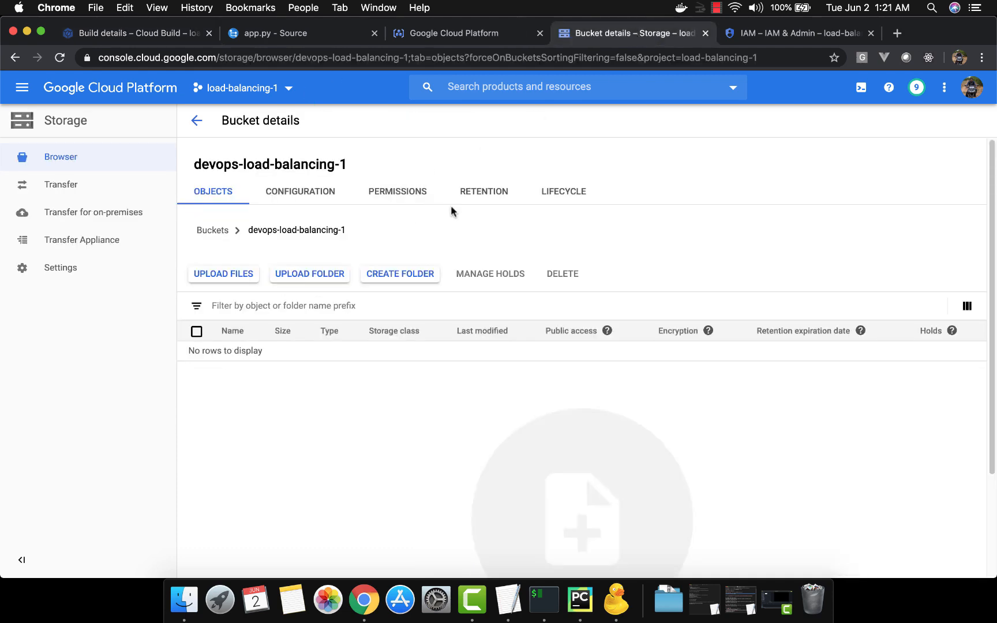
click(198, 122)
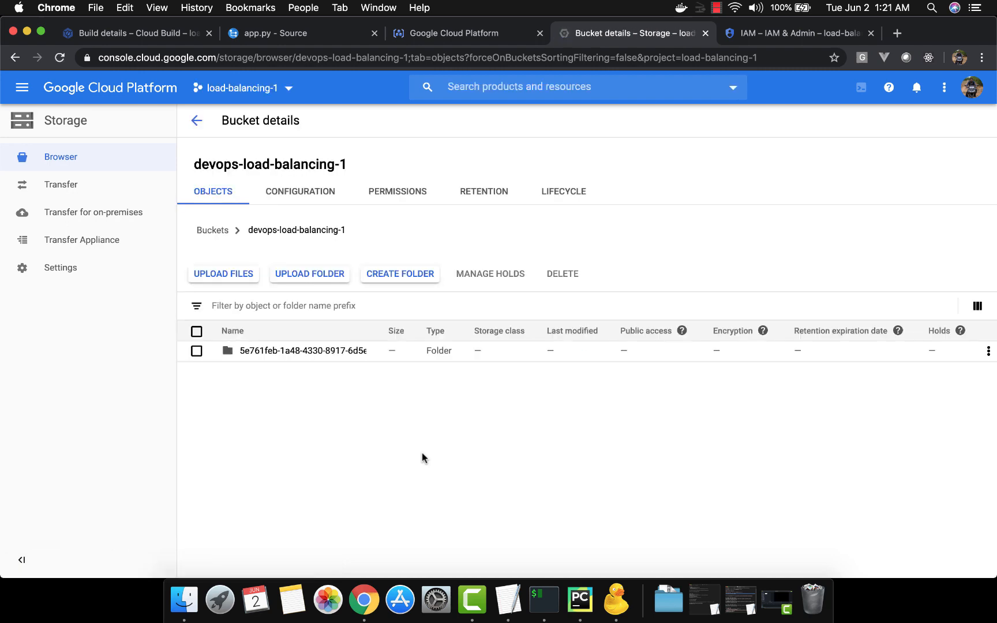
click(322, 353)
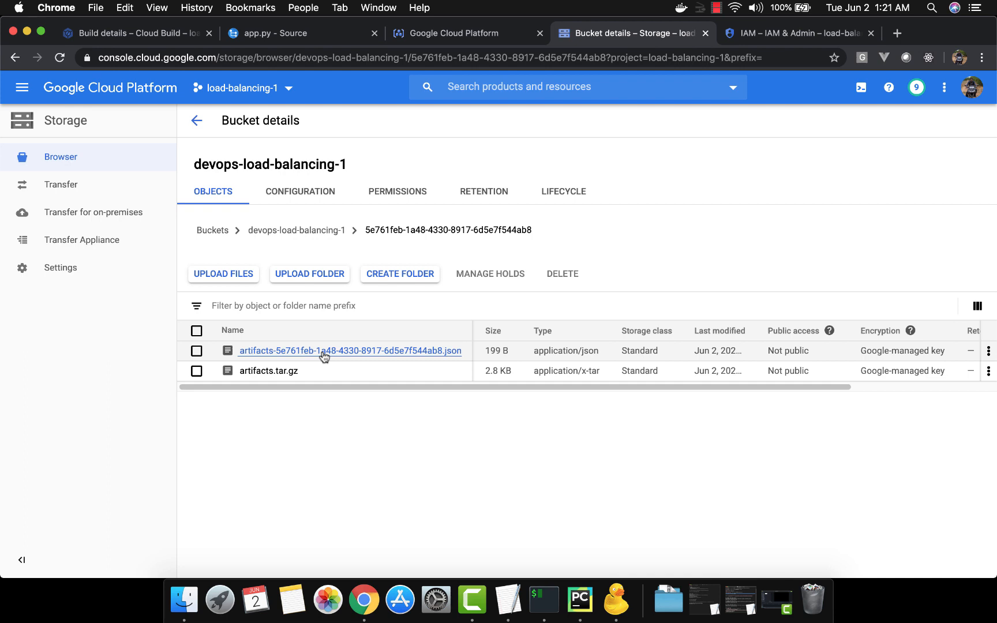
click(277, 373)
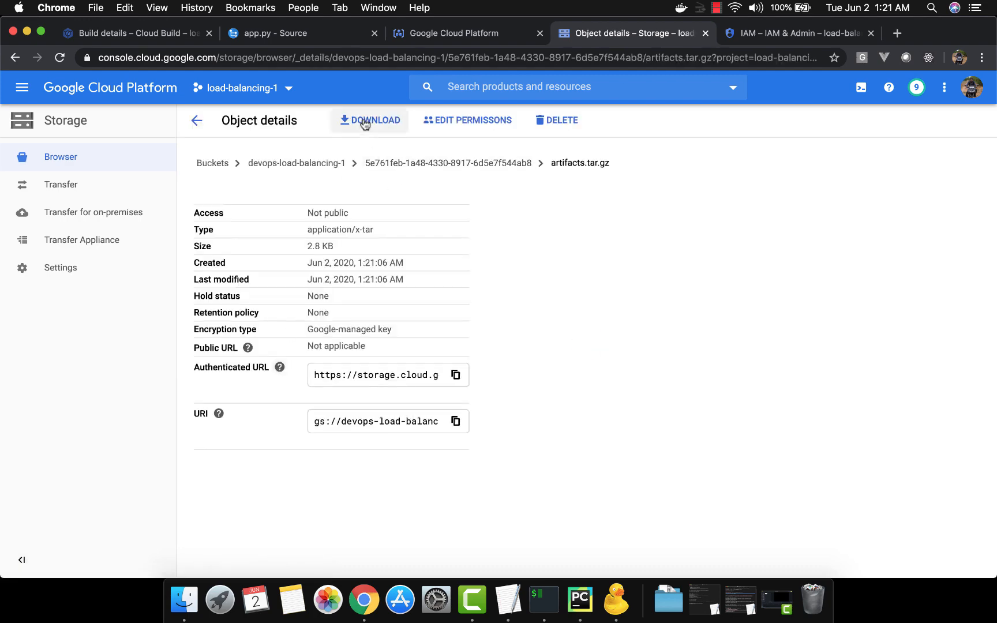
click(363, 122)
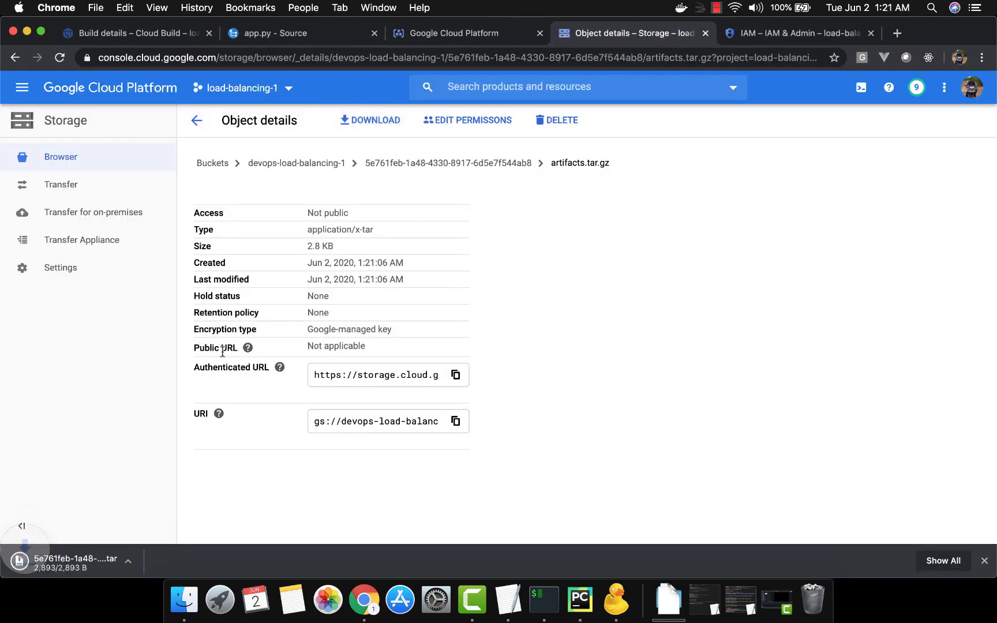
Step: Extract the downloaded archive, check its top-level contents in Finder, and open the myawesomevolume folder
click(111, 557)
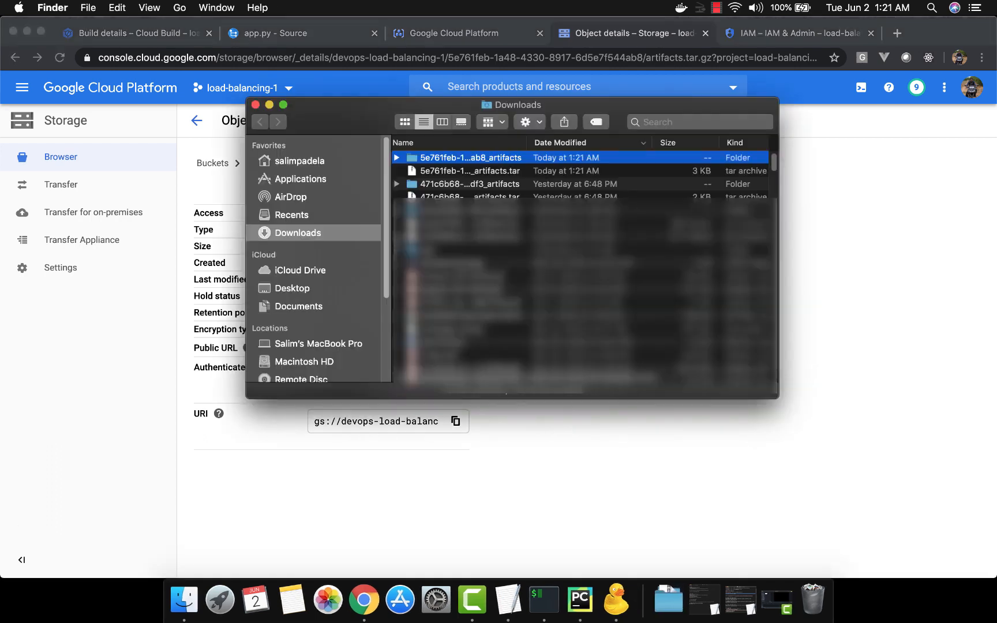
double_click(444, 159)
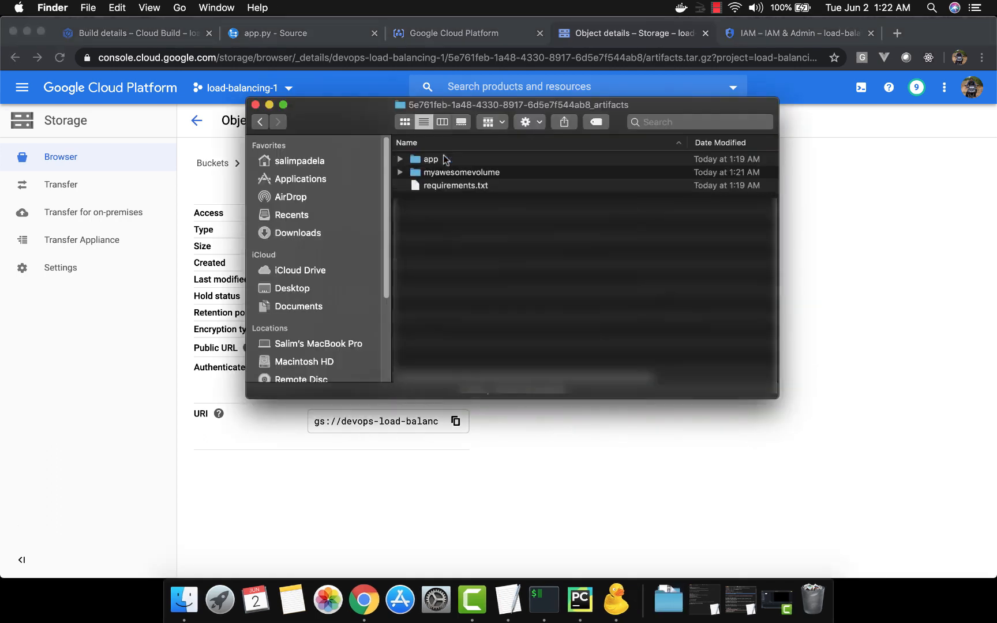
click(453, 185)
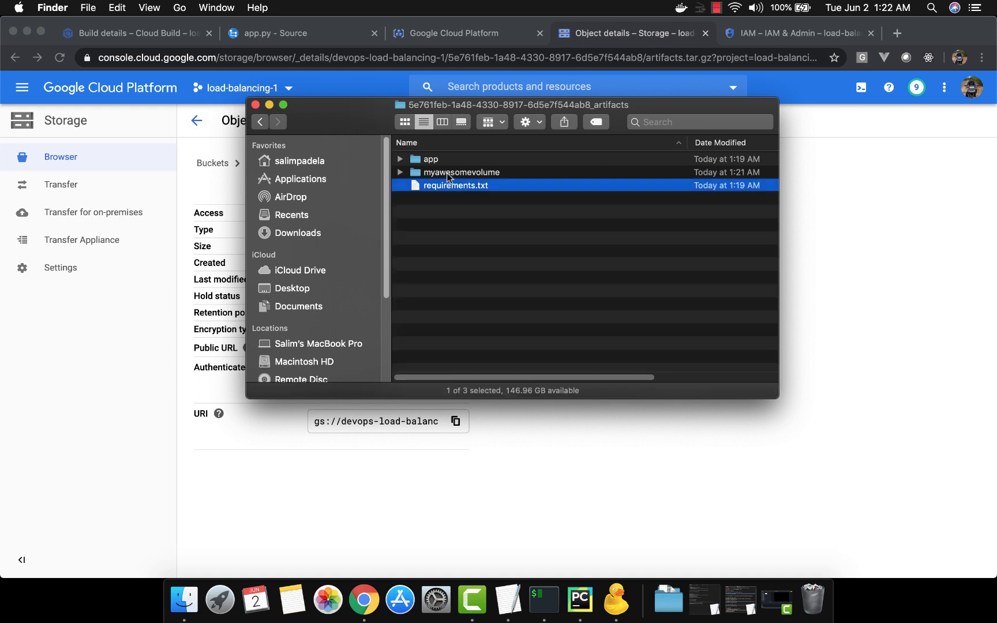
click(434, 161)
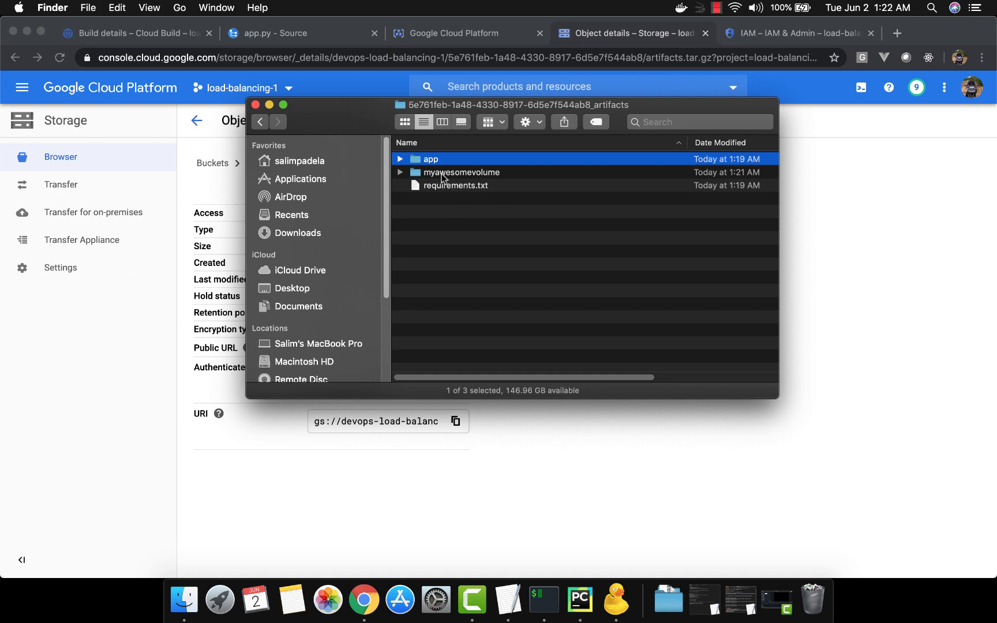
double_click(441, 174)
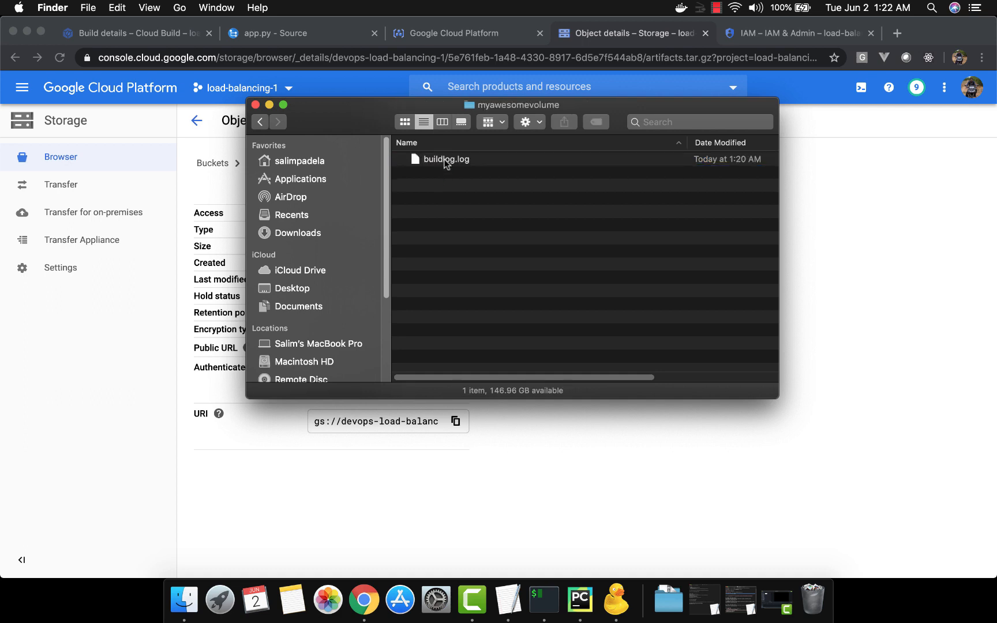
Step: Open buildlog.log in Console, read through its build steps, and close the log and Finder windows
double_click(446, 159)
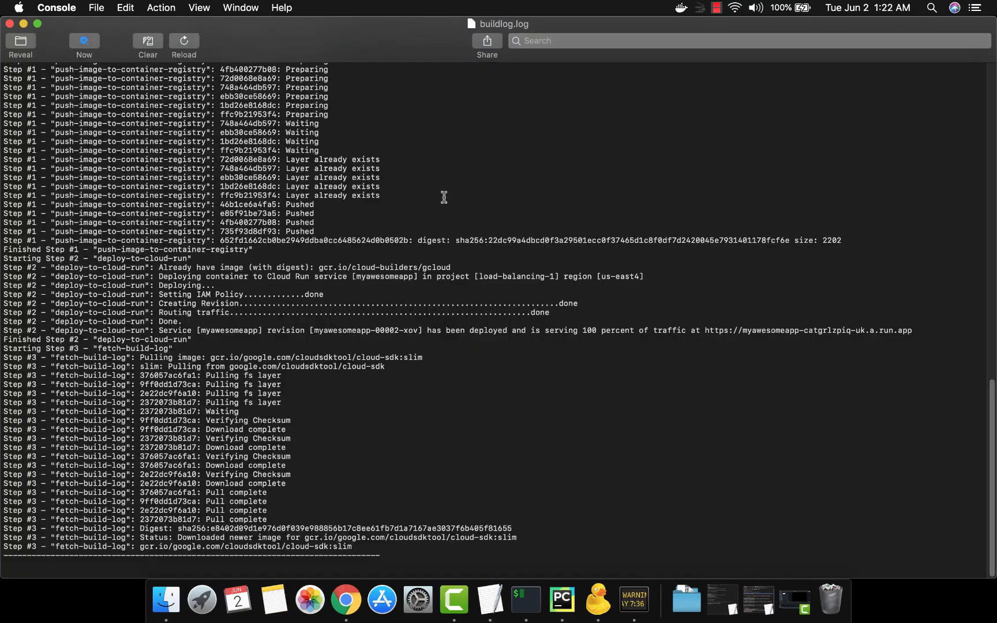
scroll(470, 351, up, 20)
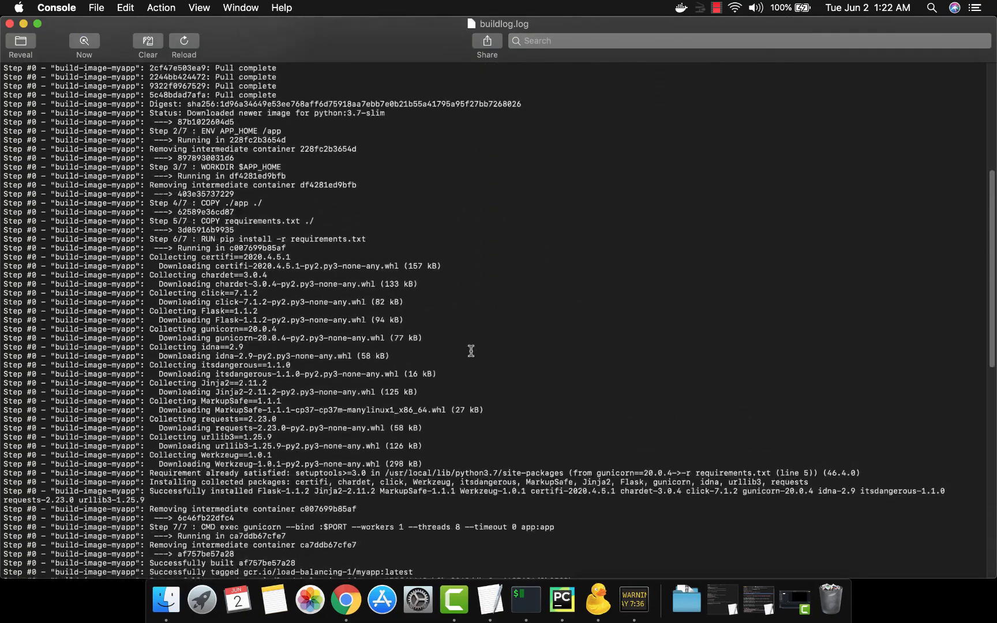
scroll(471, 351, up, 10)
scroll(470, 351, down, 20)
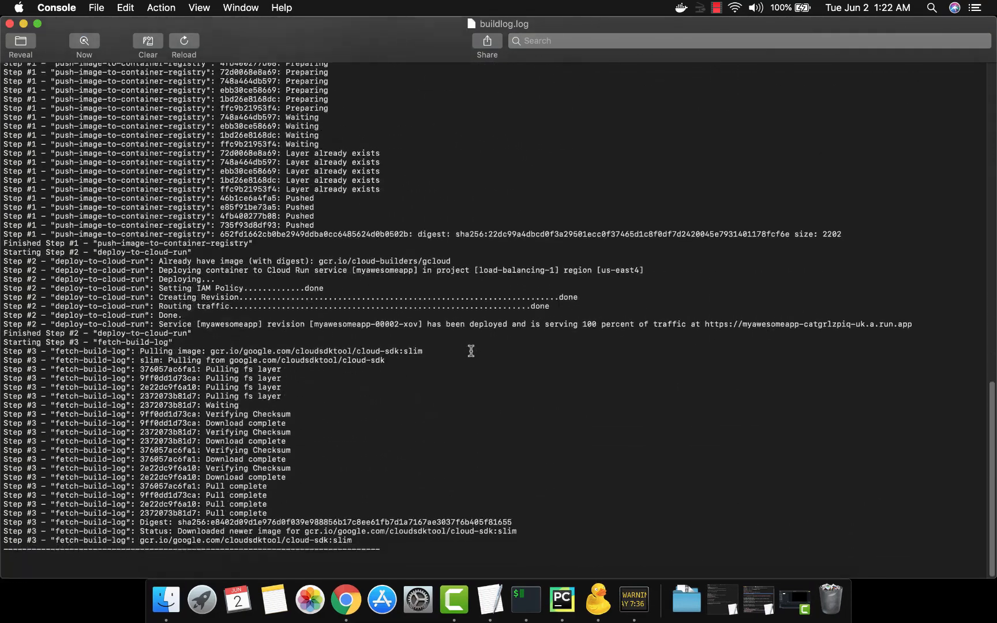
click(11, 25)
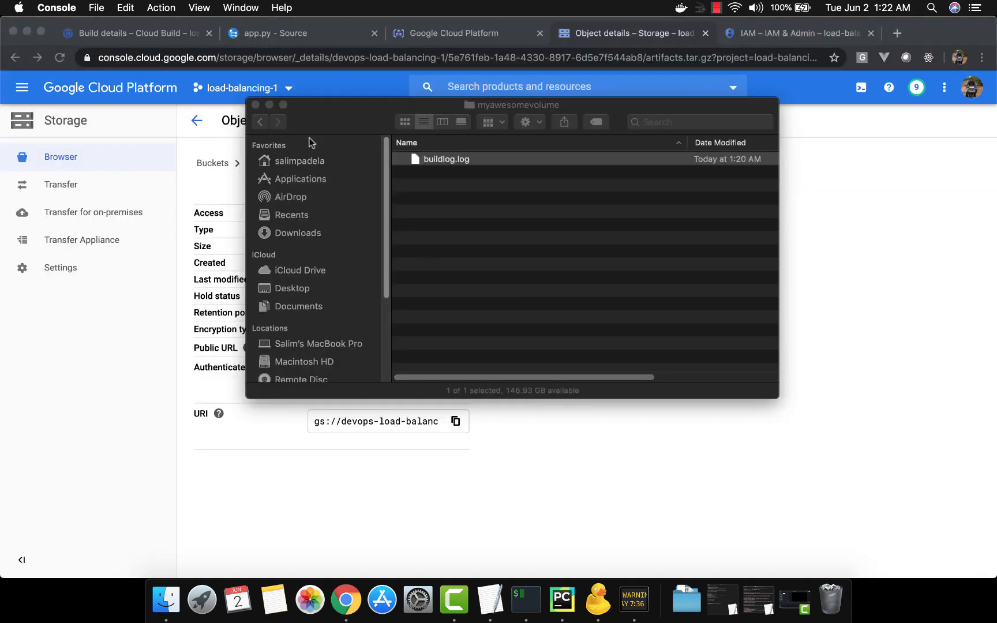
click(256, 105)
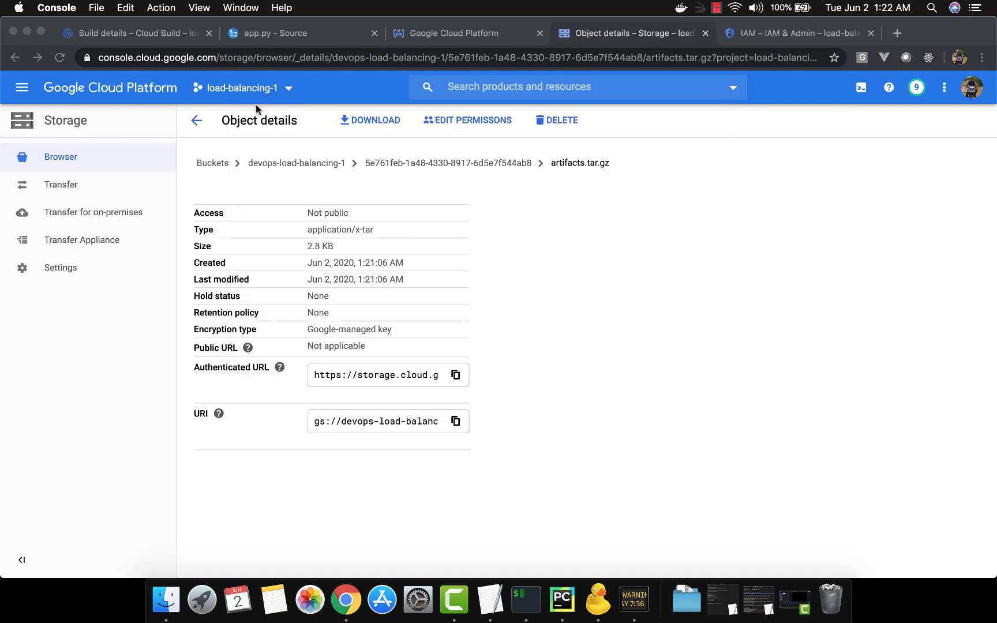
Step: Return to the build's bucket folder, and review the logsBucket and GCS_ONLY logging lines of cloudbuildyaml in TextEdit
click(197, 122)
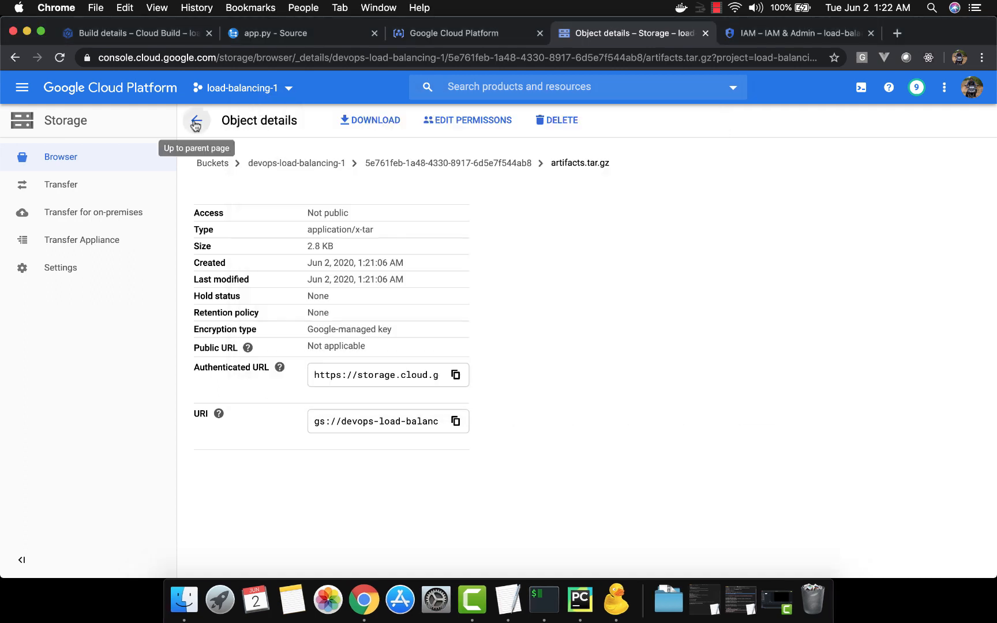
click(197, 120)
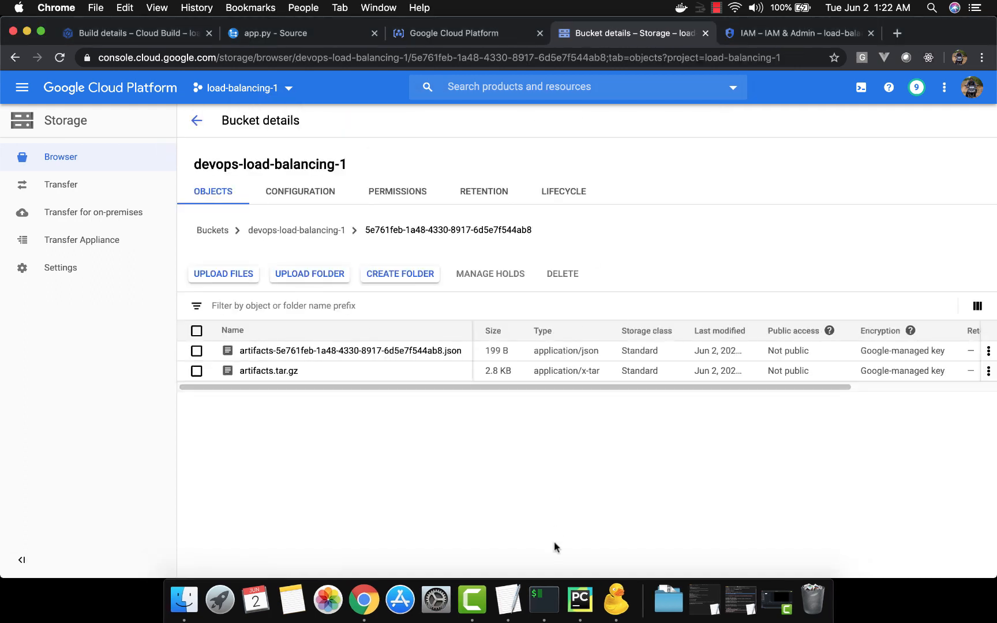
click(508, 600)
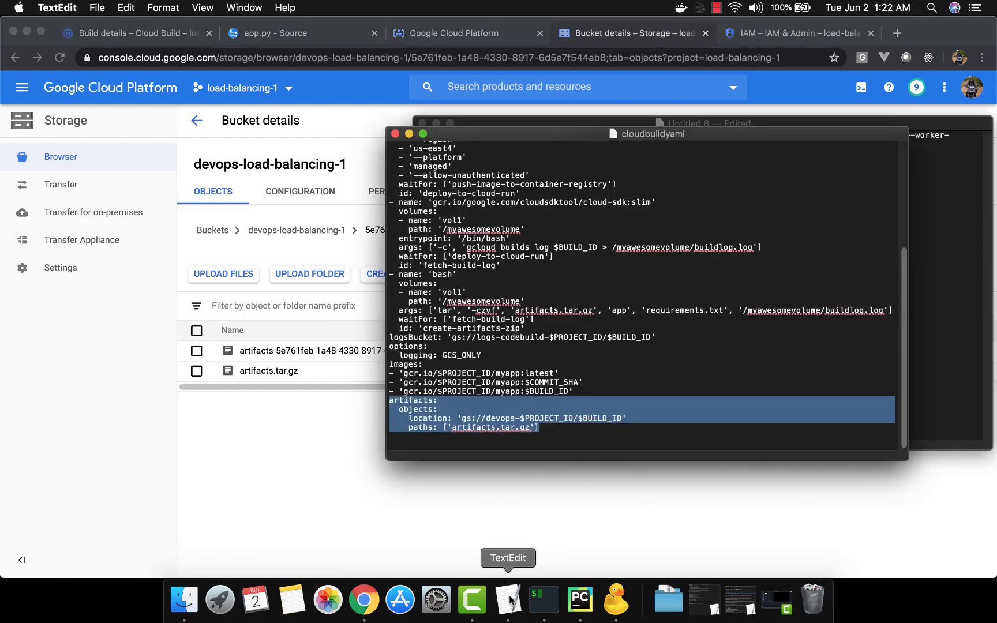
click(511, 357)
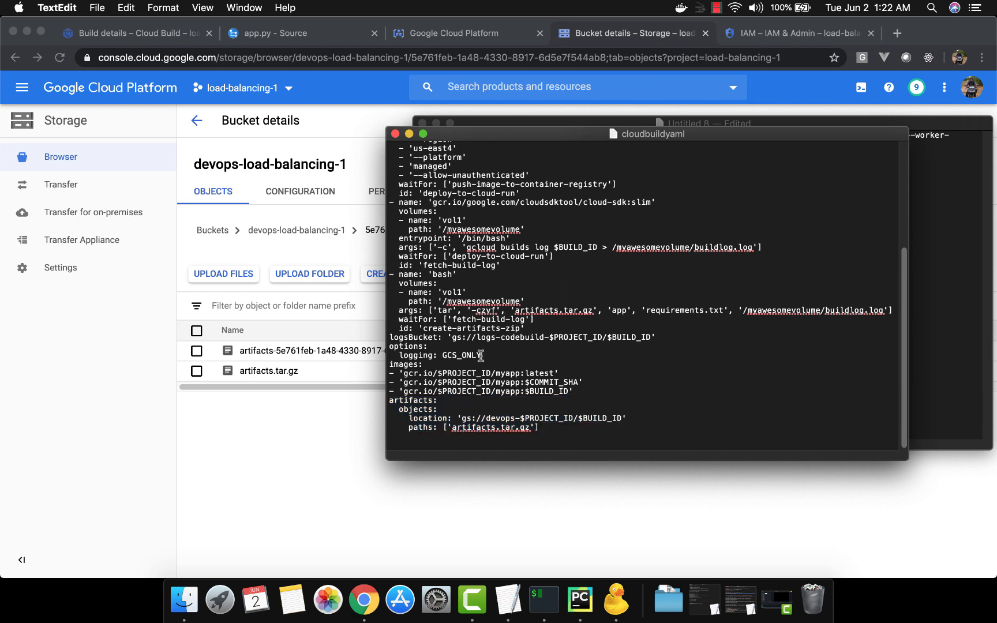
drag(507, 356, 391, 340)
key(super+c)
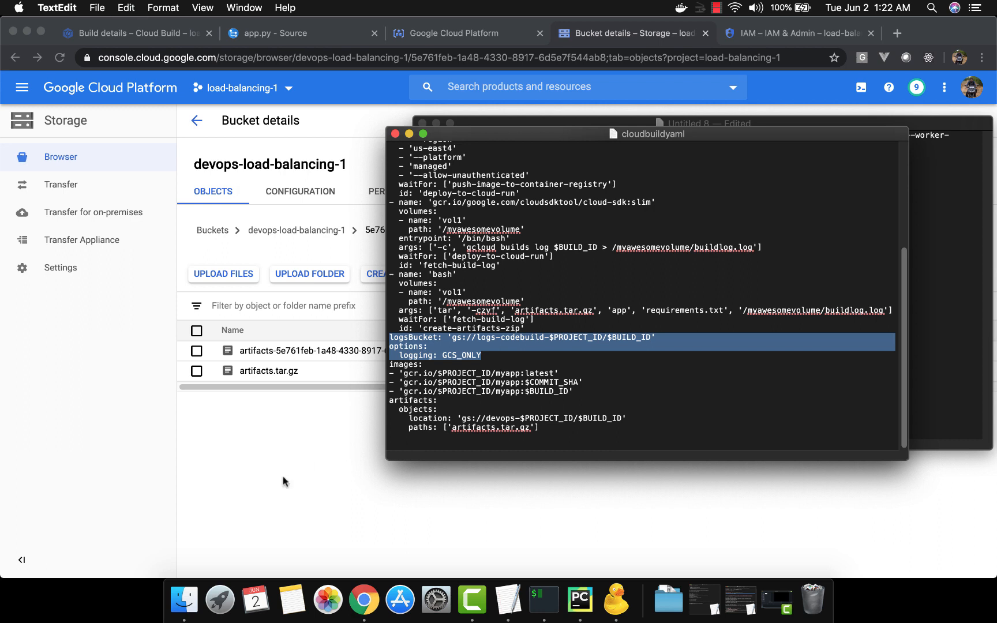
Step: Switch back to Chrome and review the earlier entries of the finished build's log in Cloud Build
click(316, 490)
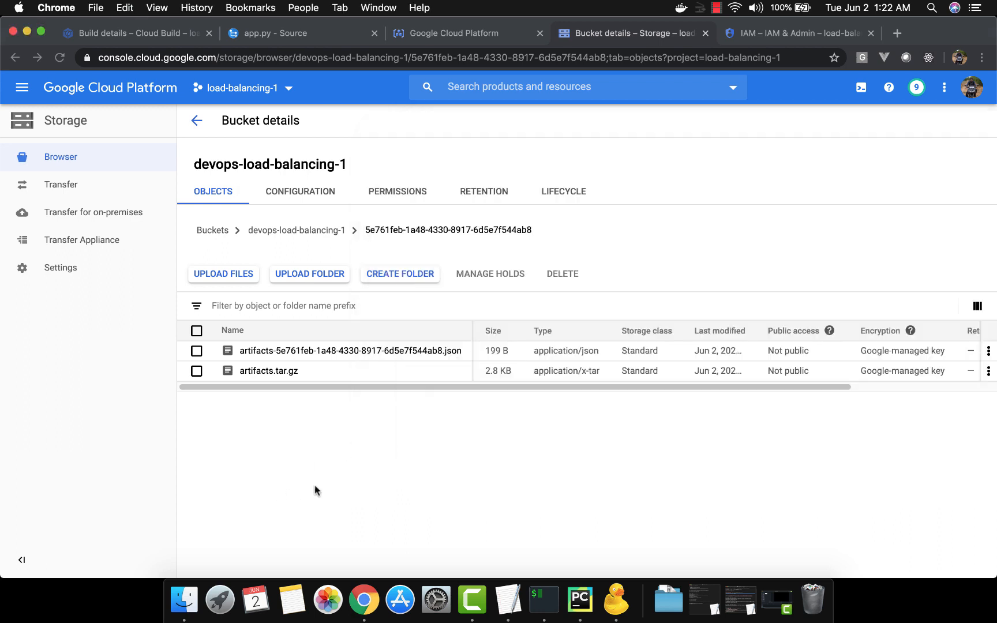
click(148, 33)
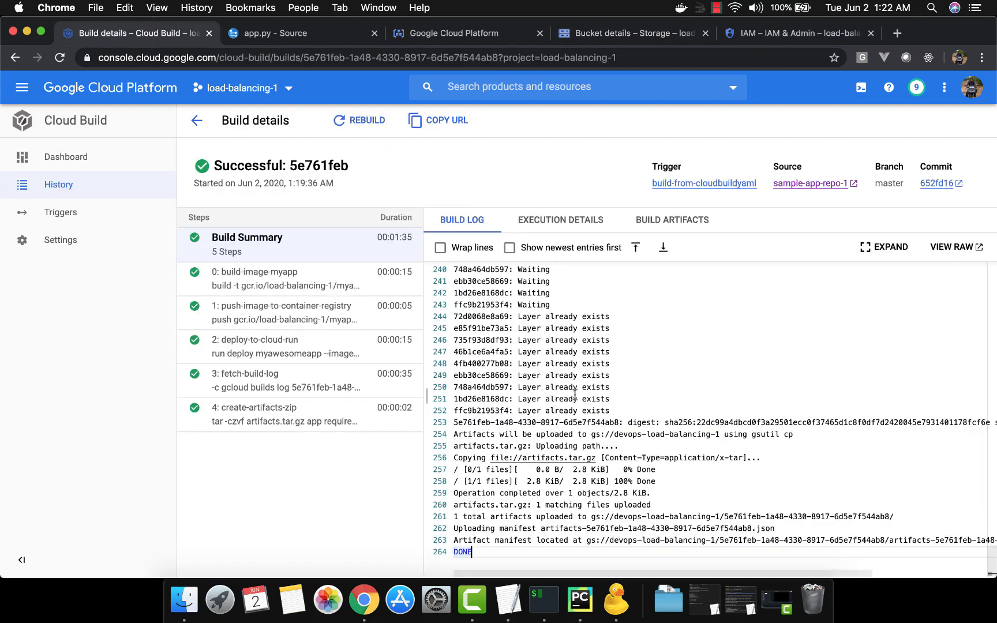
scroll(628, 361, up, 10)
scroll(629, 361, up, 20)
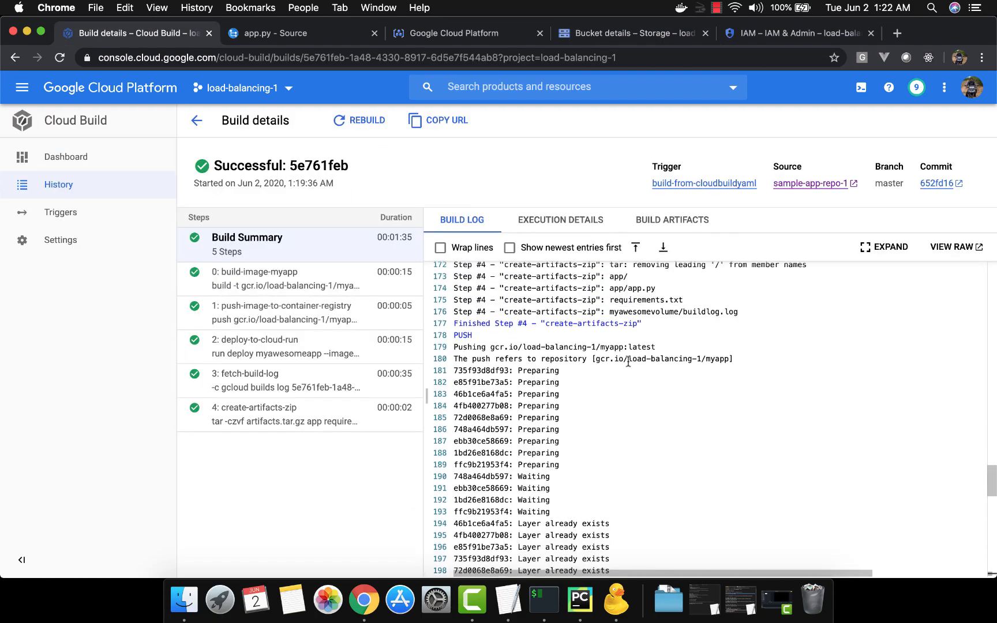
Step: Open the Logging page in a new browser tab and switch to its Logs Viewer
click(23, 89)
mouse_move(108, 350)
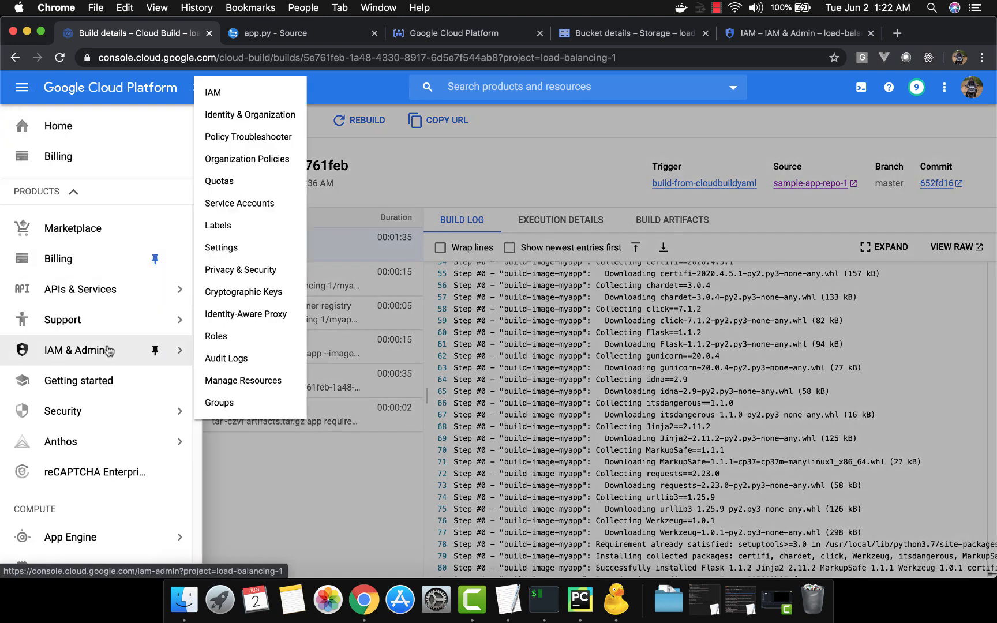
scroll(108, 350, down, 15)
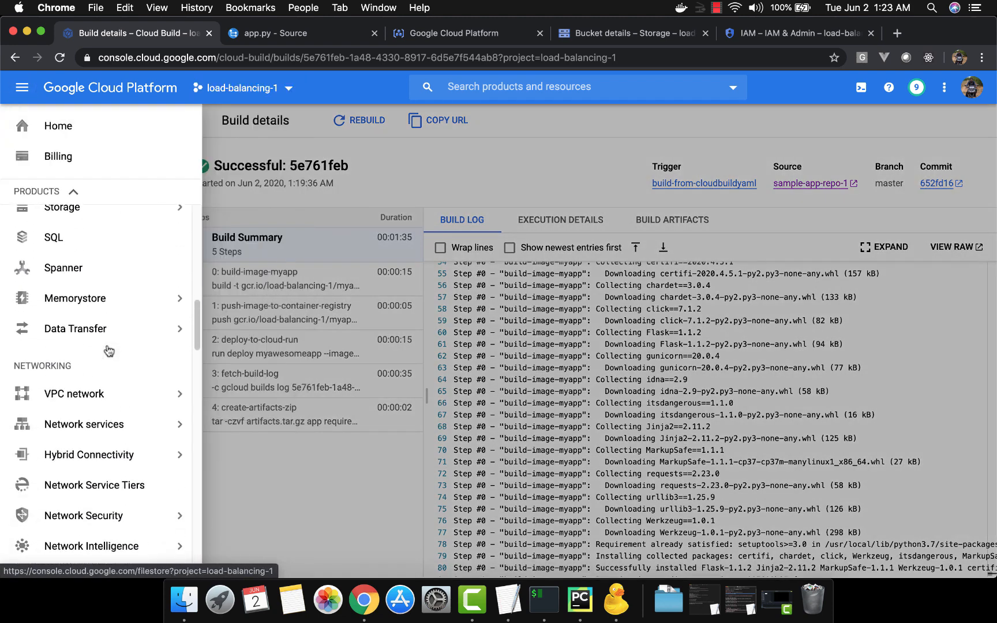
scroll(108, 346, down, 10)
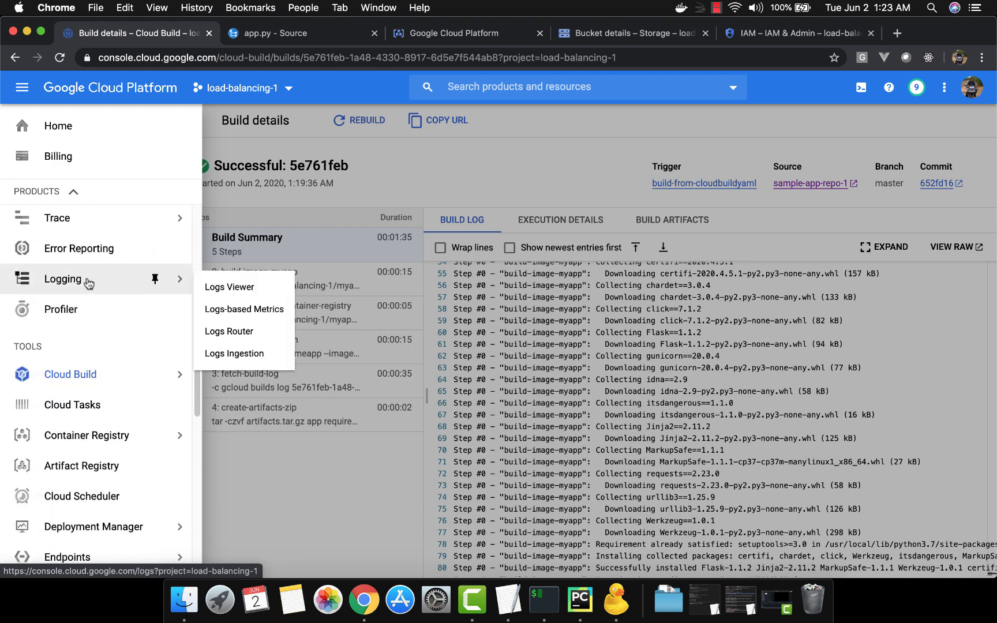
right_click(88, 282)
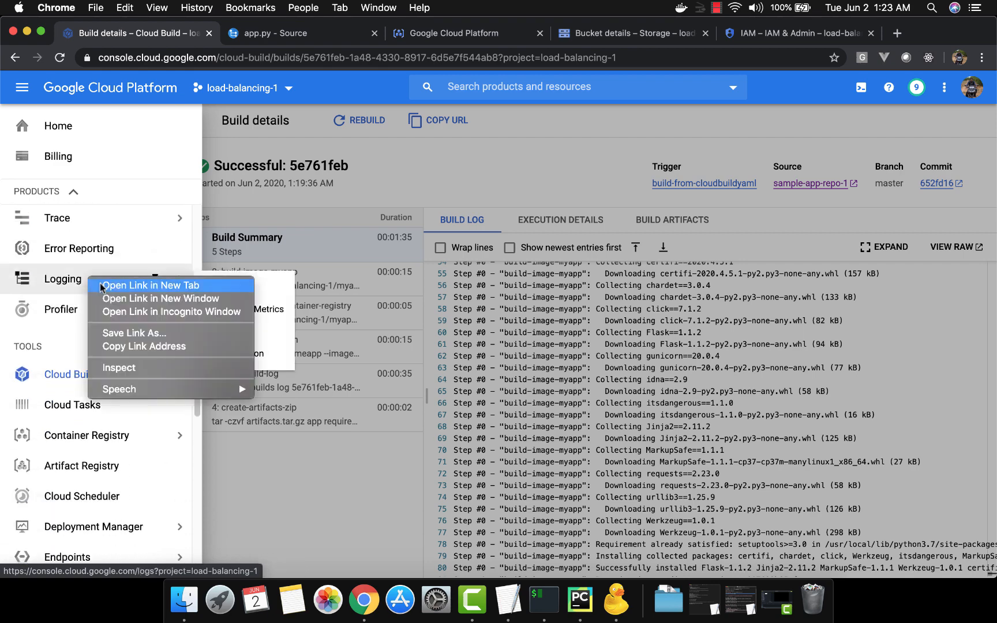
click(105, 286)
click(432, 155)
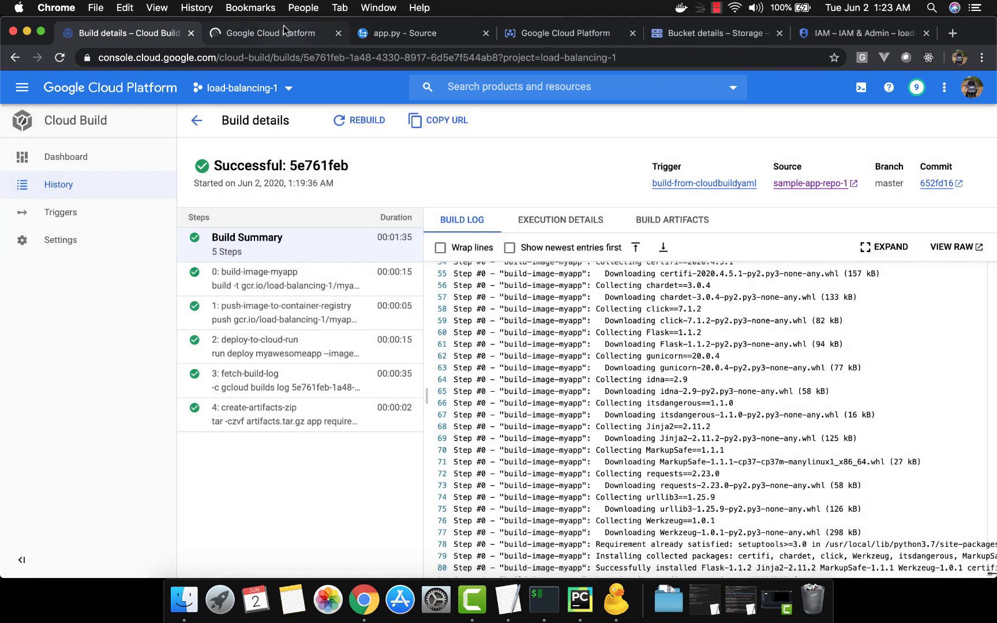
click(280, 33)
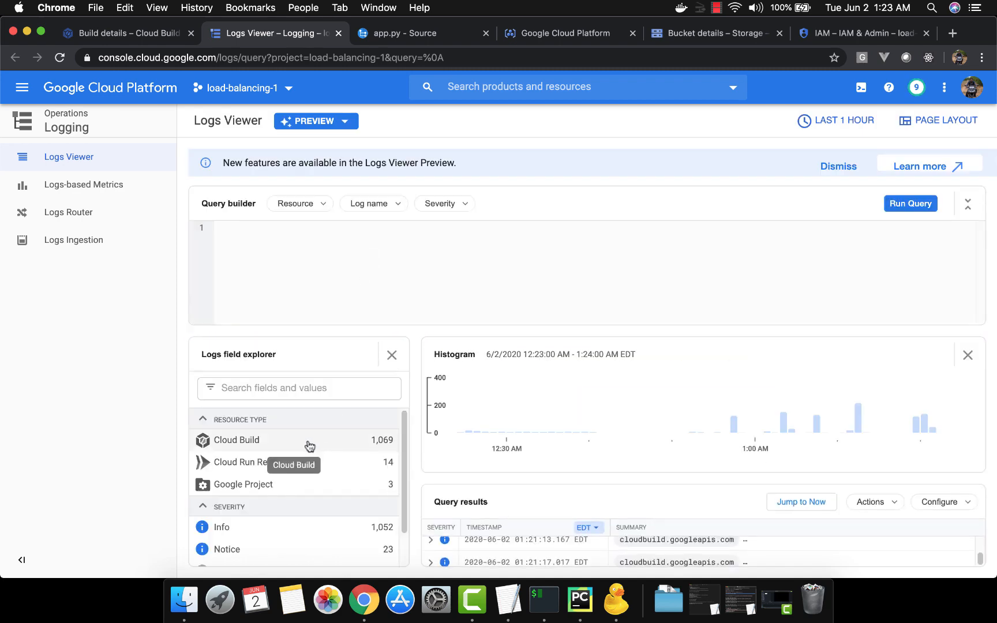
Step: Filter the Logs Viewer to the Cloud Build resource type and compare with the logging options in TextEdit's cloudbuildyaml
click(308, 443)
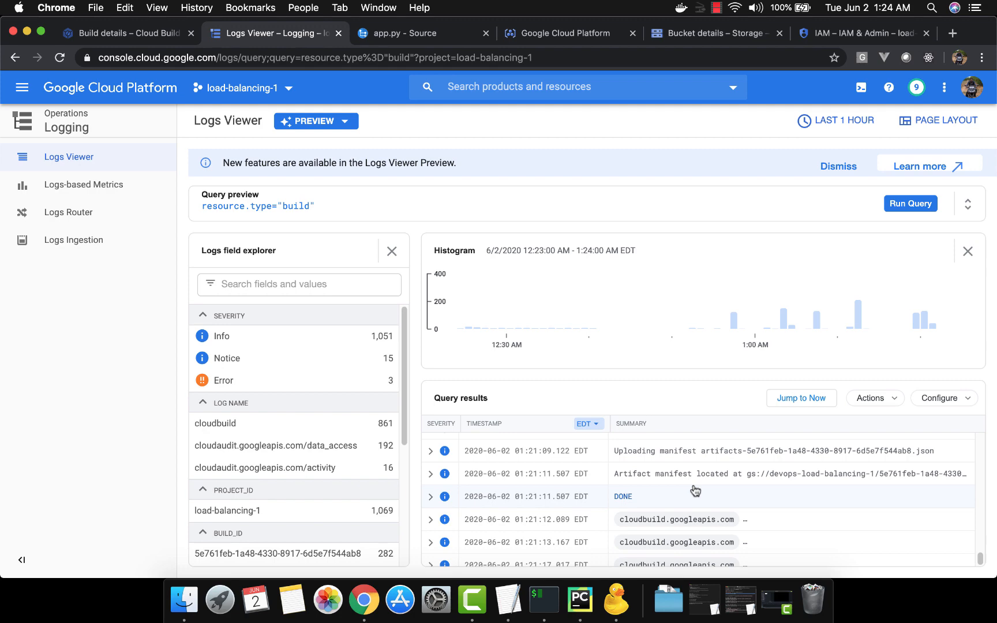
key(super+Tab)
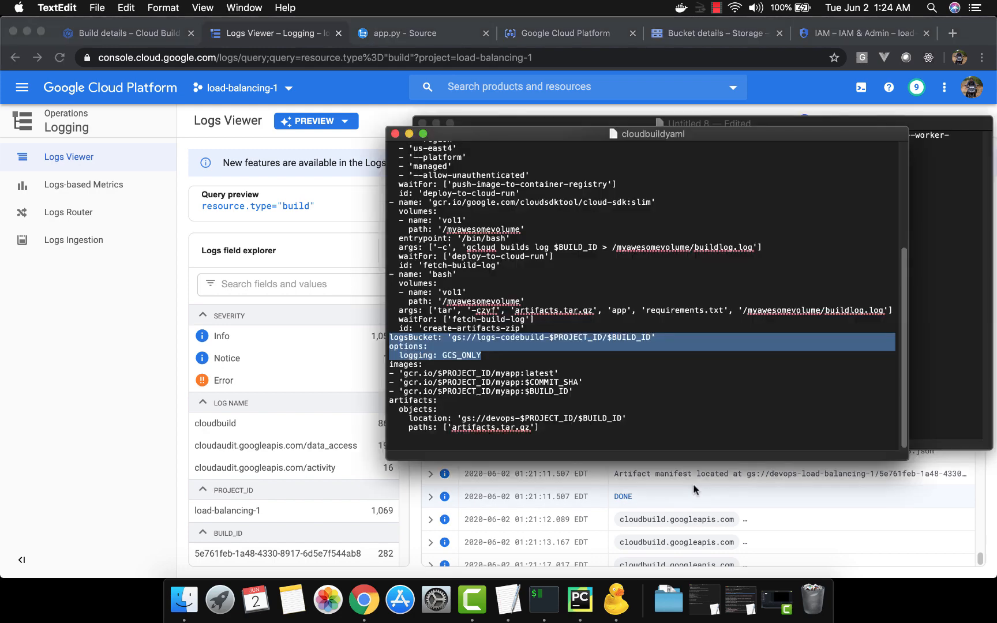
key(super+Tab)
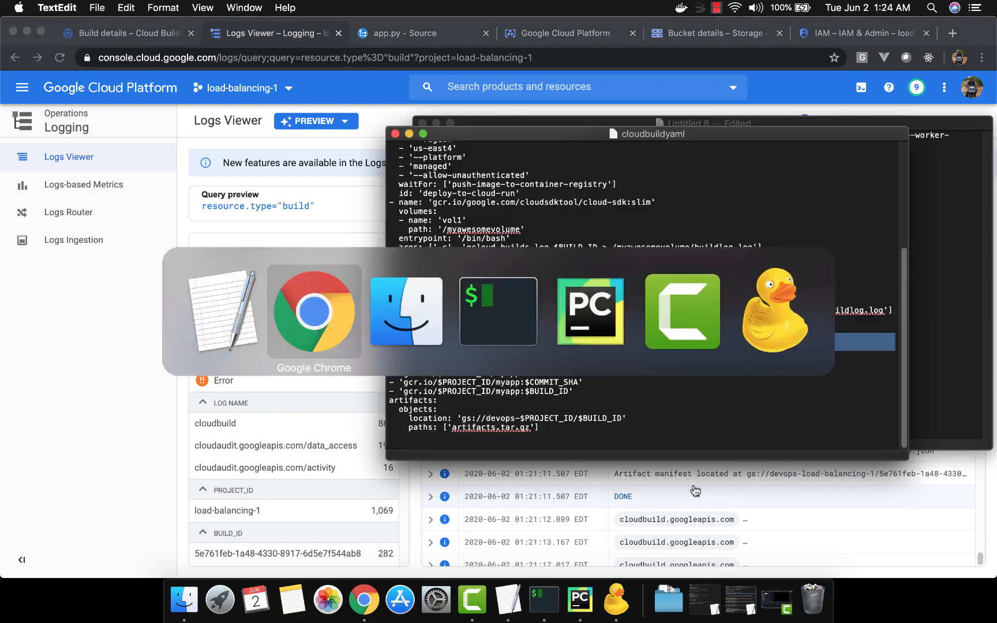
Step: Switch to PyCharm and paste the logsBucket 'gs://logs-codebuild-$PROJECT_ID/$BUILD_ID' and options logging: GCS_ONLY lines above images in cloudbuild.yaml
key(super+Tab)
key(super+Tab)
key(super+Tab)
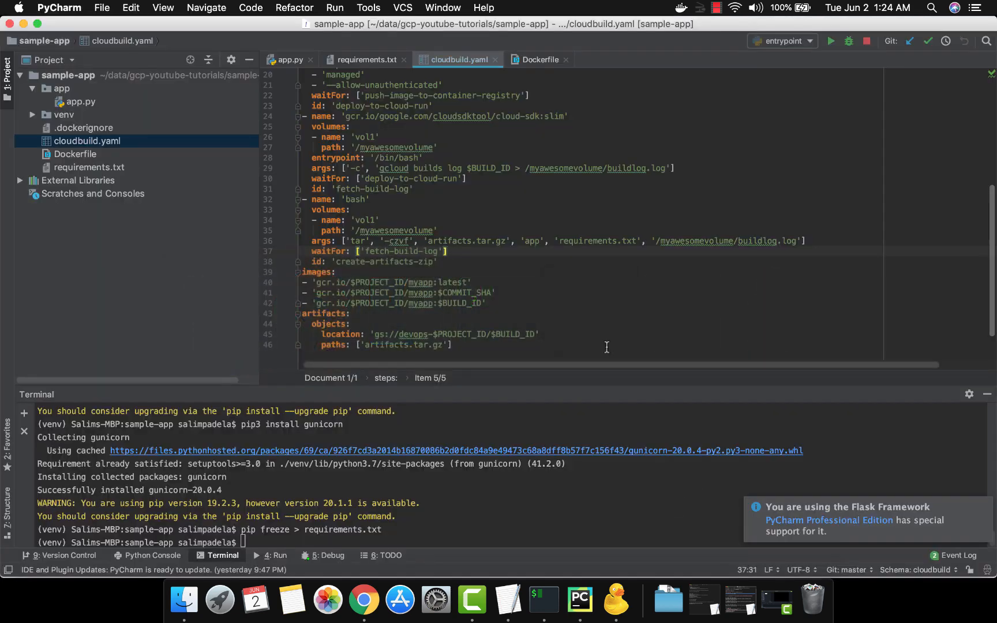
key(Down)
key(Return)
key(BackSpace)
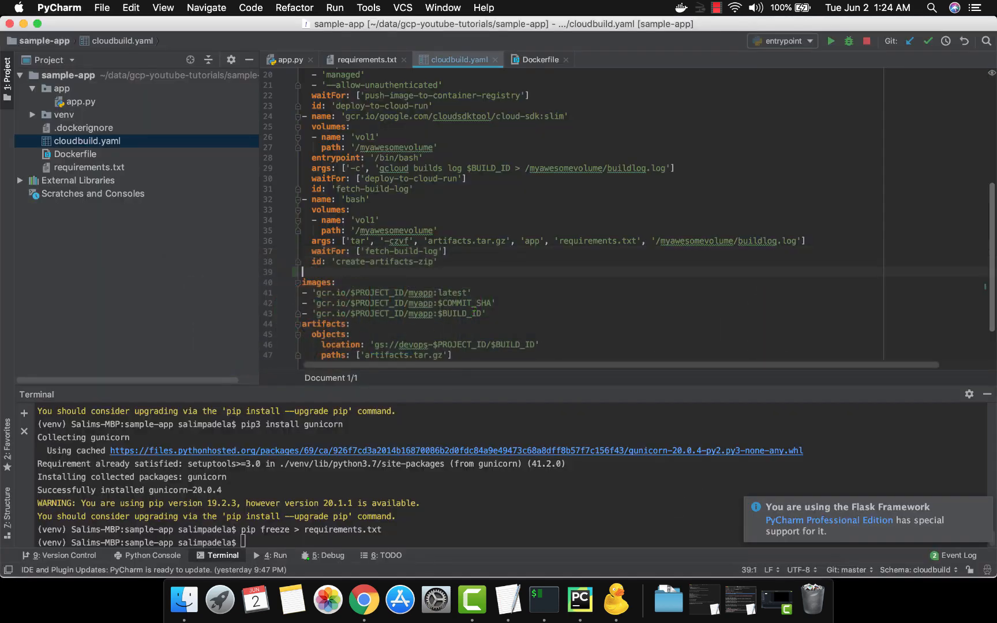
key(super+v)
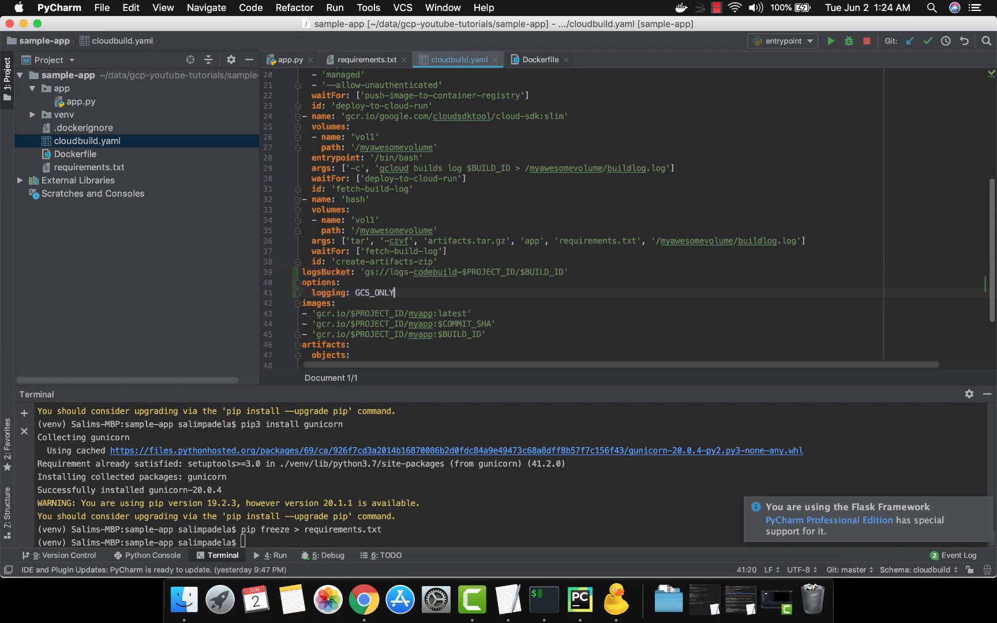
Step: Examine the logsBucket line's bucket name, $PROJECT_ID and $BUILD_ID parts in cloudbuild.yaml
key(Up)
key(Up)
key(super+Left)
key(alt+shift+Right)
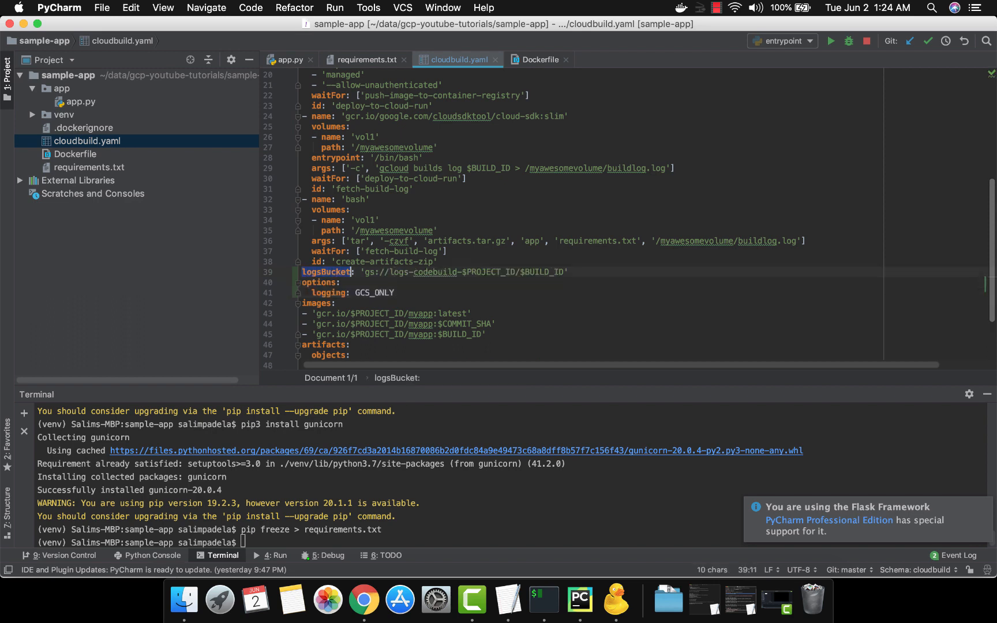
key(Right)
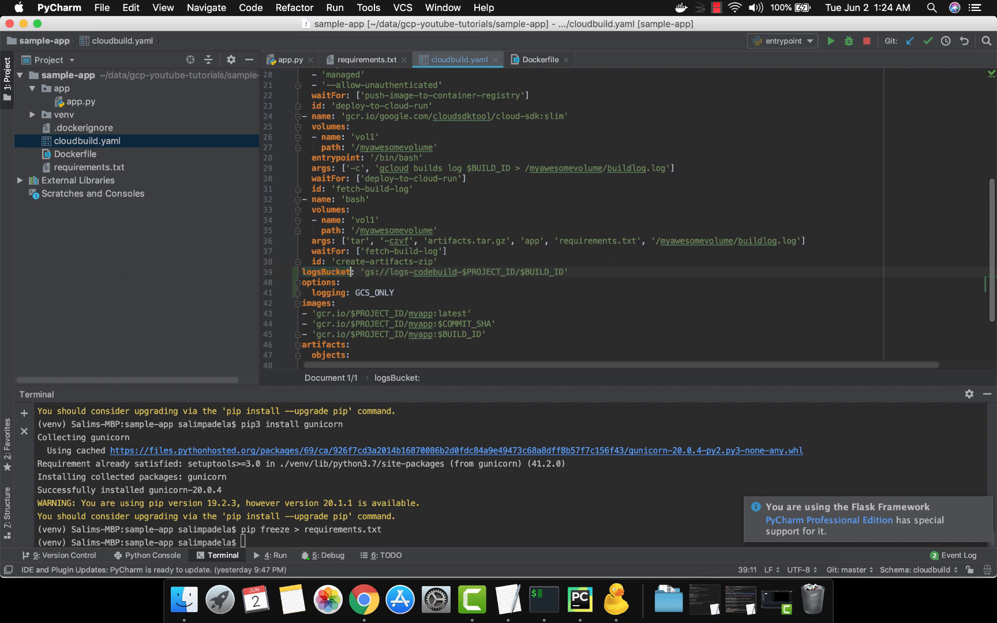
key(alt+shift+Left)
key(alt+Right)
key(alt+Right)
key(alt+Right)
key(alt+Right)
key(alt+shift+Right)
key(alt+shift+Right)
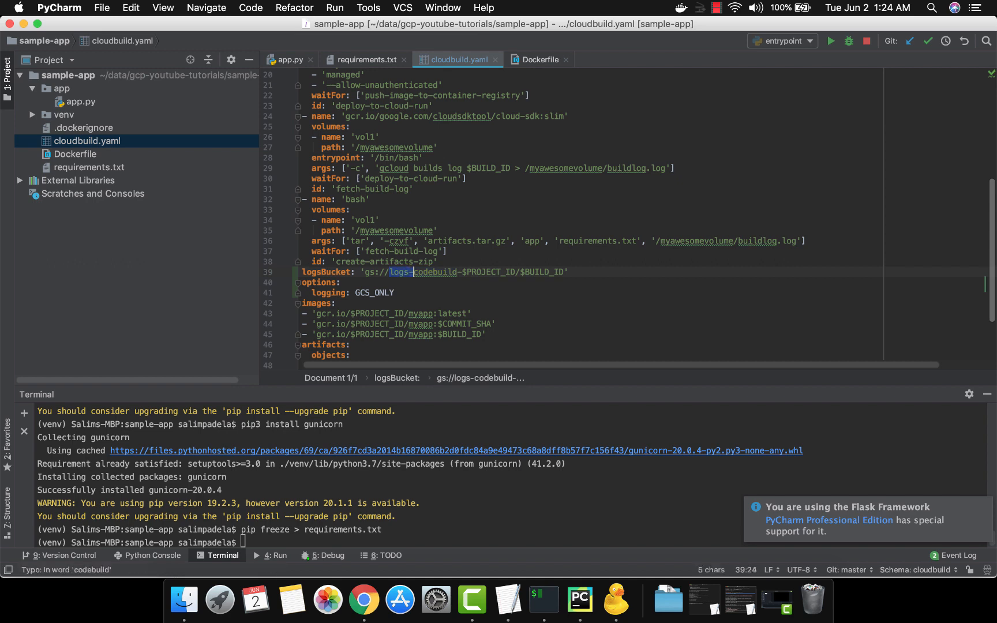
key(Right)
key(Right)
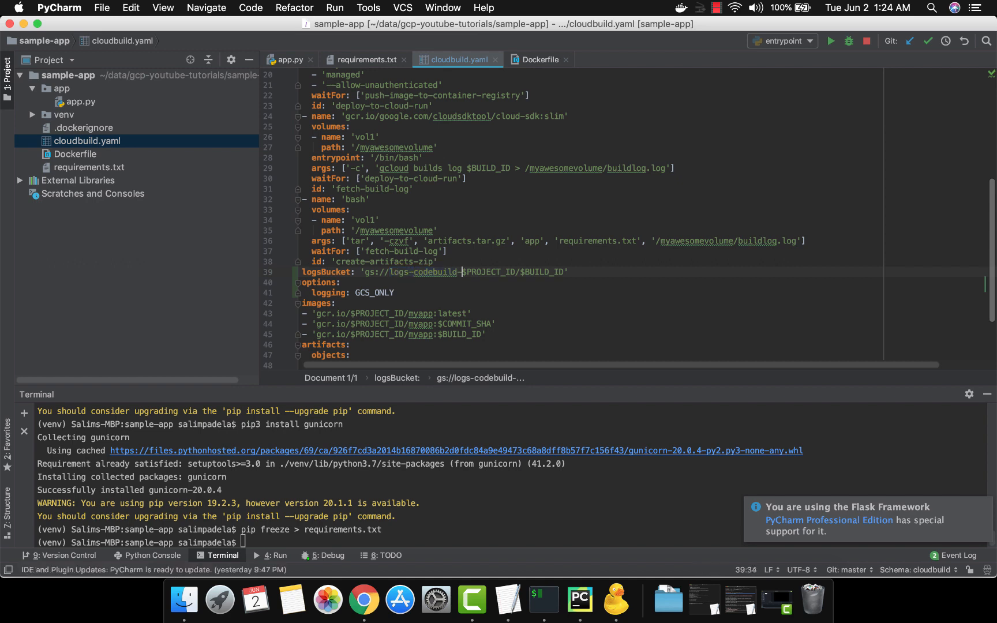
key(alt+shift+Right)
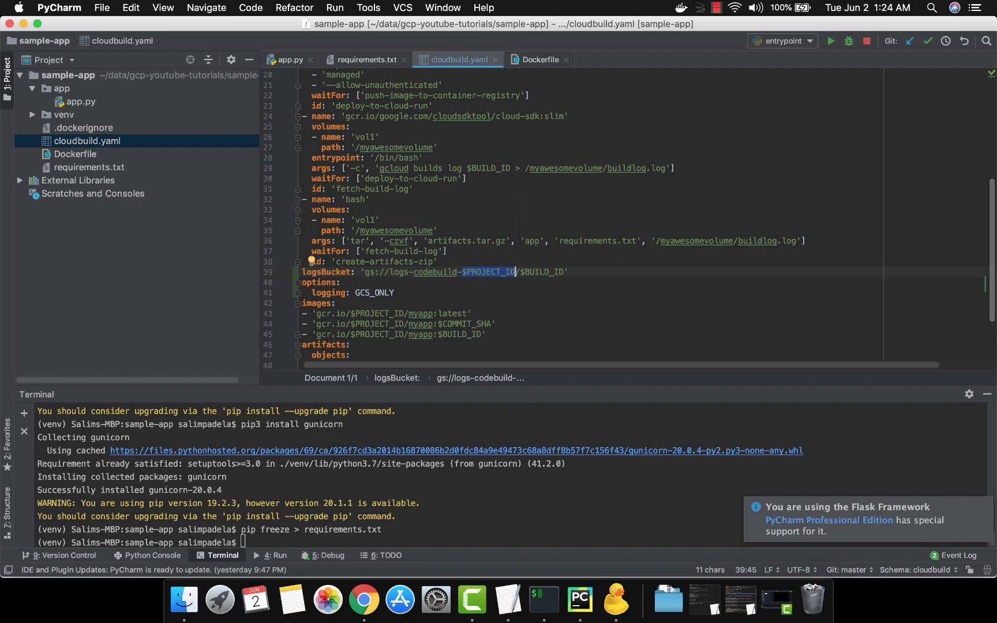
key(Right)
key(Right)
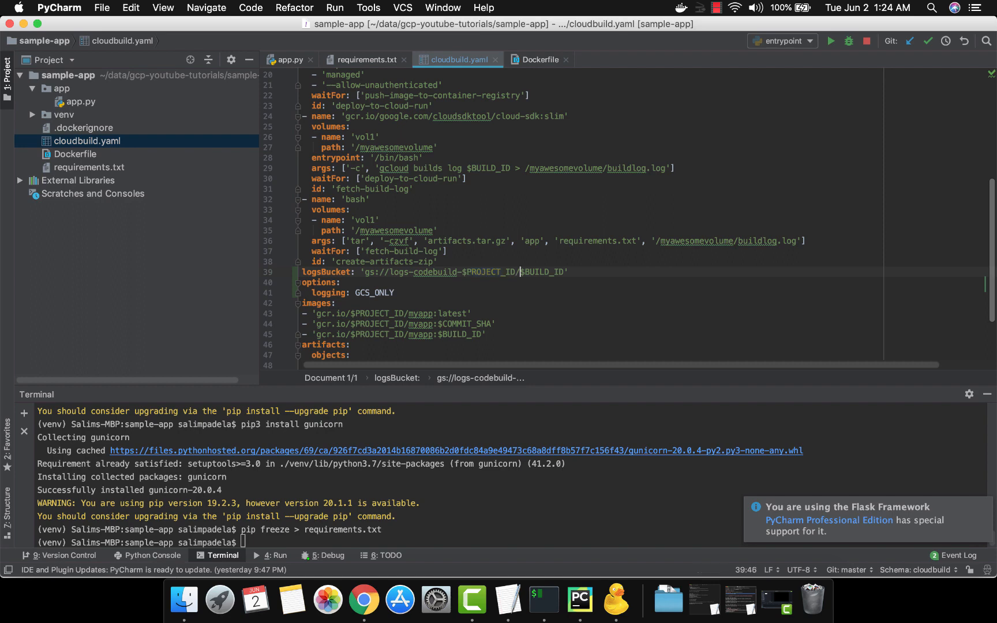
key(alt+shift+Right)
Step: Review the options block and its GCS_ONLY logging value in cloudbuild.yaml
key(Down)
key(super+Left)
key(Down)
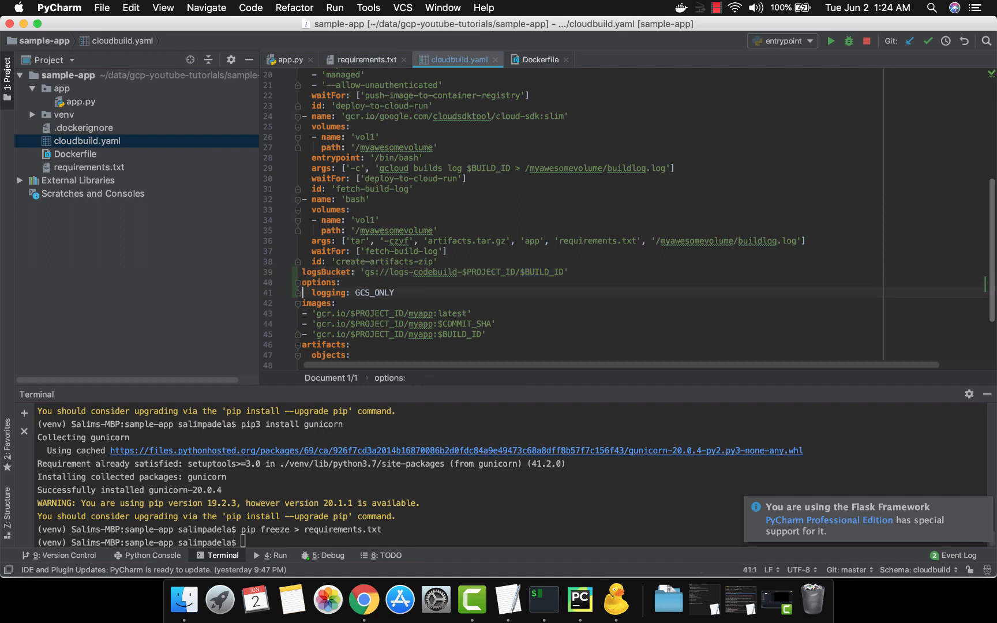
key(super+Right)
key(alt+shift+Left)
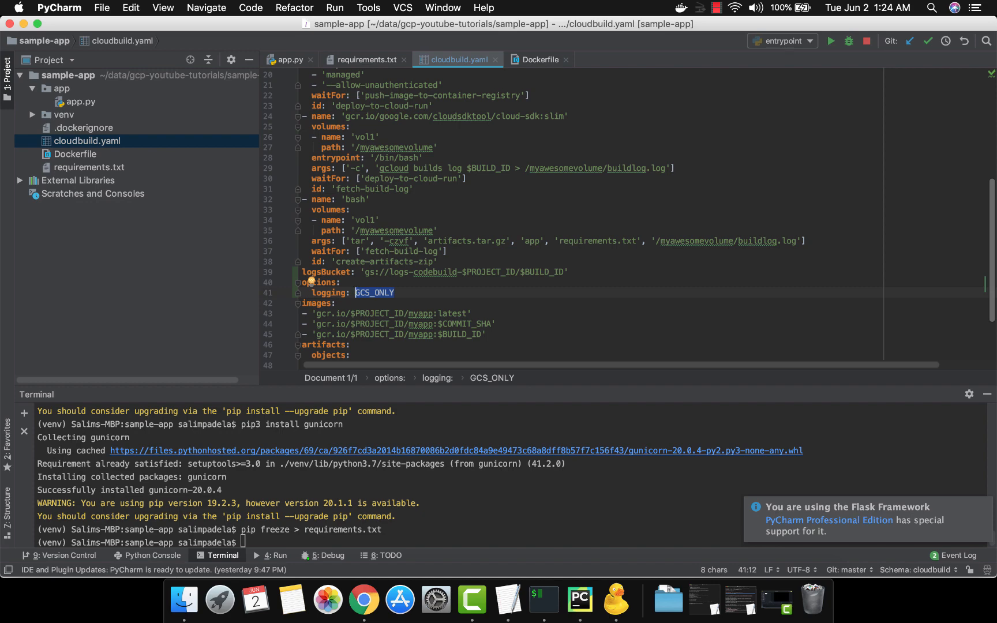
Step: Switch to Chrome and open the logs-codebuild-load-balancing-1 bucket in the Storage browser
key(super+Tab)
key(super+Tab)
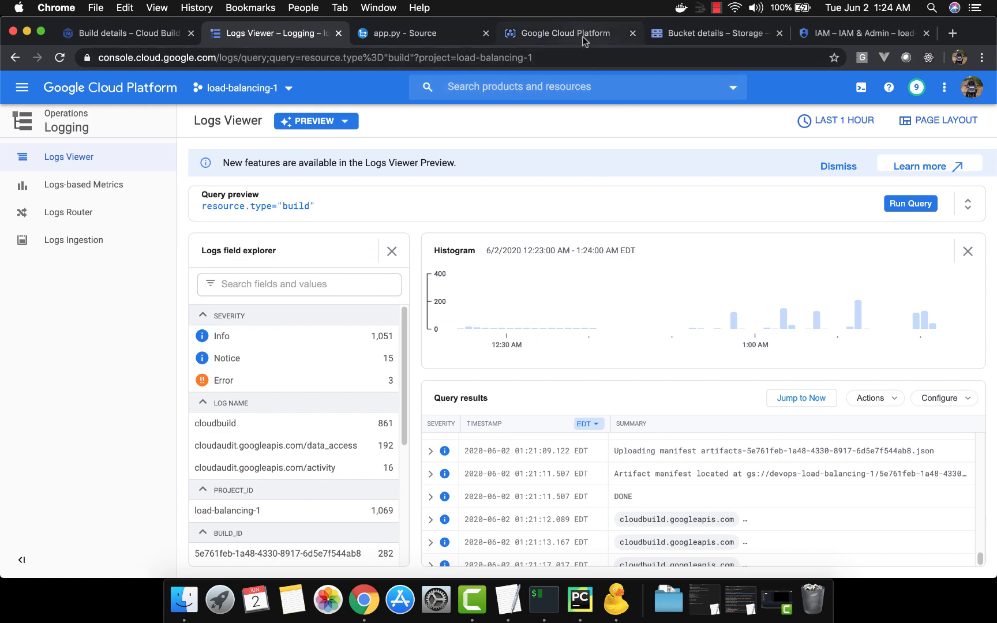
click(713, 33)
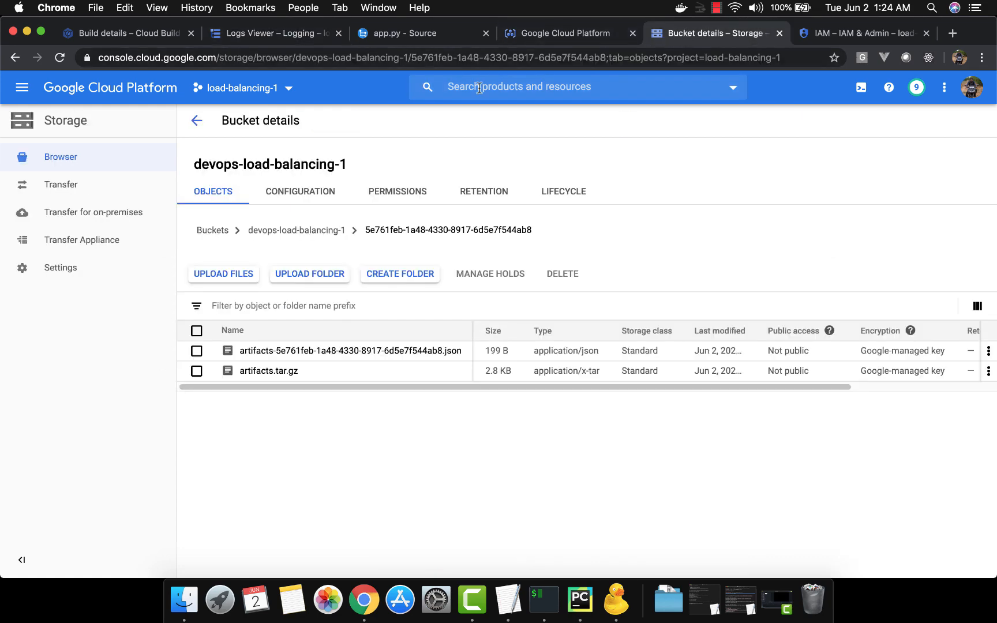
click(199, 120)
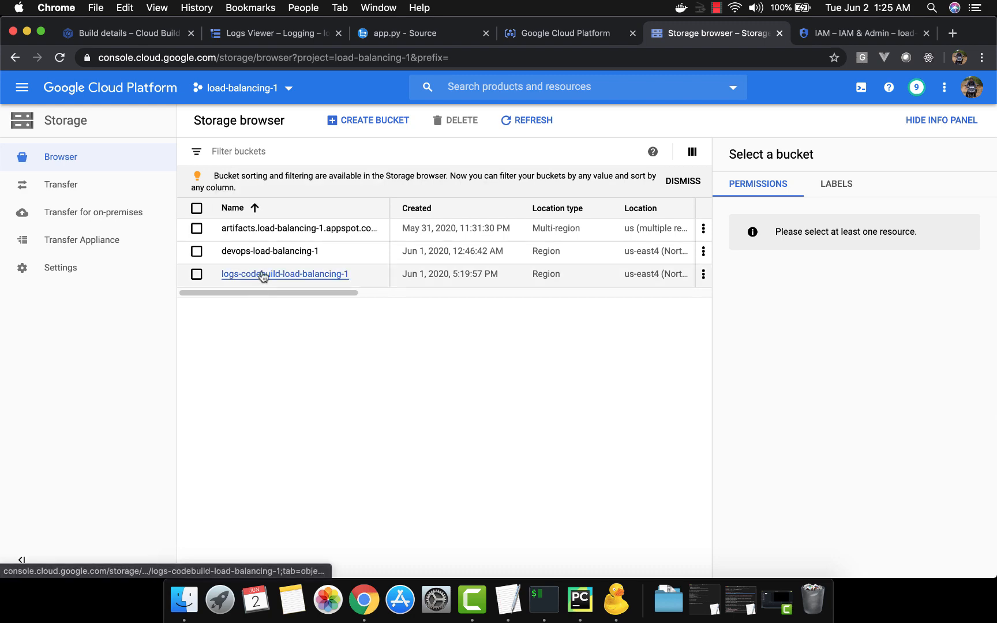
click(263, 275)
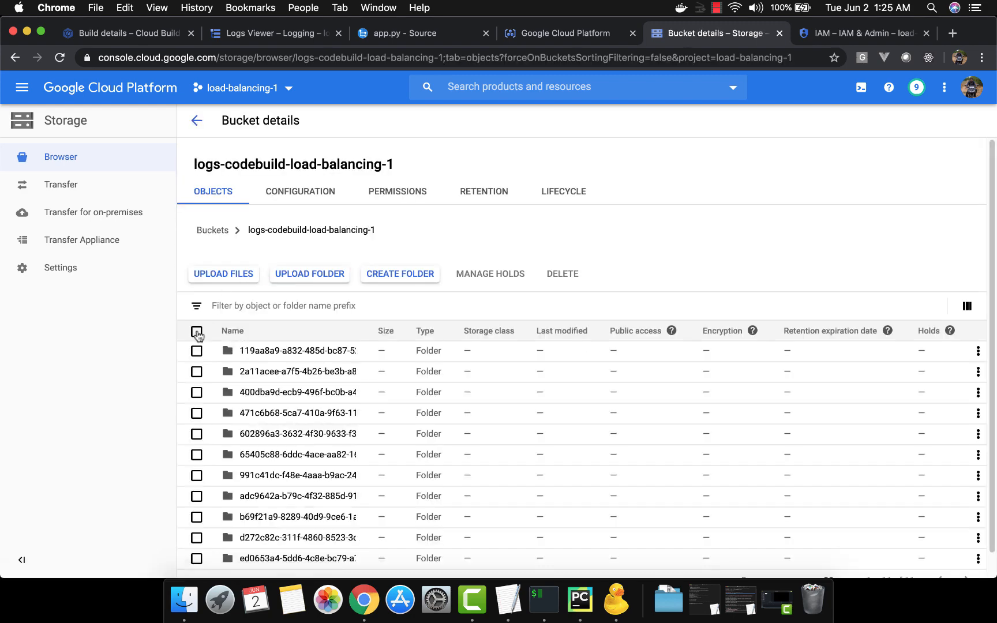
Step: Delete all folders in the logs-codebuild-load-balancing-1 bucket, confirming with DELETE
click(196, 331)
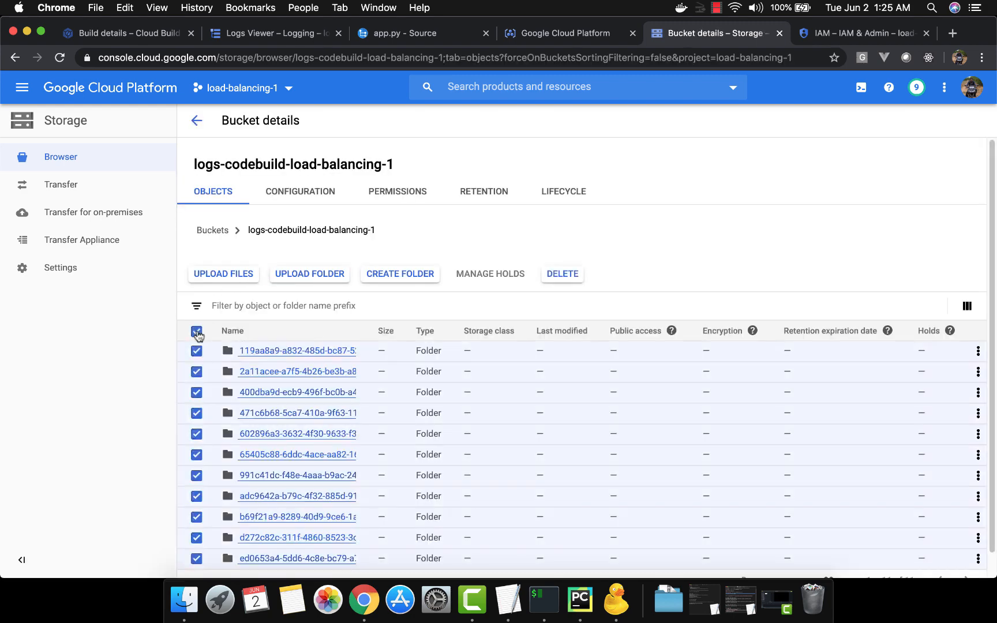
click(568, 275)
text(DELET)
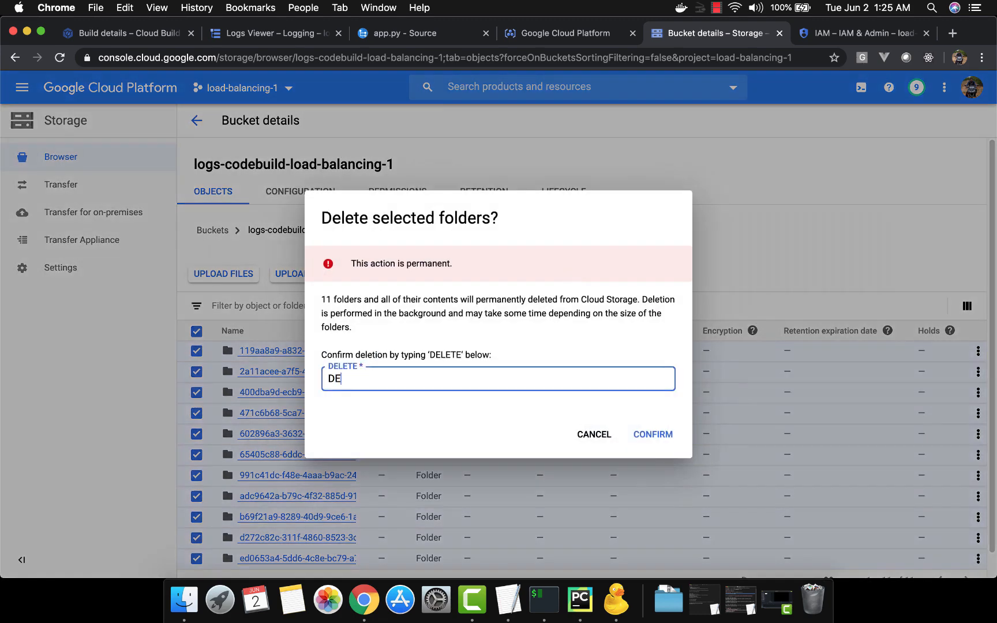
text(E)
click(664, 440)
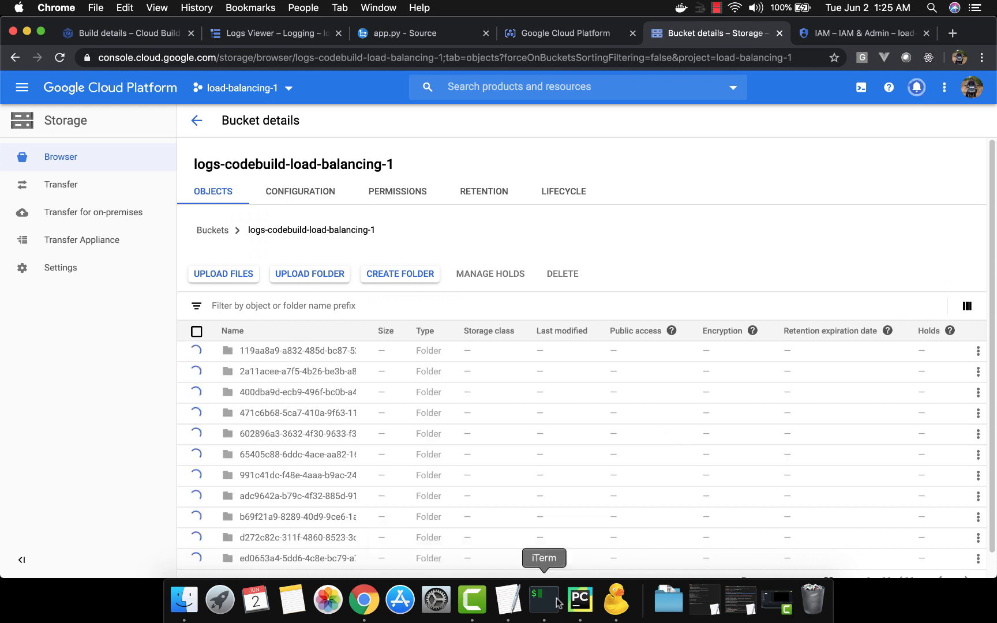
scroll(536, 450, down, 1)
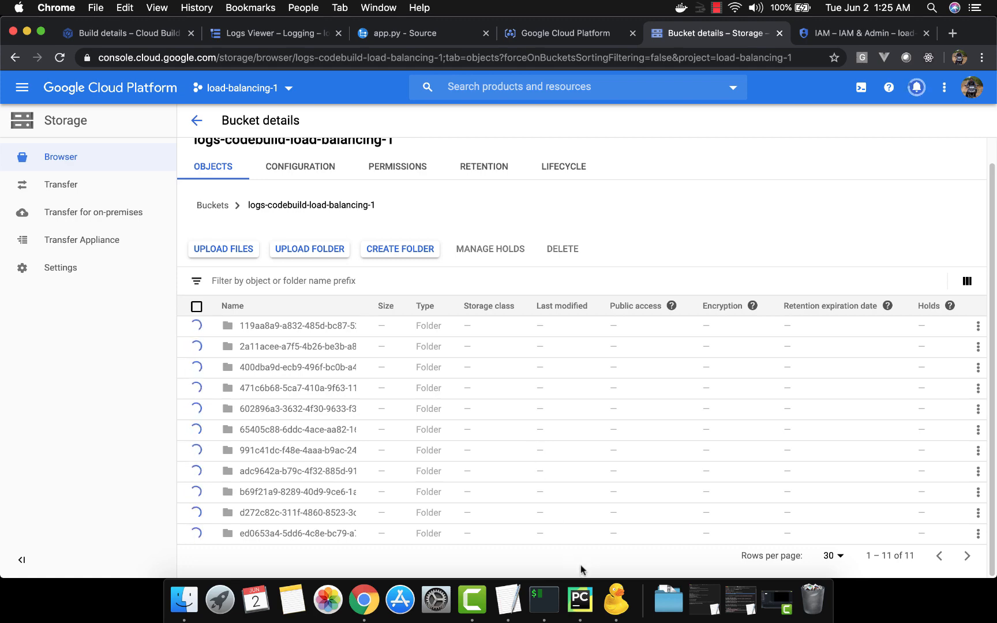
Step: Switch to iTerm, check the repository's git status and stage cloudbuild.yaml
click(544, 601)
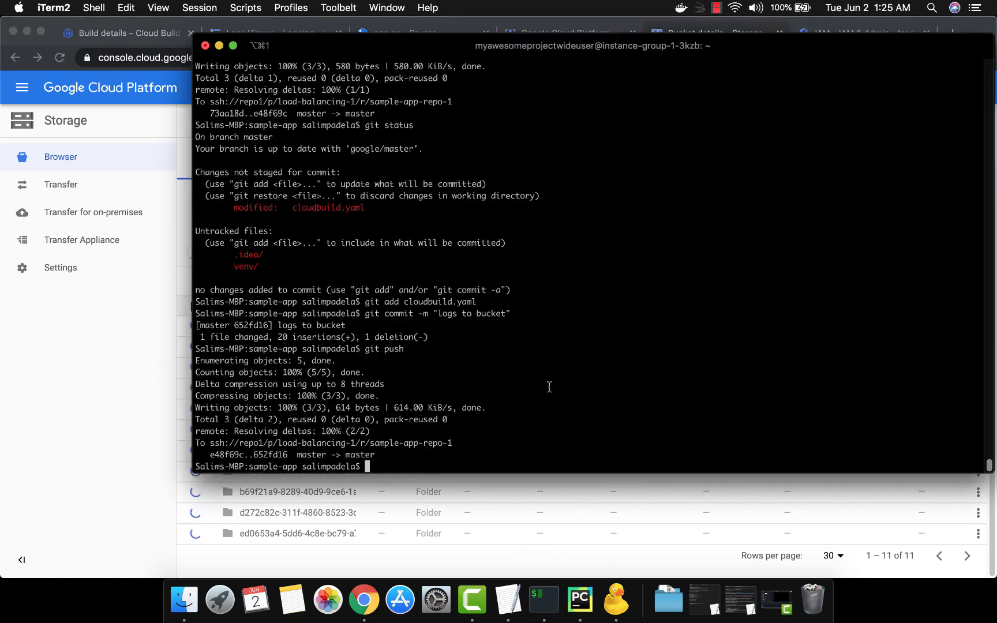
text(git status)
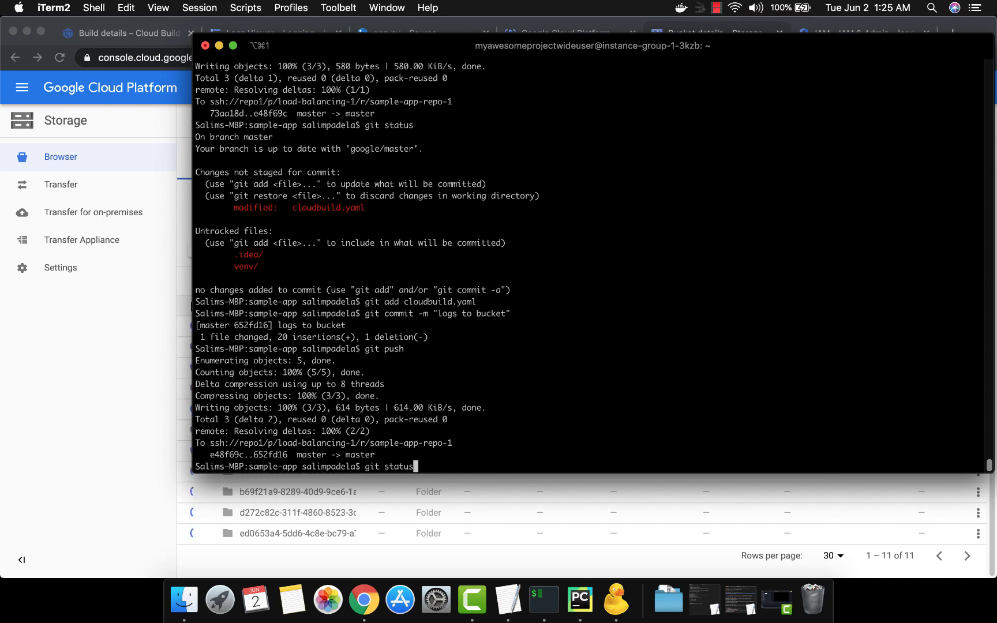
key(Return)
text(git add cloudbuild.yaml)
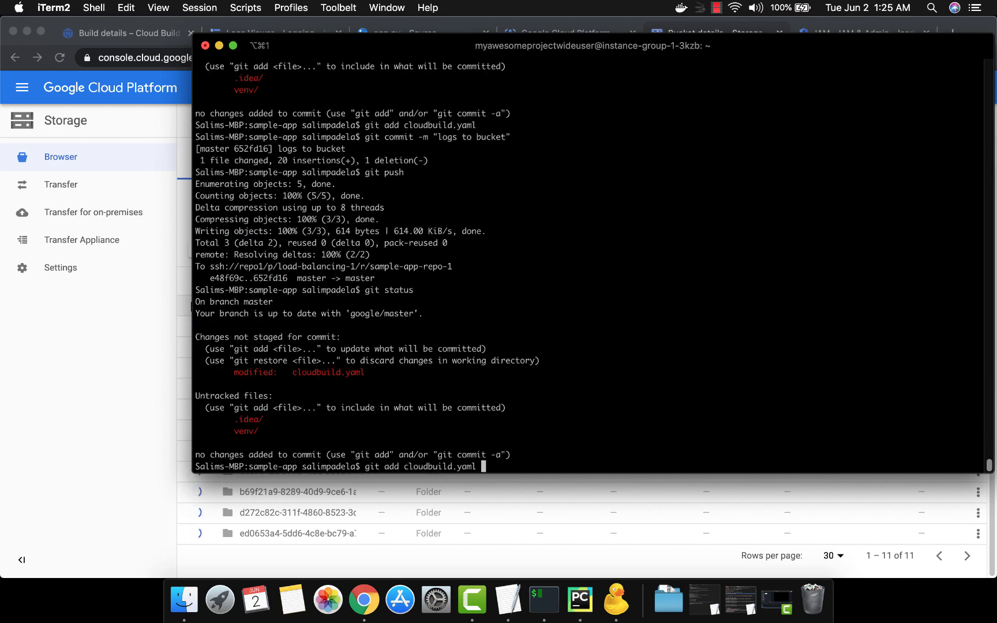
key(Return)
Step: Commit the staged change with the message "logging" and push it to the remote repository
text(git com)
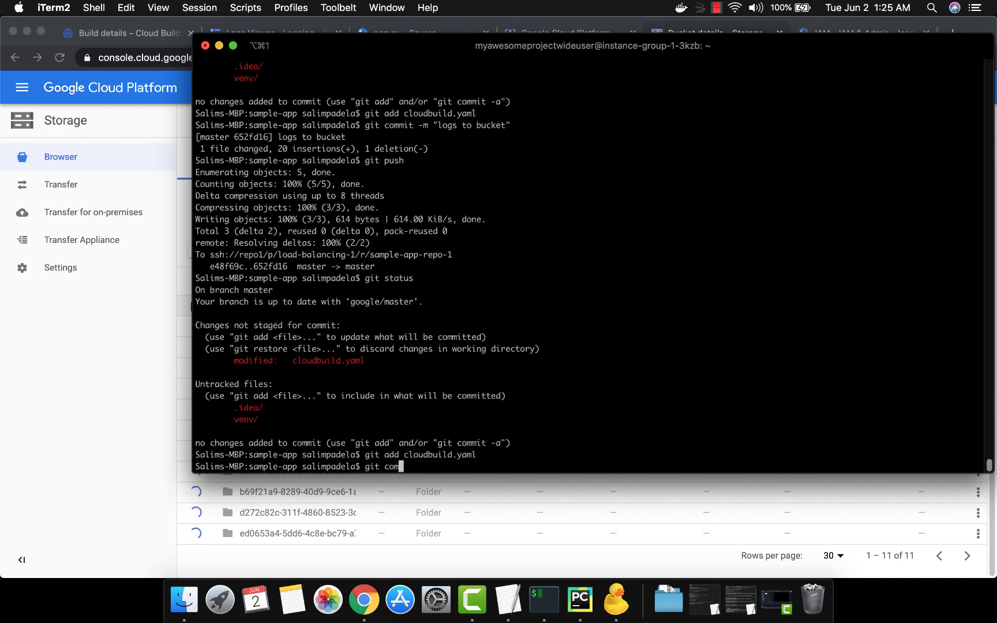
text(mit -m "logging")
key(Return)
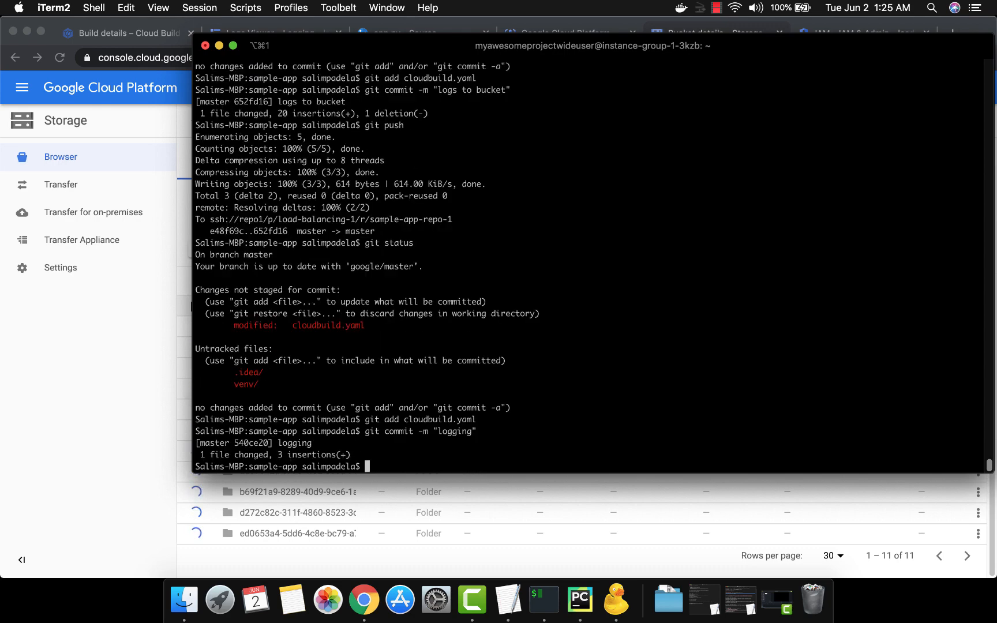
text(git push)
key(Return)
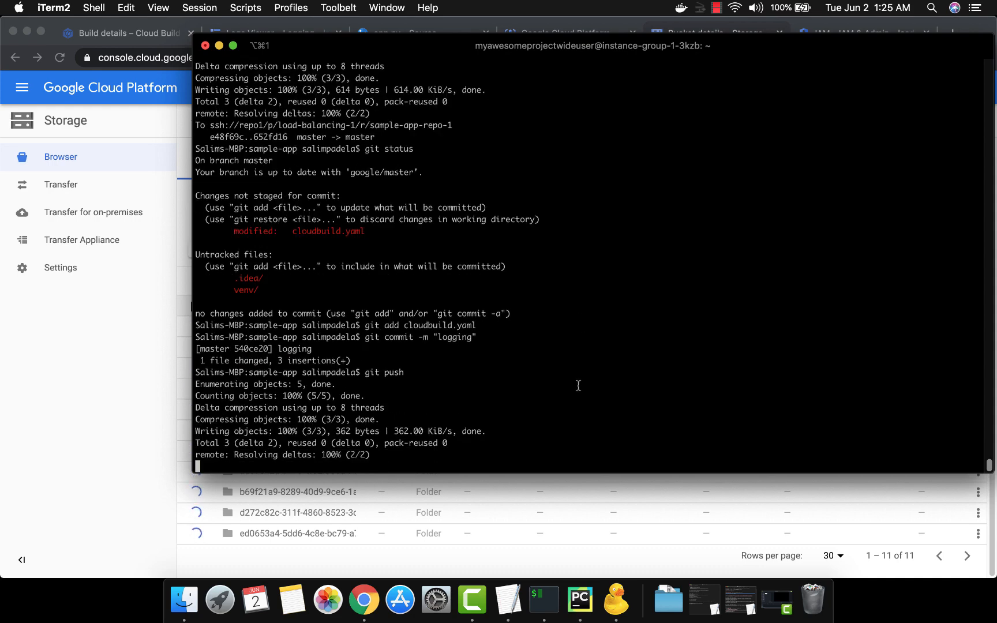
Step: Switch back to Chrome and reload the Logs Viewer's build query
key(cmd+Tab)
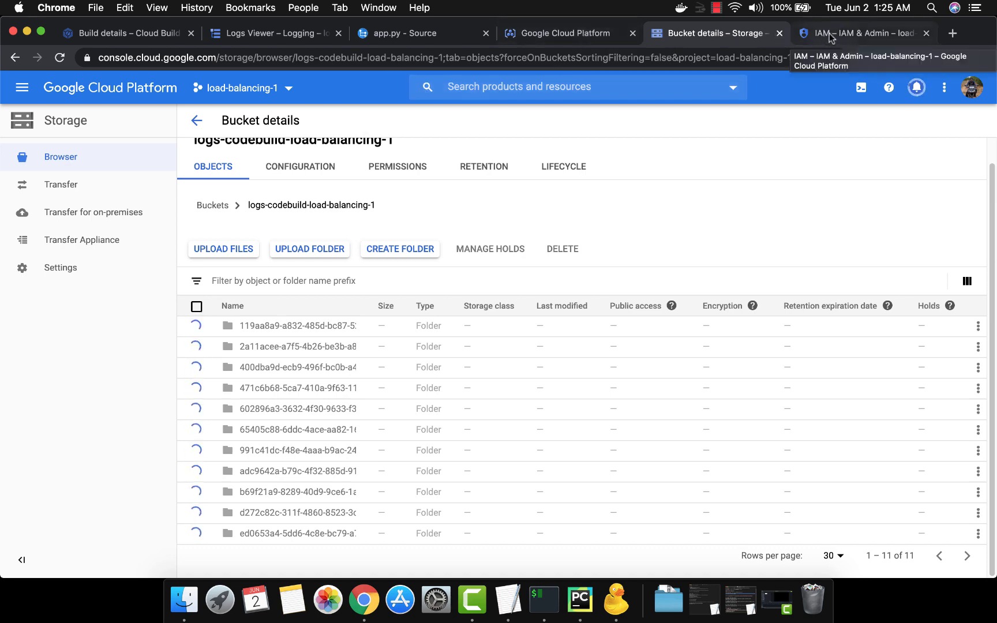
click(303, 34)
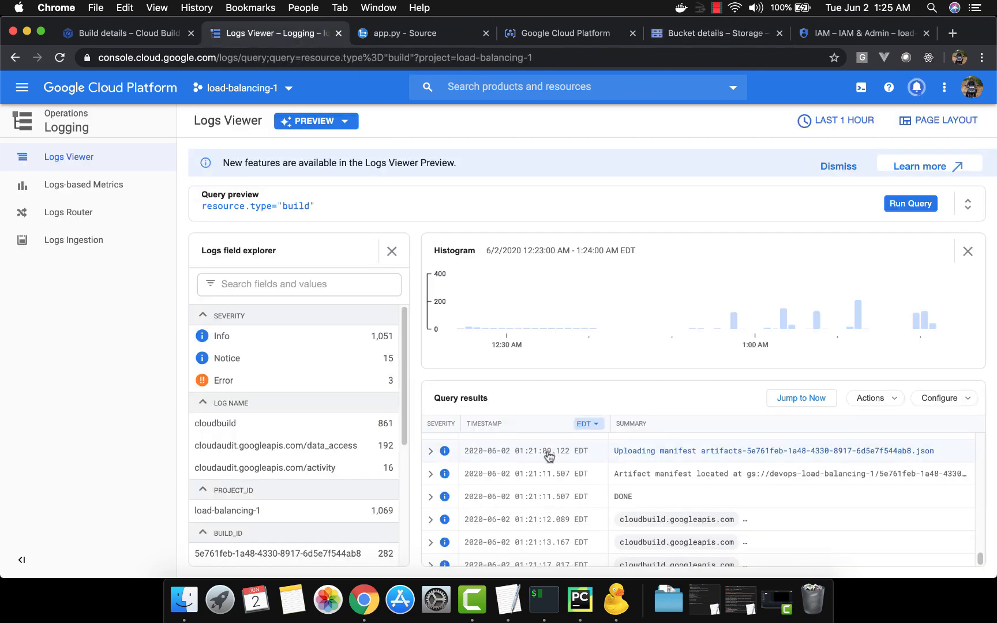
click(59, 58)
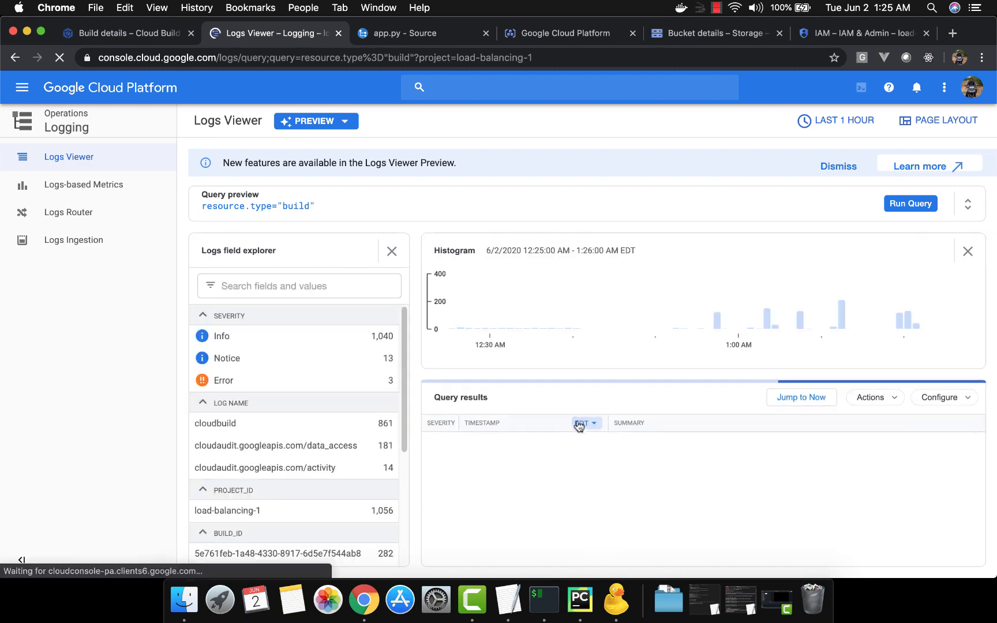
Step: Go back to Cloud Build's build history and open the details of the newly triggered build
click(129, 34)
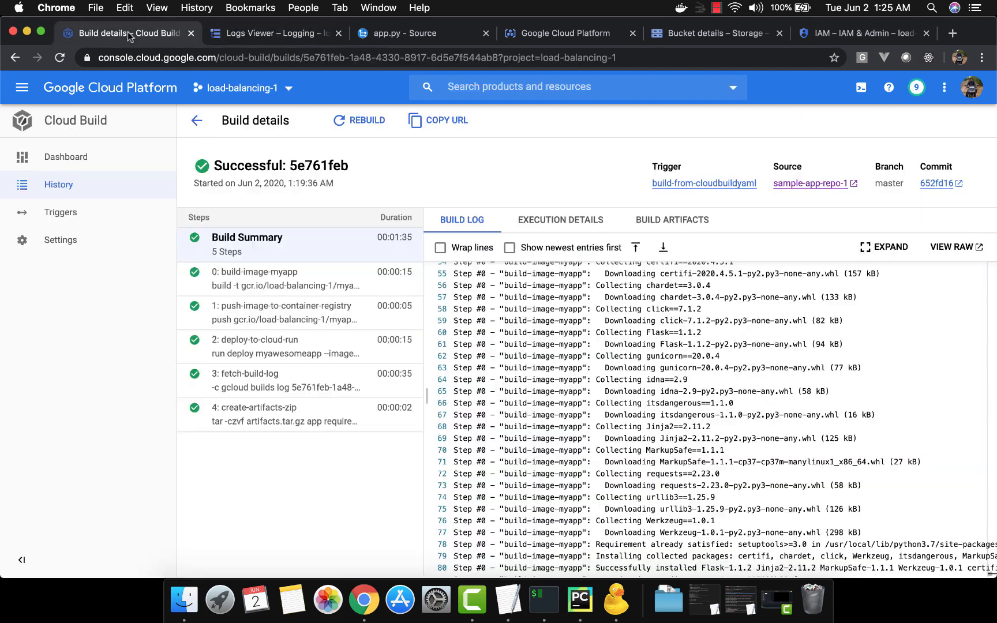
click(199, 119)
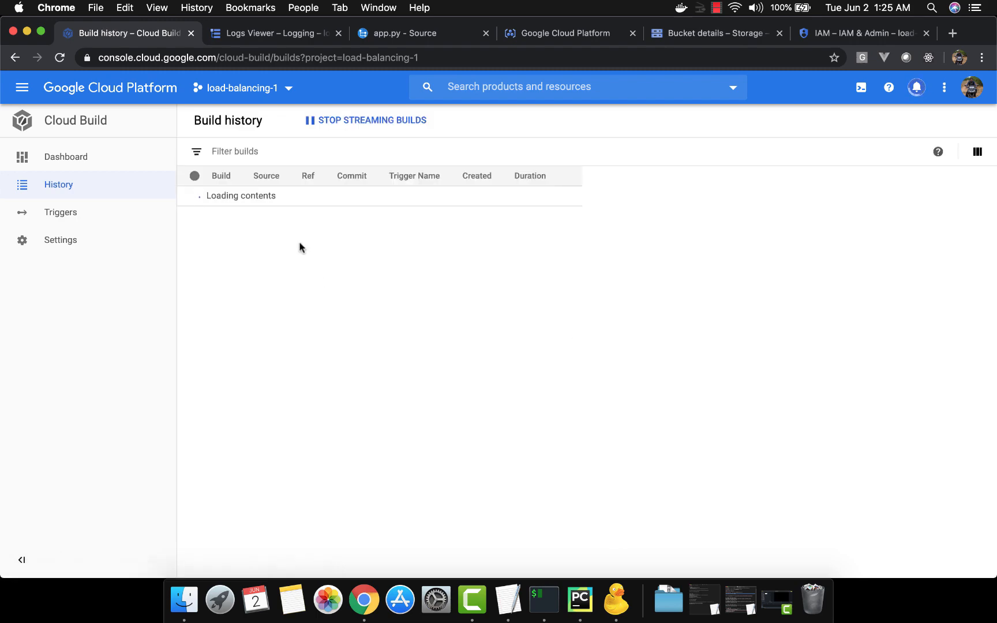
click(241, 195)
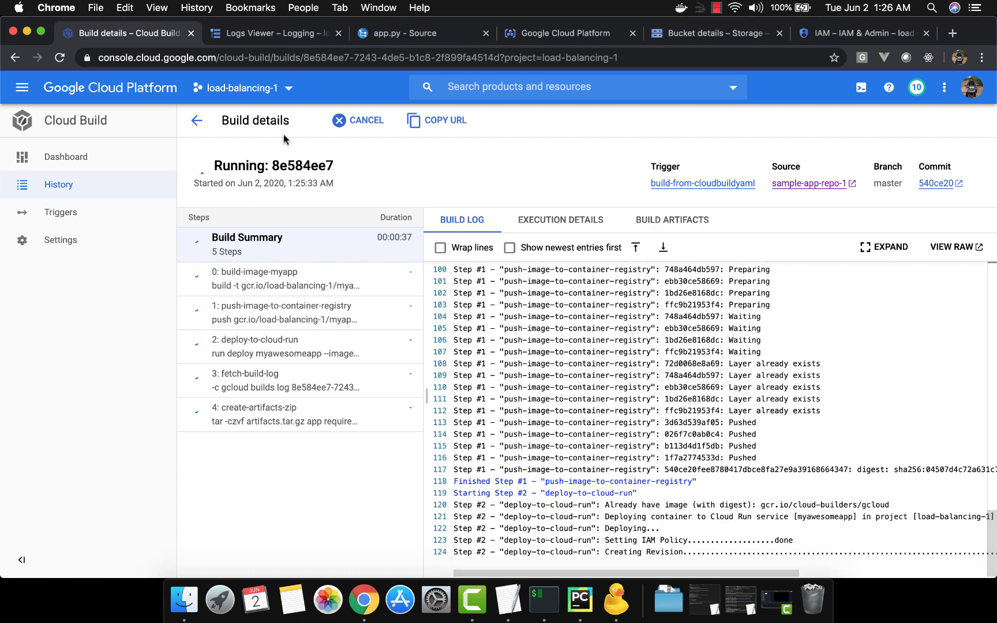
Step: Compare the running build's ID with the logs bucket's folder, open that folder to check its log file, and return to the build details
click(709, 31)
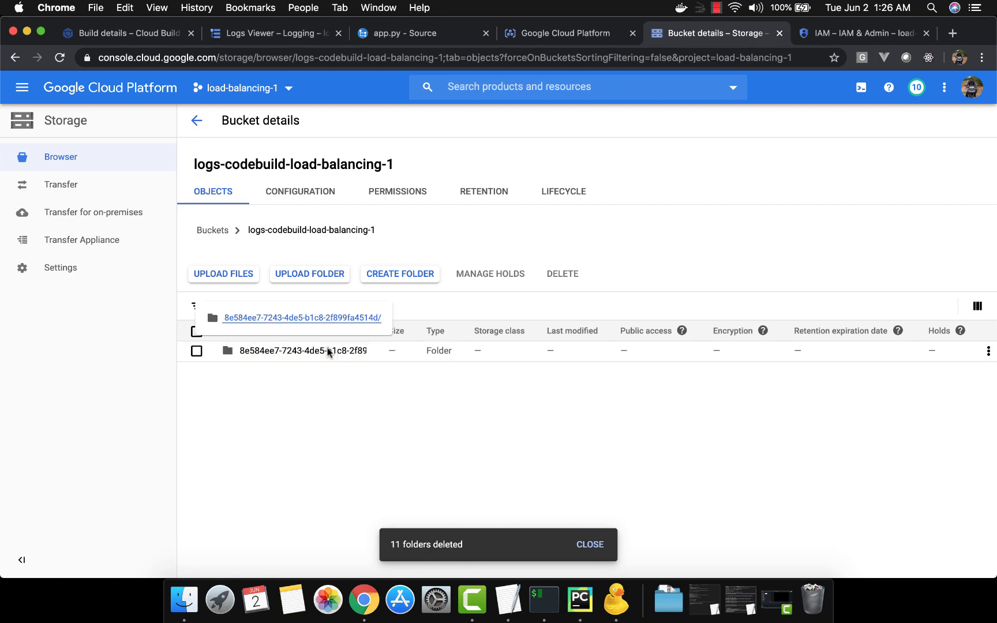
click(127, 35)
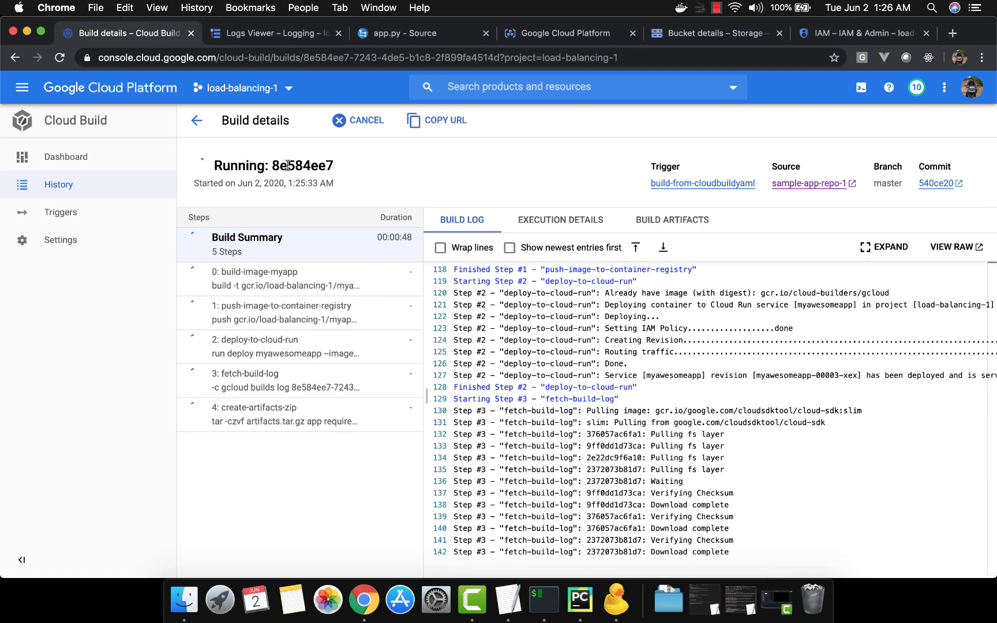
click(677, 35)
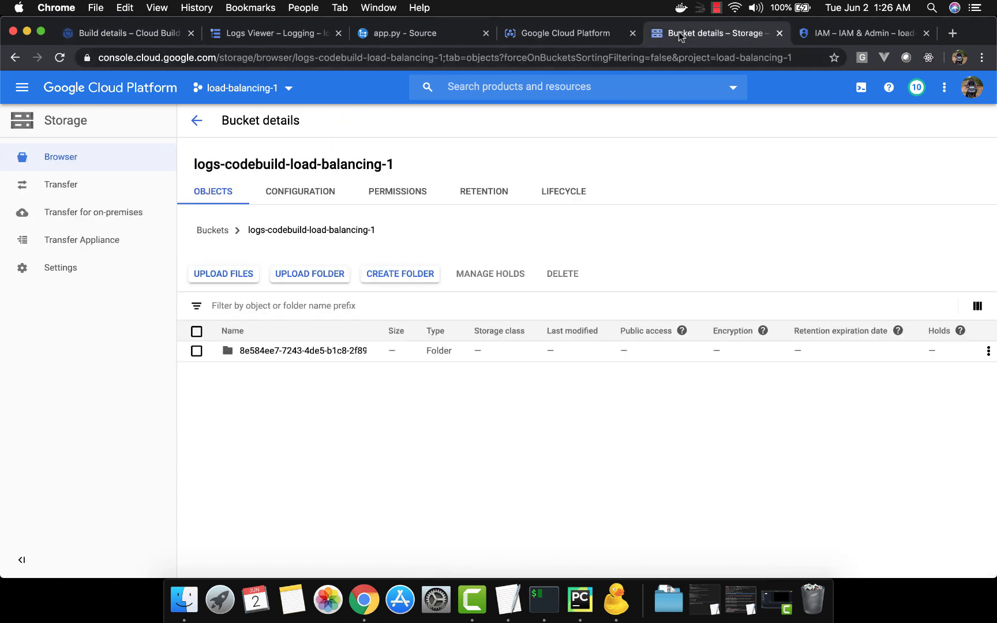
click(265, 353)
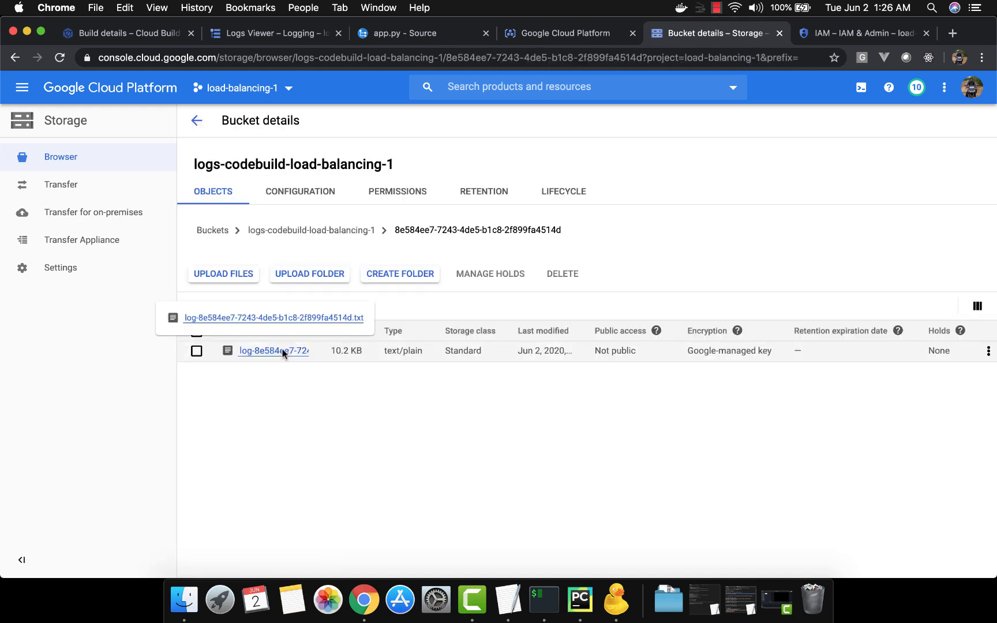
click(141, 33)
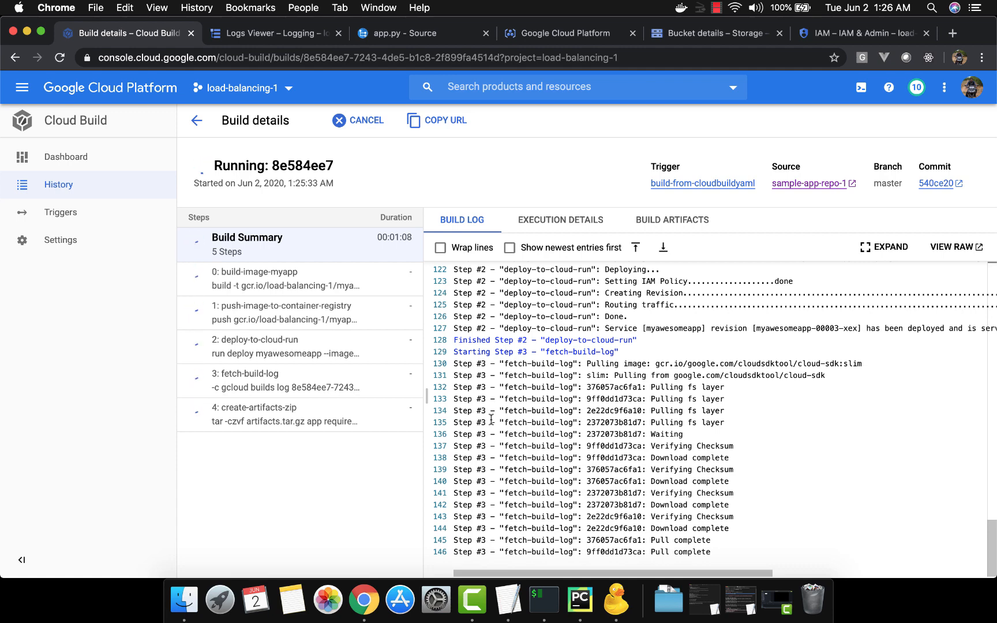
Step: Reload the Logs Viewer's build query and inspect the details of the cloudbuild.googleapis.com entry logged at 01:26:01
click(577, 38)
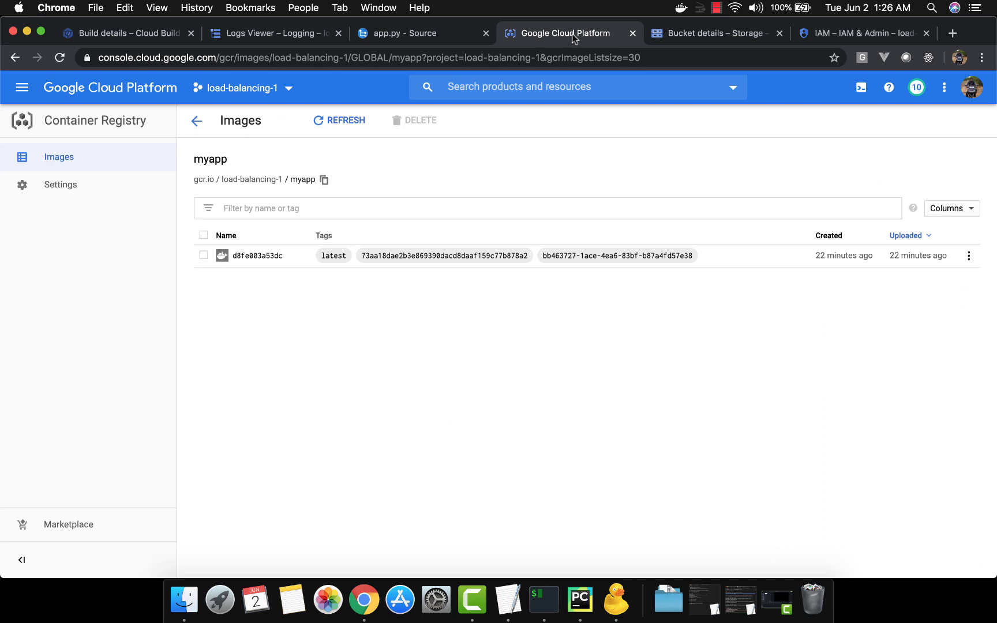
click(276, 37)
click(59, 60)
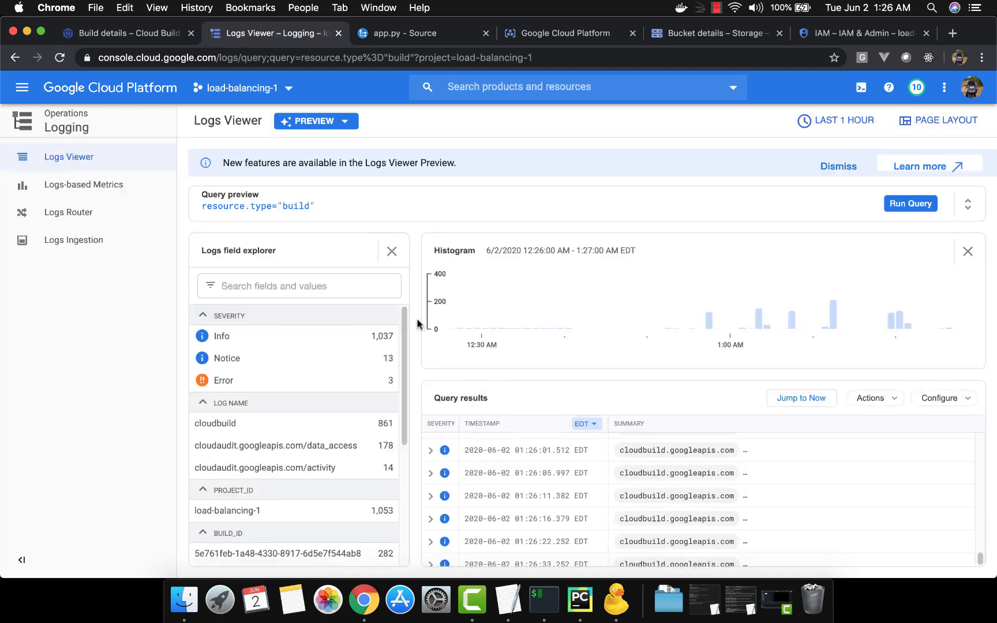
click(430, 451)
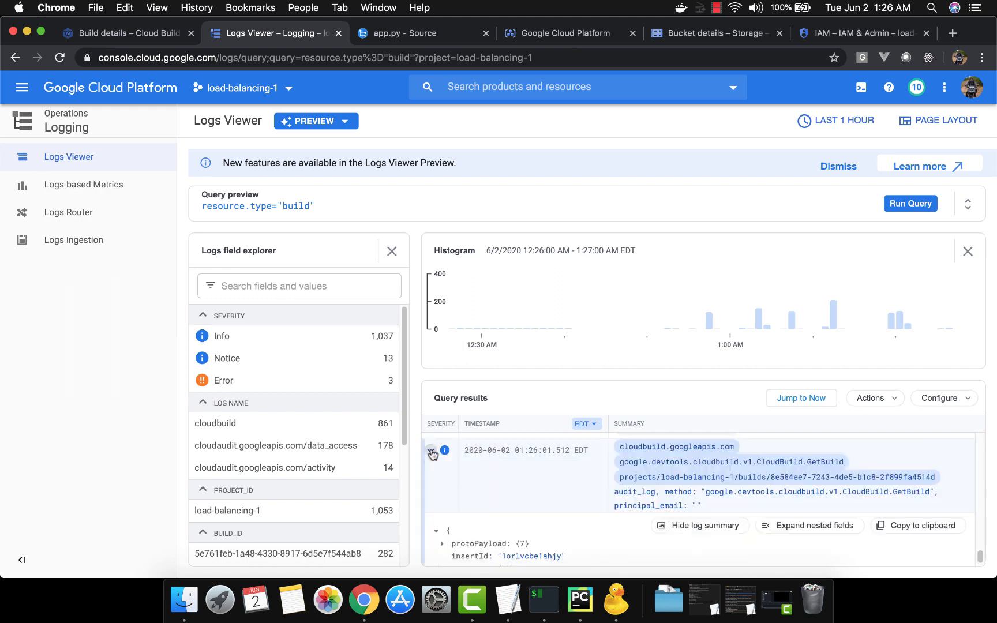
click(431, 452)
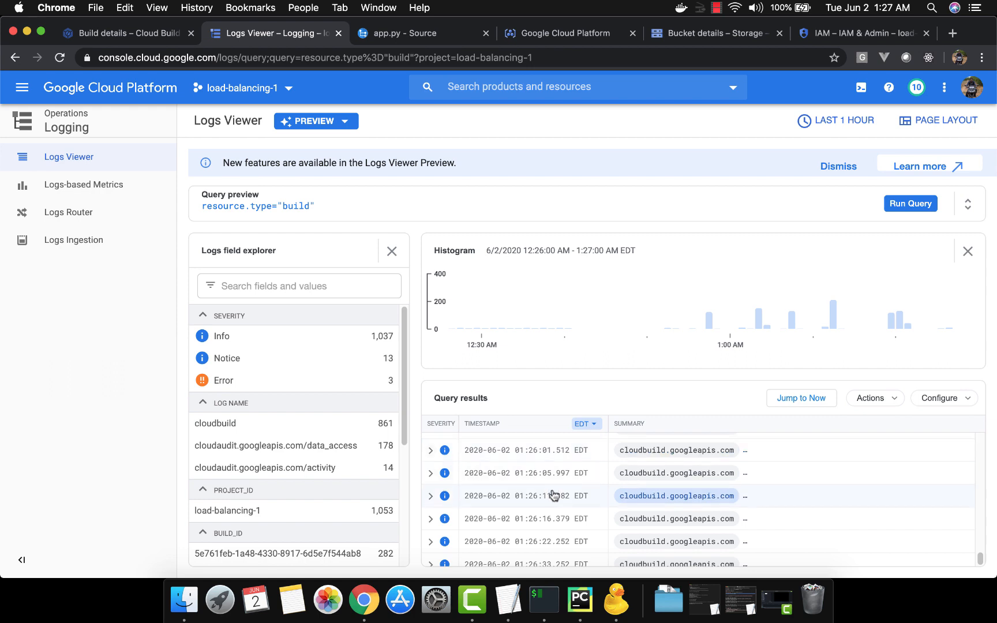
Step: Look through the query results for build log lines, comparing the previous build's entries with the newest ones
scroll(554, 495, down, 1)
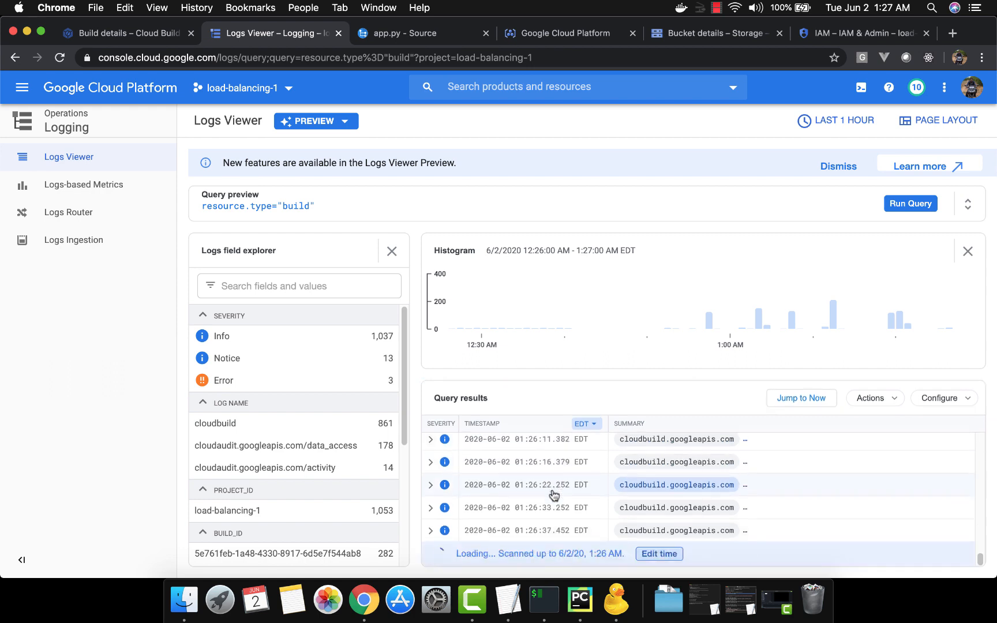
scroll(554, 495, up, 20)
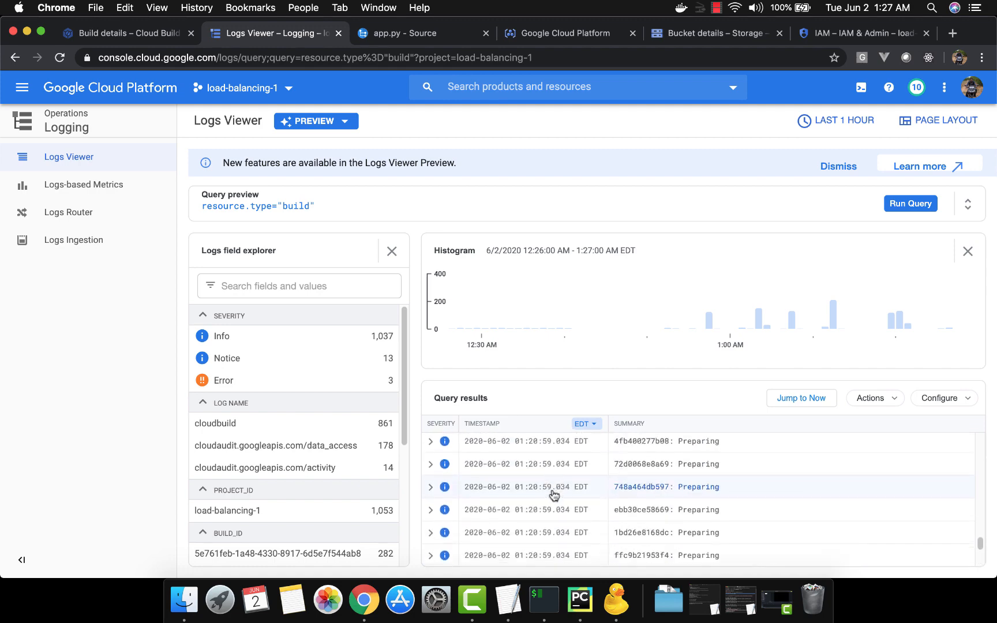
scroll(554, 495, up, 10)
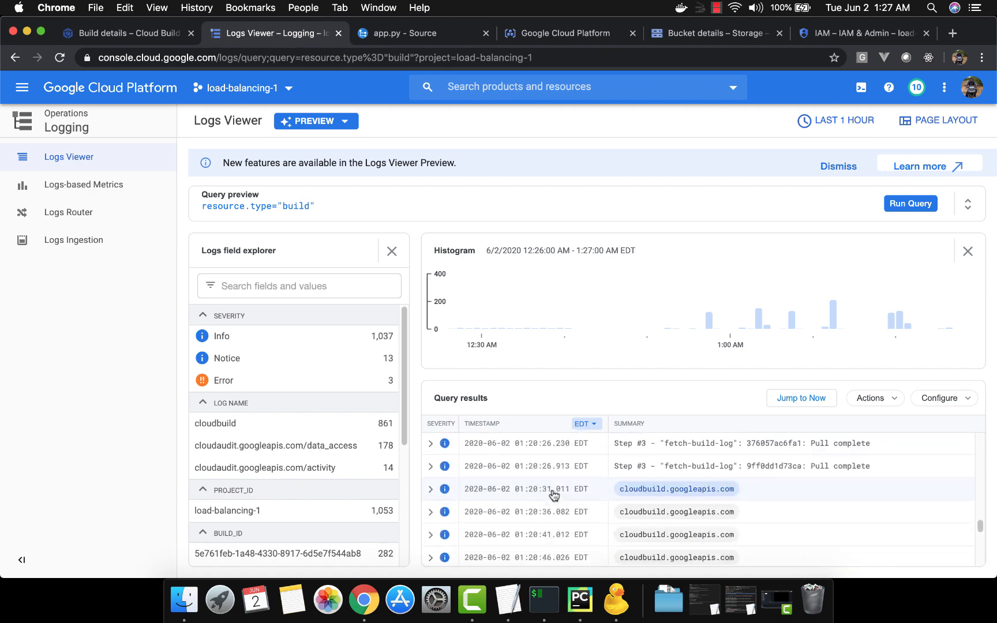
scroll(547, 500, down, 8)
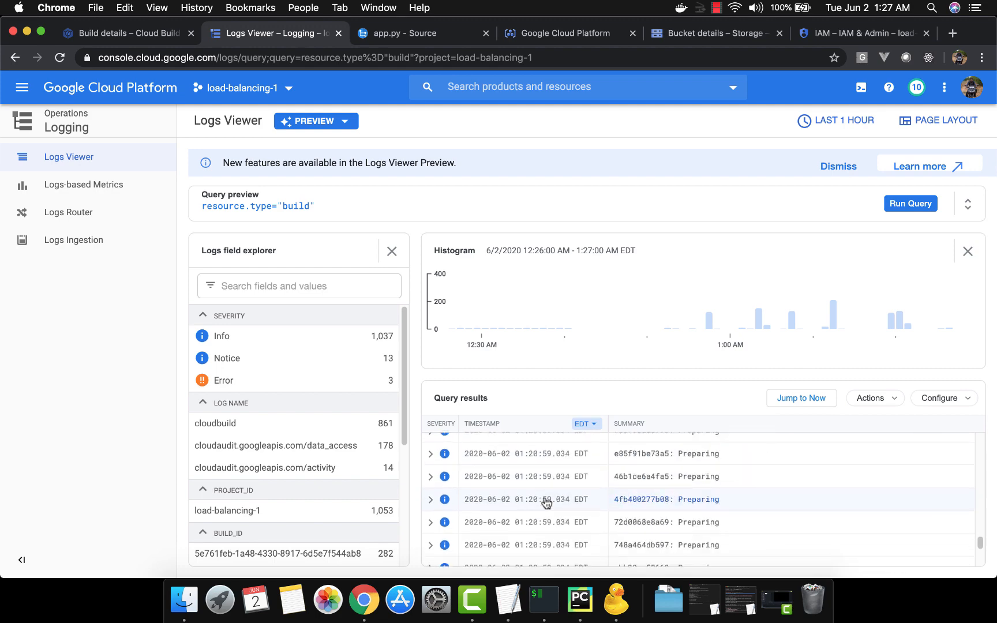
scroll(546, 502, down, 1)
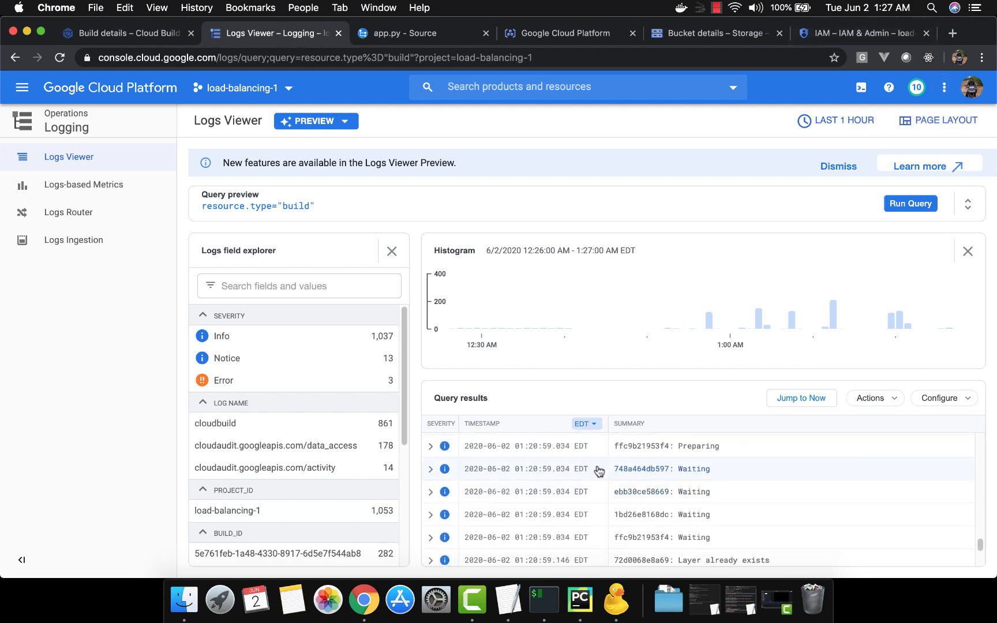
scroll(559, 519, down, 10)
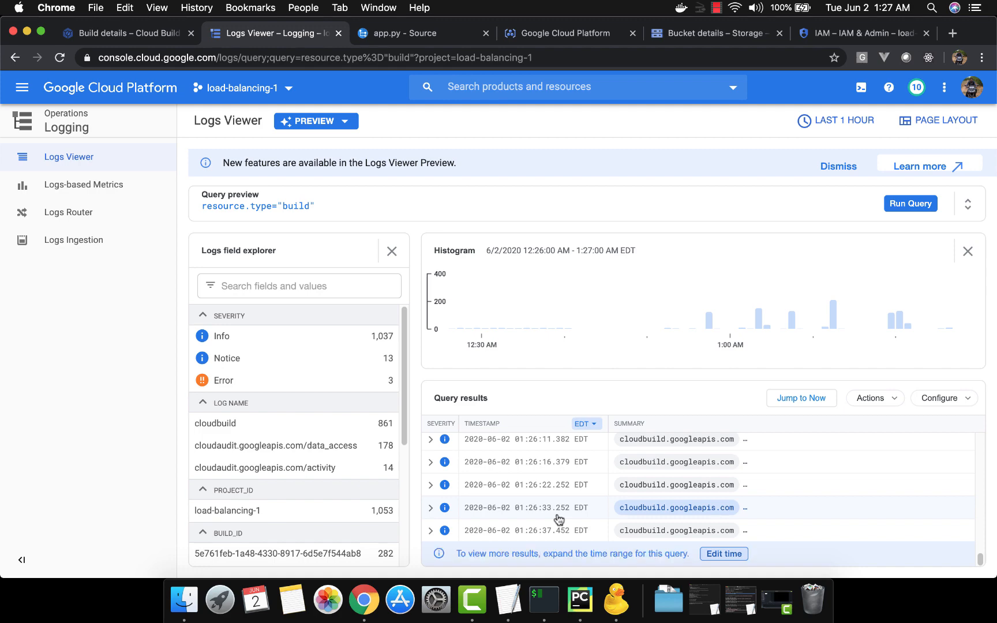
Step: Open the finished build's log file from the logs bucket, read it to the end, and return to Cloud Build's build history
click(139, 34)
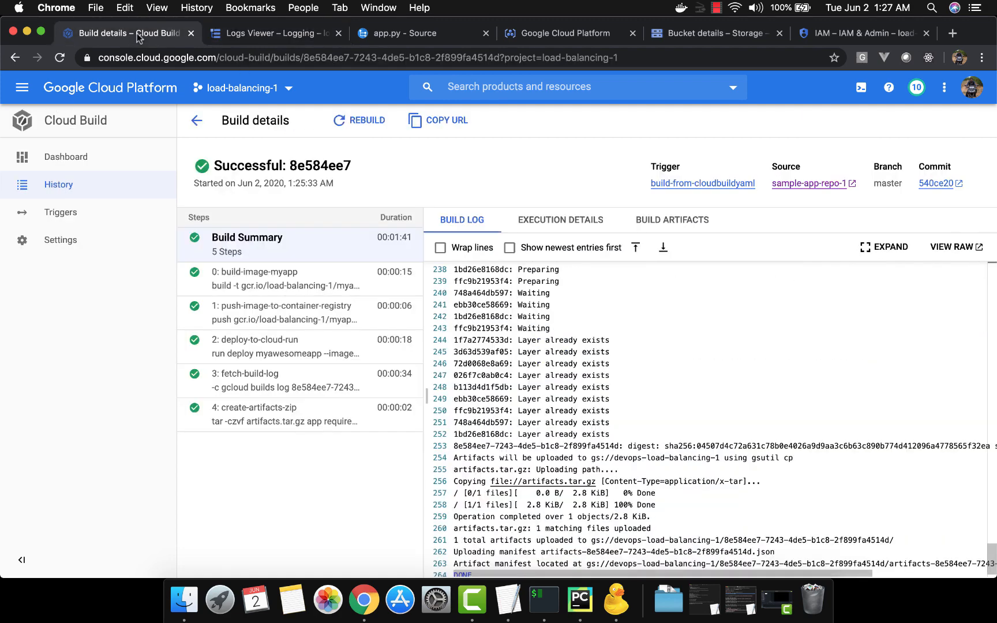
click(577, 34)
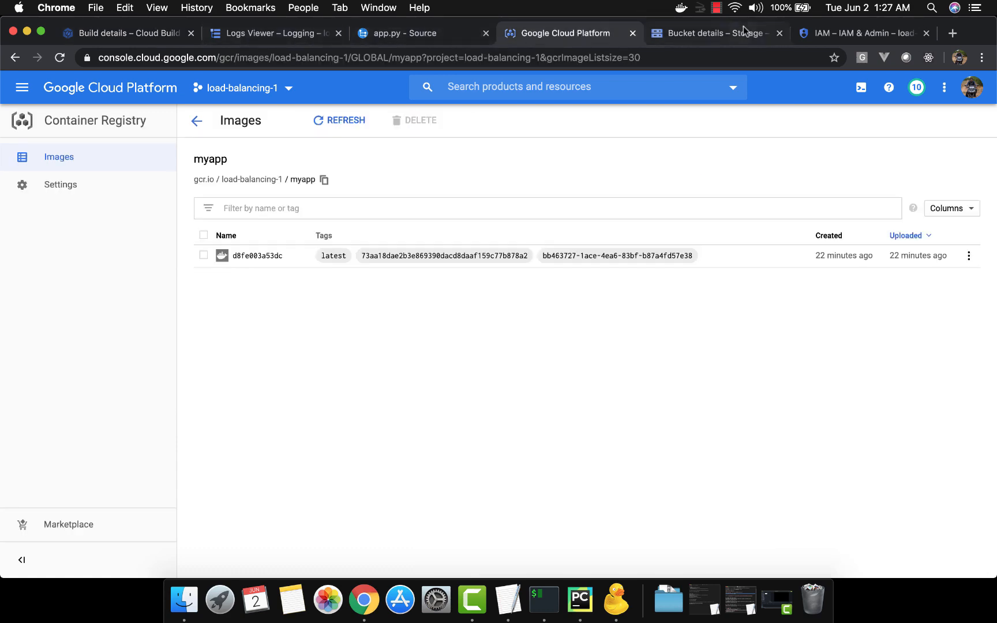
click(719, 33)
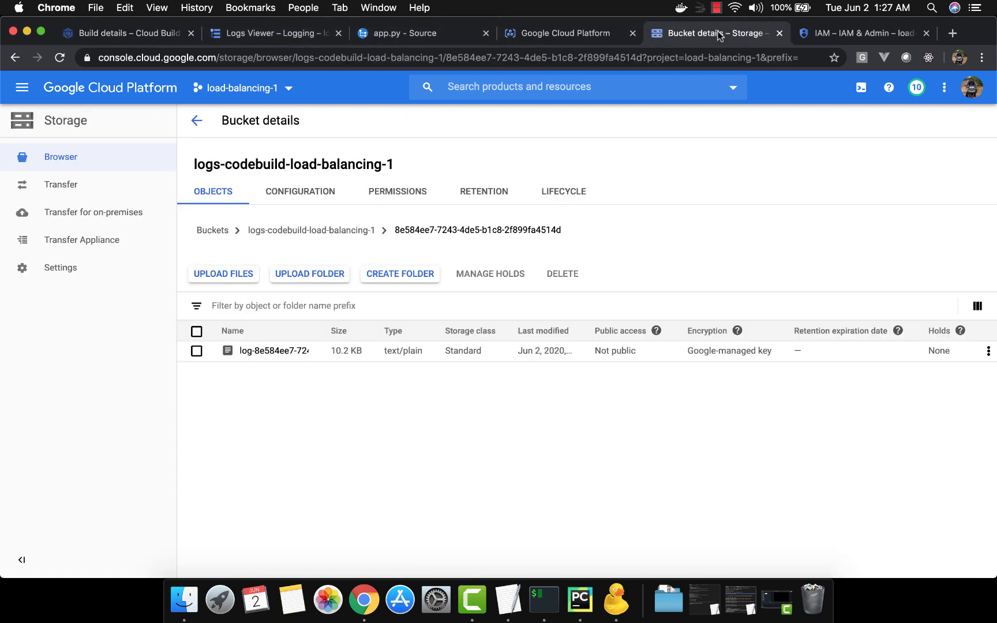
click(272, 350)
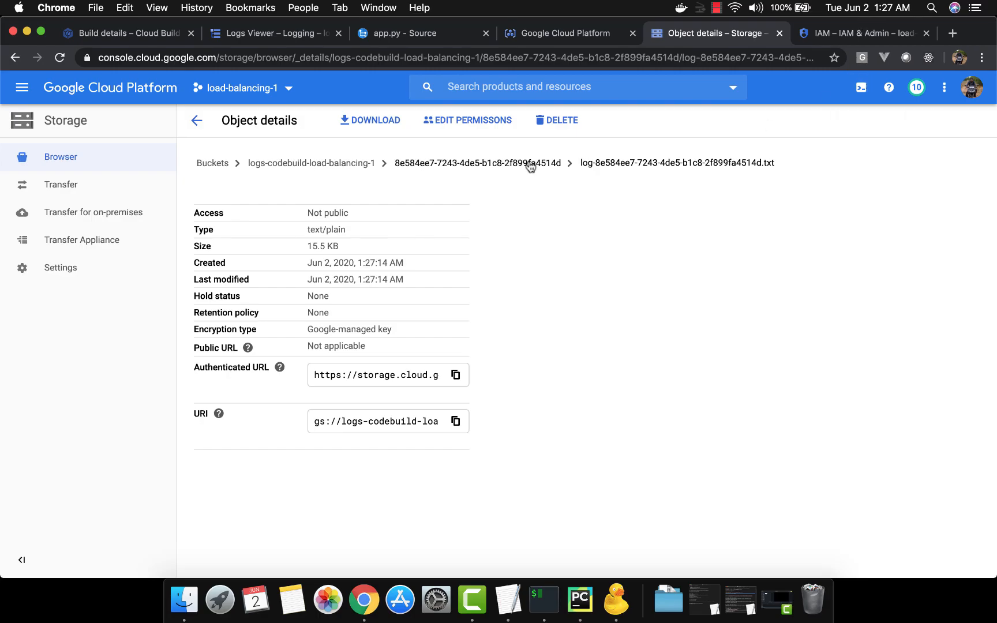
click(375, 121)
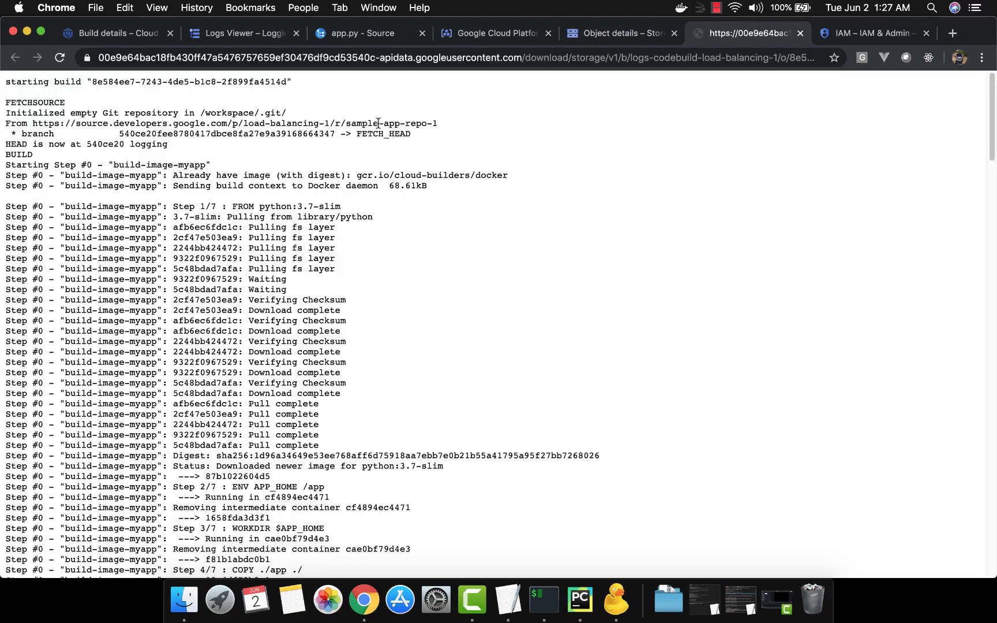
scroll(371, 361, down, 20)
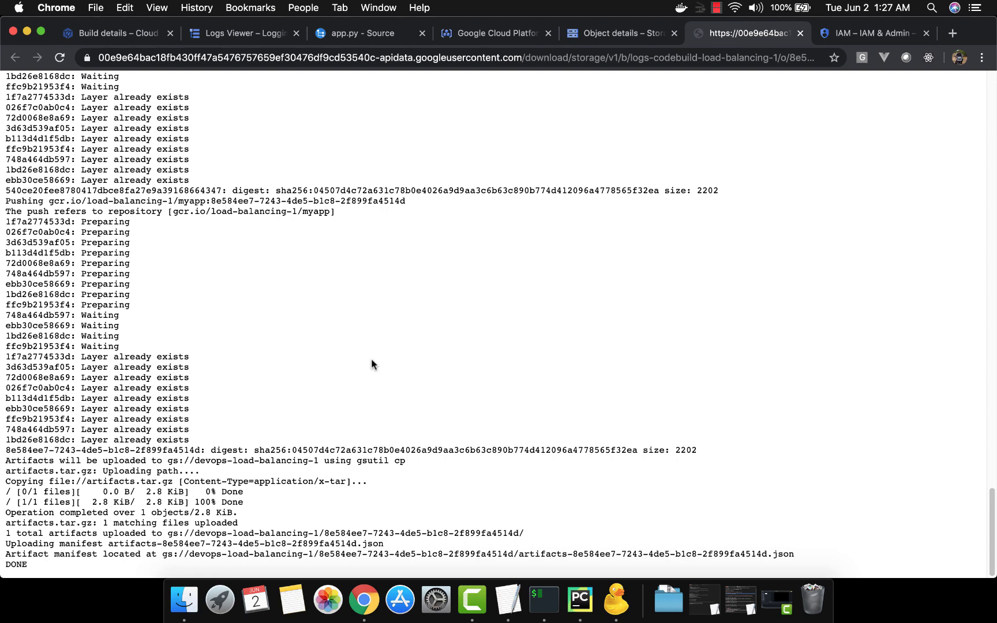
click(800, 32)
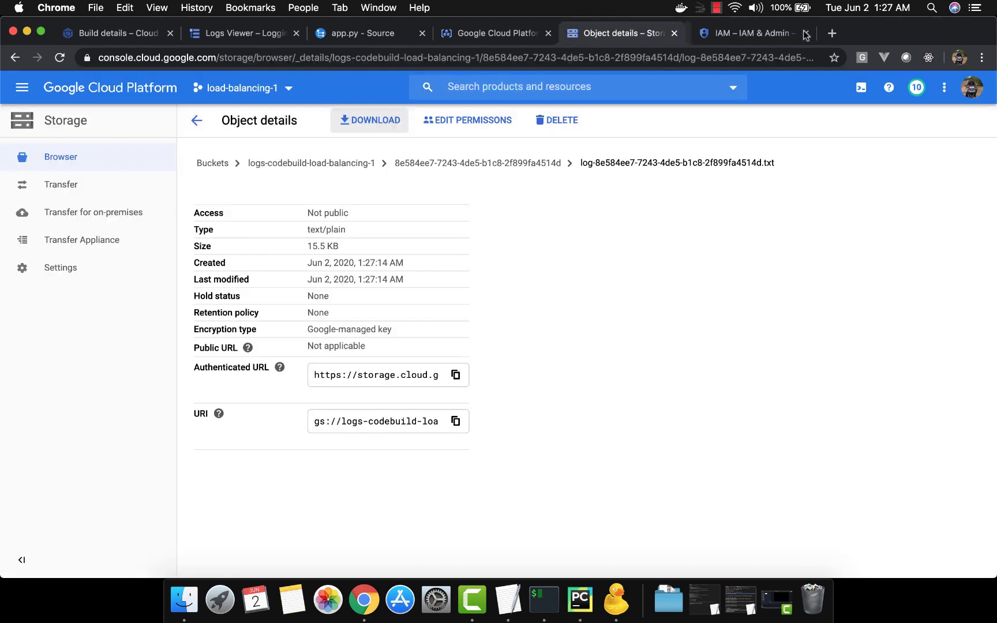
click(137, 34)
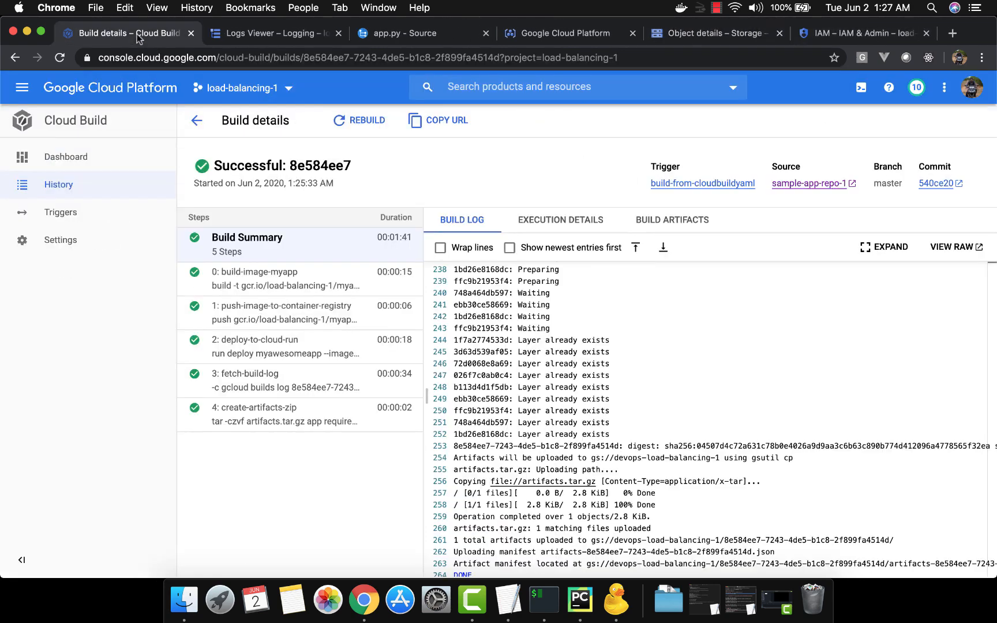
click(202, 119)
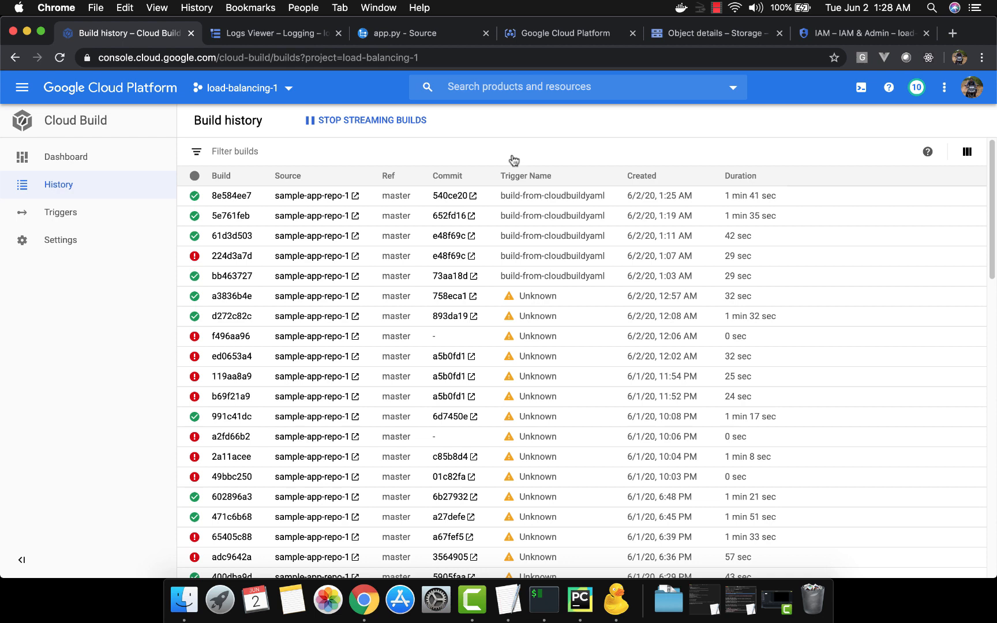
Step: Copy the gcloud alpha builds worker-pools create command from the Untitled 8 note in TextEdit and switch back to Chrome
click(550, 605)
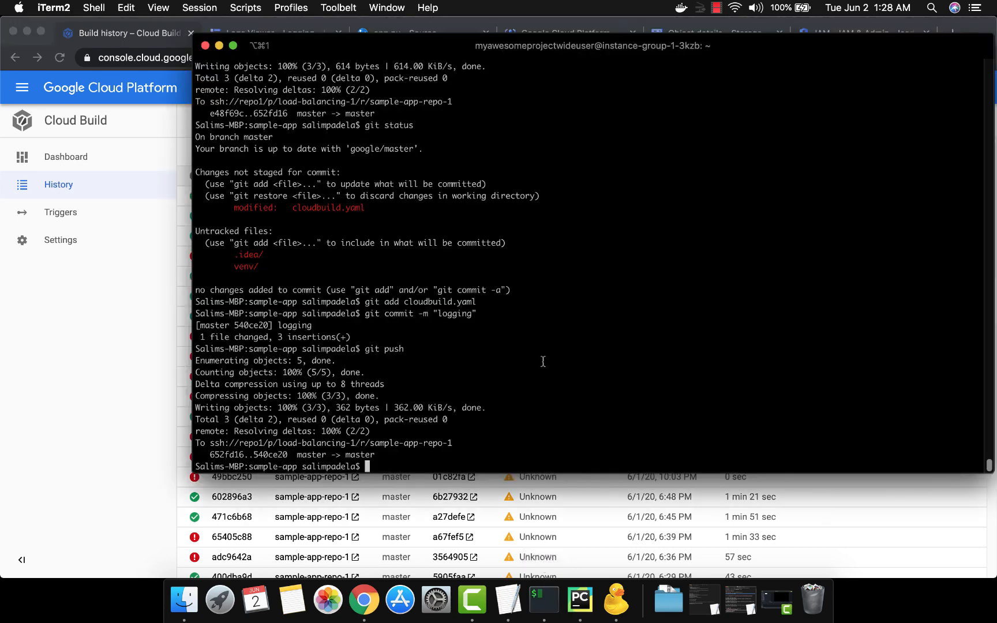
click(508, 600)
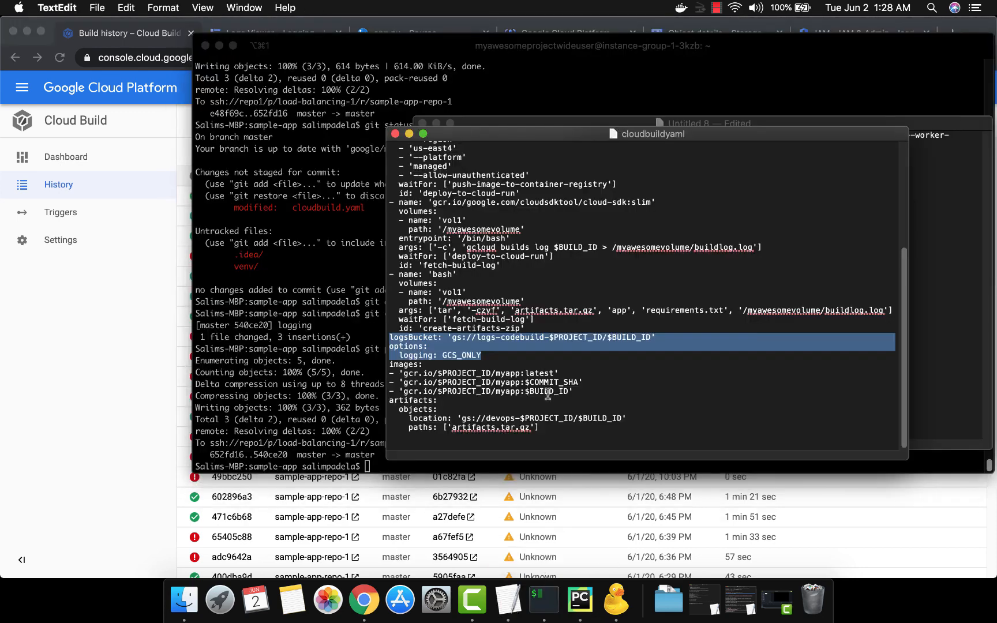
key(super+grave)
key(Up)
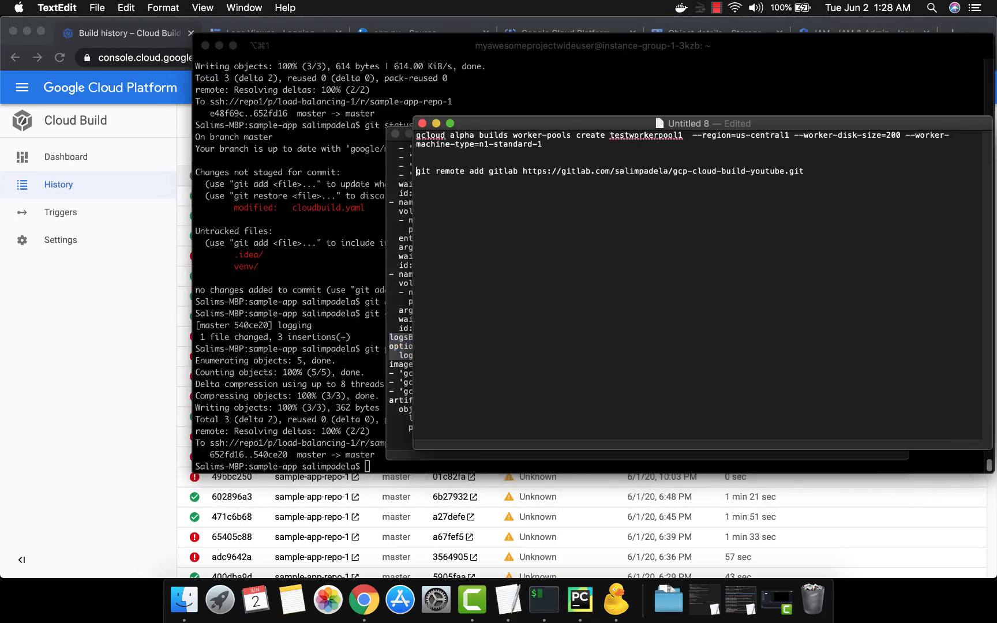
key(shift+Down)
key(shift+Down)
key(super+c)
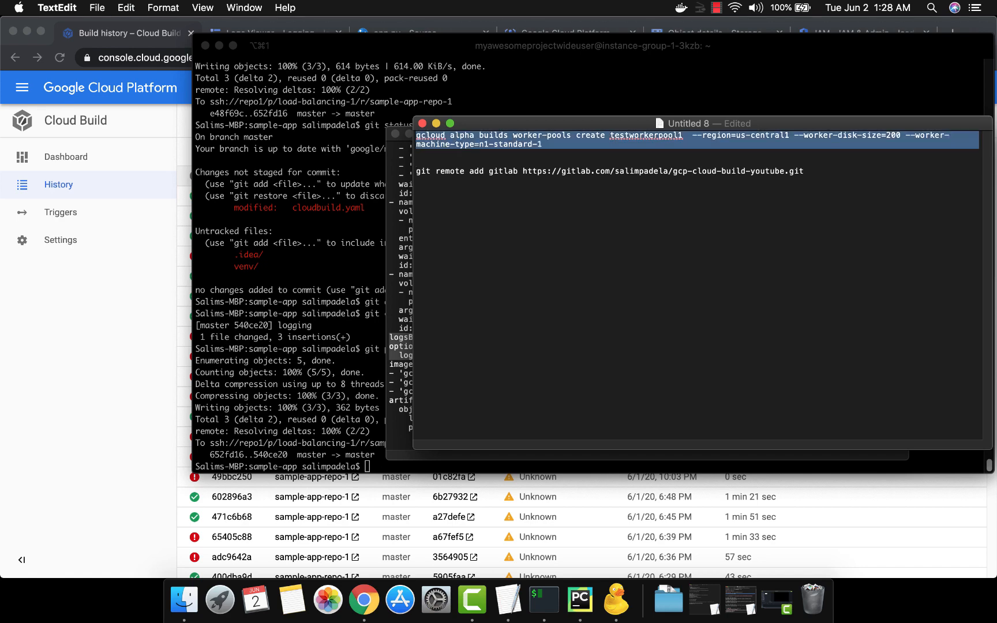
key(super+Tab)
key(super+Tab)
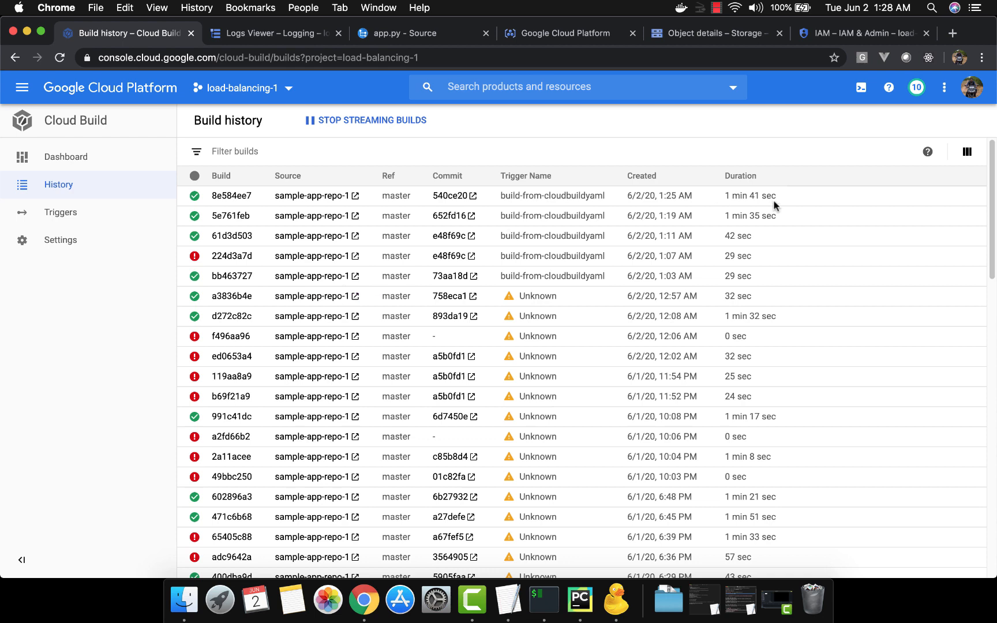
Step: Try to create worker pool testworkerpool1 in Cloud Shell with the copied command, using region us-central1, disk size 200 and machine type n1-standard-1, and read the response
click(861, 88)
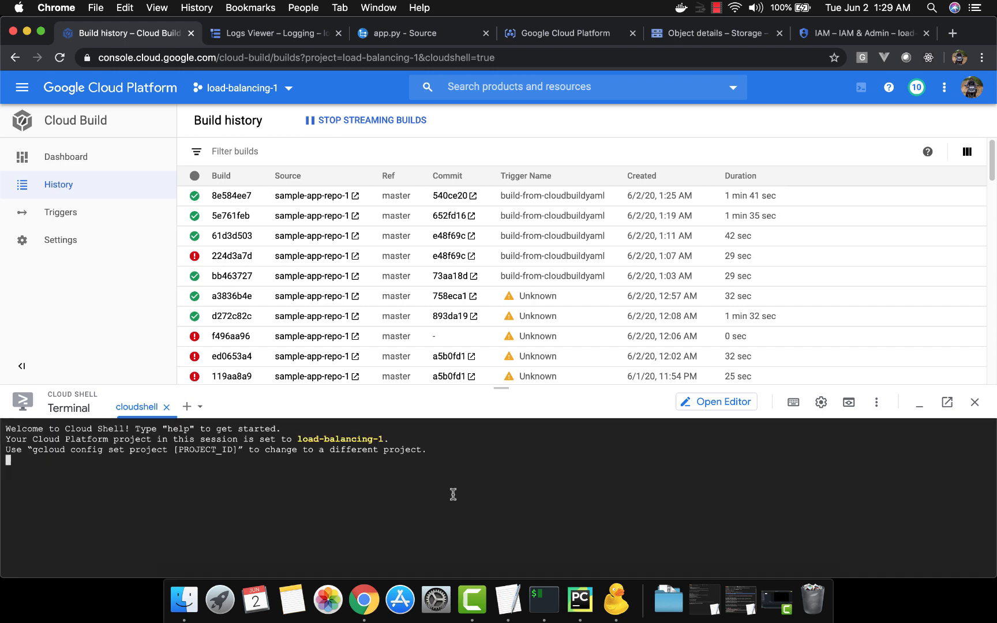
key(super+v)
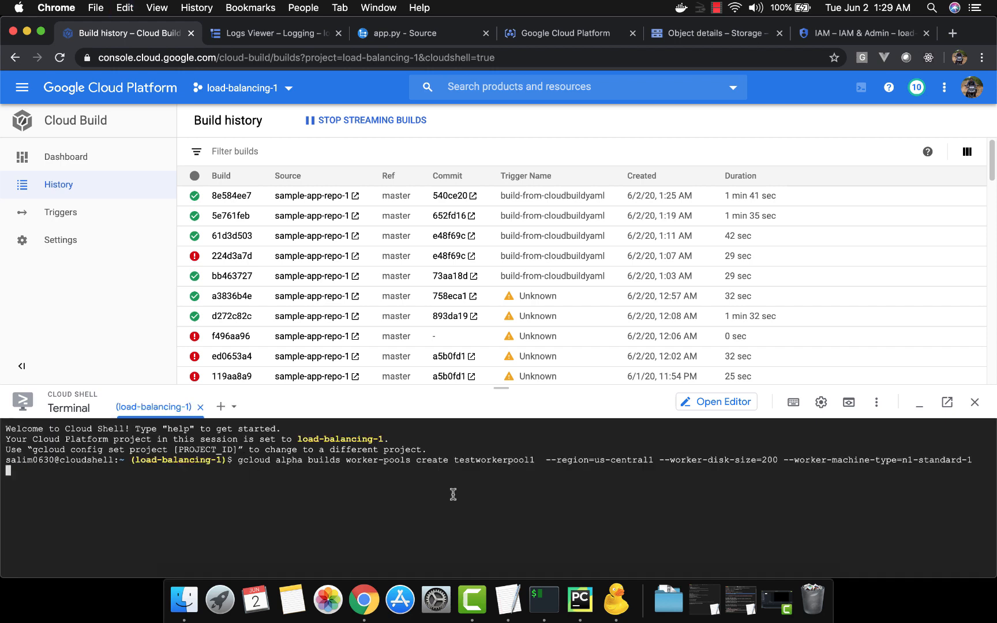
key(Return)
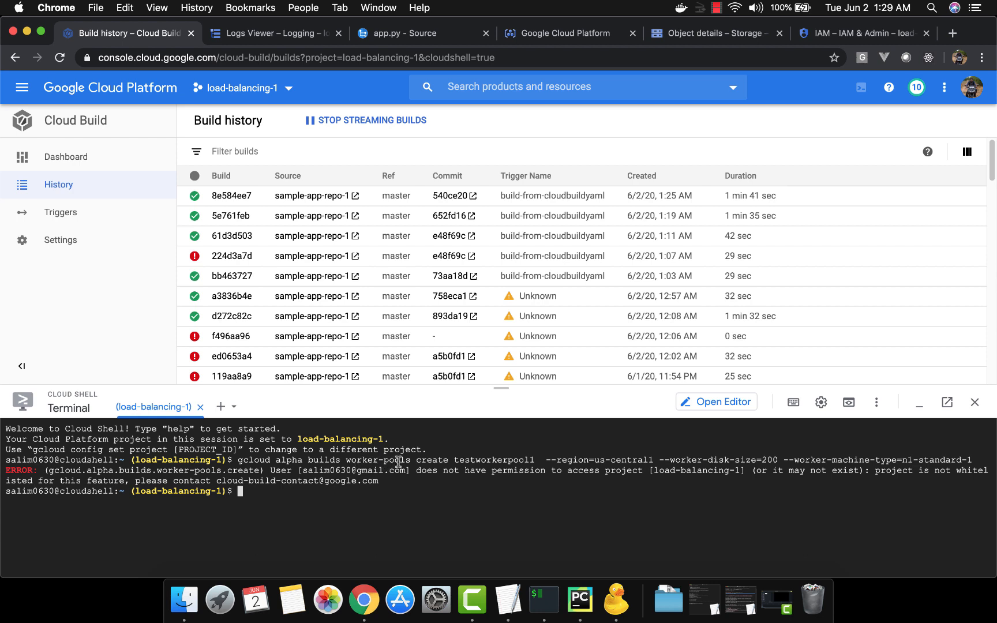
double_click(470, 459)
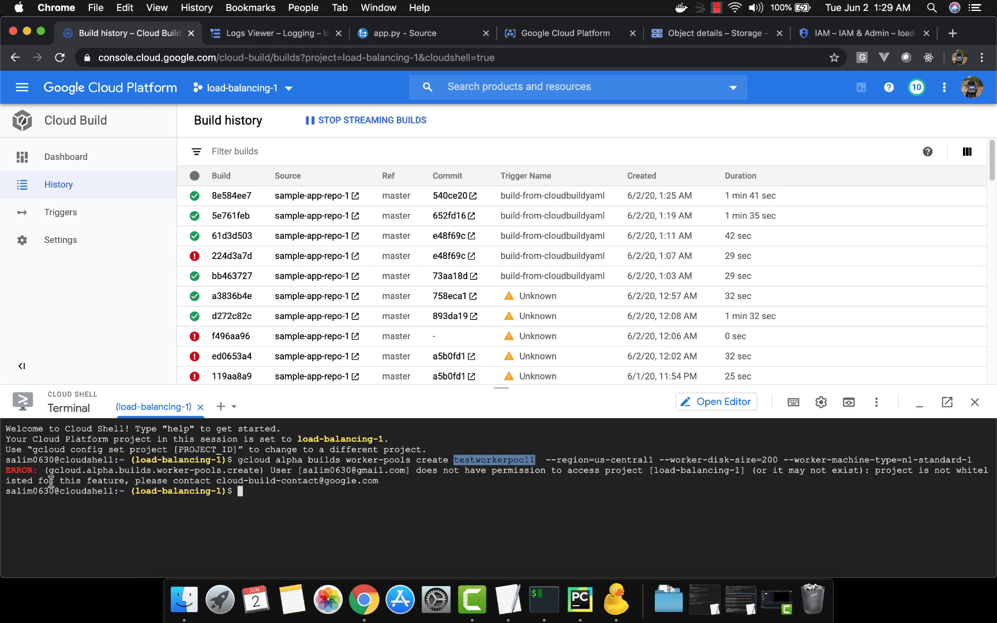
drag(51, 481, 381, 479)
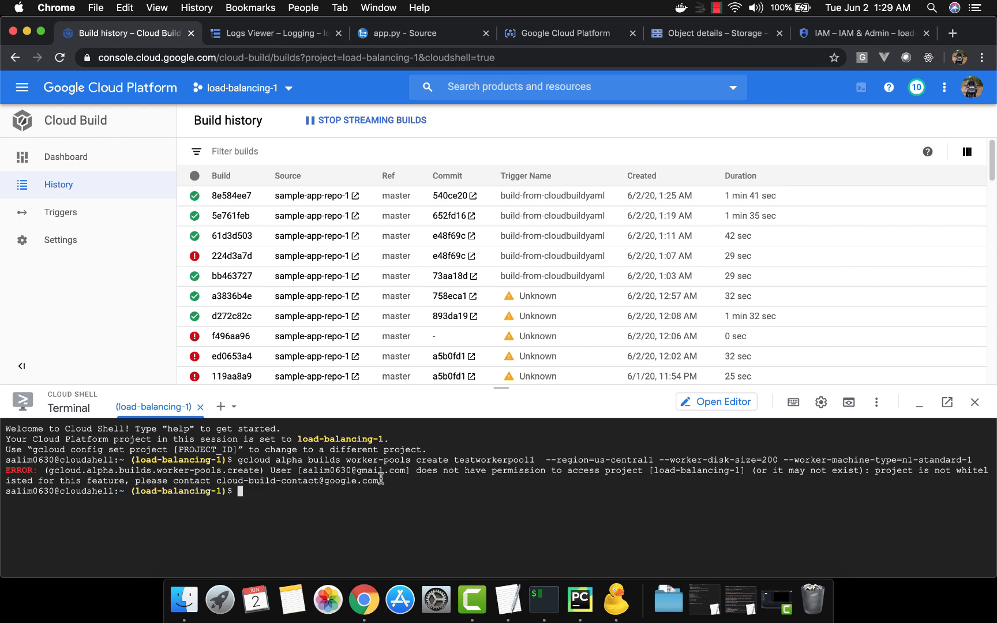